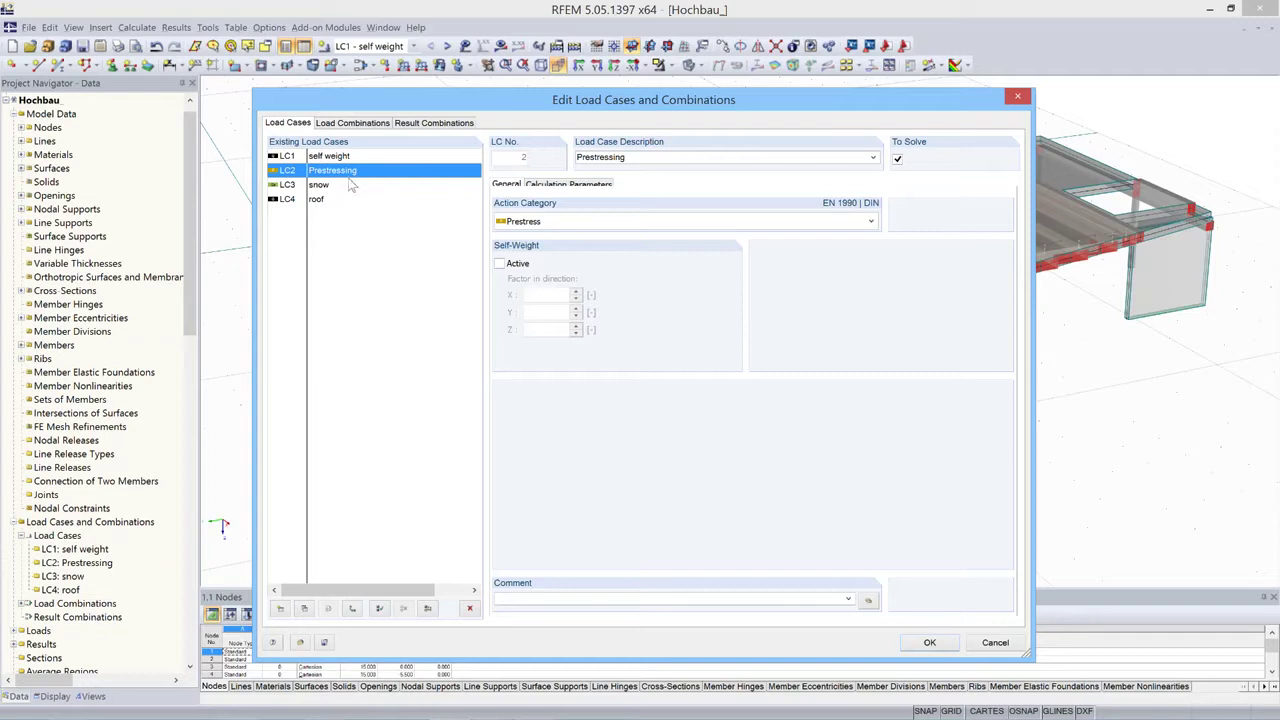
- Review the snow and roof load cases' action categories and close the load case dialog without changes
click(332, 188)
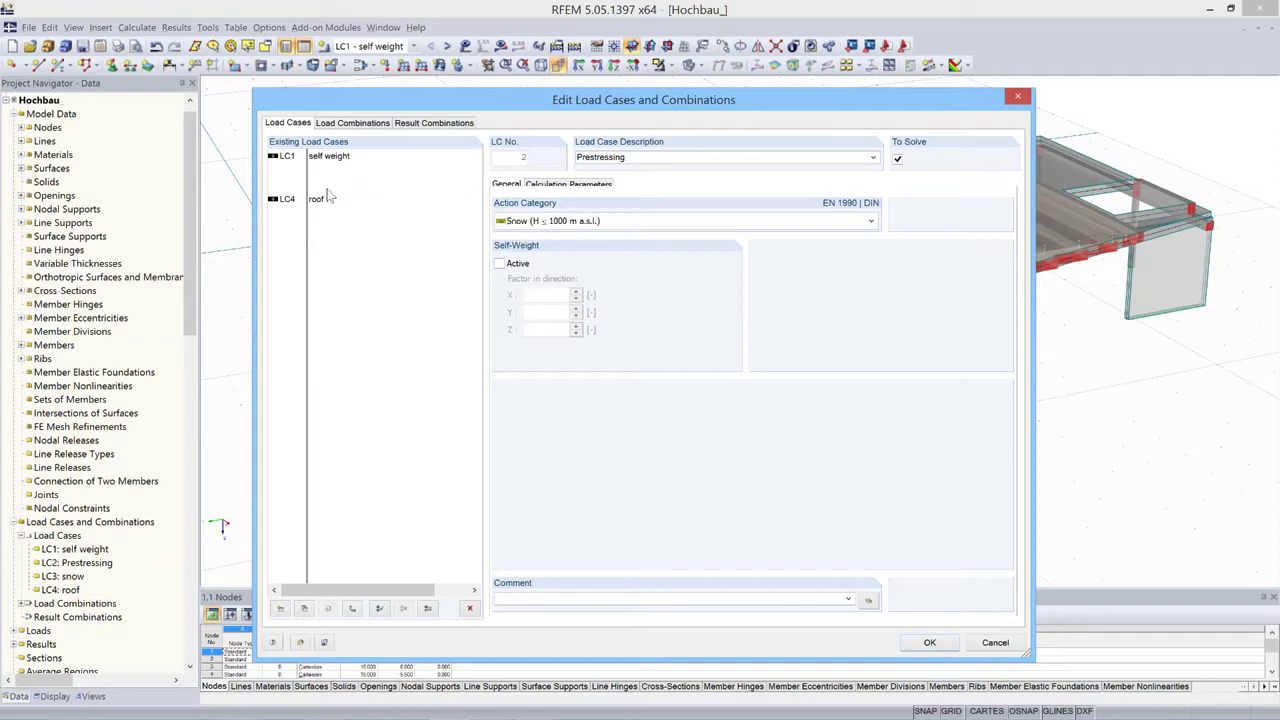
click(330, 198)
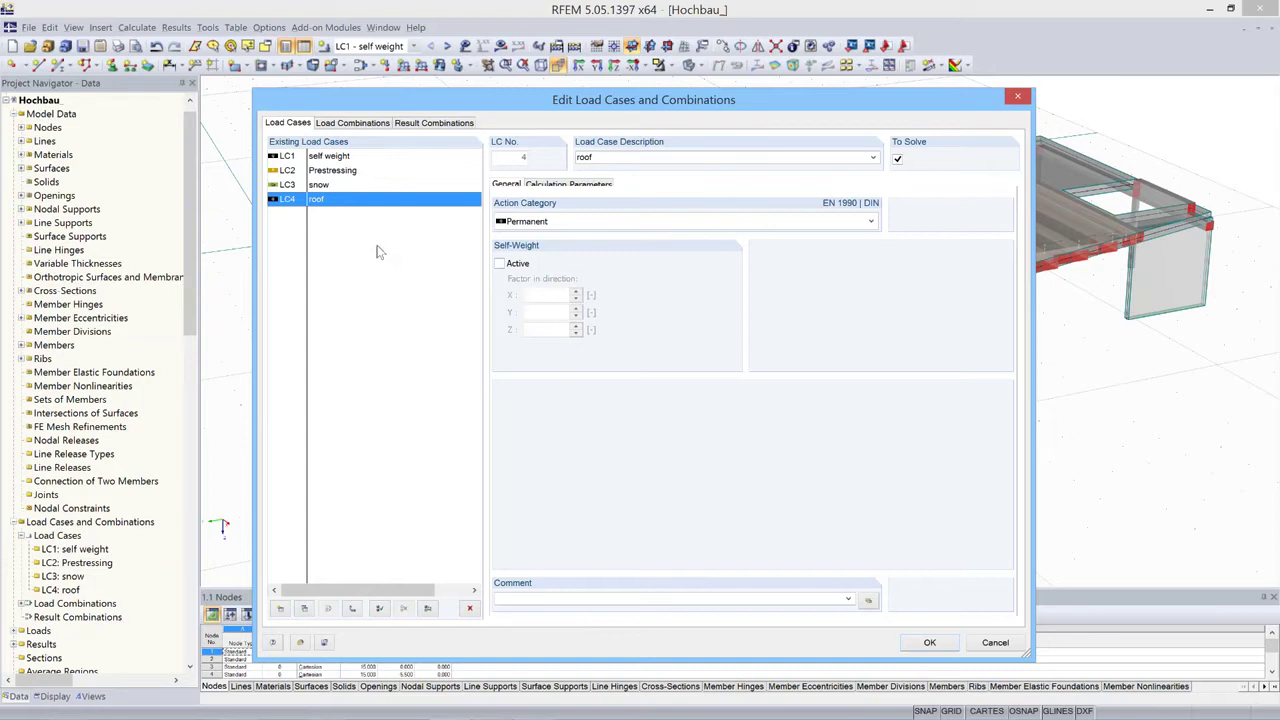
click(996, 643)
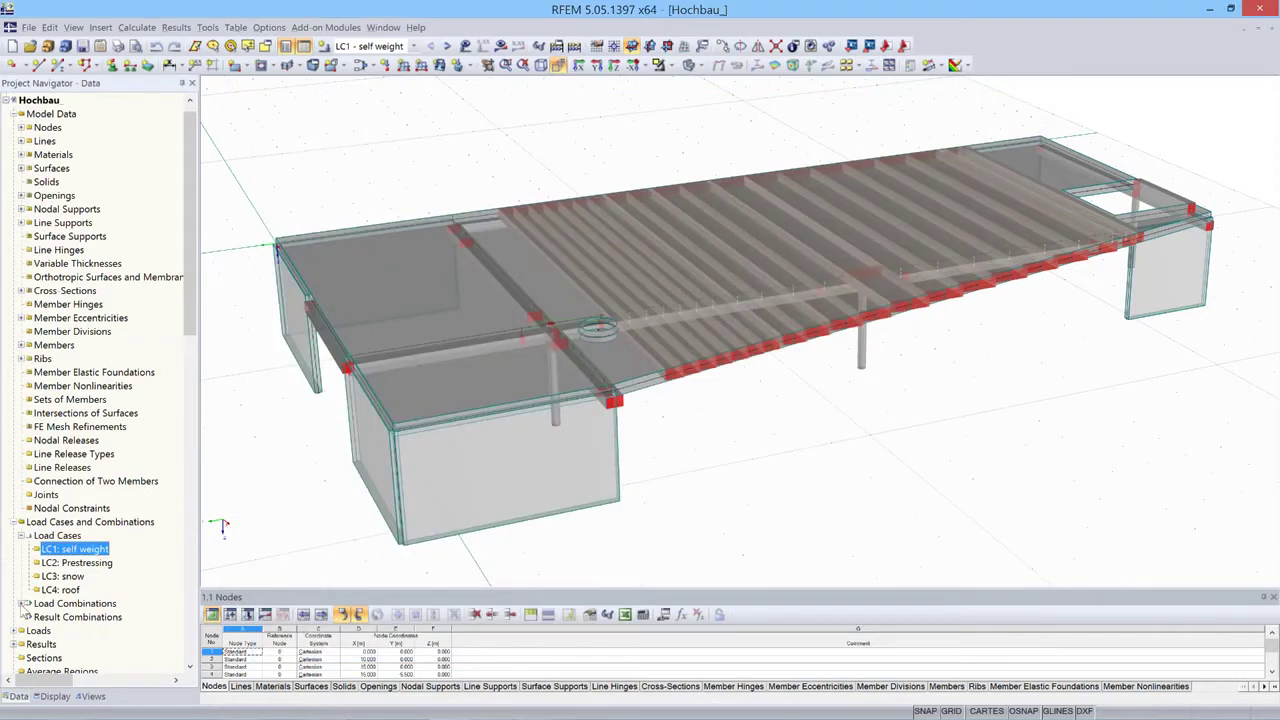
- Review the load cases and factors in load combinations CO1 to CO5, closing the combinations dialog without changes
click(22, 604)
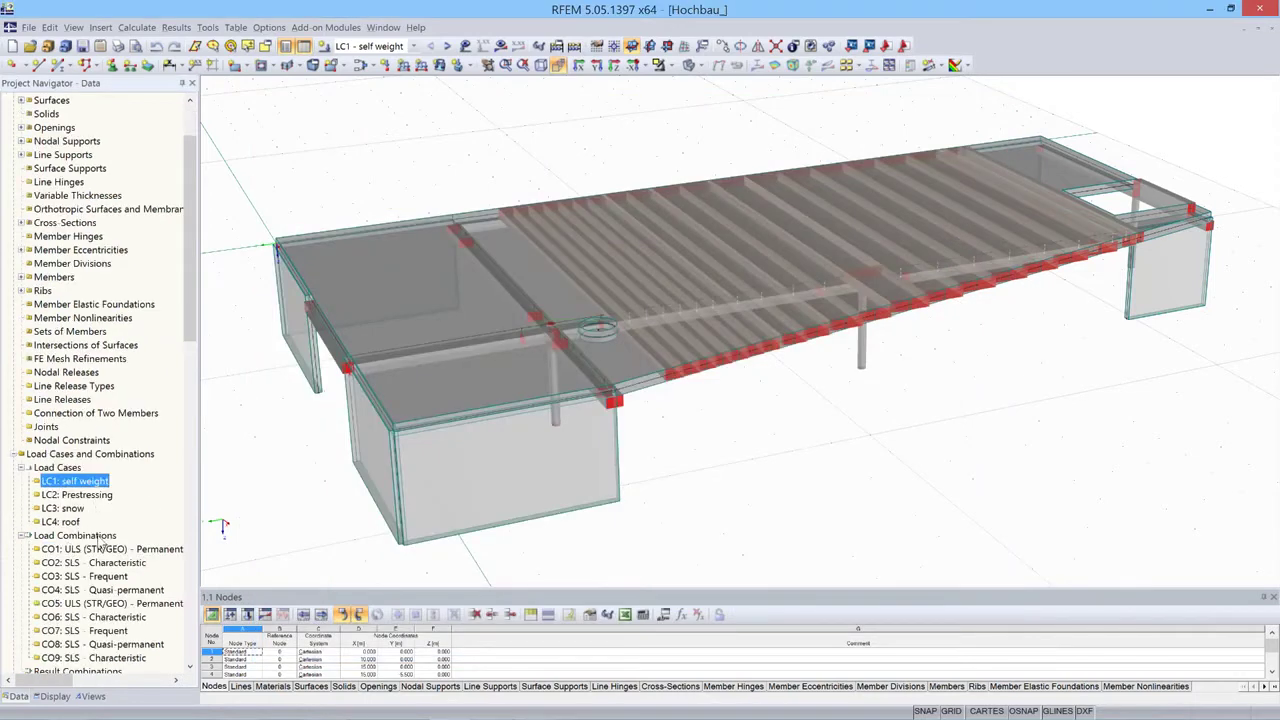
click(103, 537)
click(131, 550)
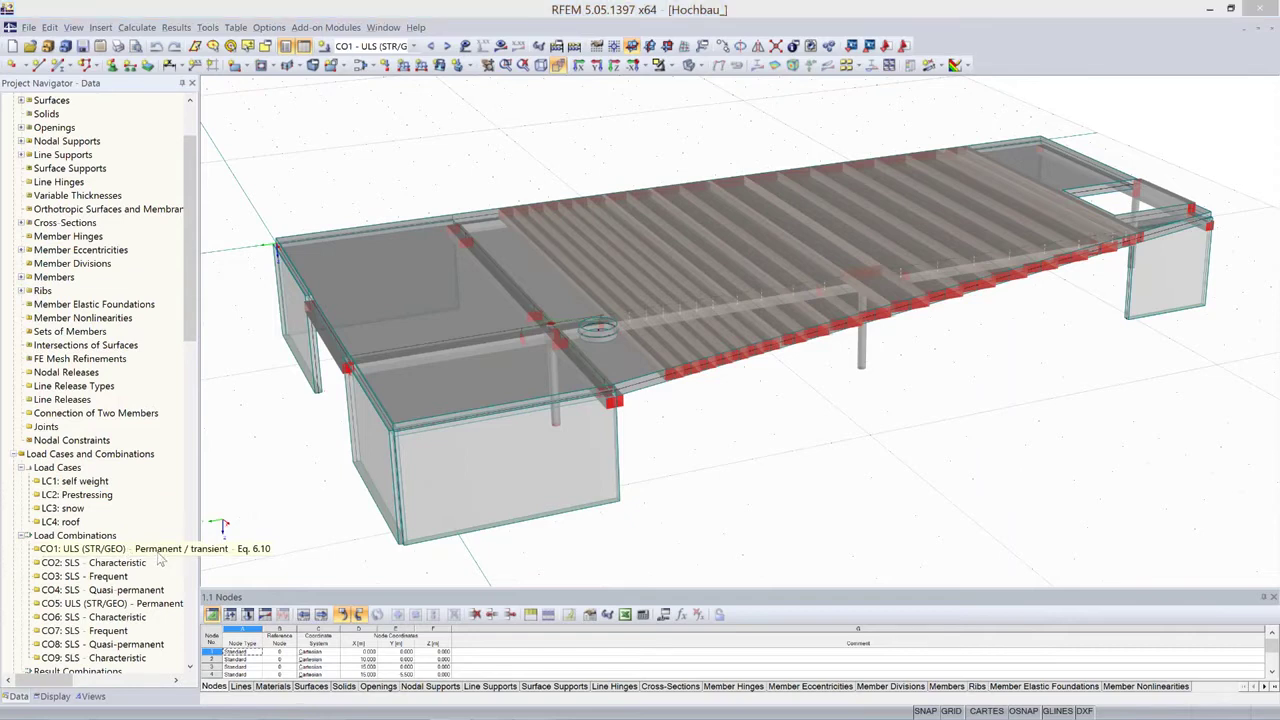
double_click(155, 553)
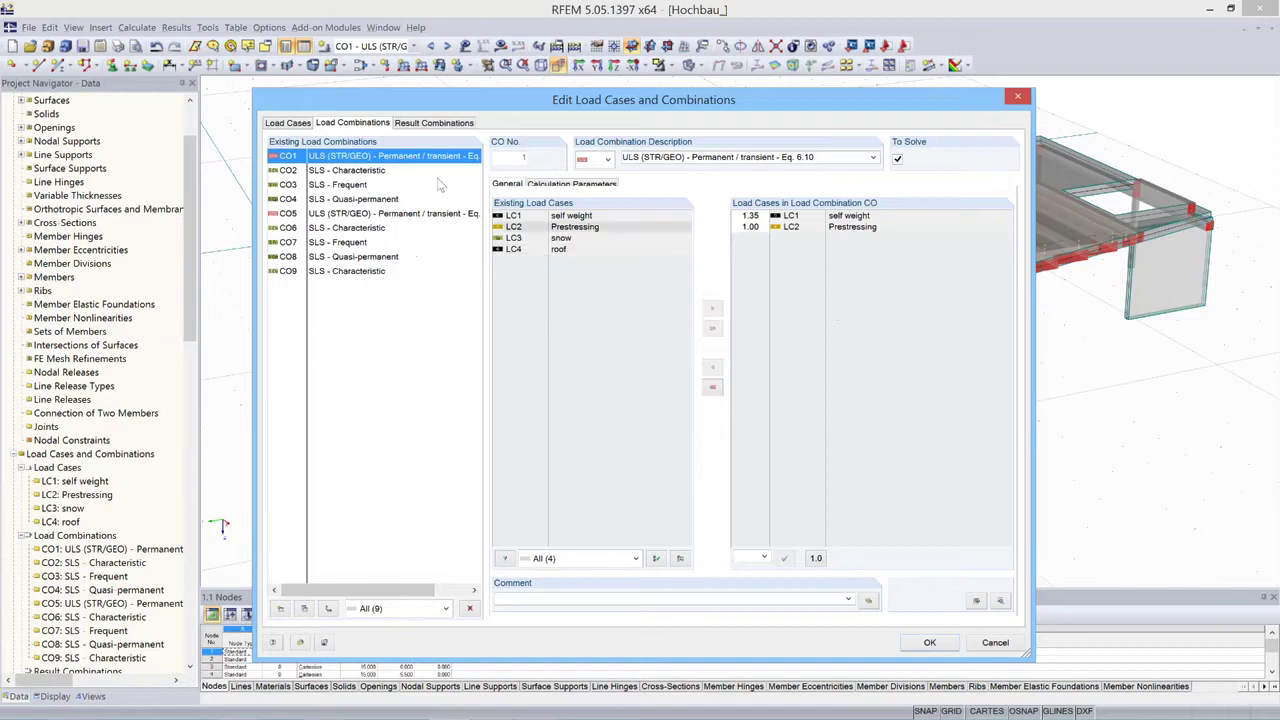
click(370, 172)
click(367, 186)
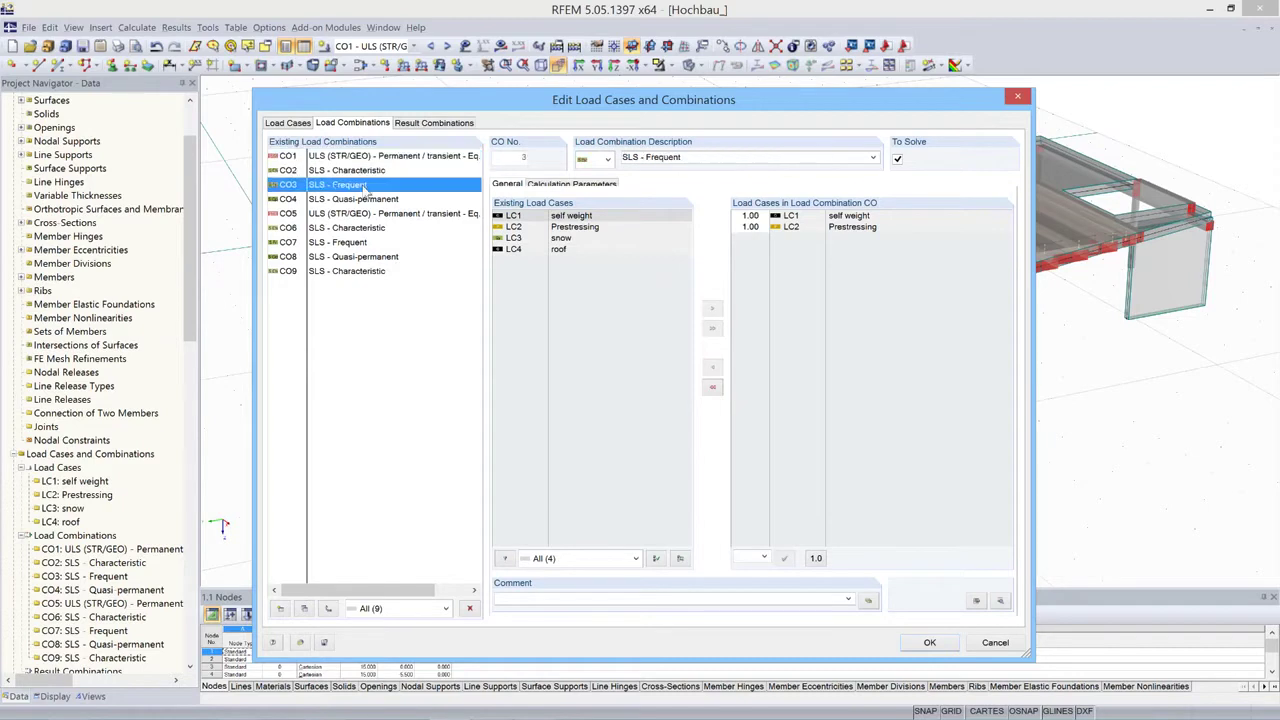
click(377, 202)
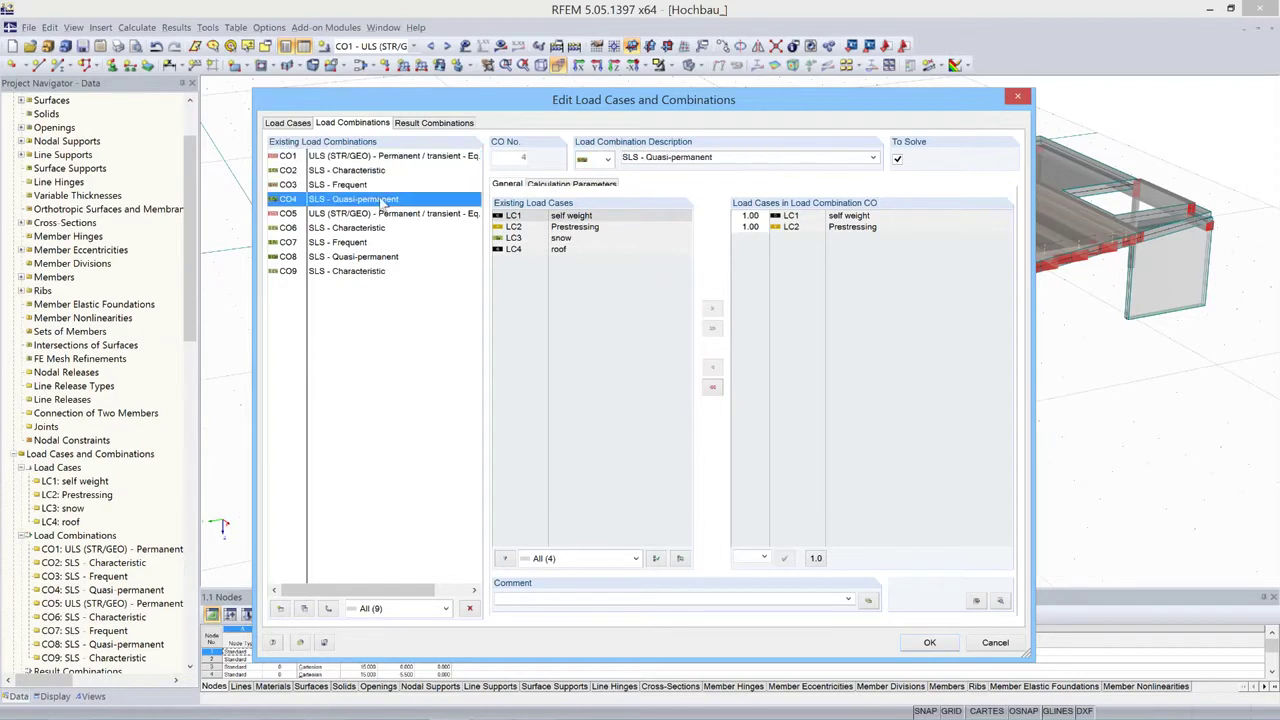
click(400, 158)
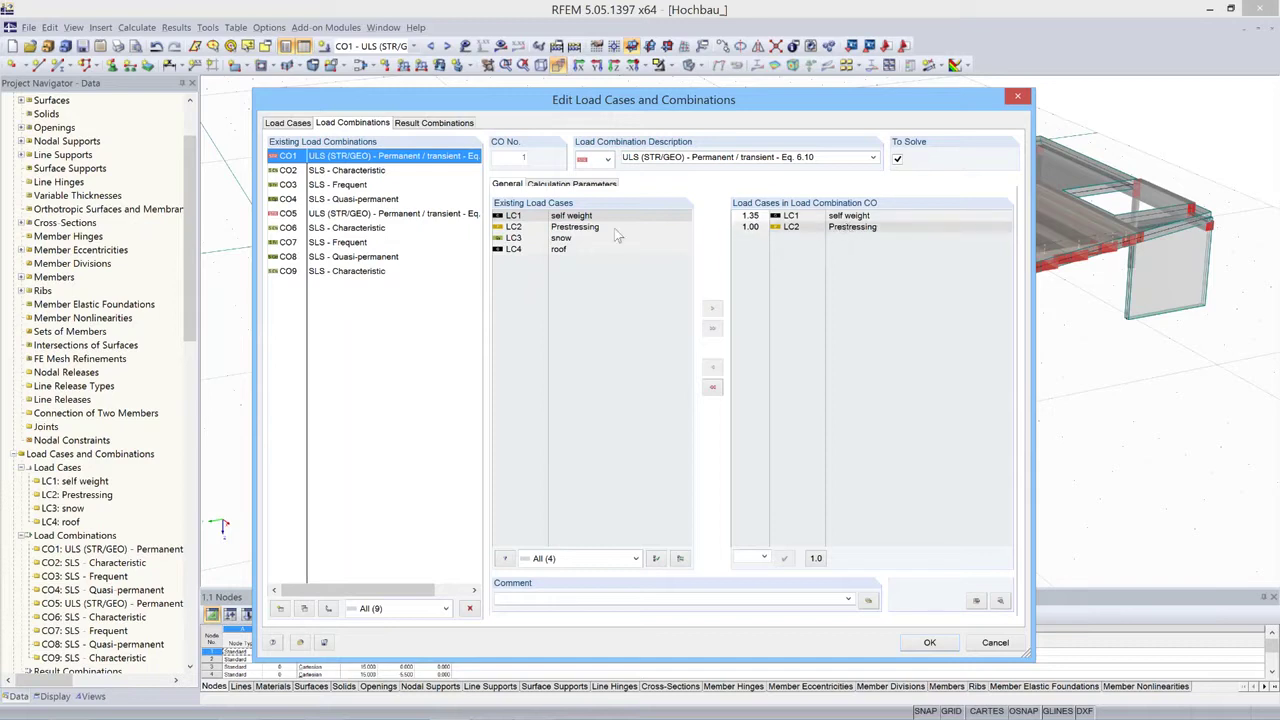
click(370, 214)
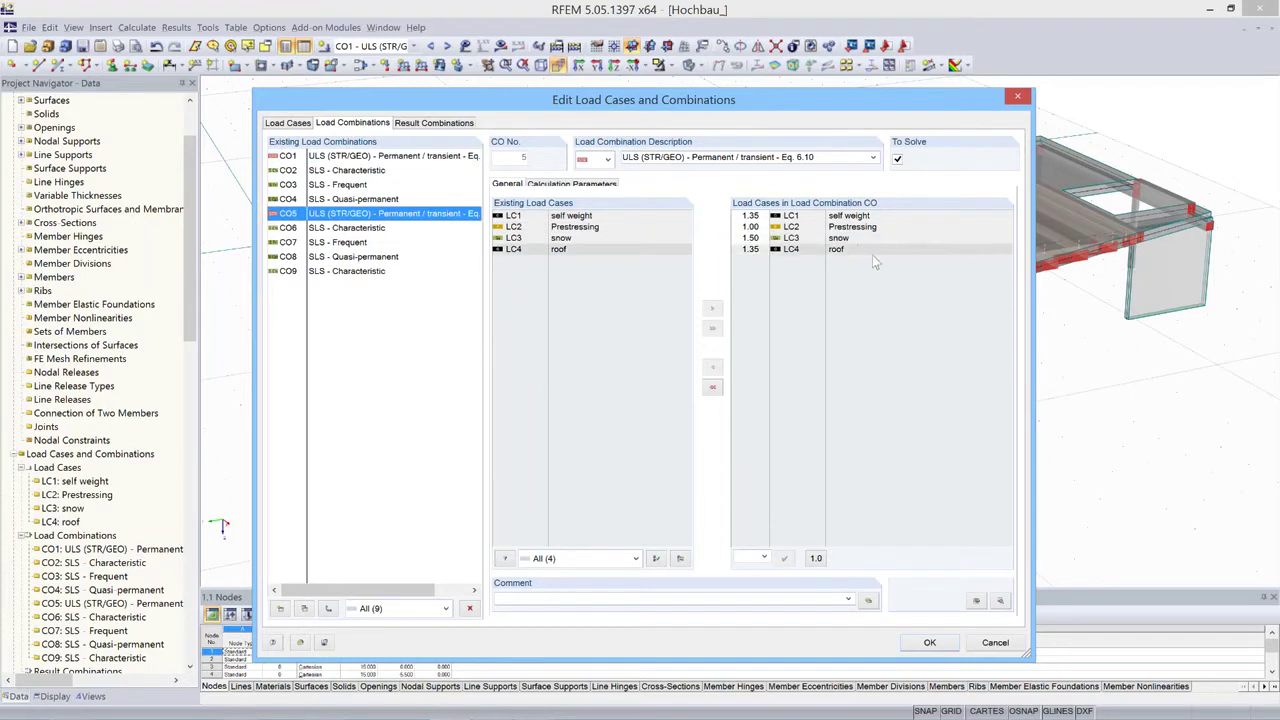
click(878, 260)
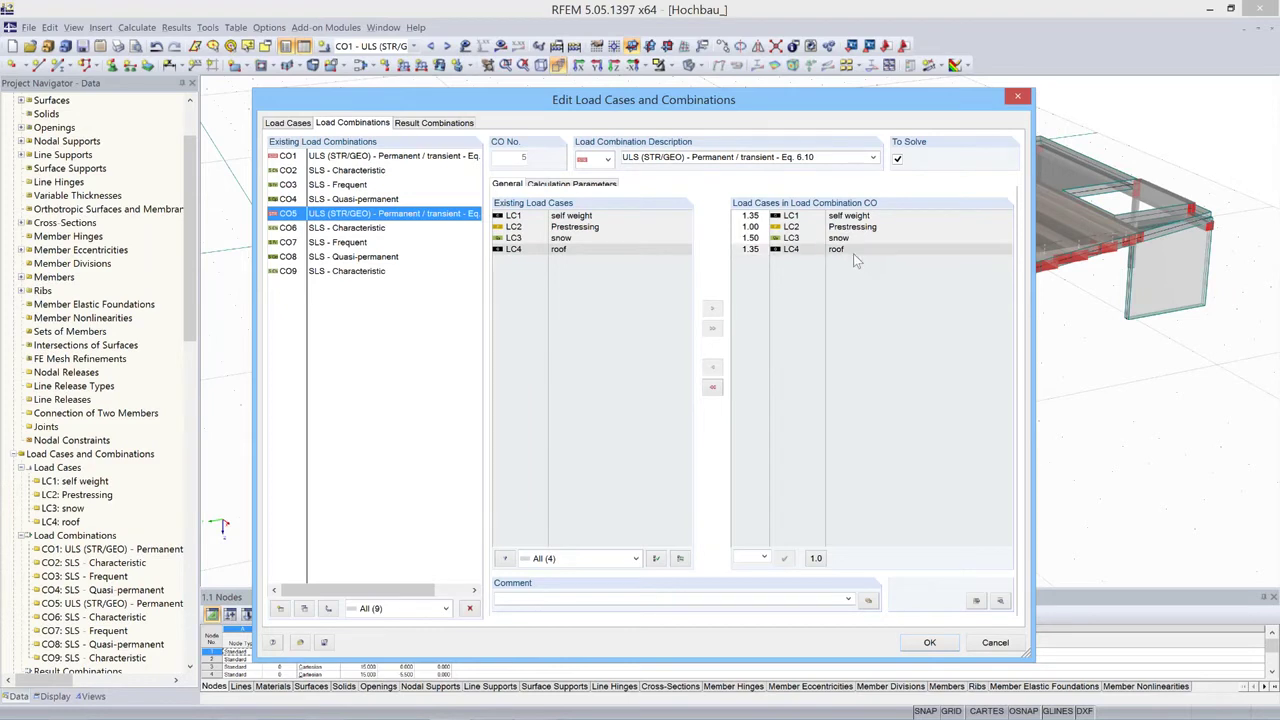
click(996, 643)
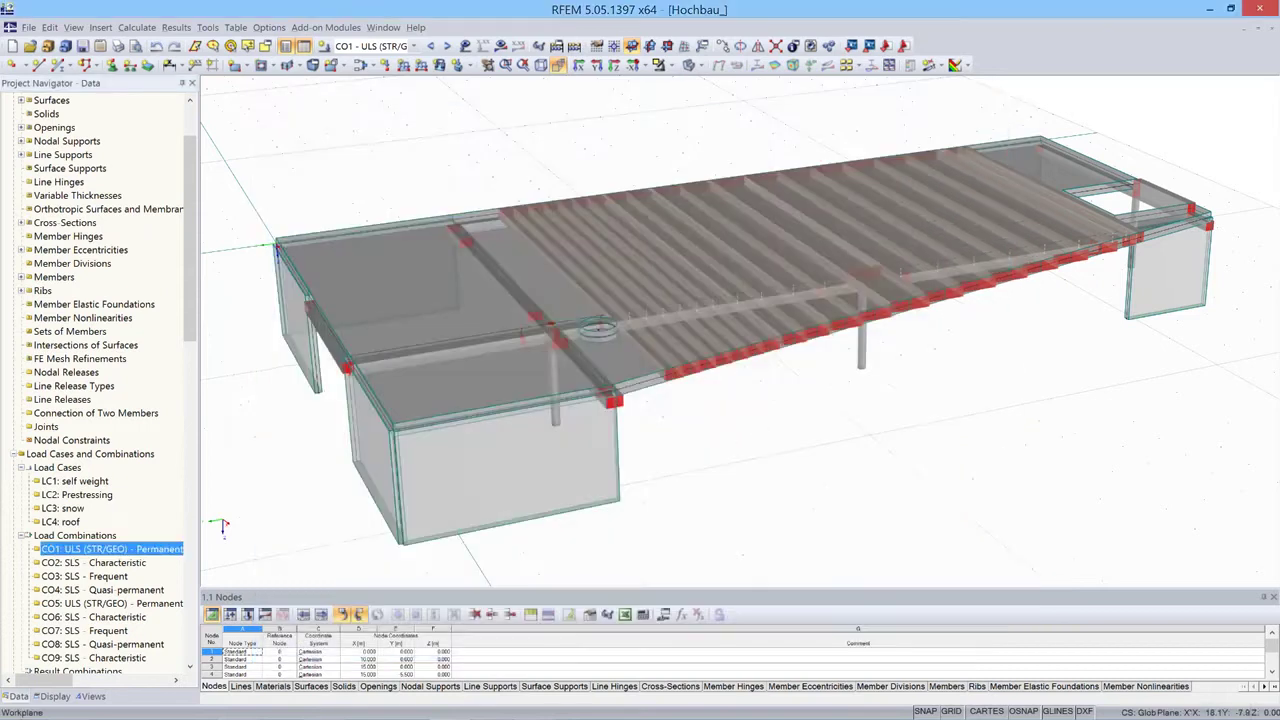
- Examine the result beam member on line 51 and its stress integration parameters, closing both dialogs without changes
middle_drag(716, 410, 729, 409)
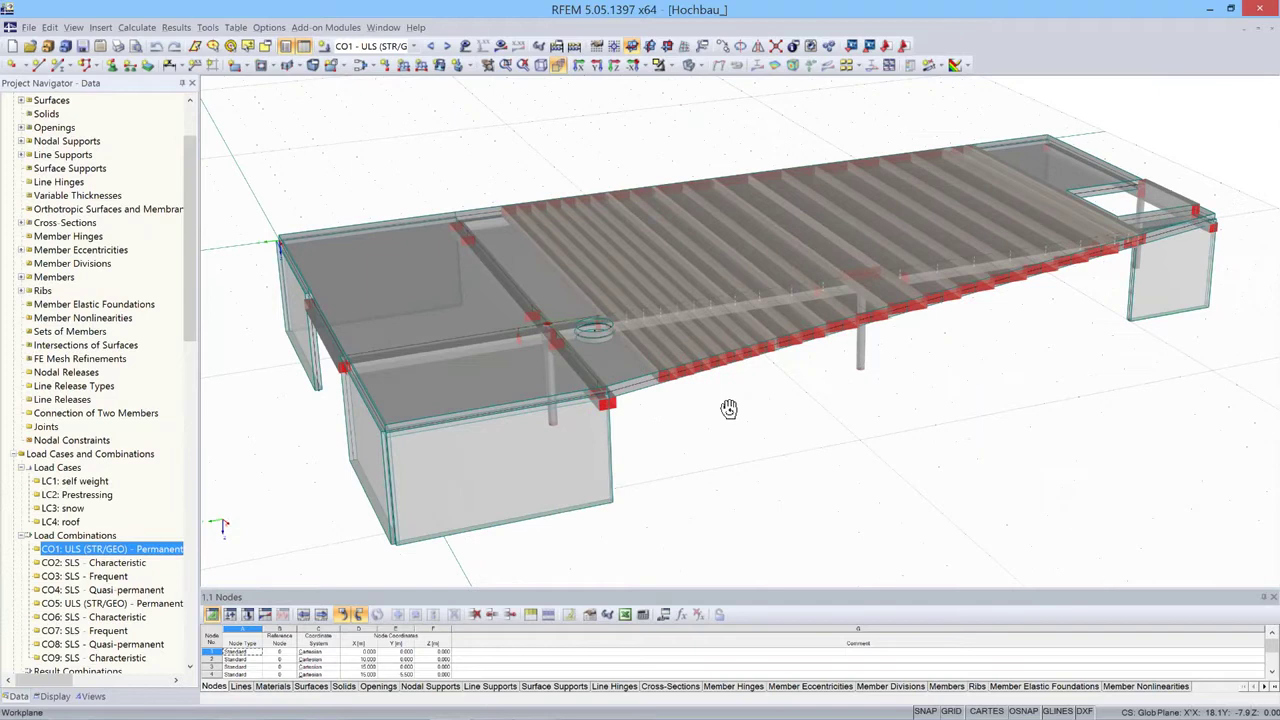
ctrl+middle_drag(729, 409, 750, 442)
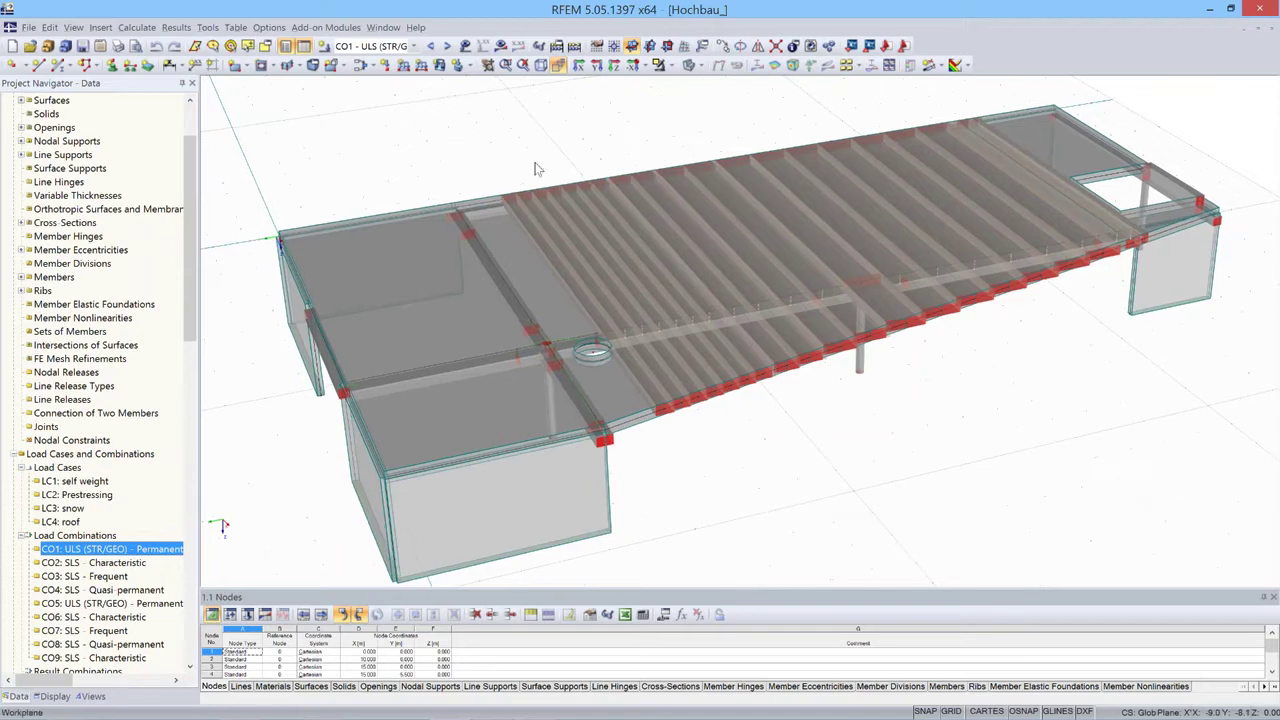
click(722, 401)
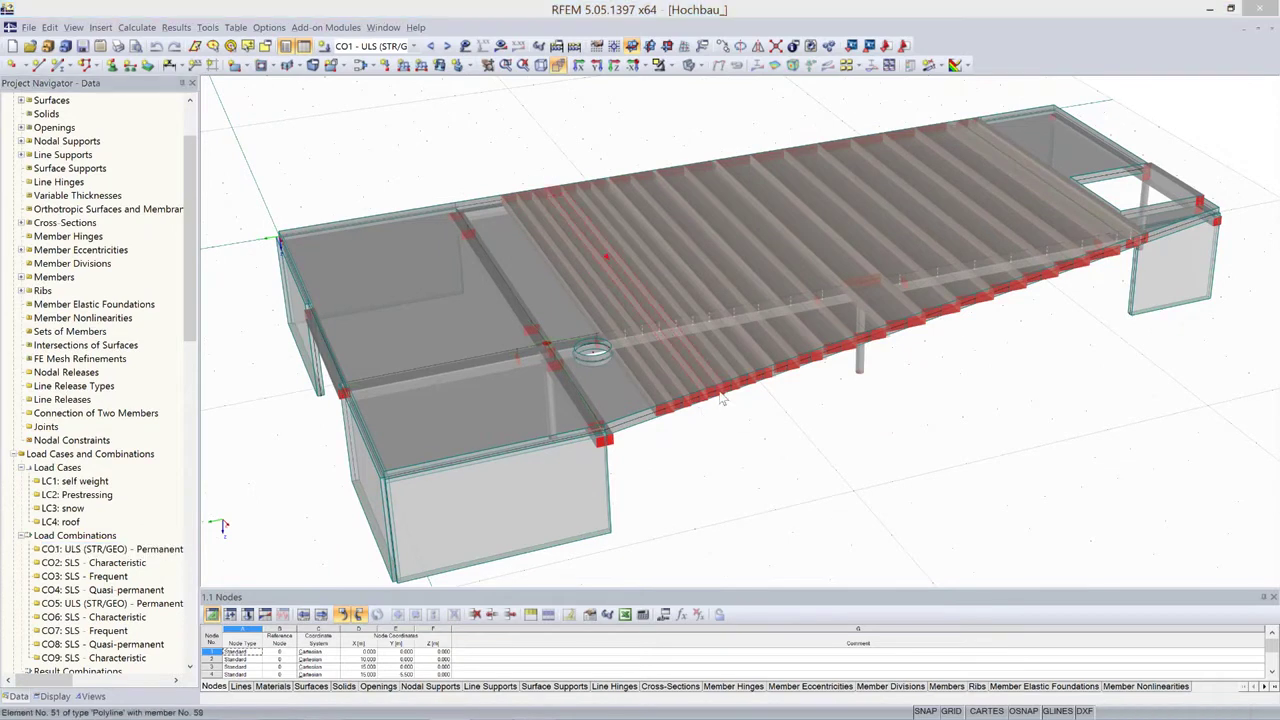
double_click(722, 401)
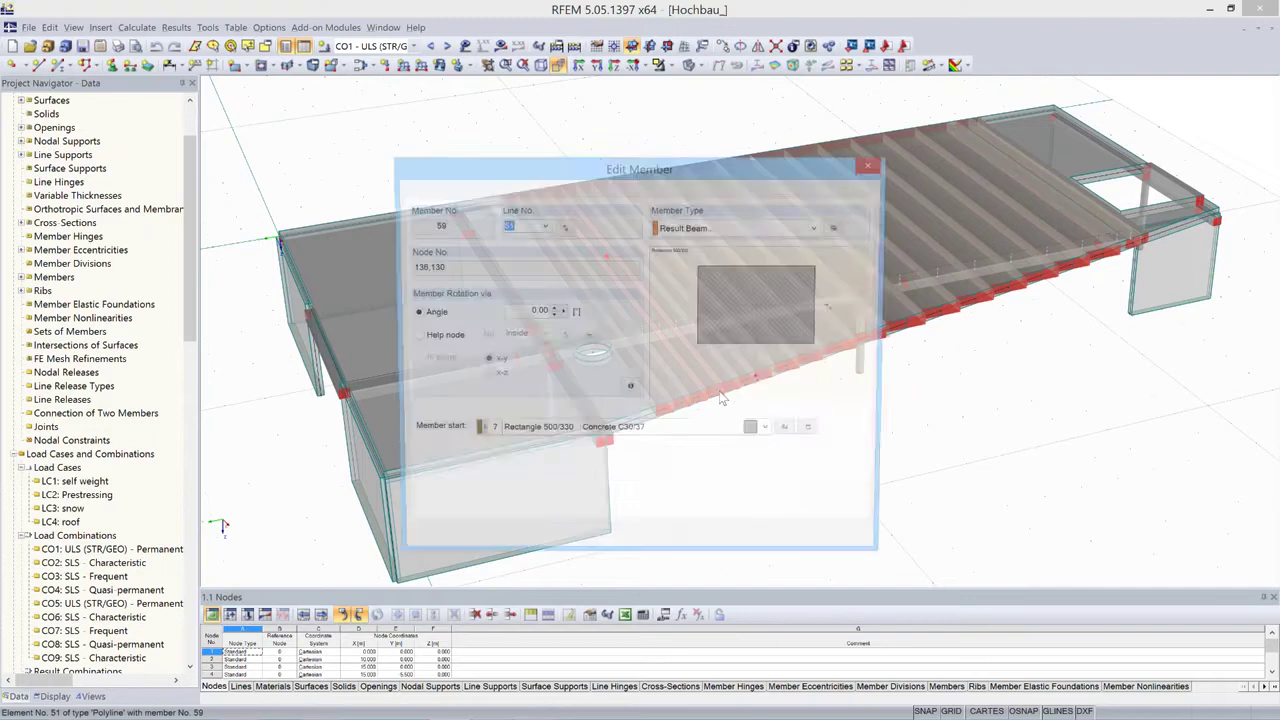
drag(728, 171, 458, 96)
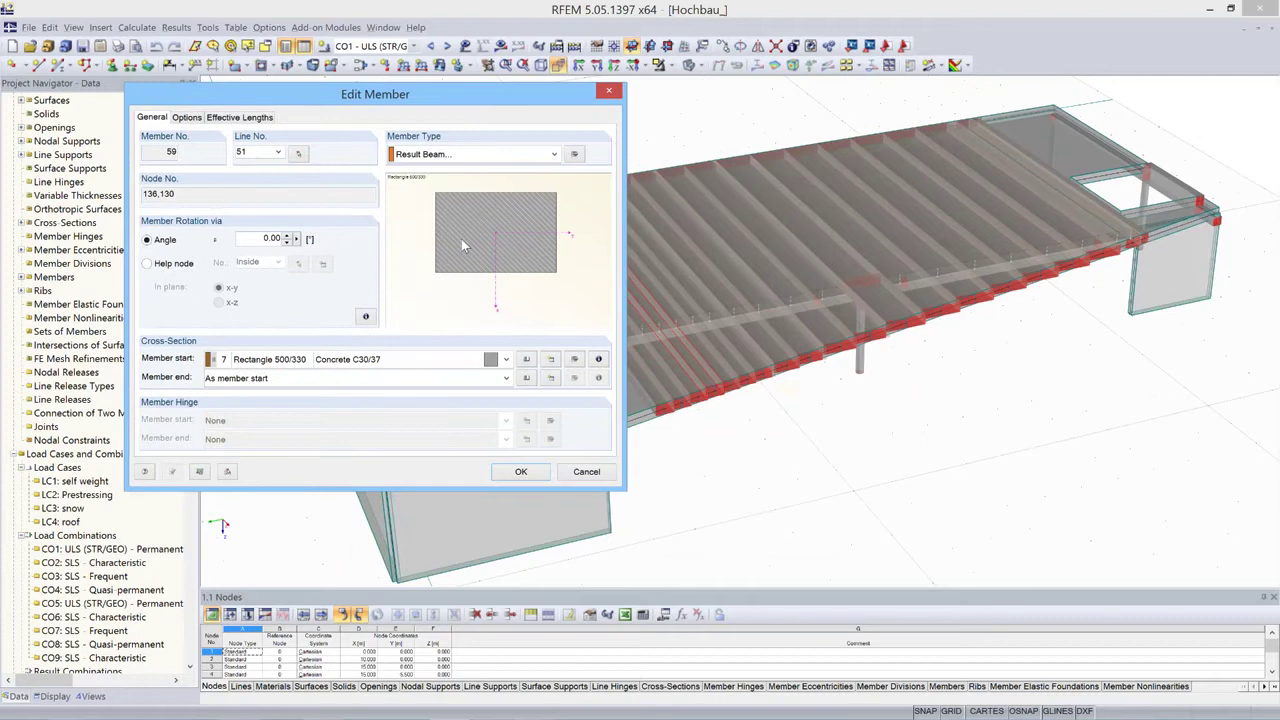
click(576, 156)
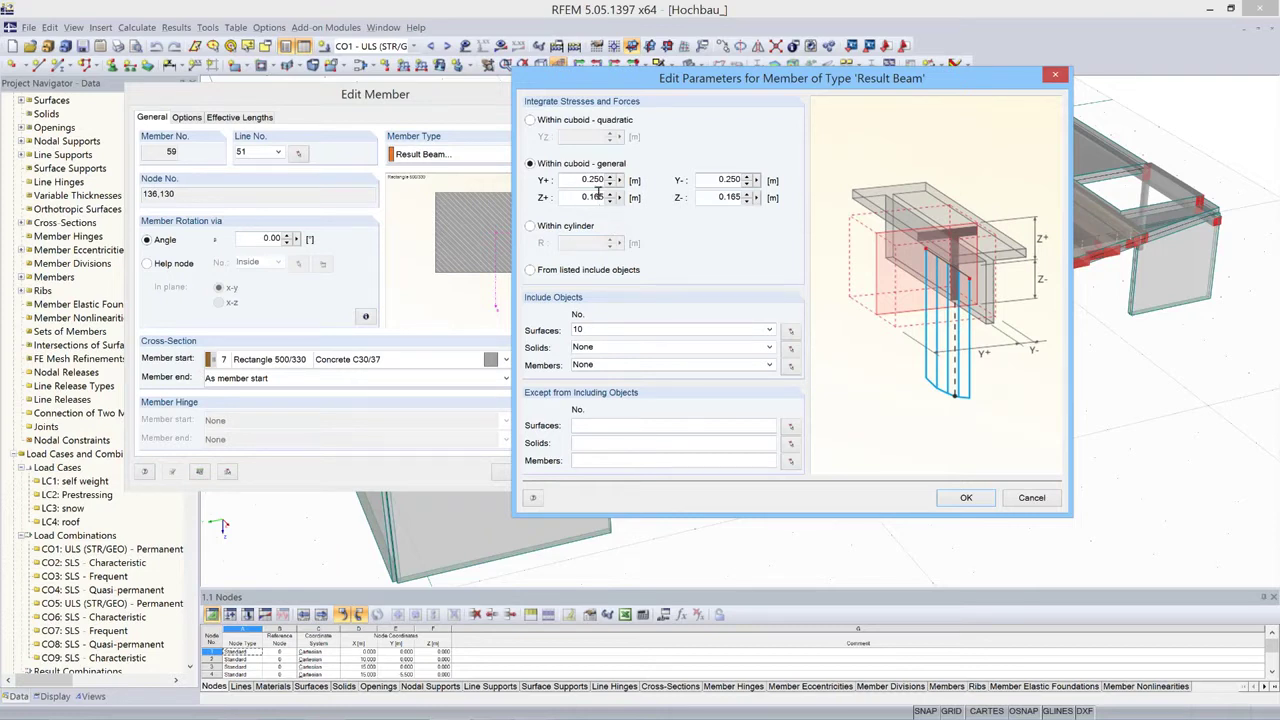
click(1052, 499)
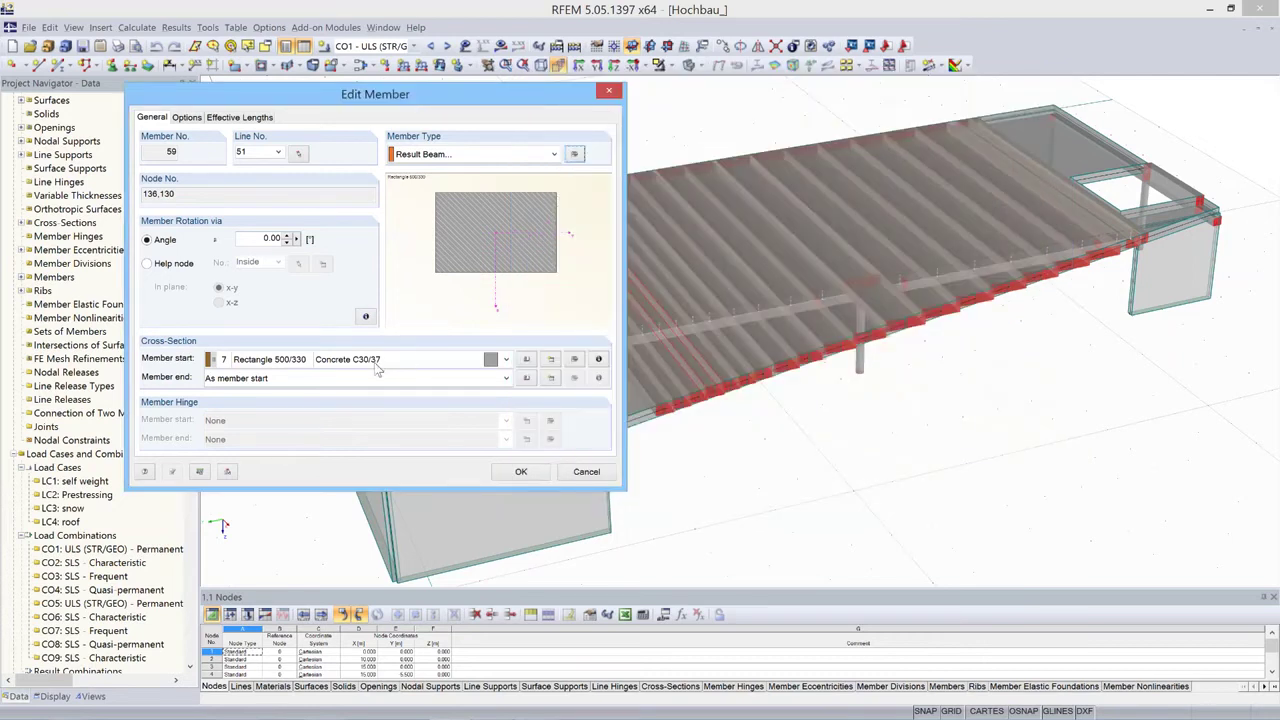
click(590, 474)
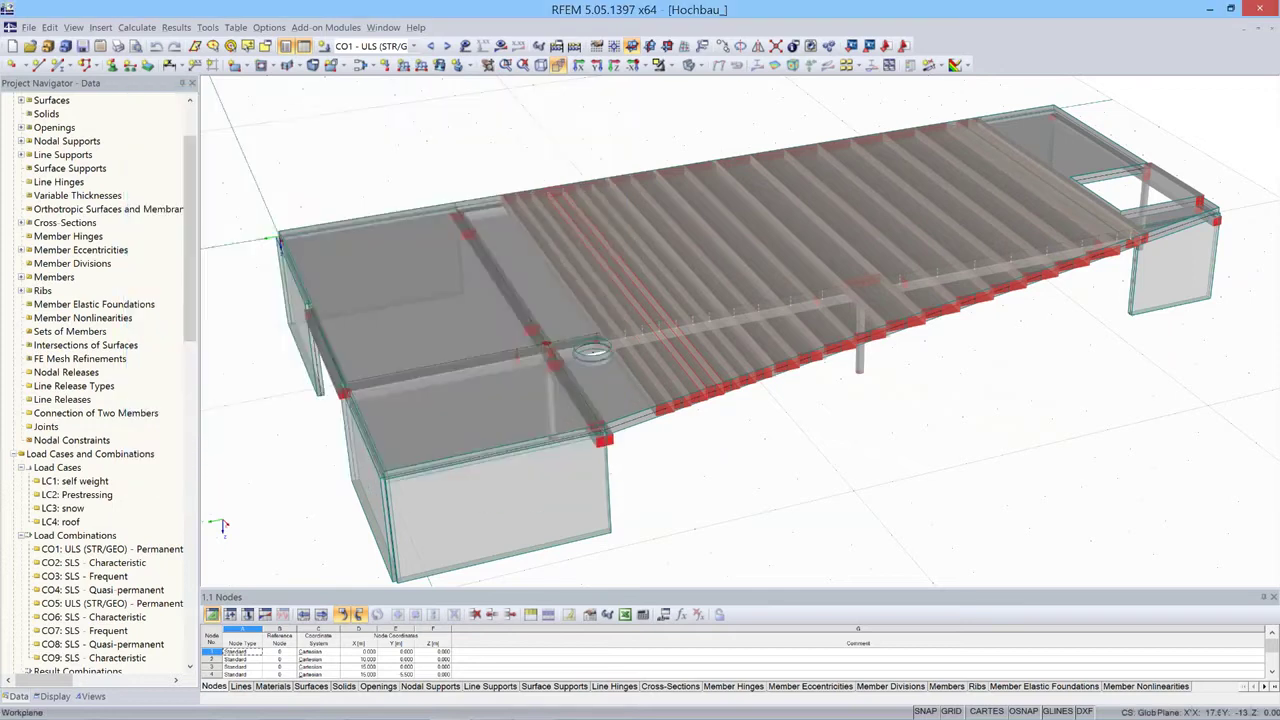
- Examine the floor's member lines in the Wireframe Display Model, then restore the Solid Transparent Display Model
ctrl+middle_drag(948, 414, 842, 394)
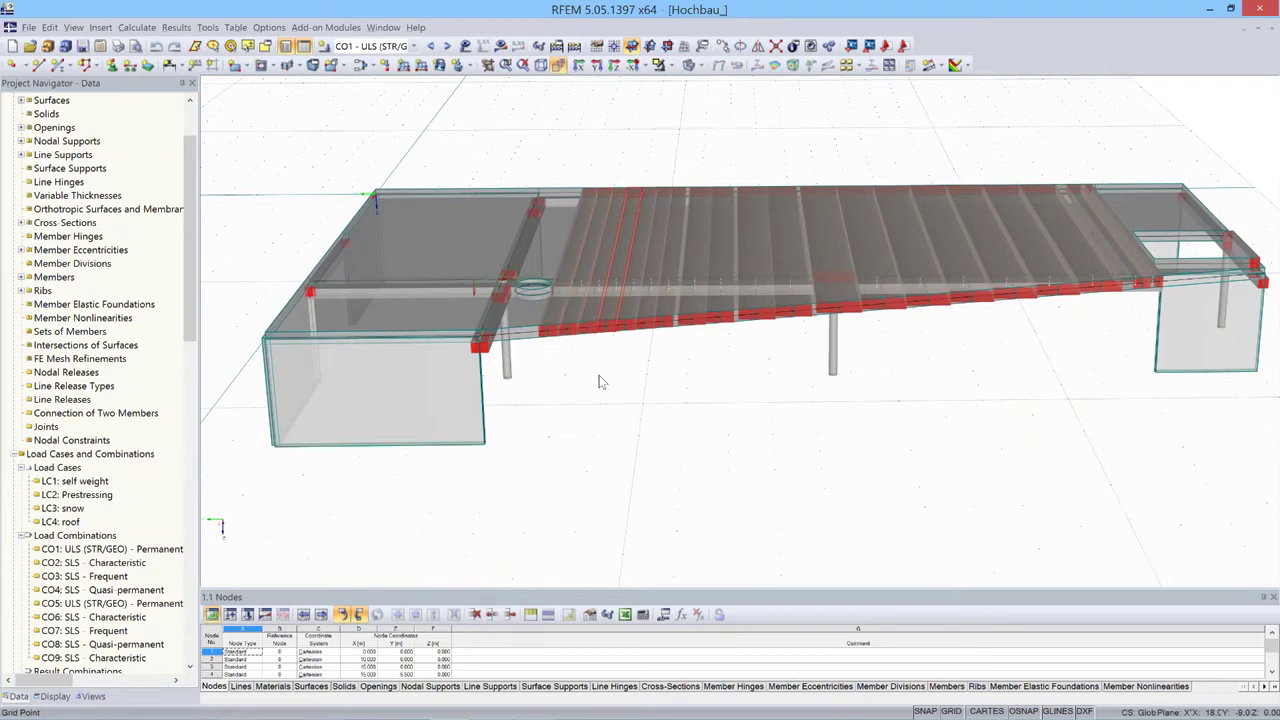
ctrl+middle_drag(600, 381, 690, 420)
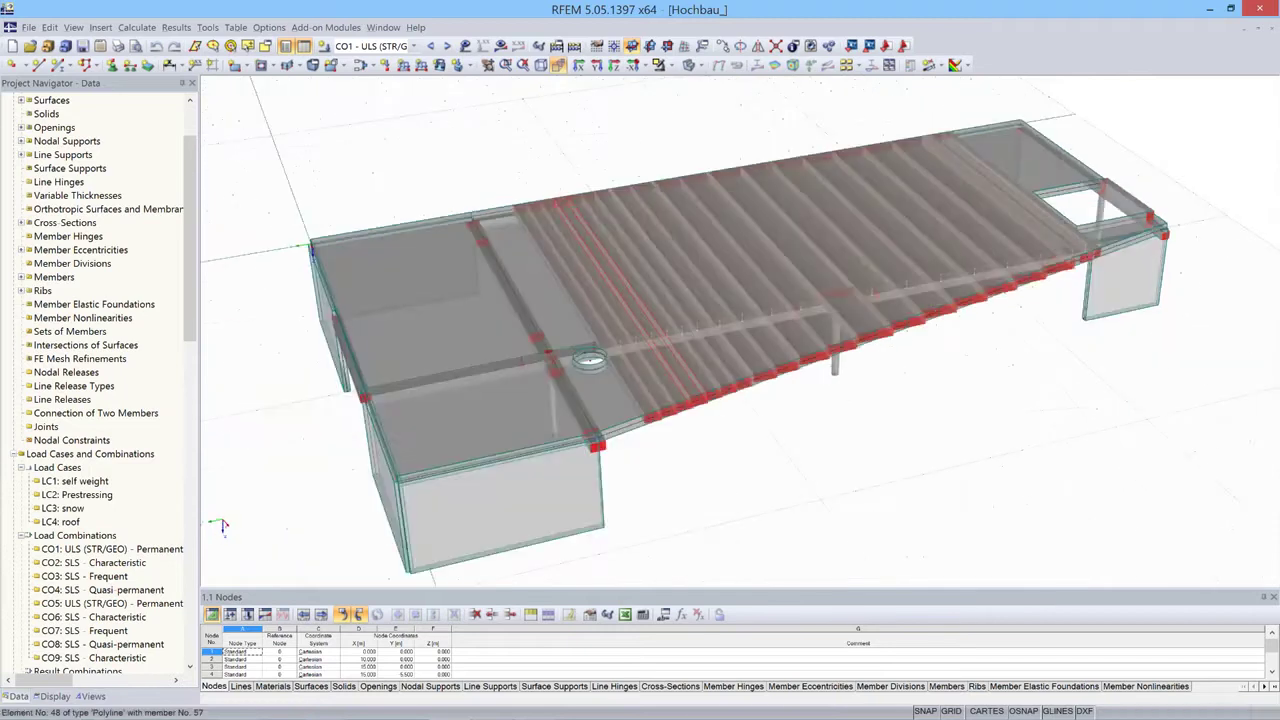
click(695, 65)
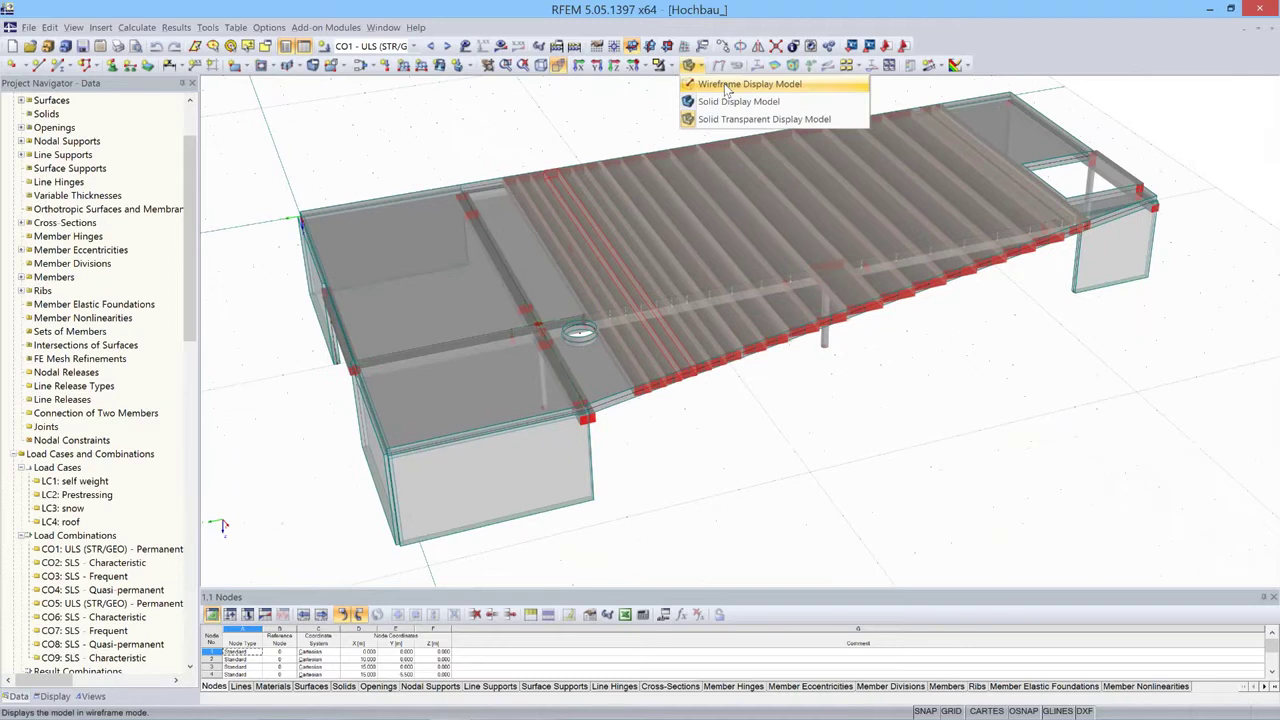
click(749, 84)
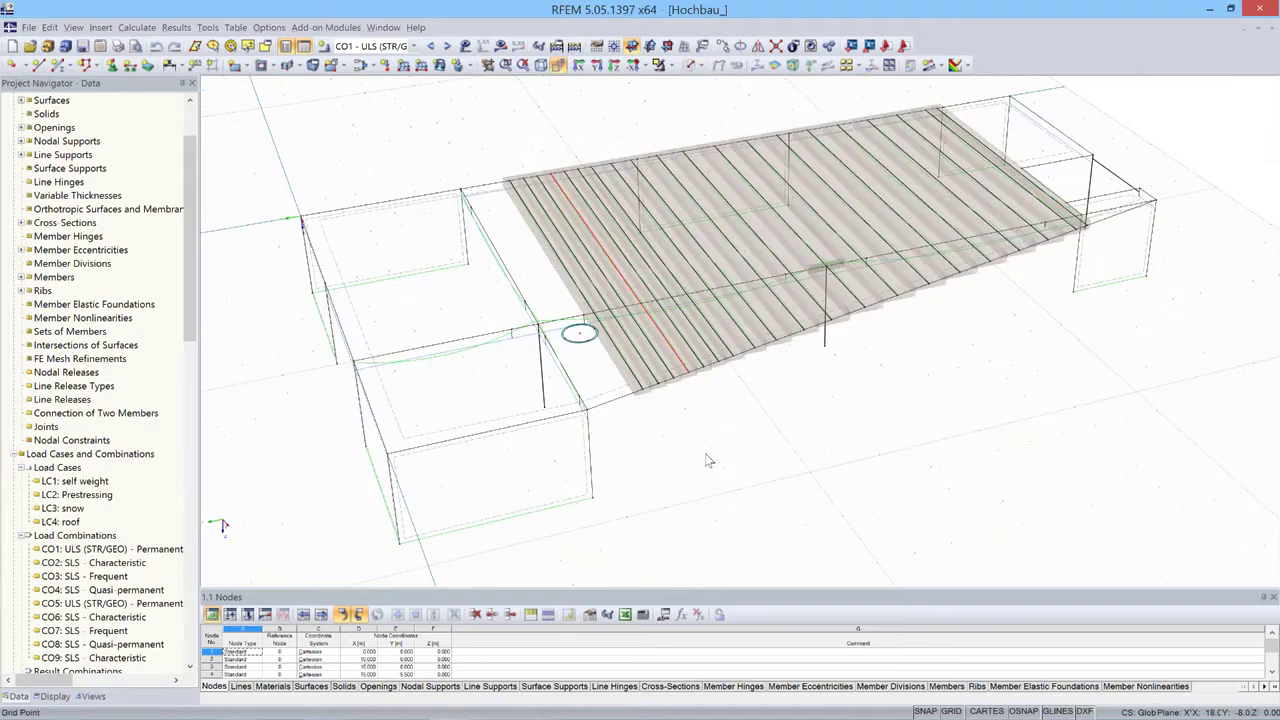
ctrl+middle_drag(706, 460, 697, 432)
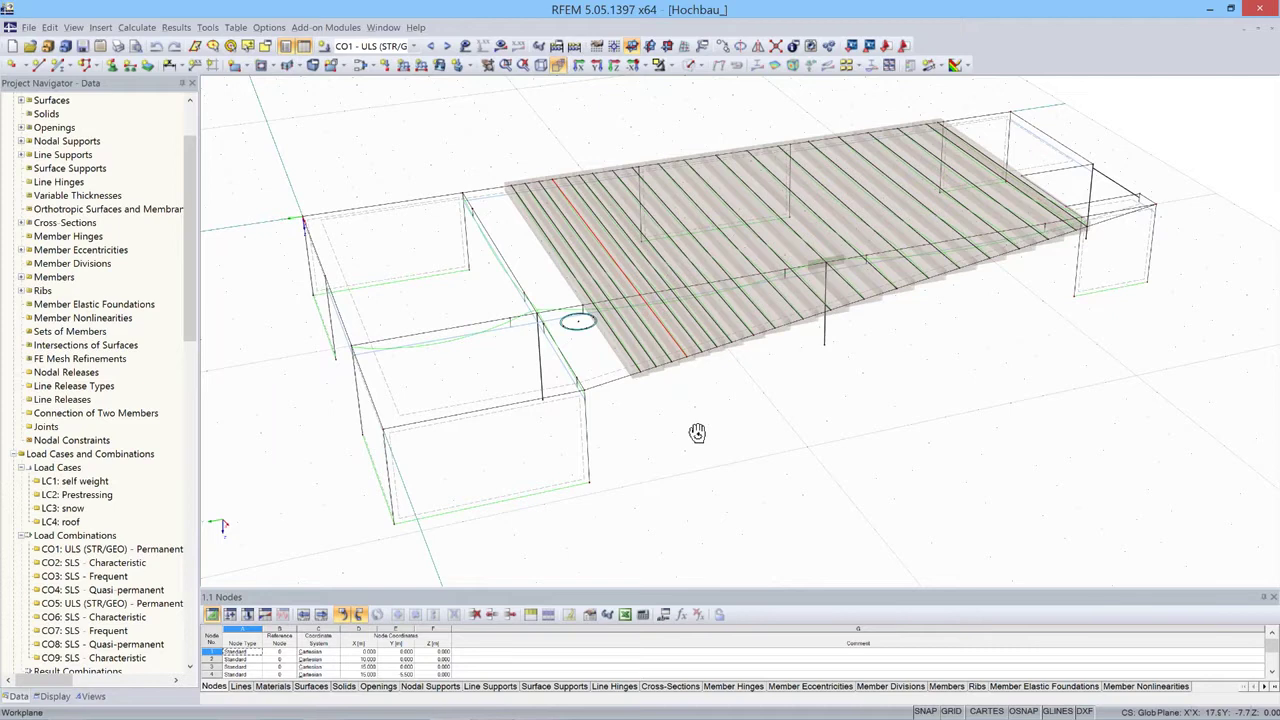
scroll(699, 340, up, 3)
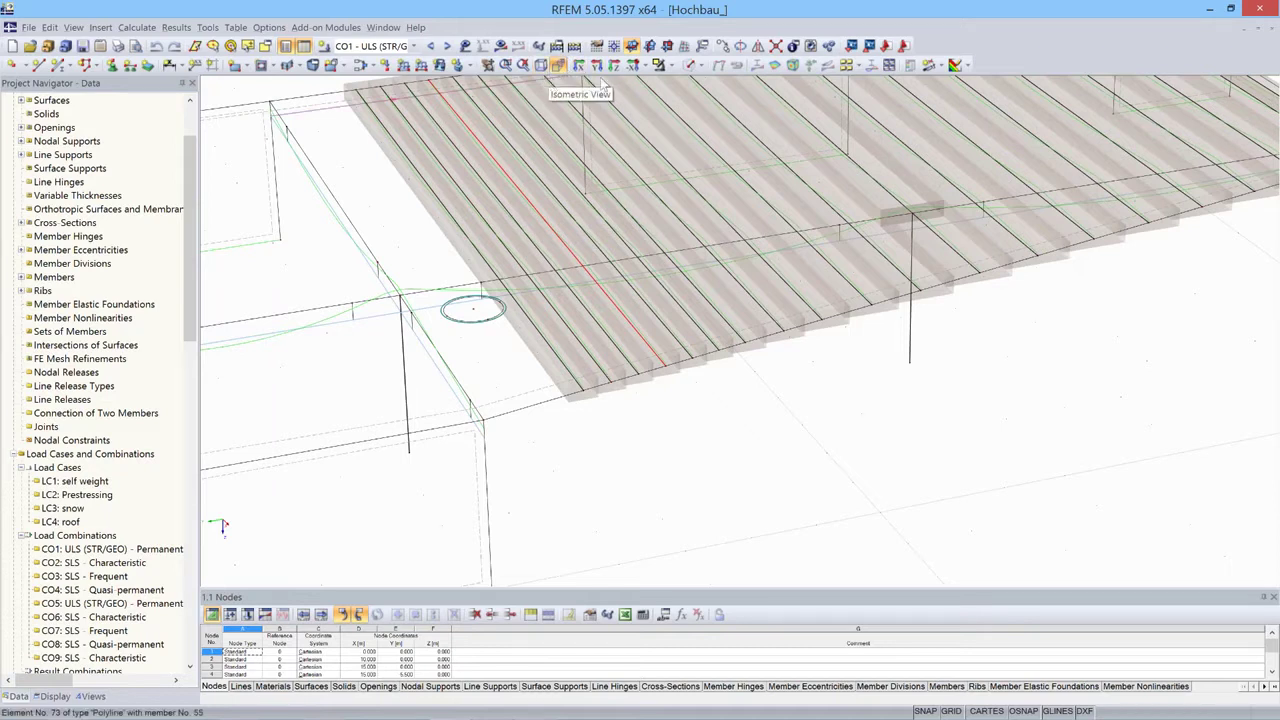
click(702, 66)
click(720, 120)
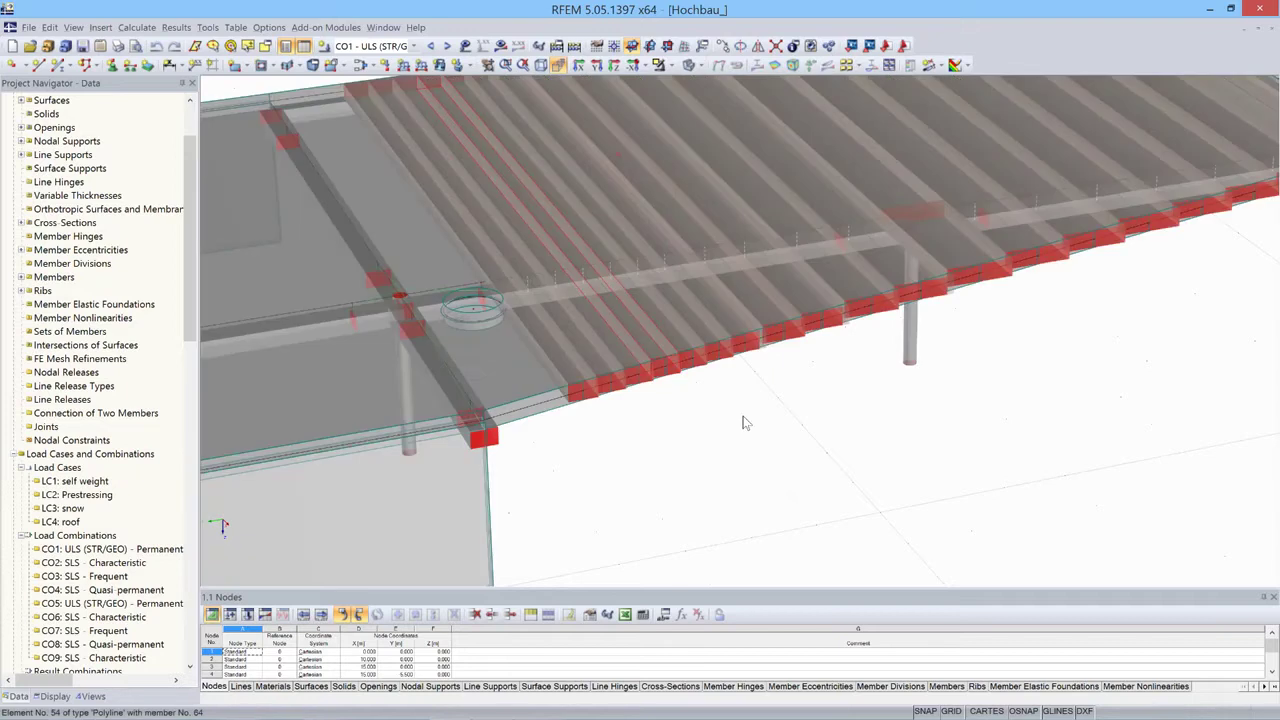
- View the slab from below and check the member type and cross-section of the rib on line 15 without changes
ctrl+middle_drag(742, 422, 645, 322)
double_click(645, 322)
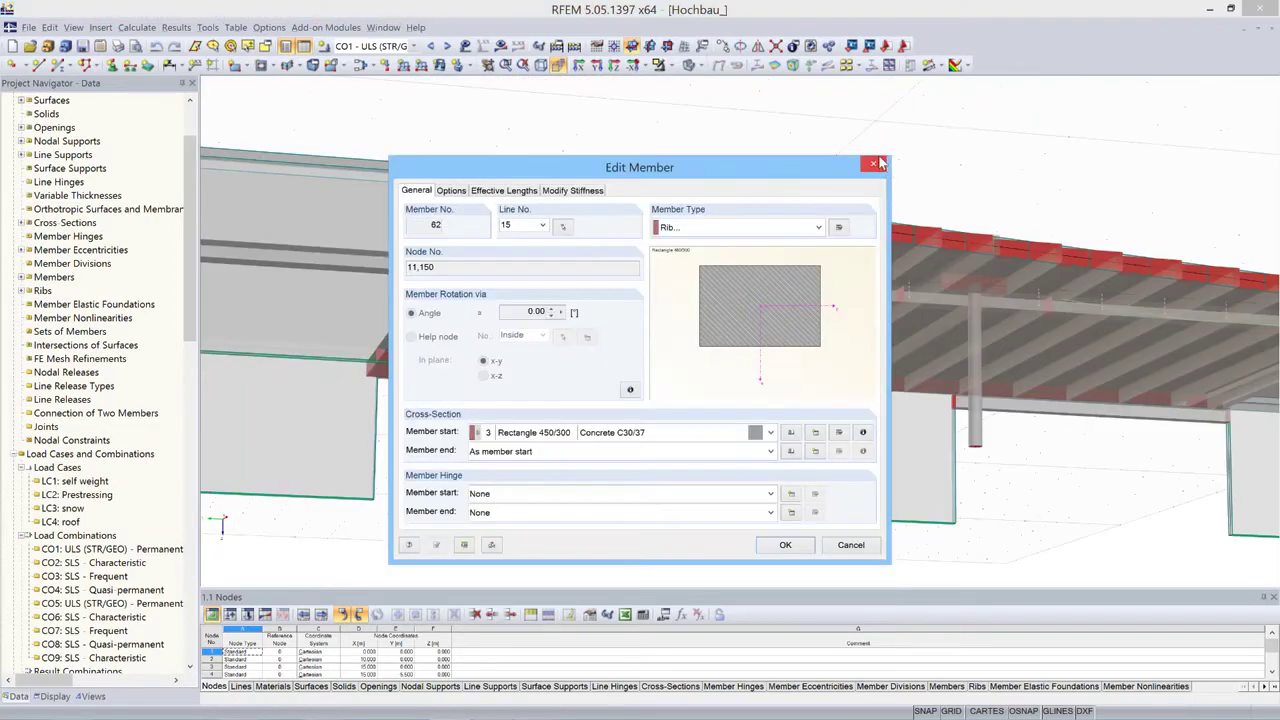
click(849, 545)
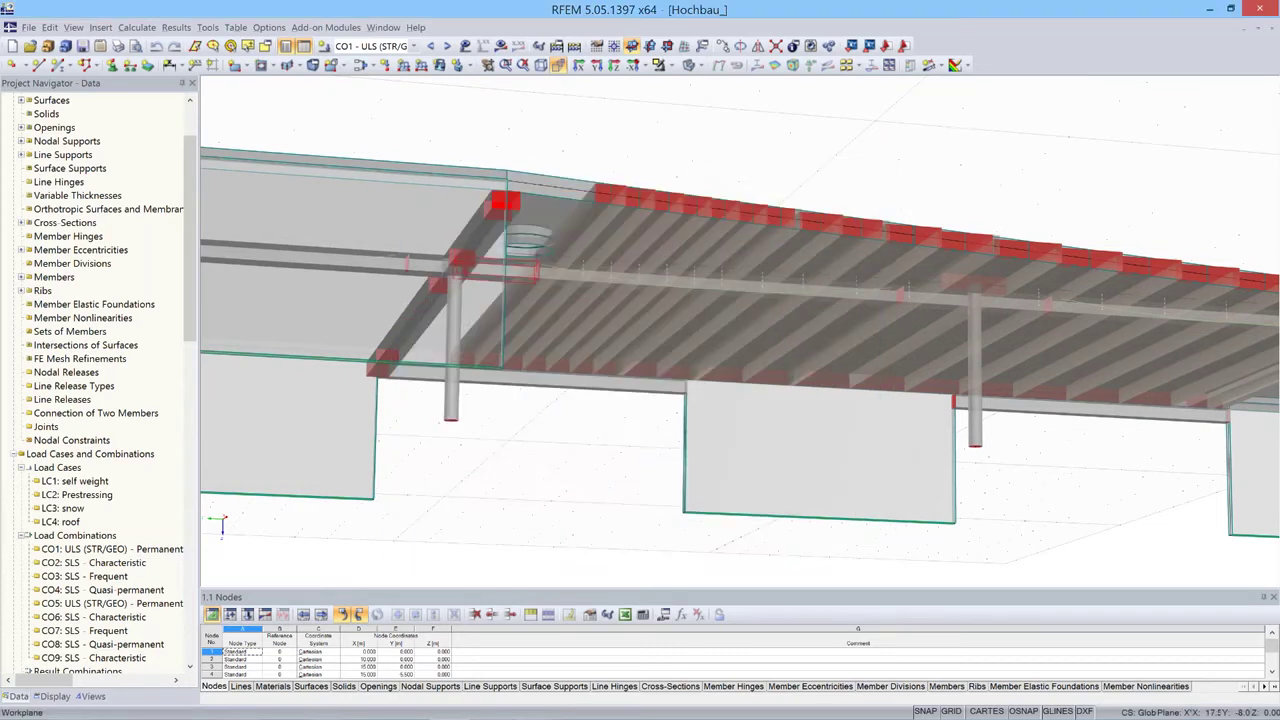
- Launch the RF-TENDON external module for designing prestressed concrete members
middle_drag(700, 130, 722, 287)
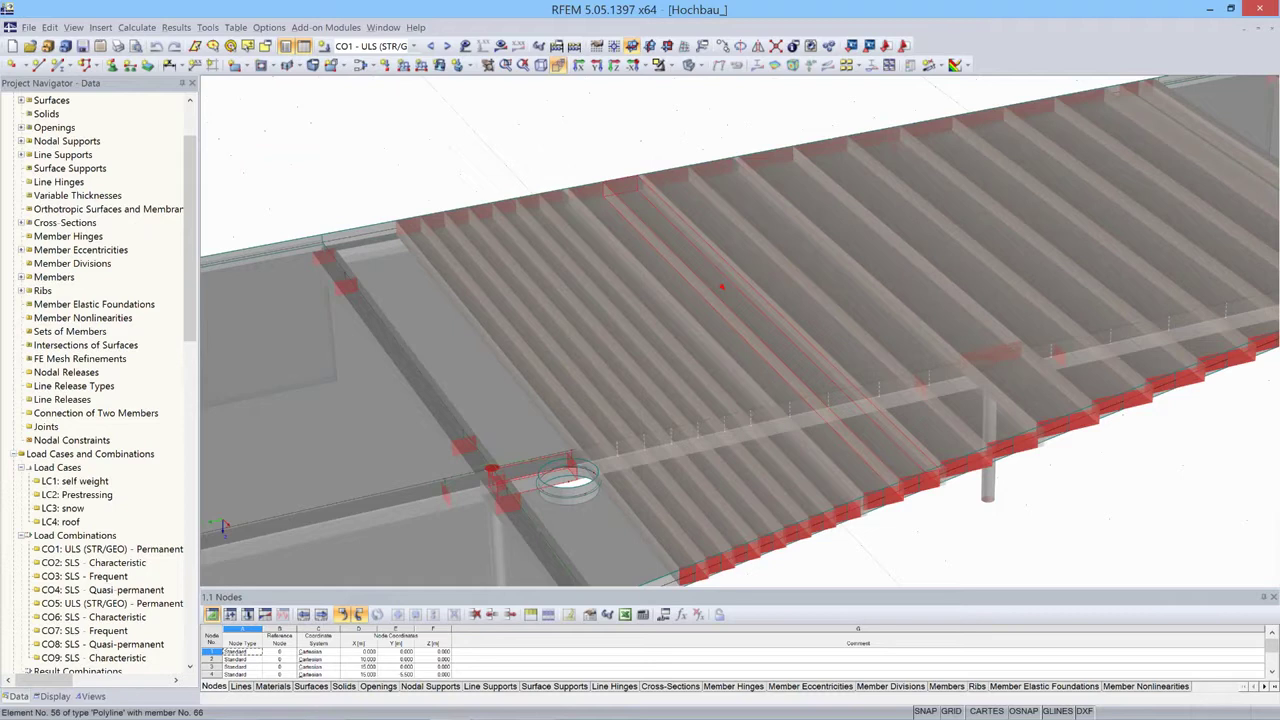
ctrl+middle_drag(722, 287, 600, 390)
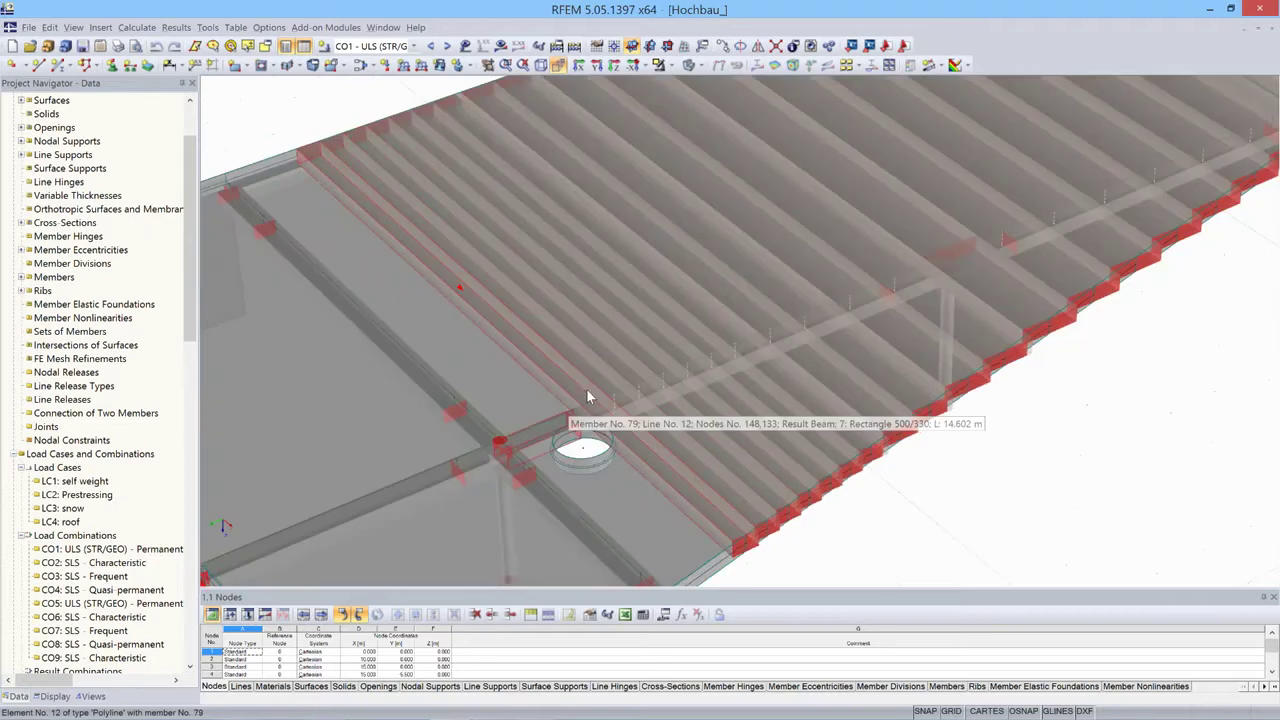
click(327, 27)
mouse_move(365, 247)
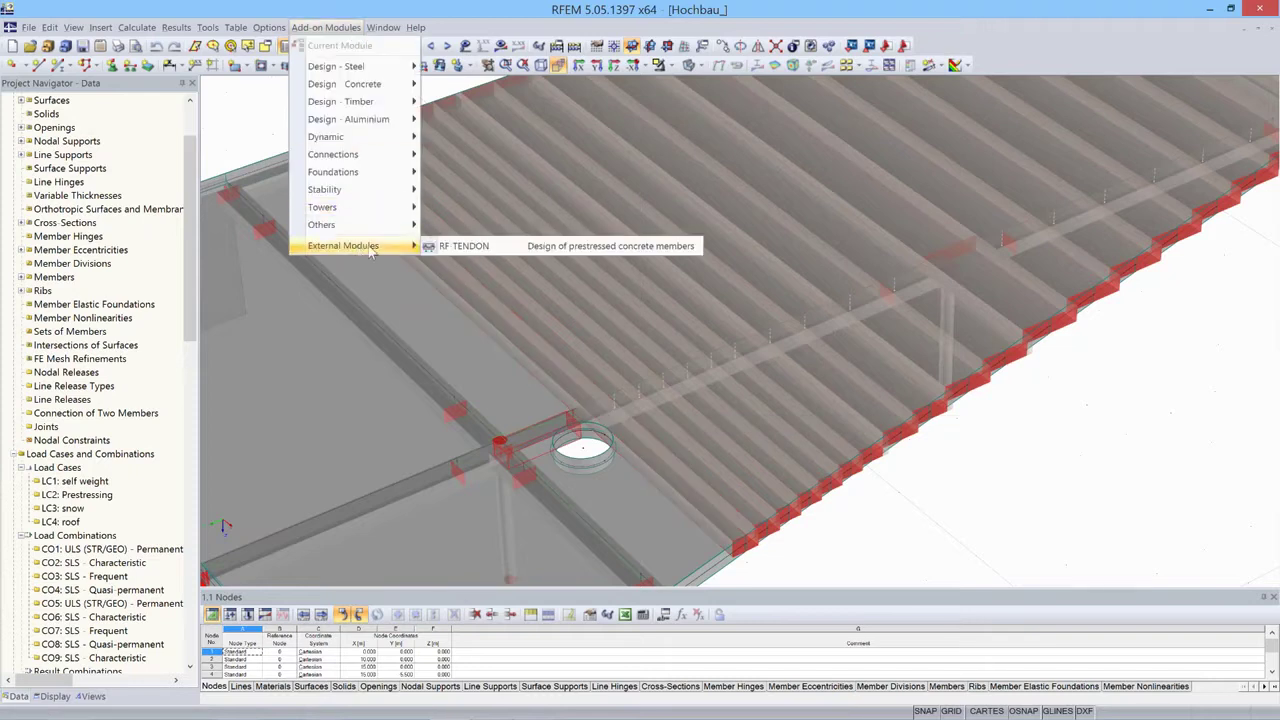
click(519, 246)
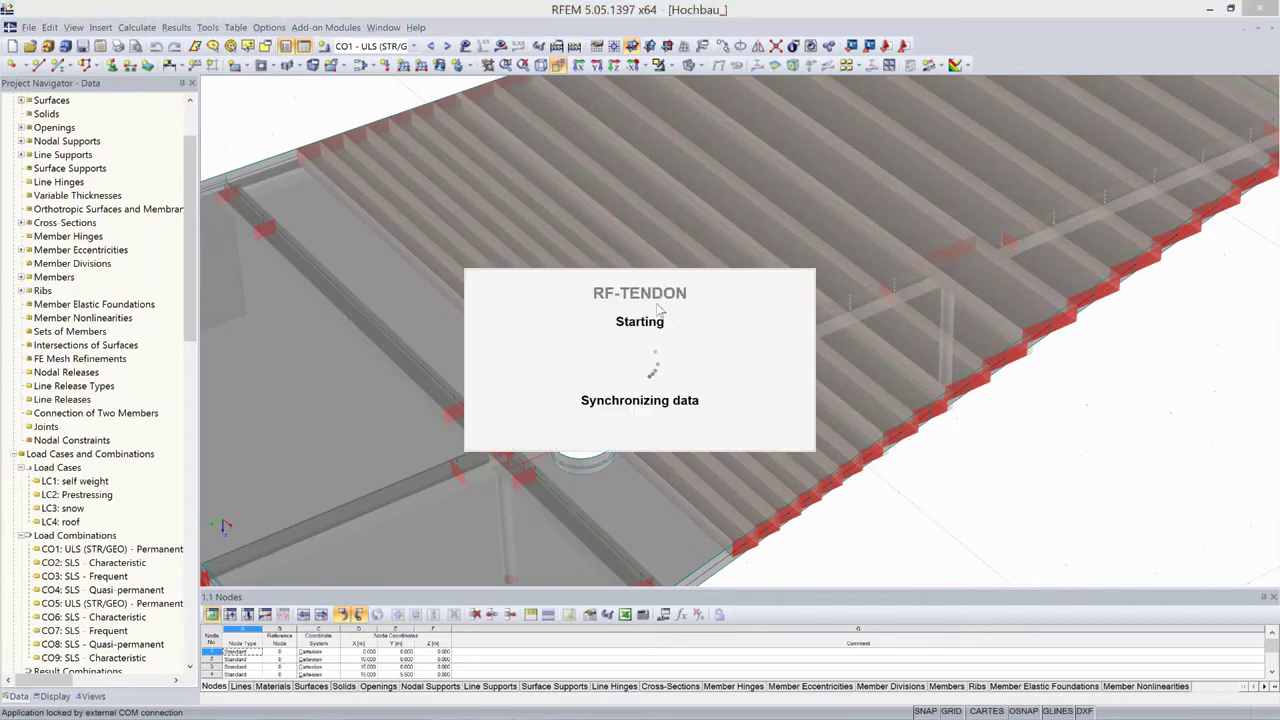
- Switch to the GoToWebinar page in Google Chrome
key(alt+Tab)
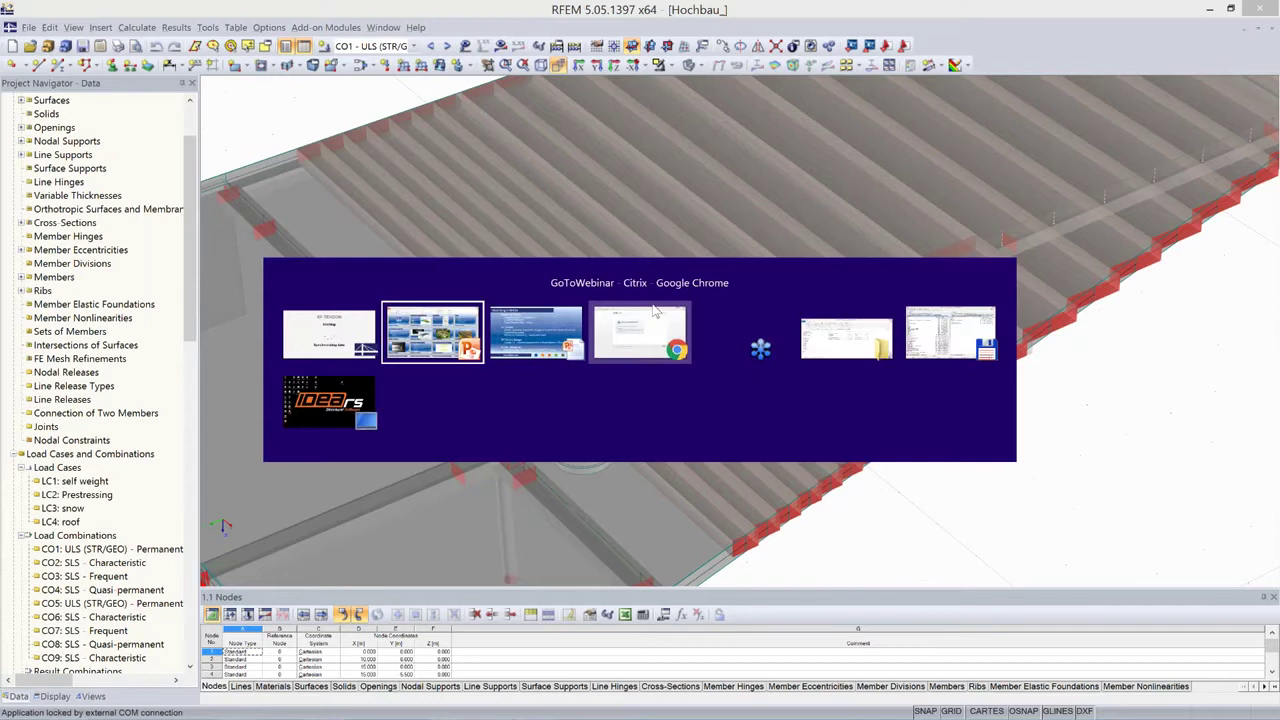
click(655, 312)
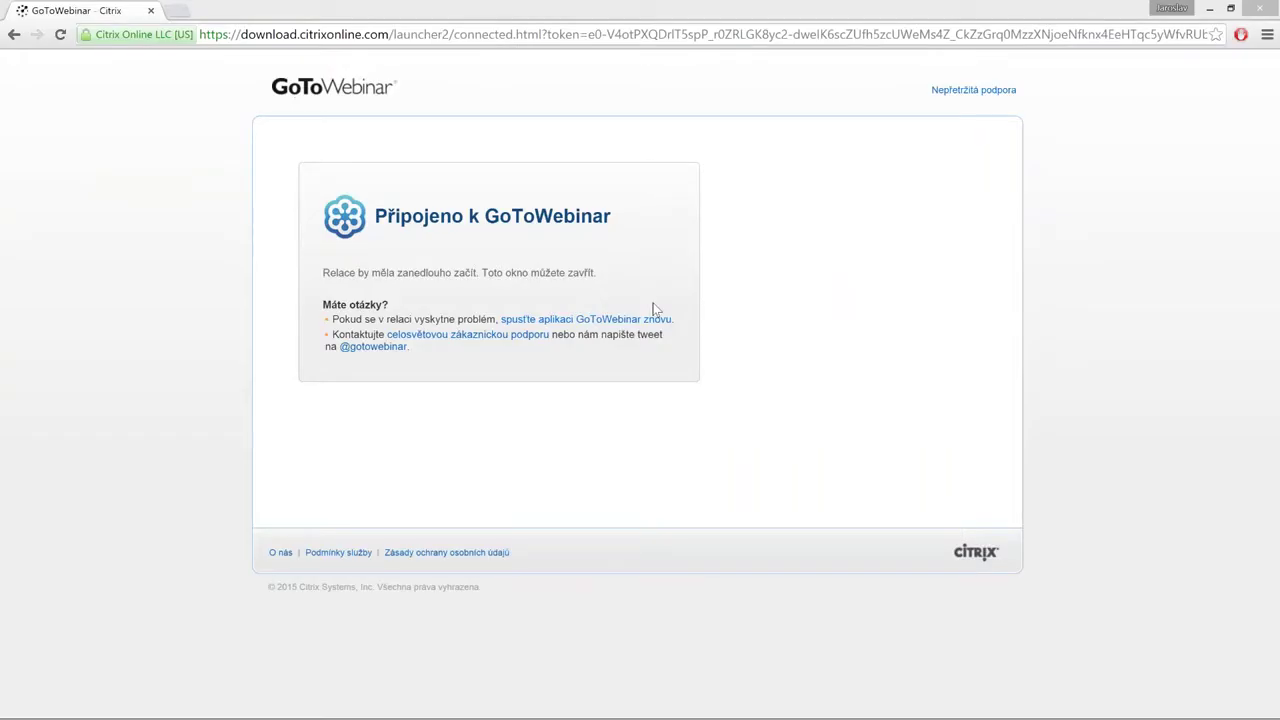
- Switch to the Modelling in RFEM slide in PowerPoint, and bring the RF-TENDON startup window forward
key(alt+Tab)
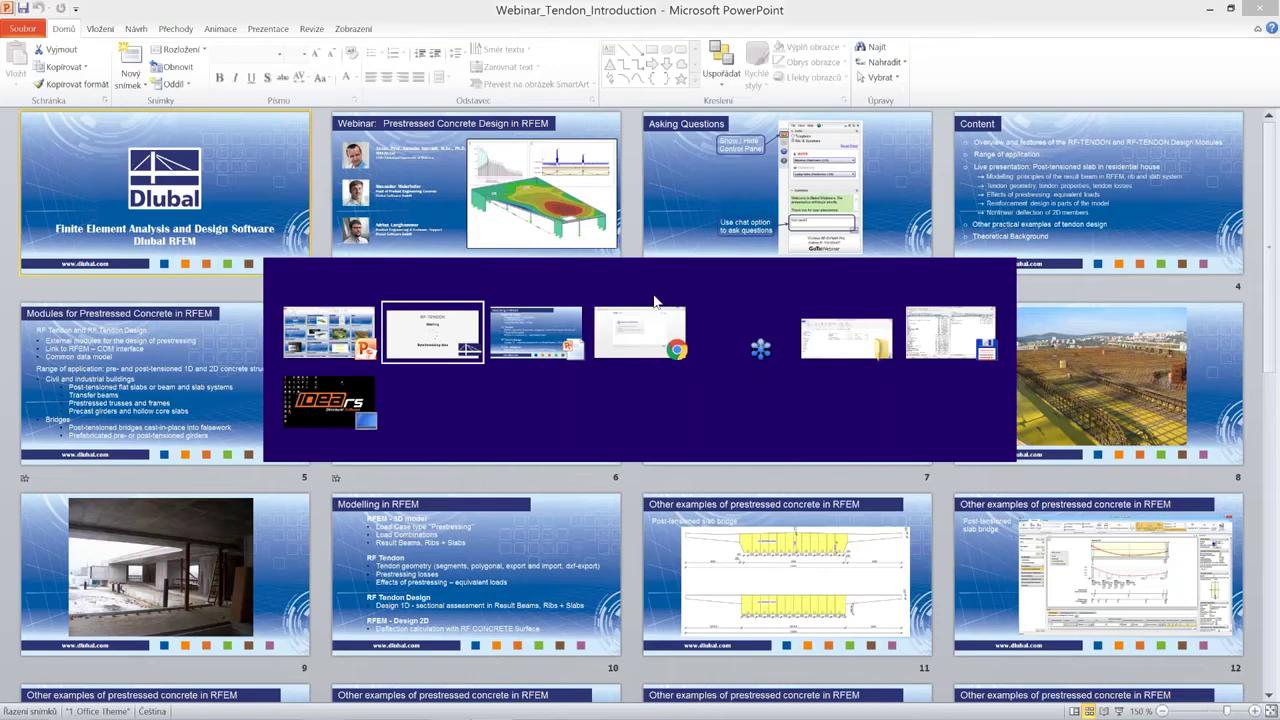
click(432, 332)
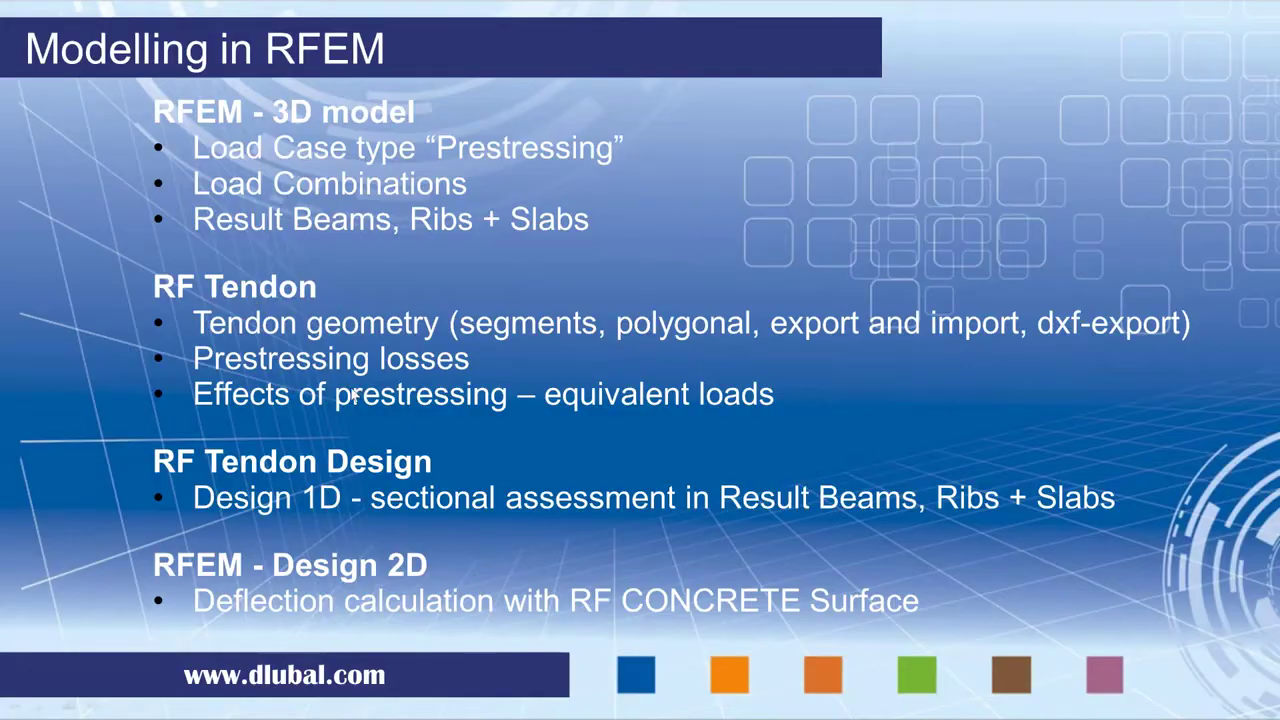
key(alt+Tab)
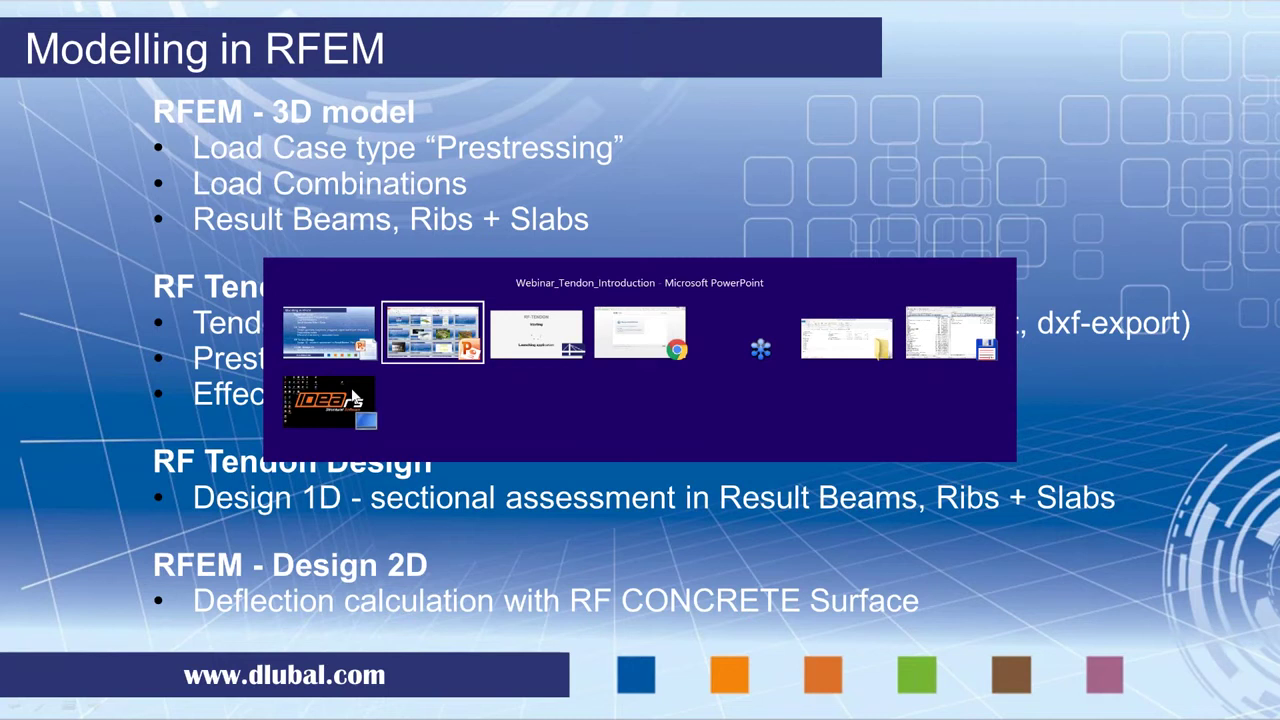
key(Tab)
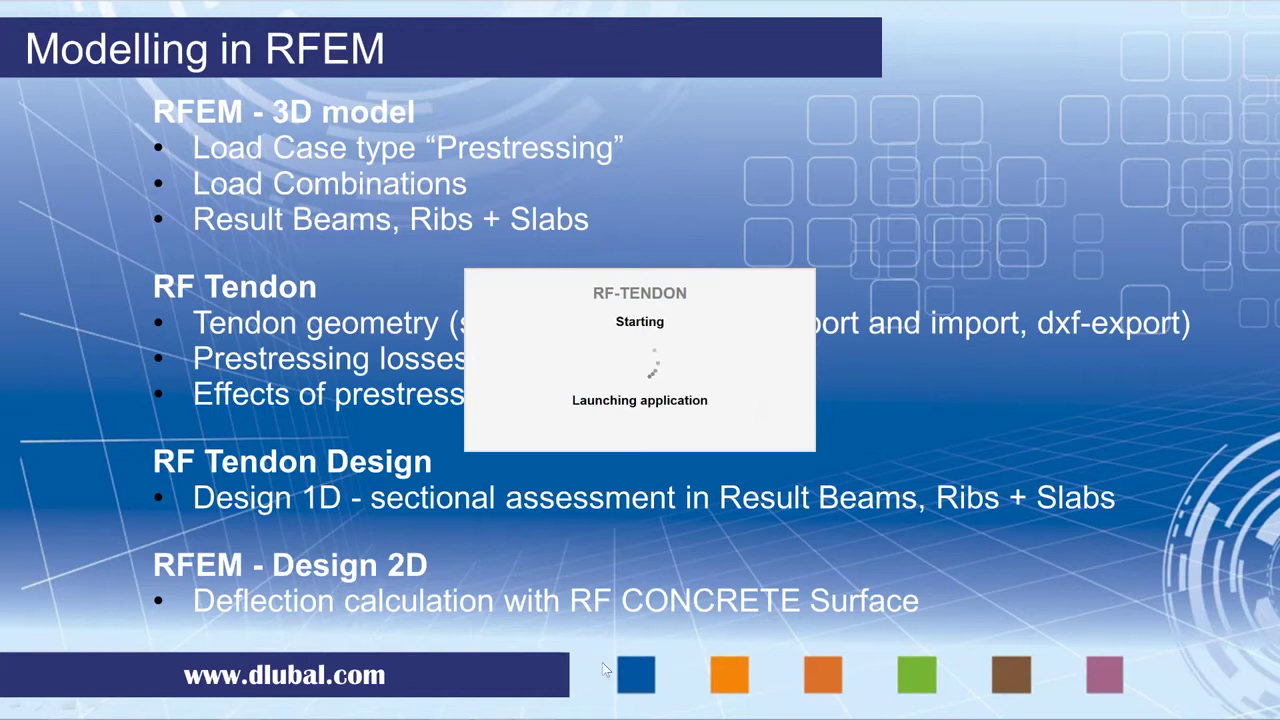
- Look through the open windows, including RFEM, and return to the Modelling in RFEM slide in PowerPoint
key(alt+Tab)
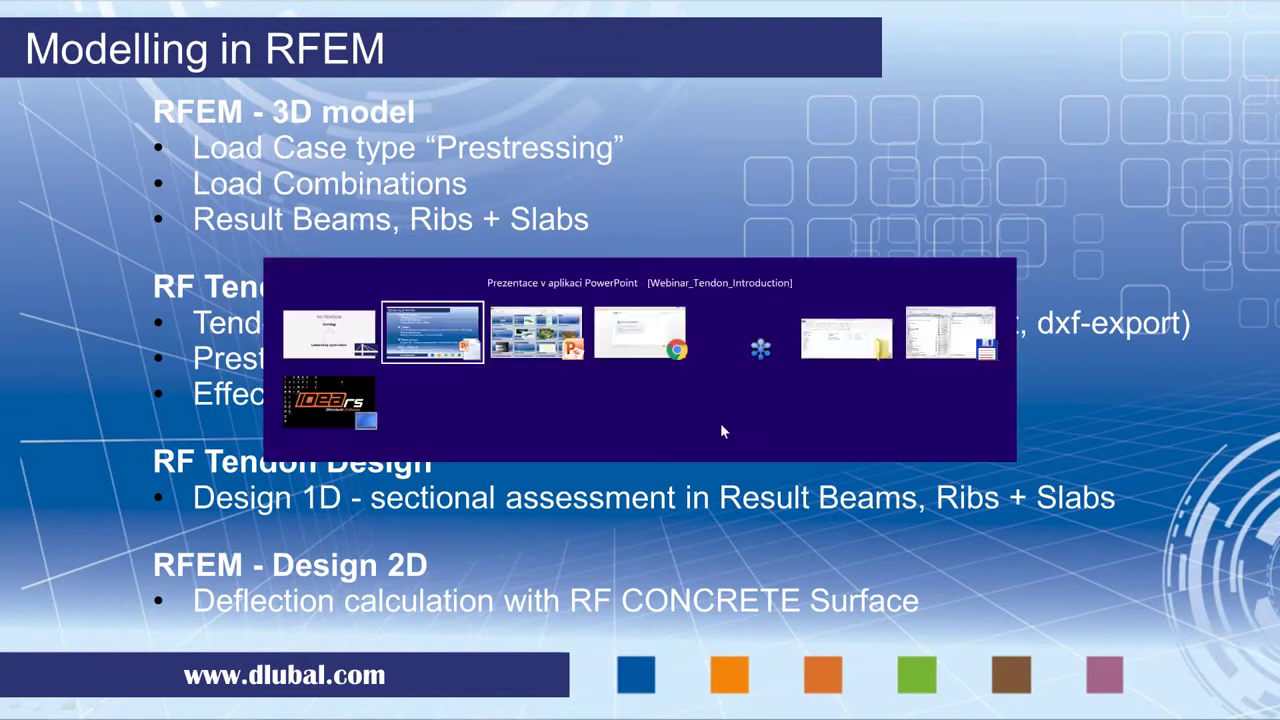
key(Tab)
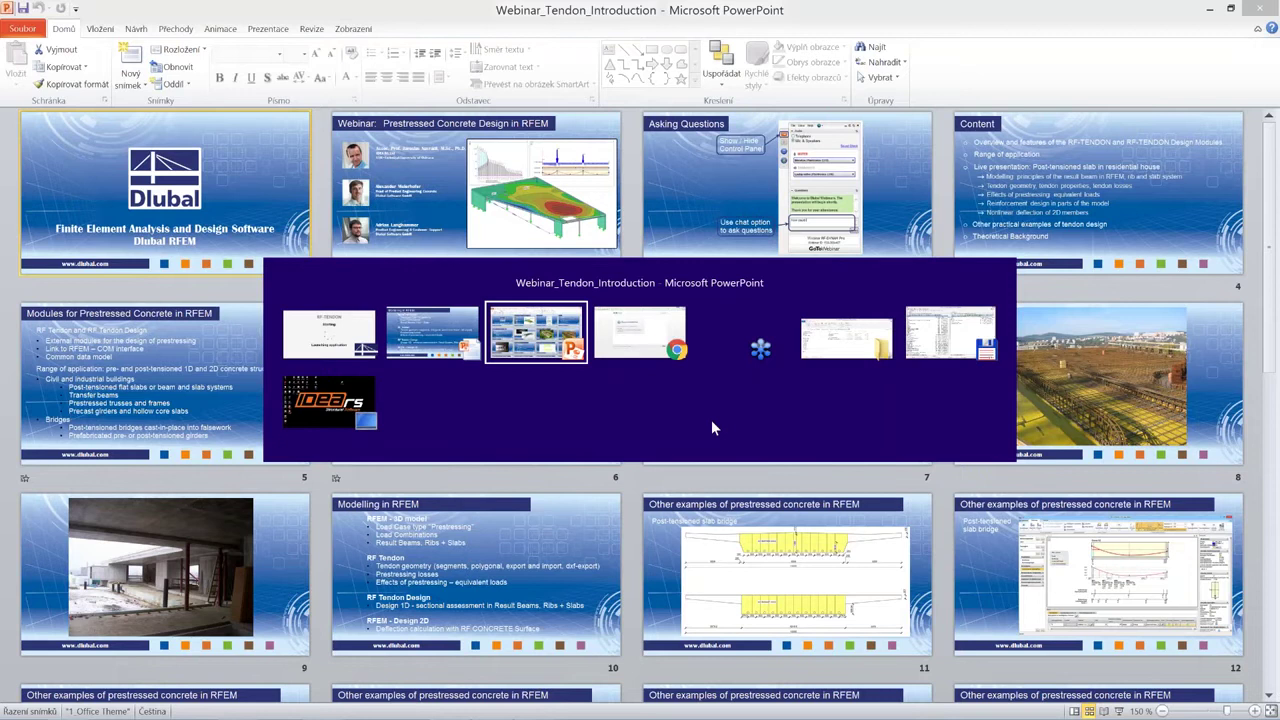
key(Tab)
key(Tab)
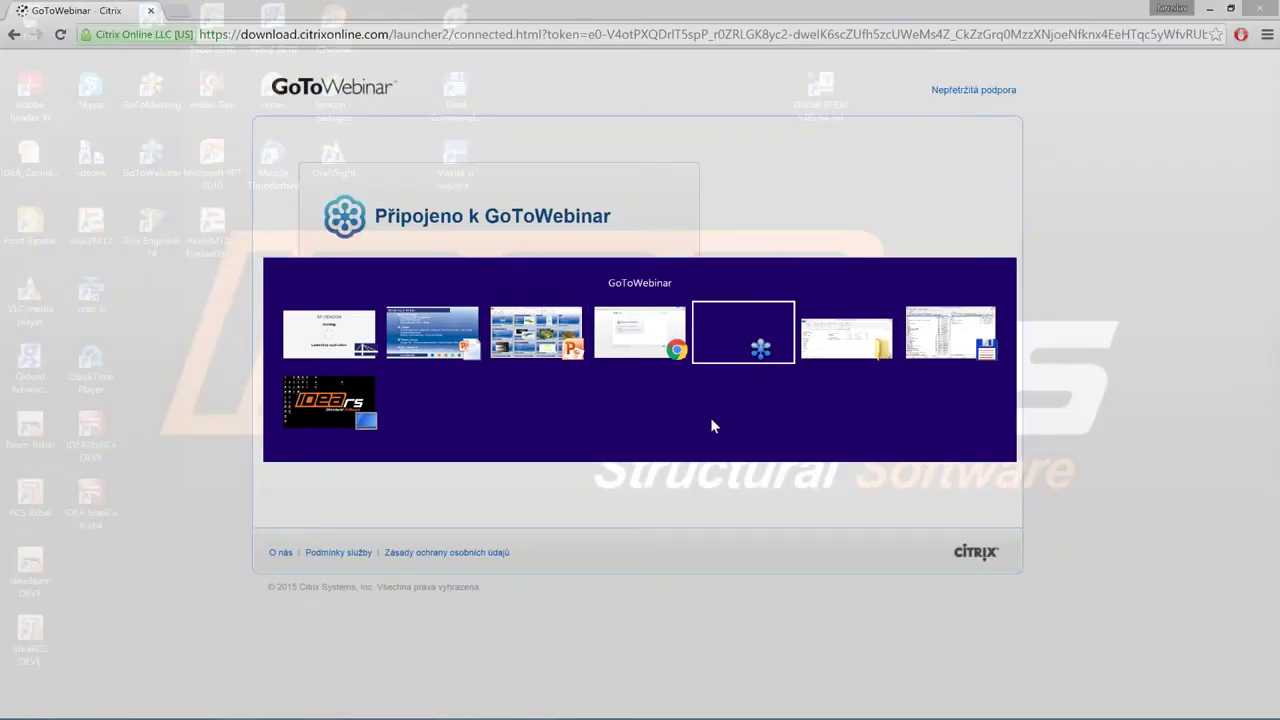
key(Tab)
key(Tab)
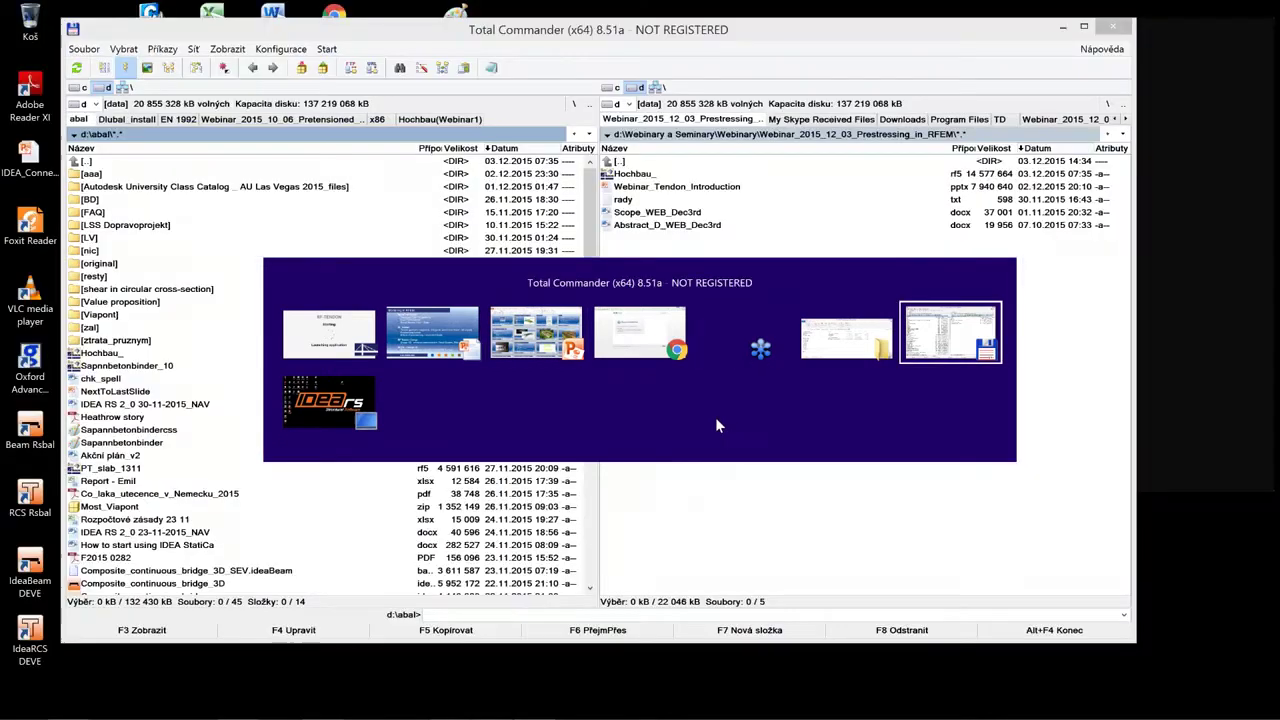
click(450, 706)
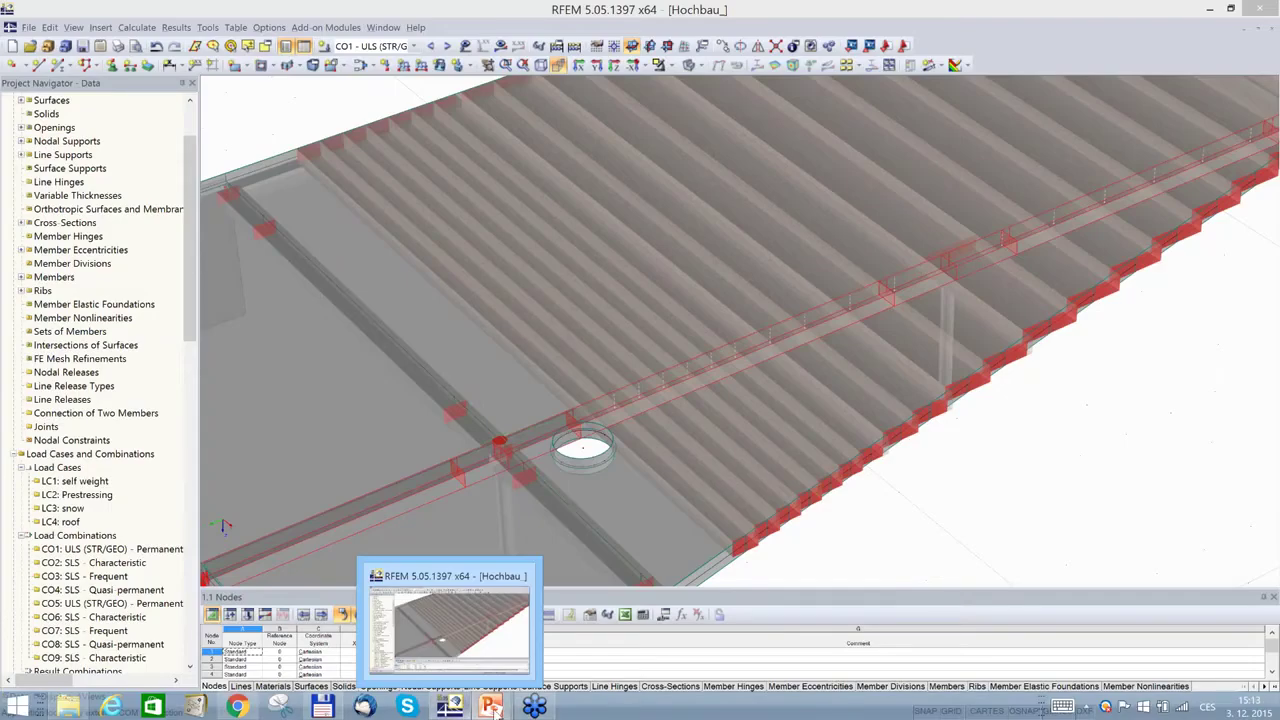
mouse_move(491, 706)
click(579, 572)
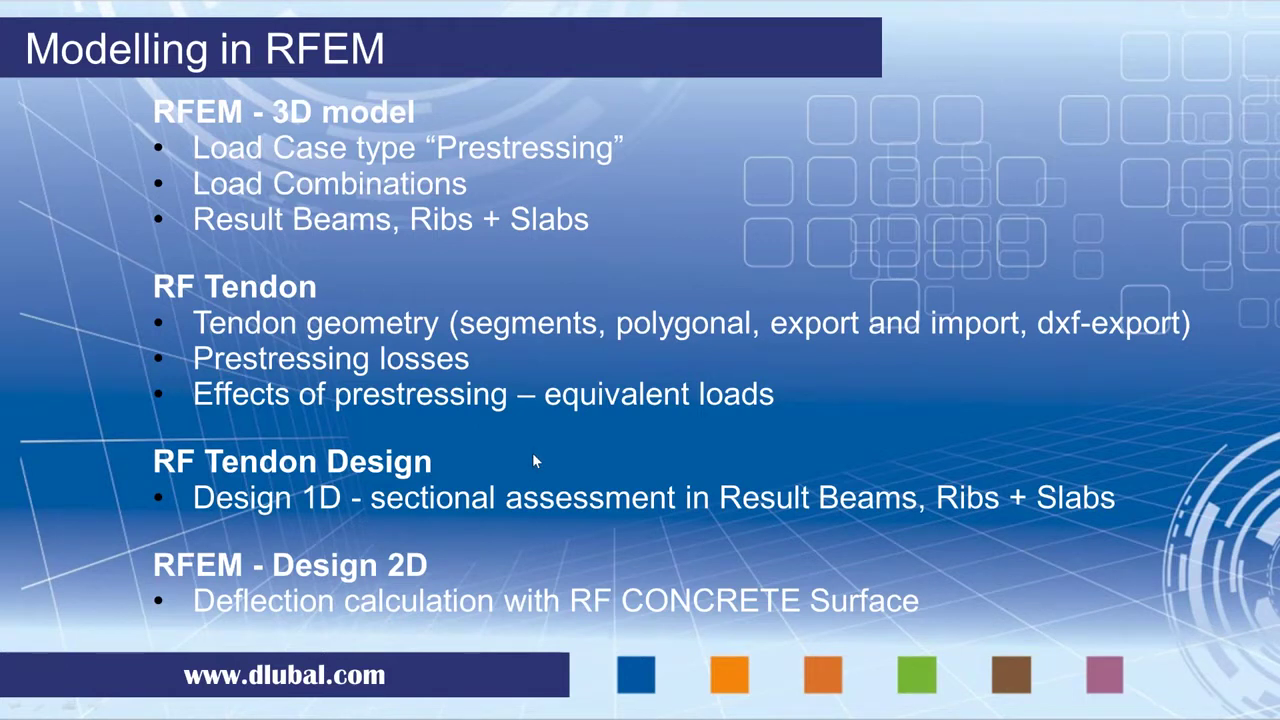
- Switch to the RF-TENDON window and enlarge the data table to show all construction stages
key(alt+Tab)
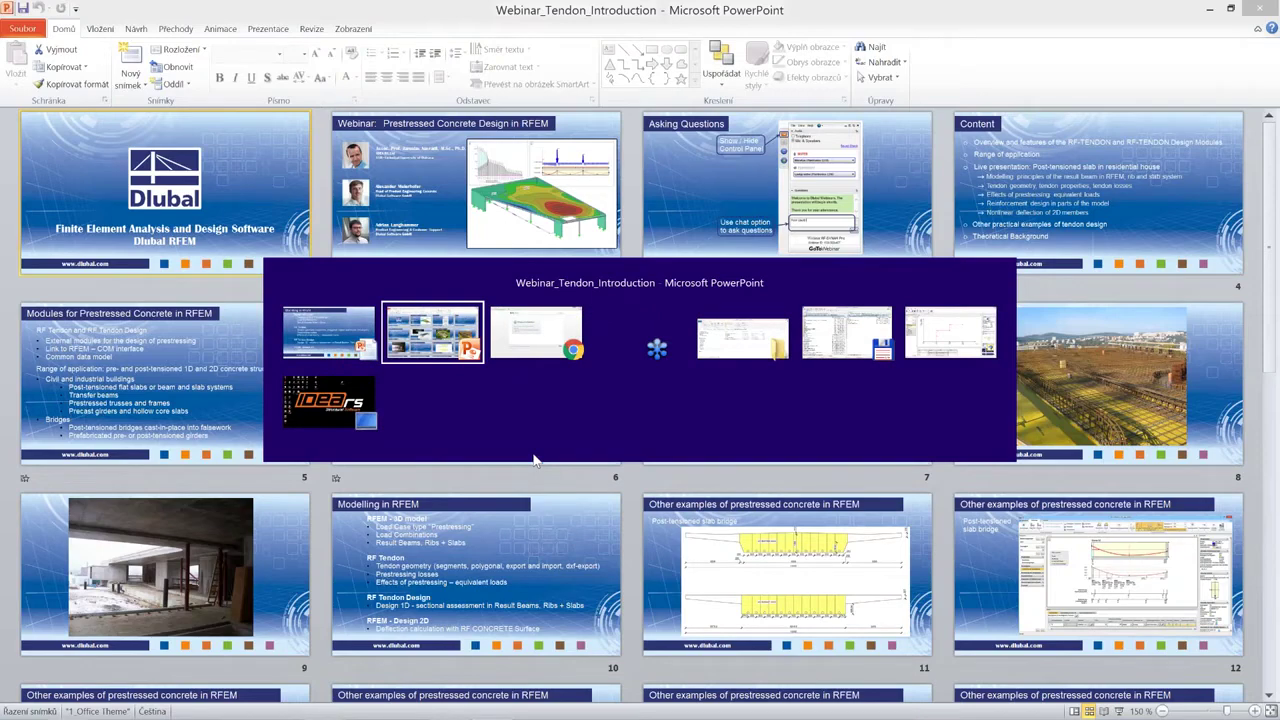
key(alt+Tab)
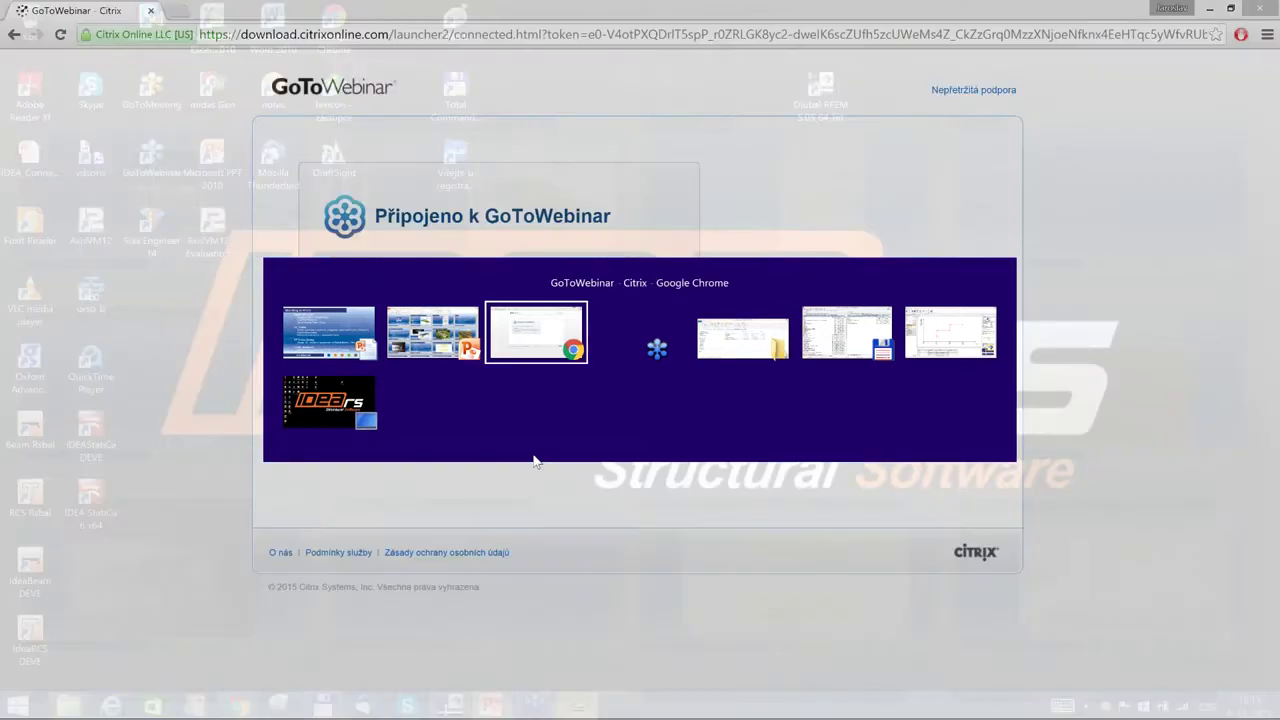
key(alt+Tab)
key(alt+Tab)
key(alt+Tab)
key(alt+Tab)
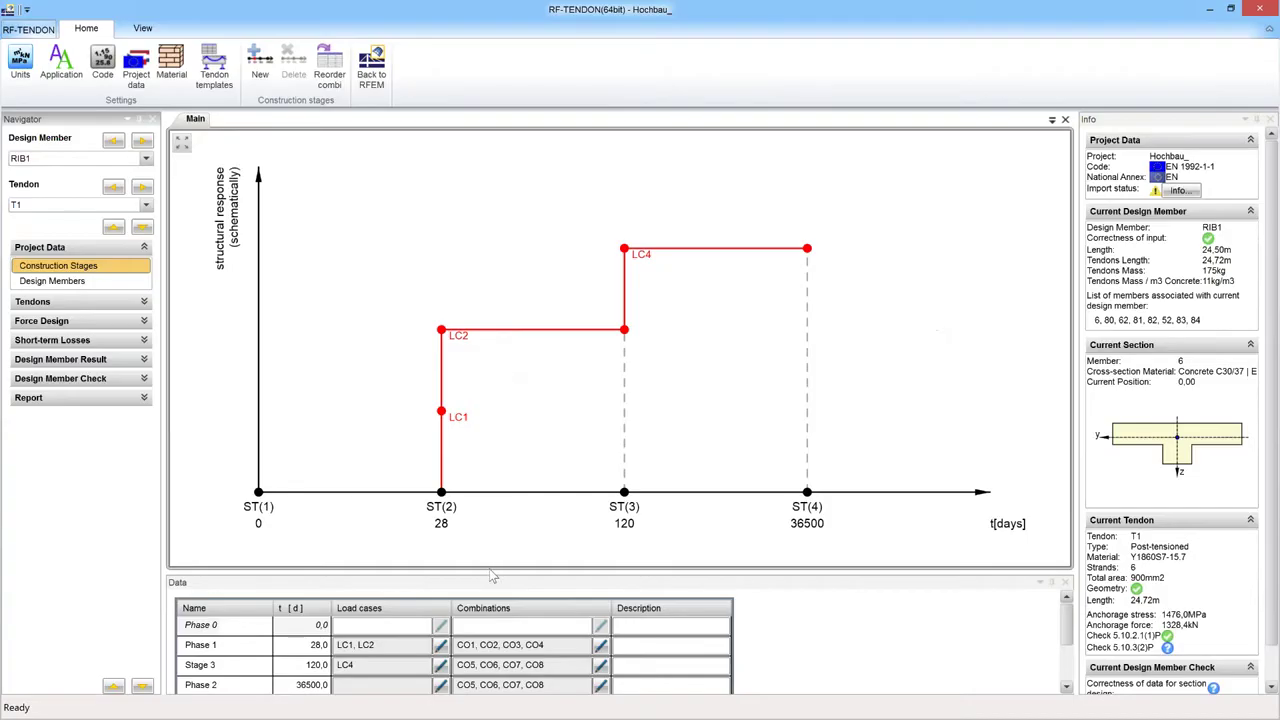
drag(490, 540, 490, 542)
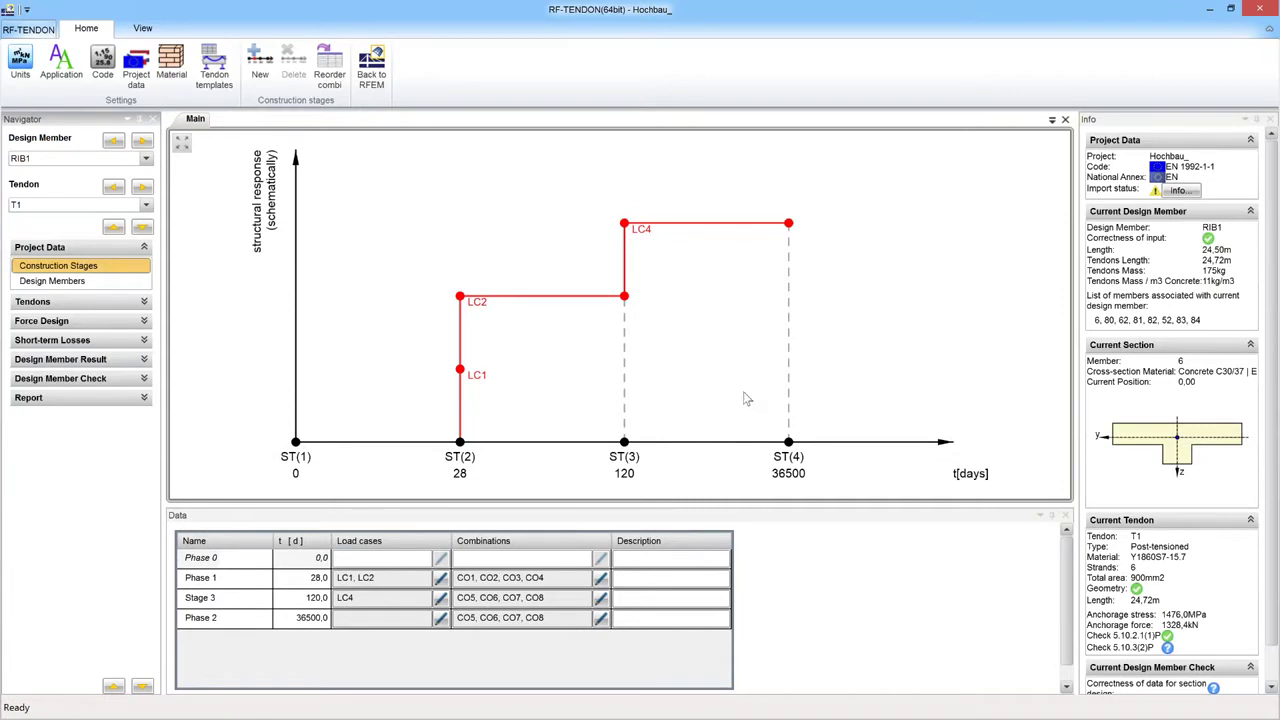
- Examine when load cases LC1, LC2 and LC4 act in the construction stages diagram
click(464, 421)
click(464, 421)
click(472, 322)
click(468, 320)
click(627, 477)
click(627, 477)
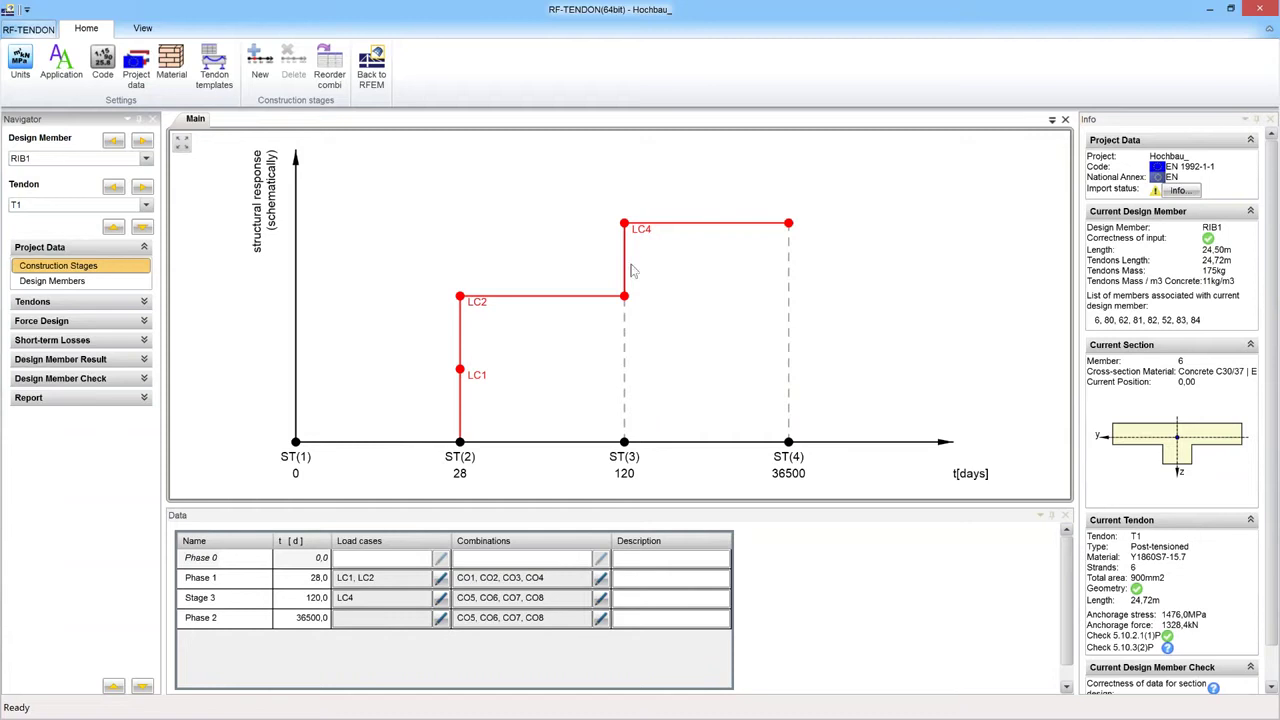
- View the load combinations assigned to construction stage Phase 1 without changing them
click(601, 579)
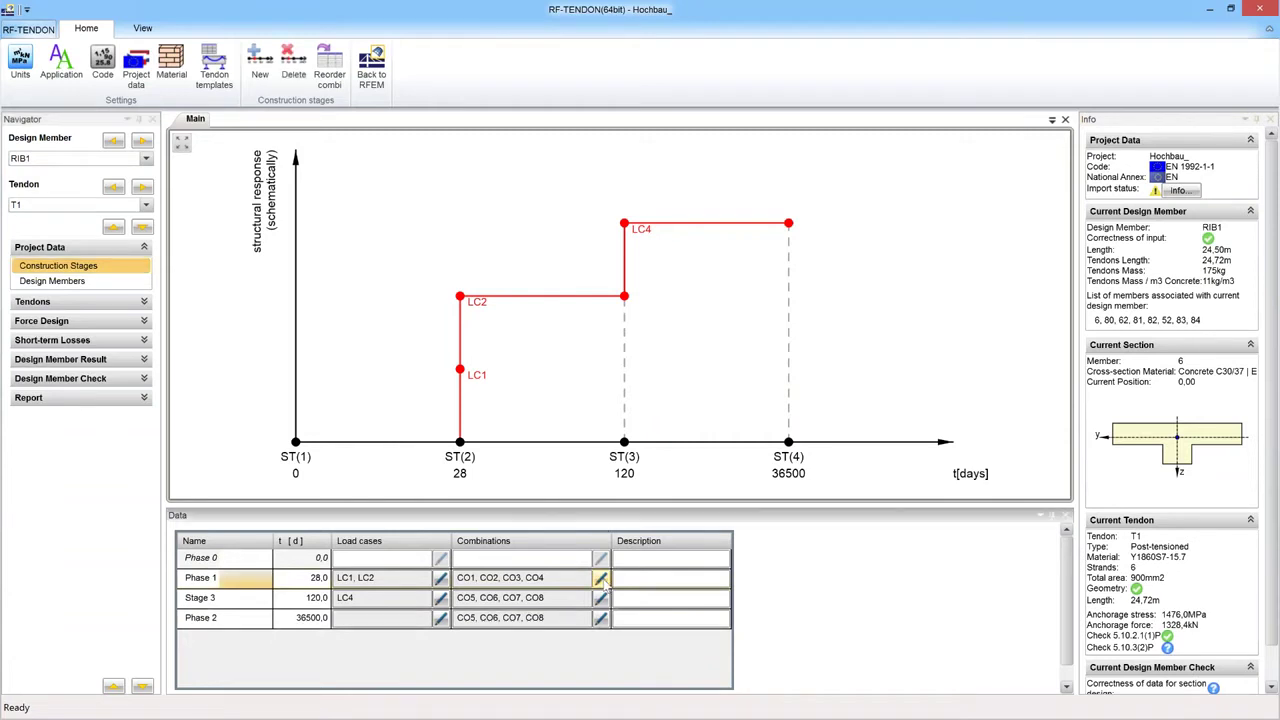
click(601, 579)
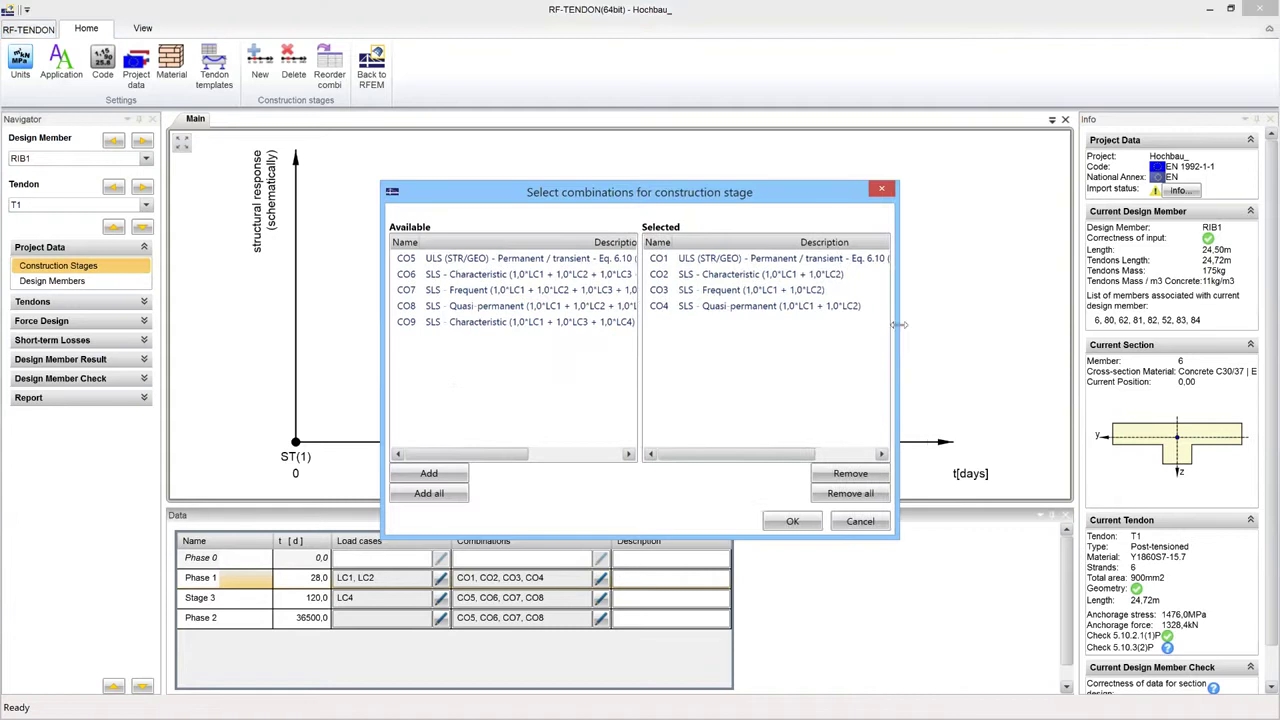
drag(904, 327, 1133, 333)
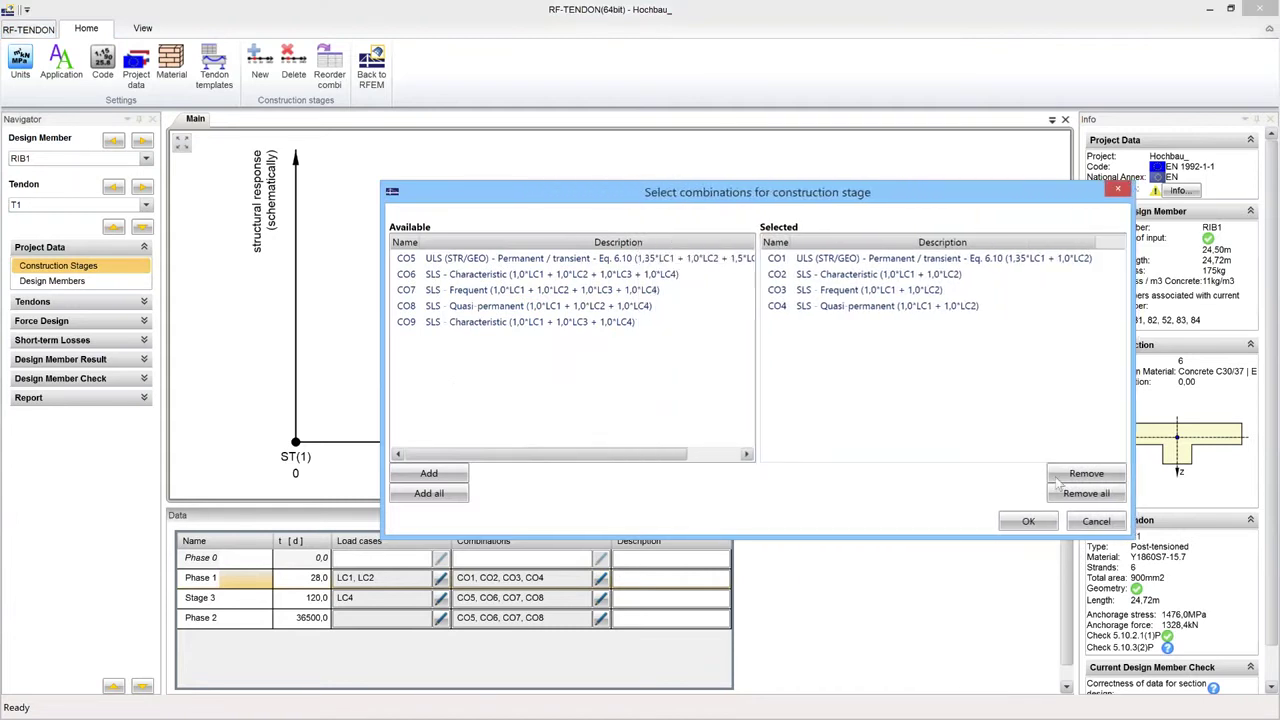
click(1097, 521)
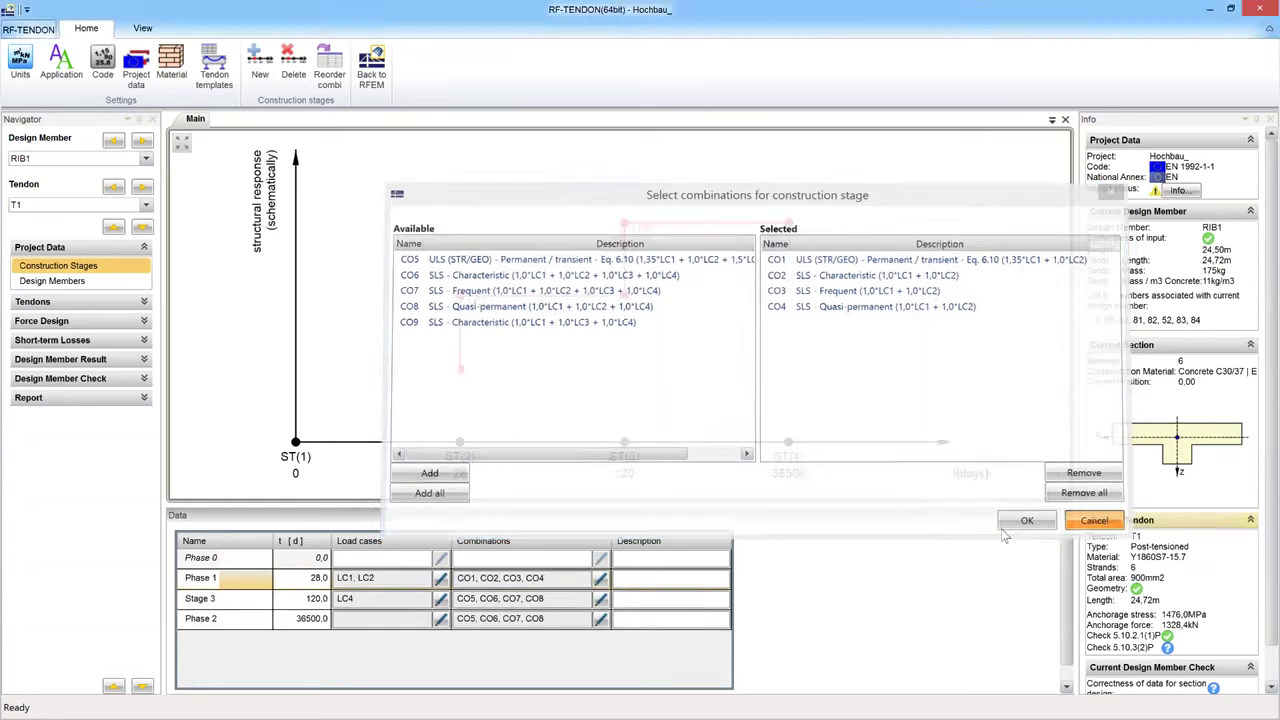
- Check the load combinations assigned to construction stage Stage 3 with their full descriptions, without changes
click(611, 600)
click(601, 598)
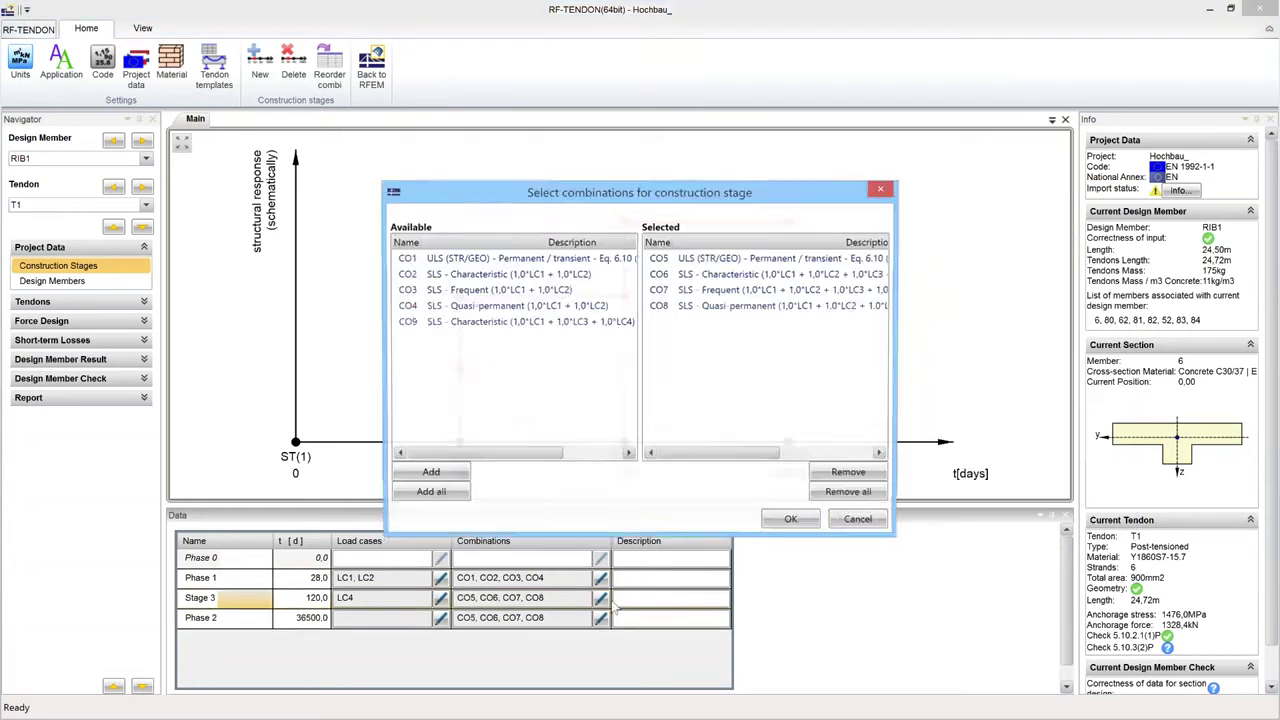
drag(900, 350, 1128, 350)
click(1008, 309)
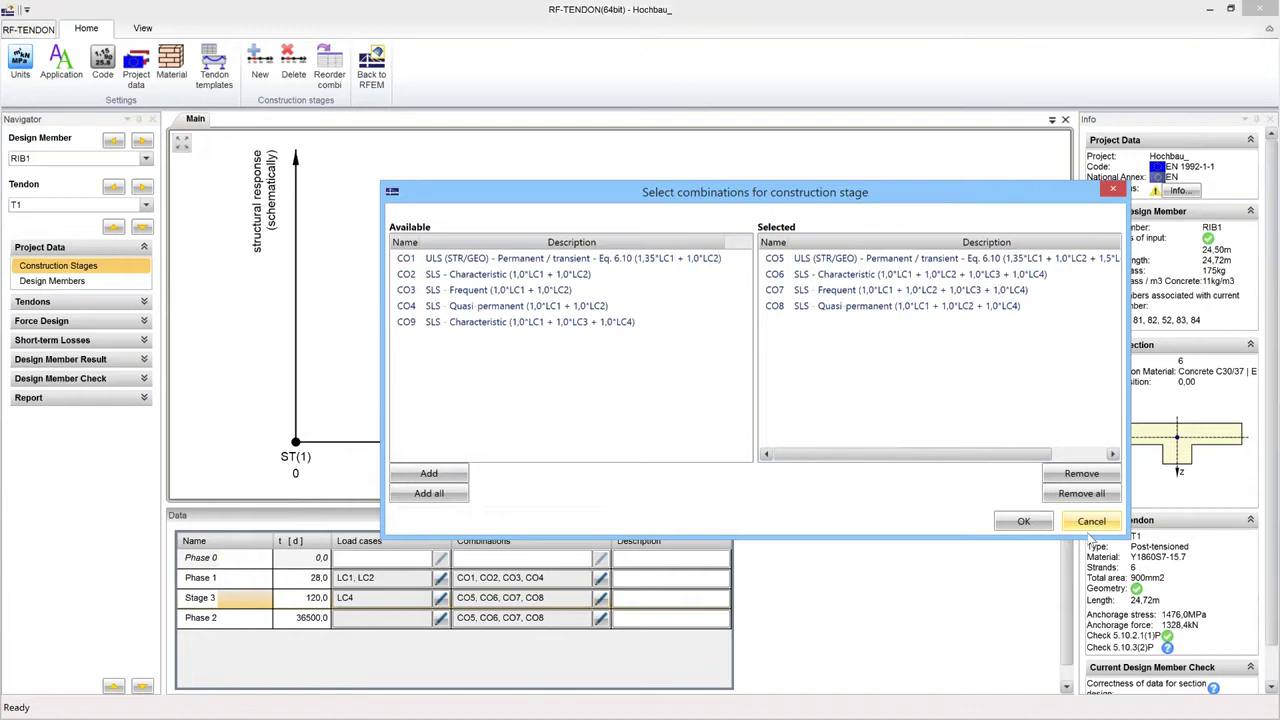
click(1094, 527)
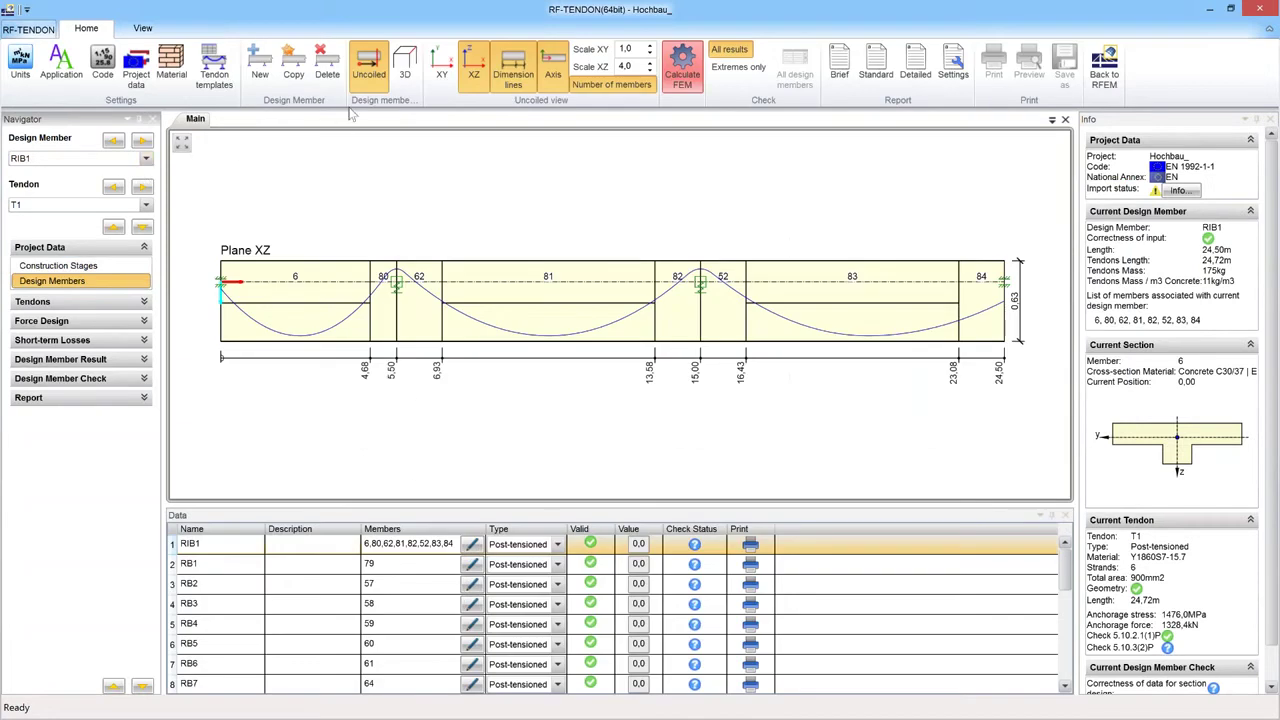
- Show the design members in the 3D view and examine RIB1 within the whole structure
click(405, 66)
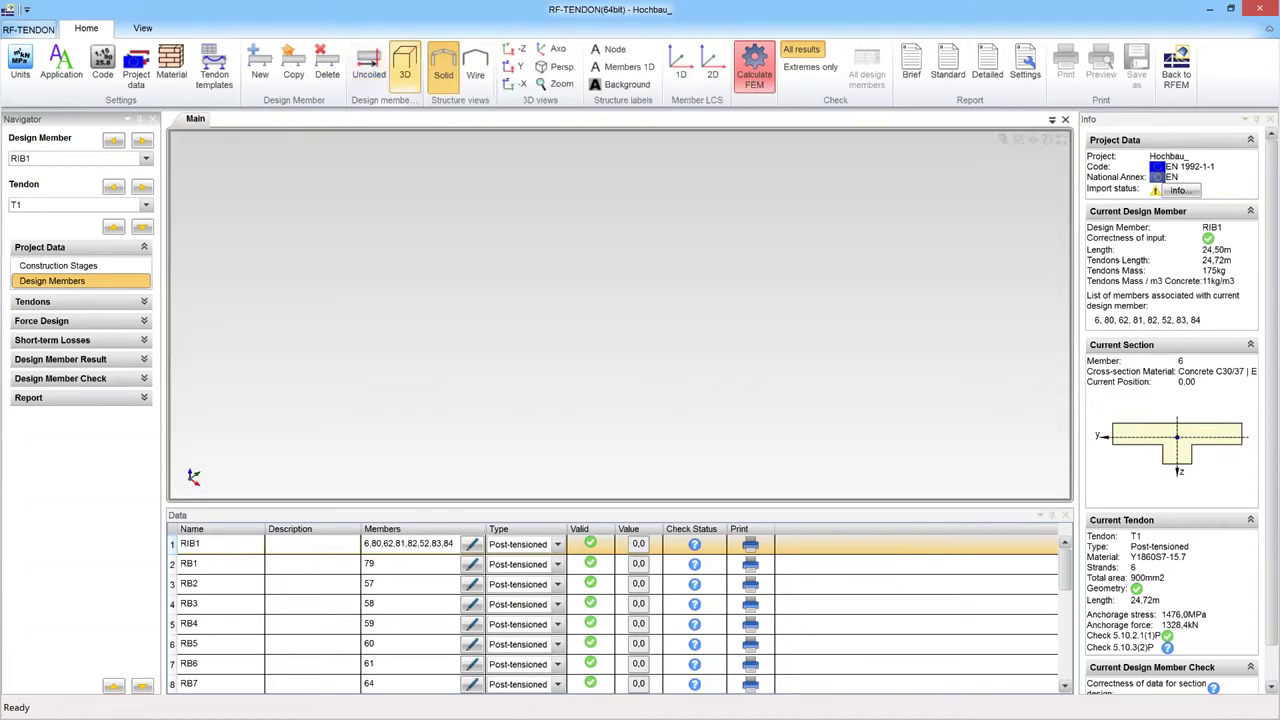
ctrl+middle_drag(668, 460, 706, 336)
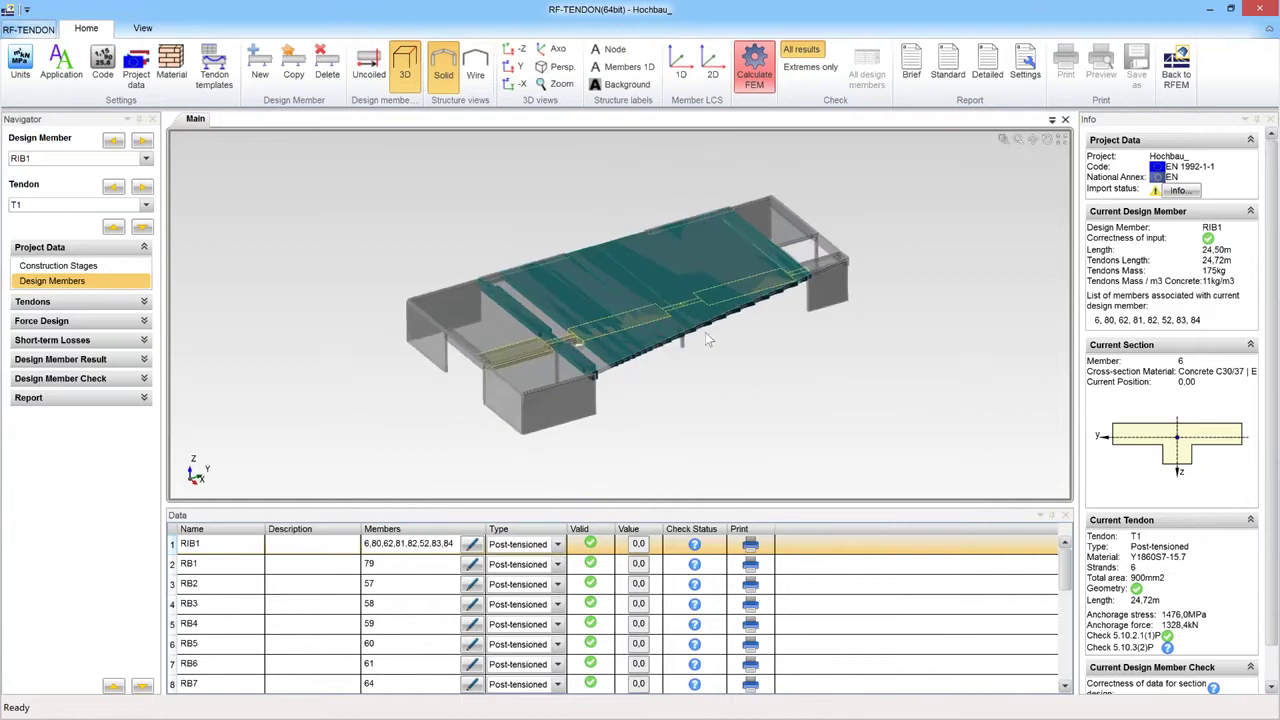
scroll(705, 340, up, 3)
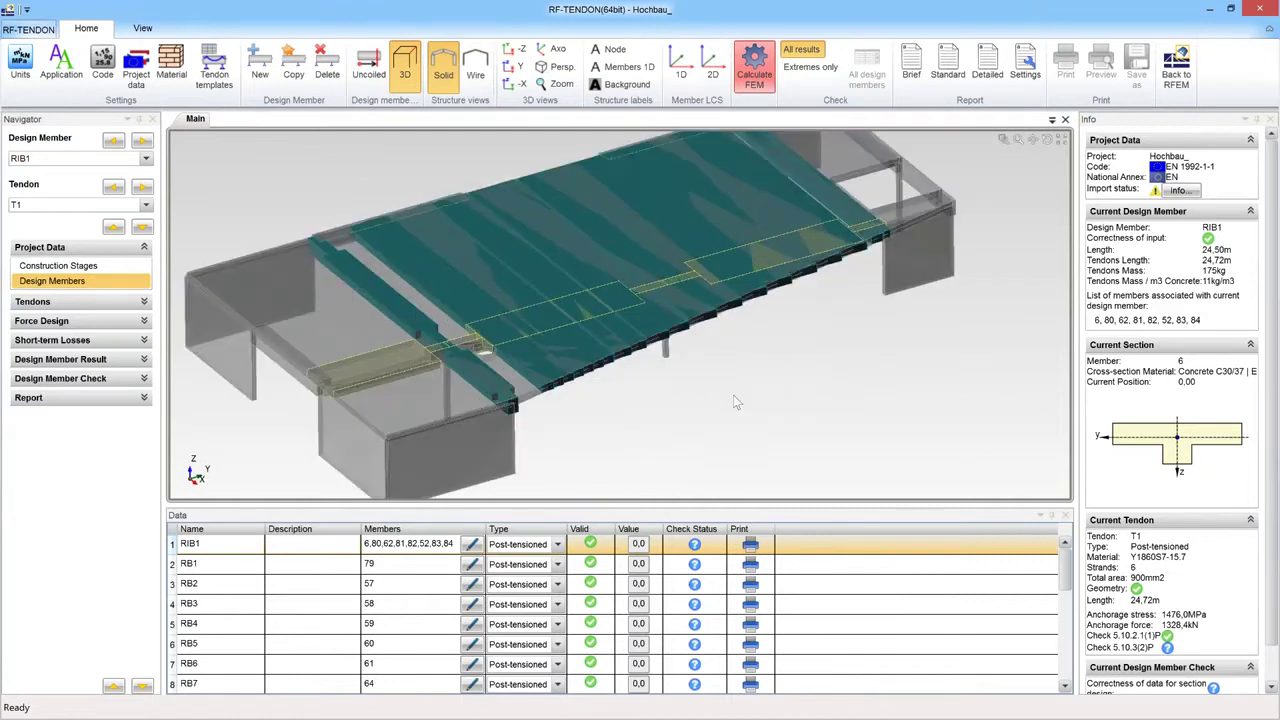
ctrl+middle_drag(733, 395, 416, 330)
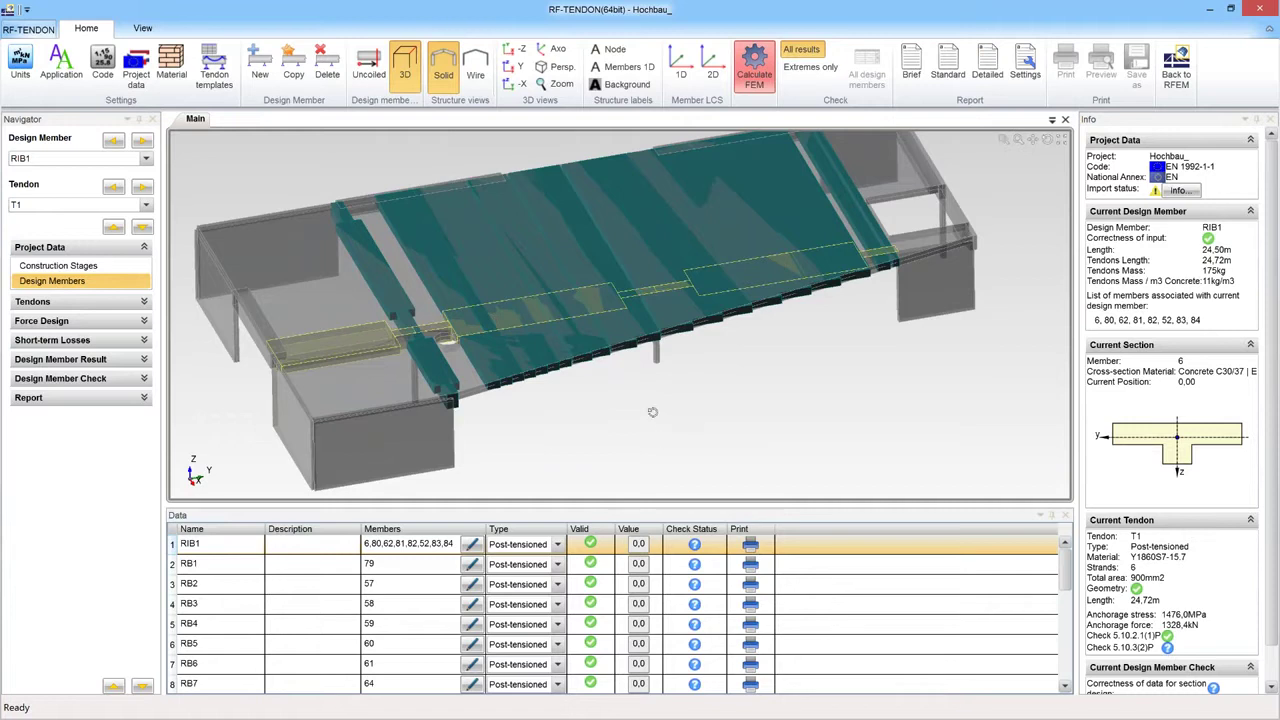
ctrl+middle_drag(652, 412, 662, 415)
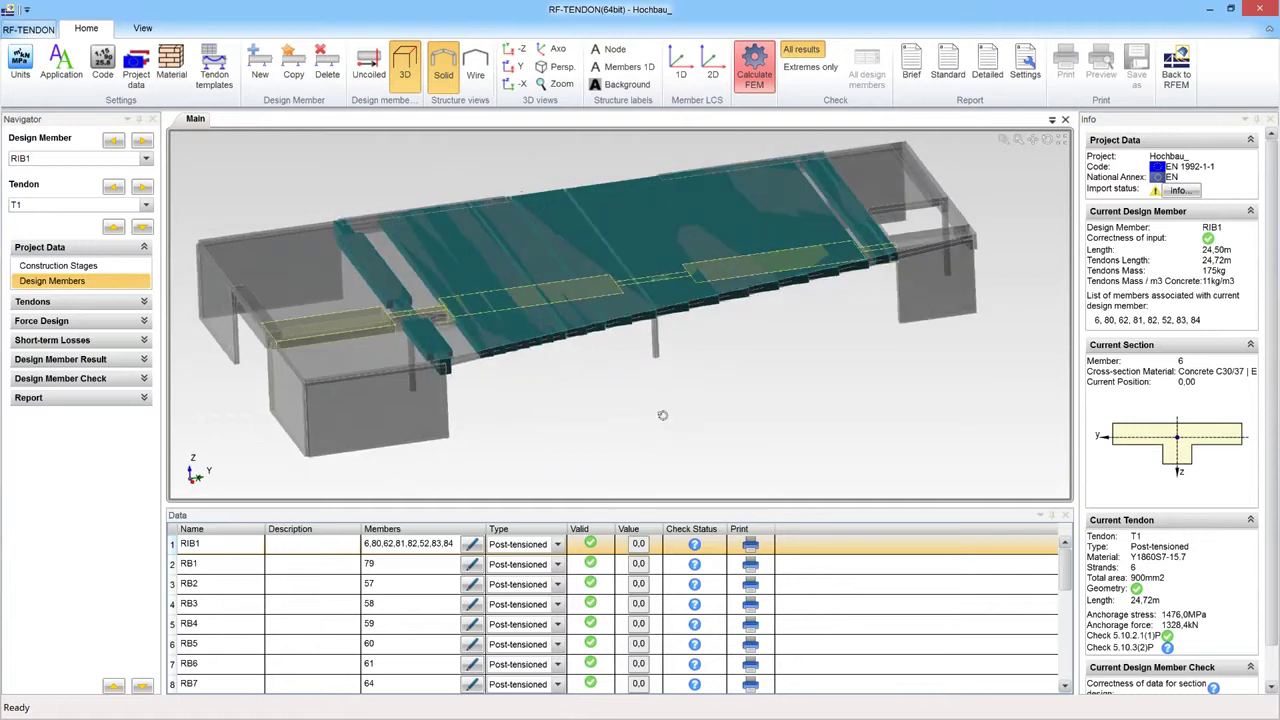
- Make RB1 and finally RB5 the current design member to locate each result beam in the 3D model
click(146, 158)
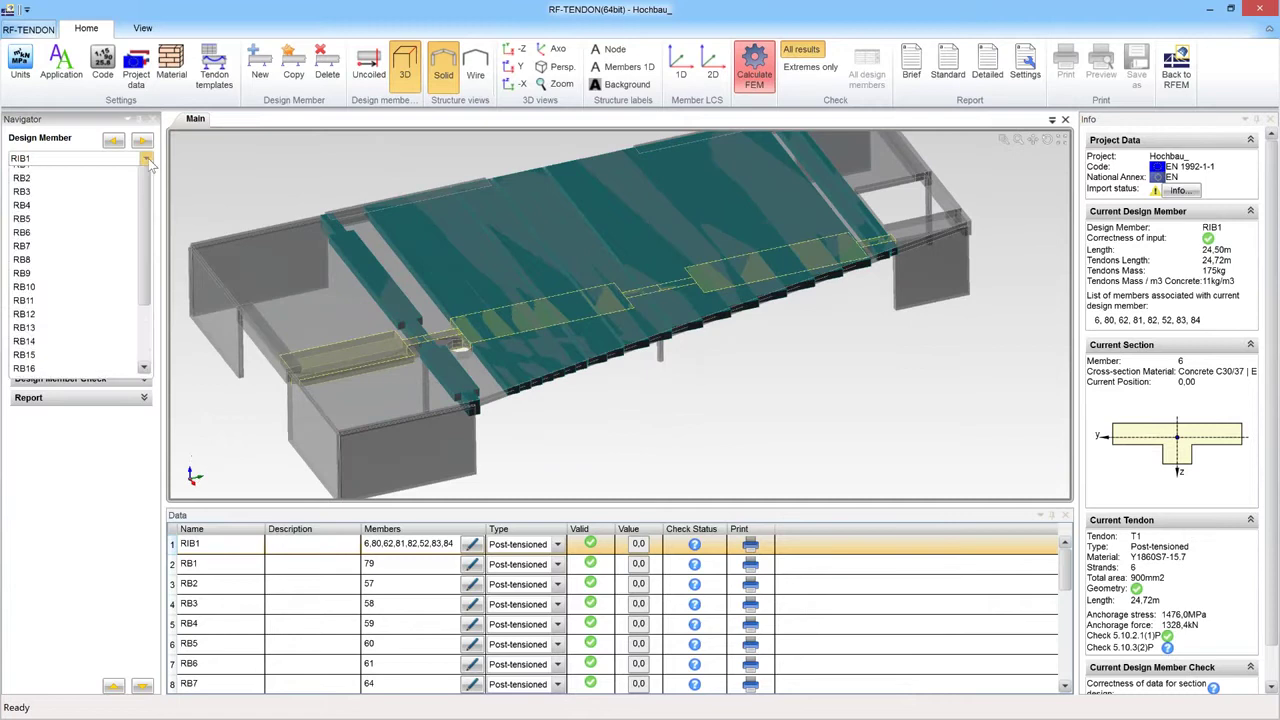
click(101, 194)
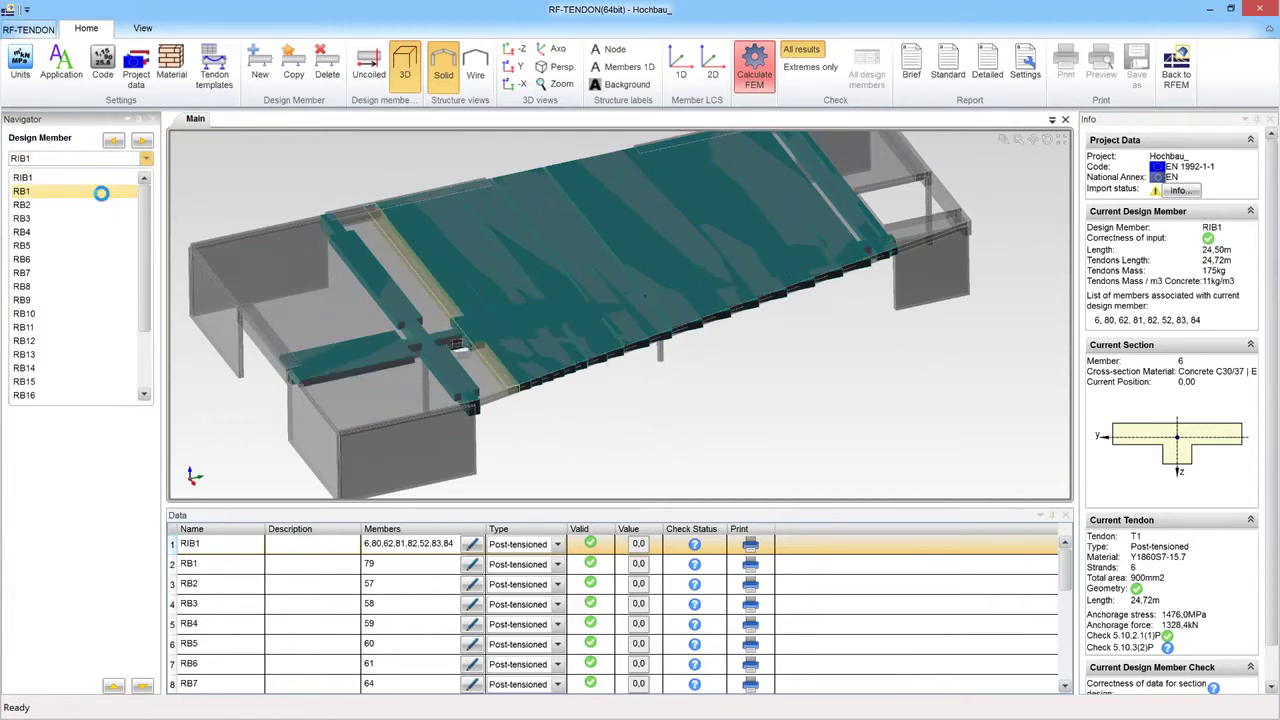
click(146, 158)
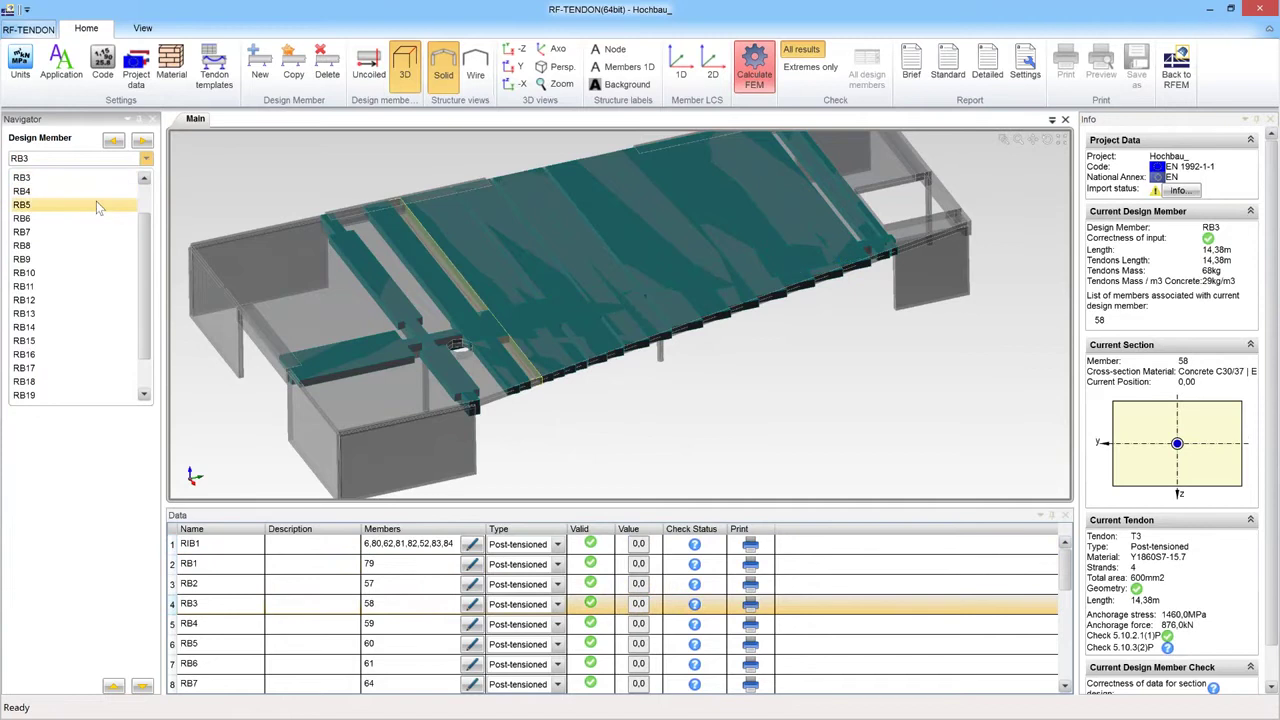
click(96, 205)
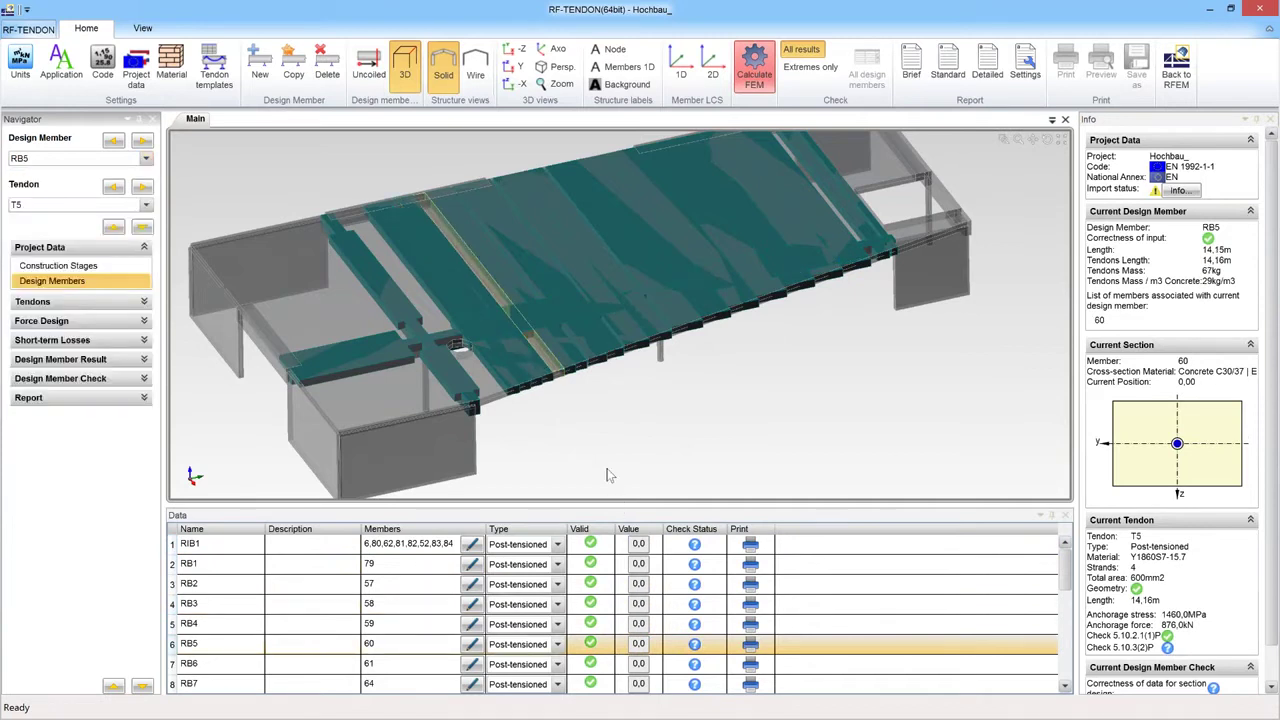
ctrl+middle_drag(596, 455, 632, 446)
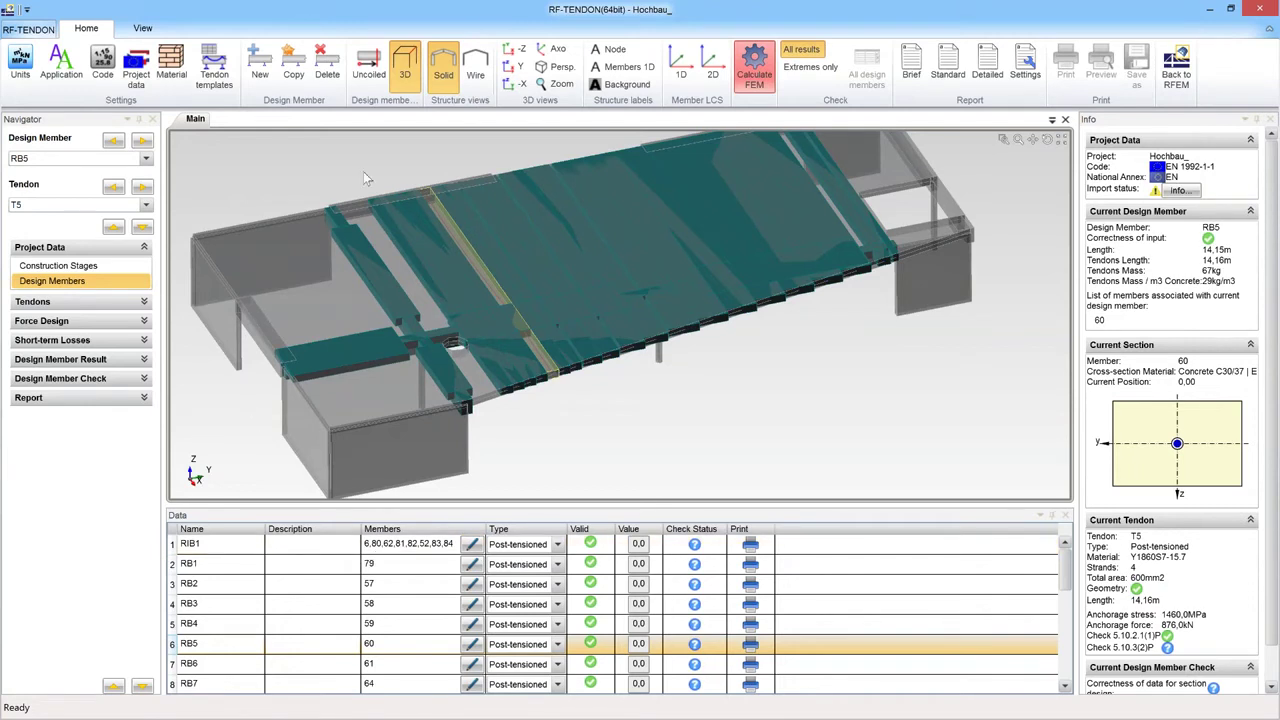
- Display design member RB5 in the uncoiled view and open its tendons layout
click(376, 64)
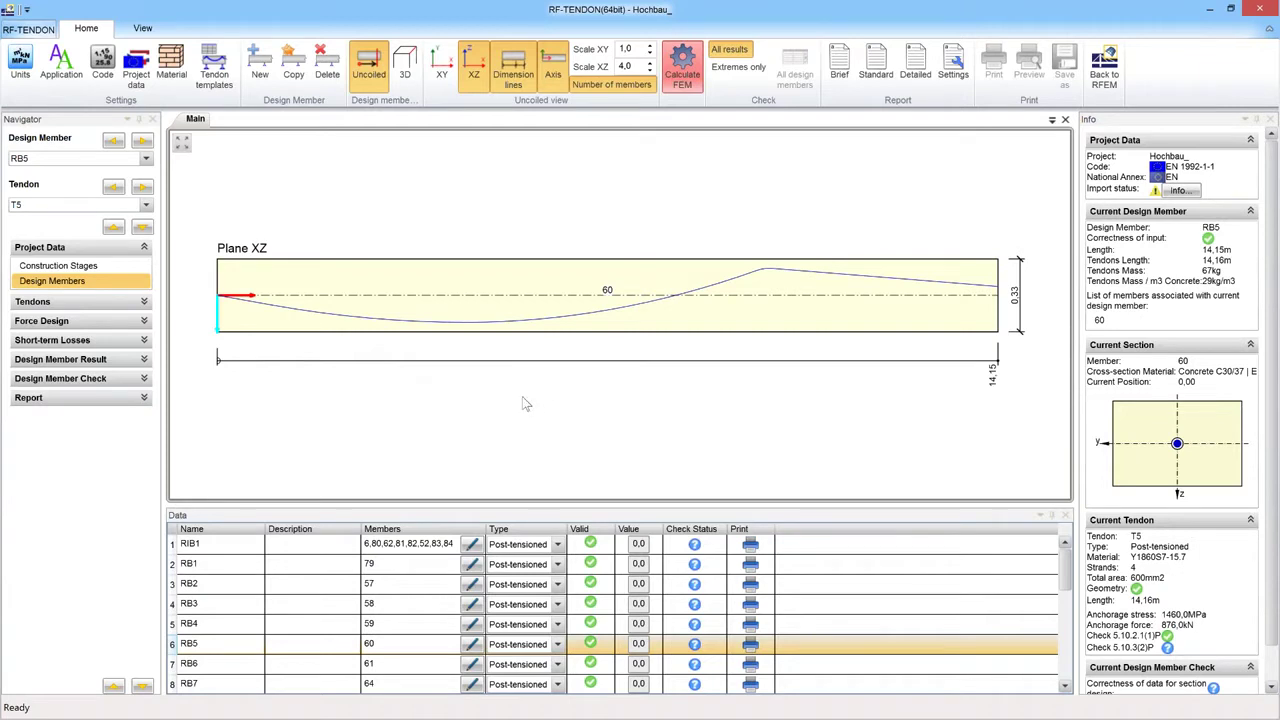
click(100, 303)
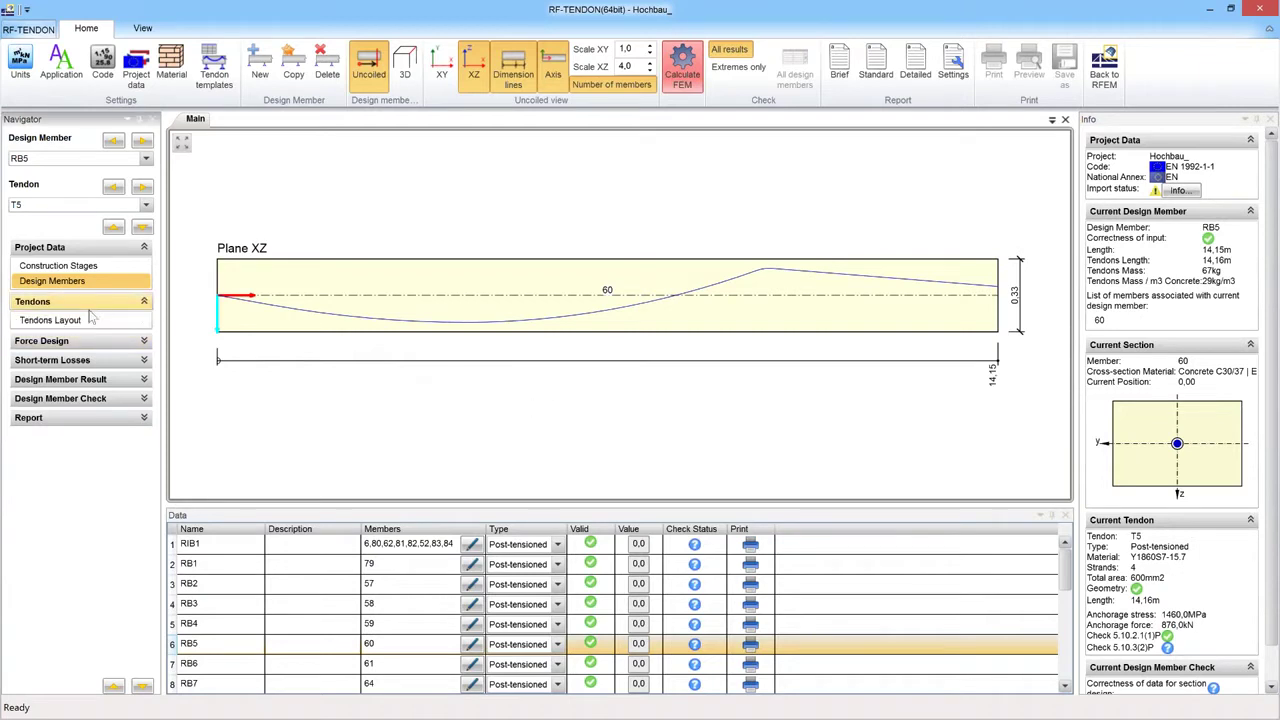
click(88, 322)
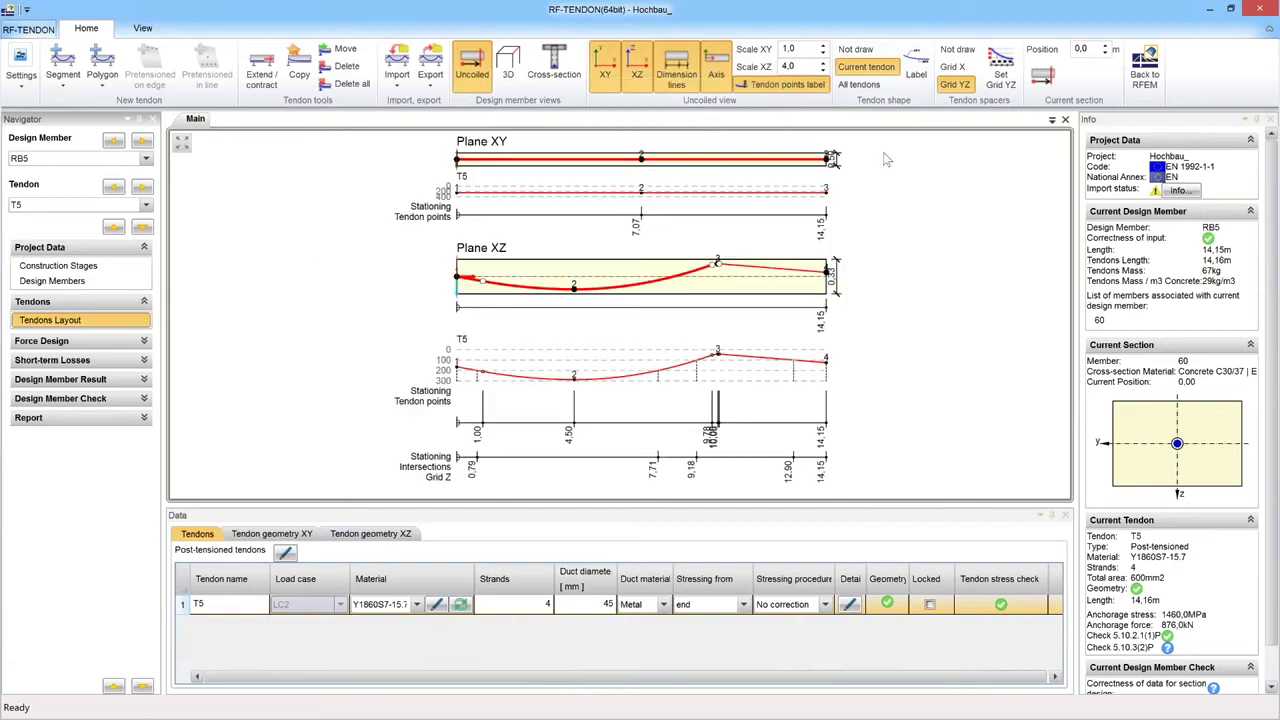
- Hide the XY plane in the uncoiled view and set the XZ scale to 4,0
click(823, 71)
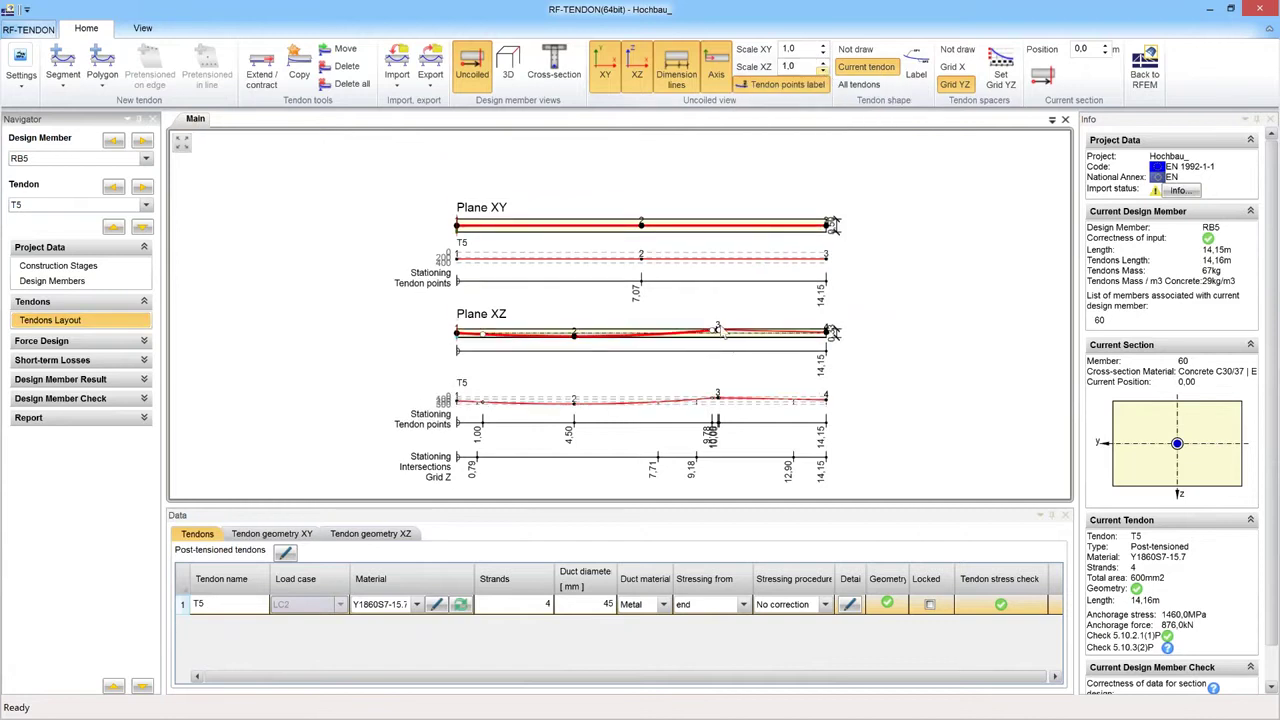
middle_drag(715, 312, 691, 274)
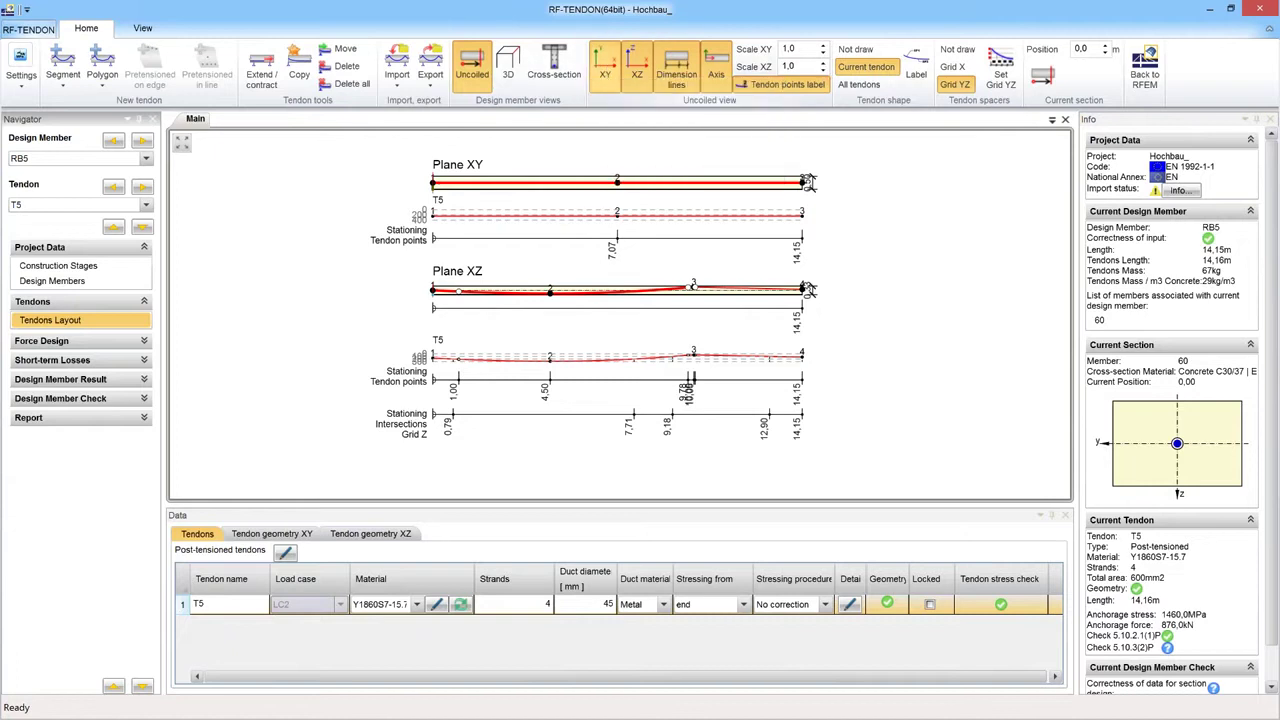
click(604, 70)
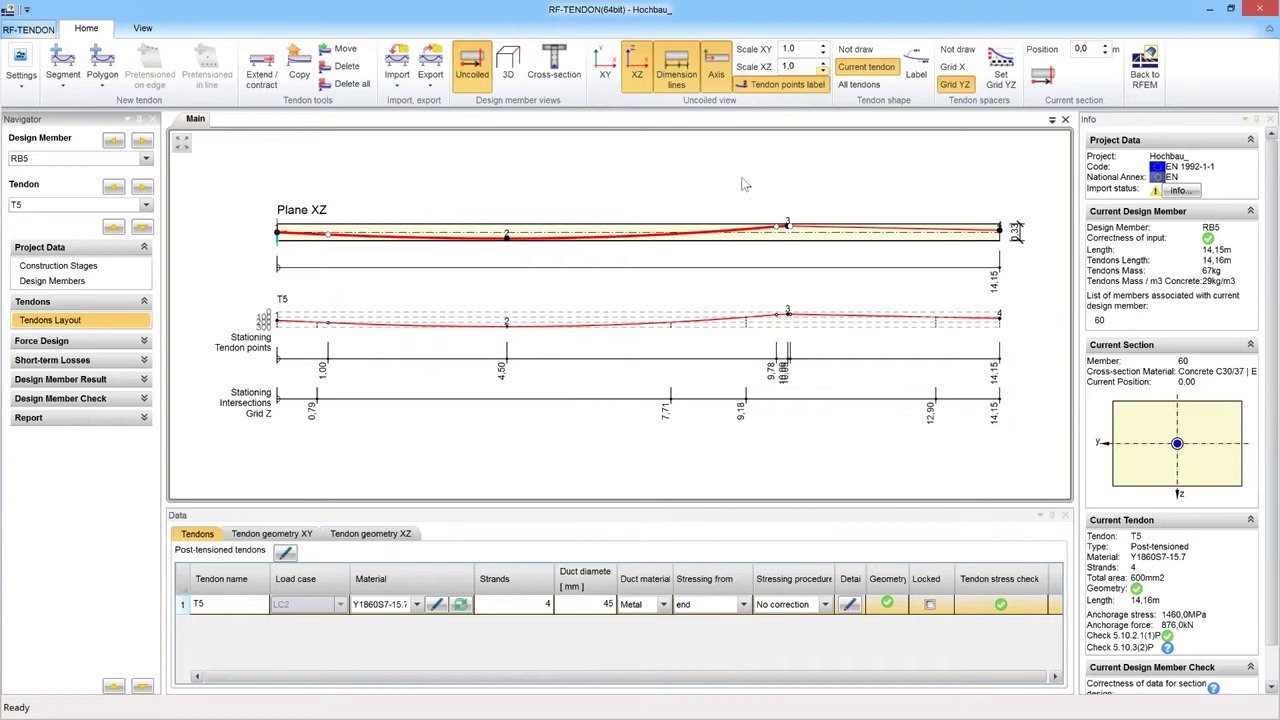
click(822, 63)
click(822, 63)
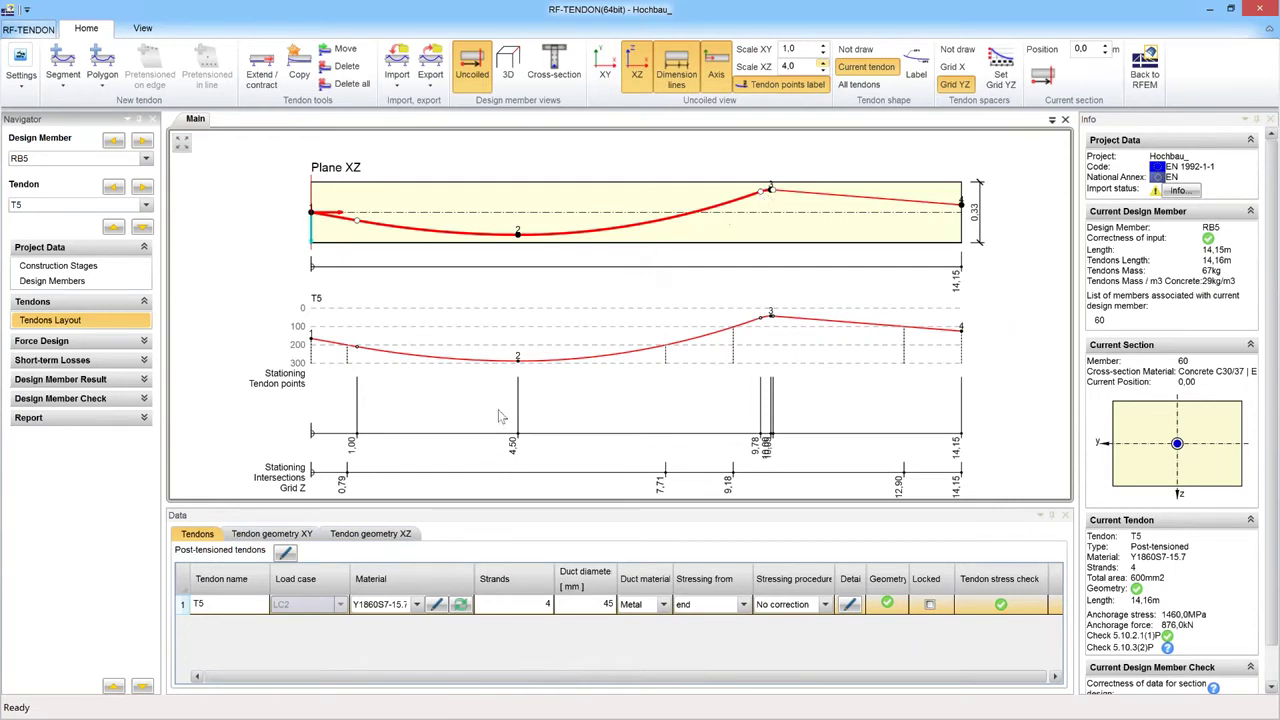
- Open the XZ geometry of tendon T5 at point 2, with the tendon shape drawing turned off and the data area enlarged
click(377, 608)
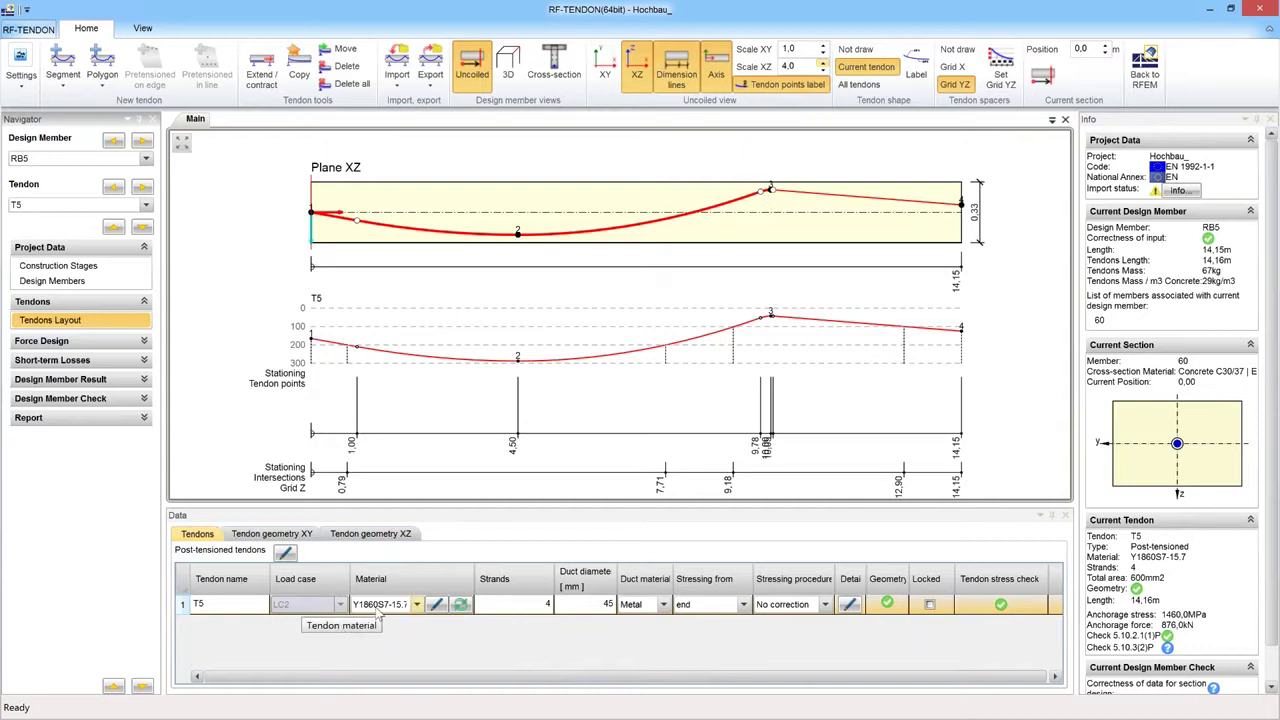
click(536, 602)
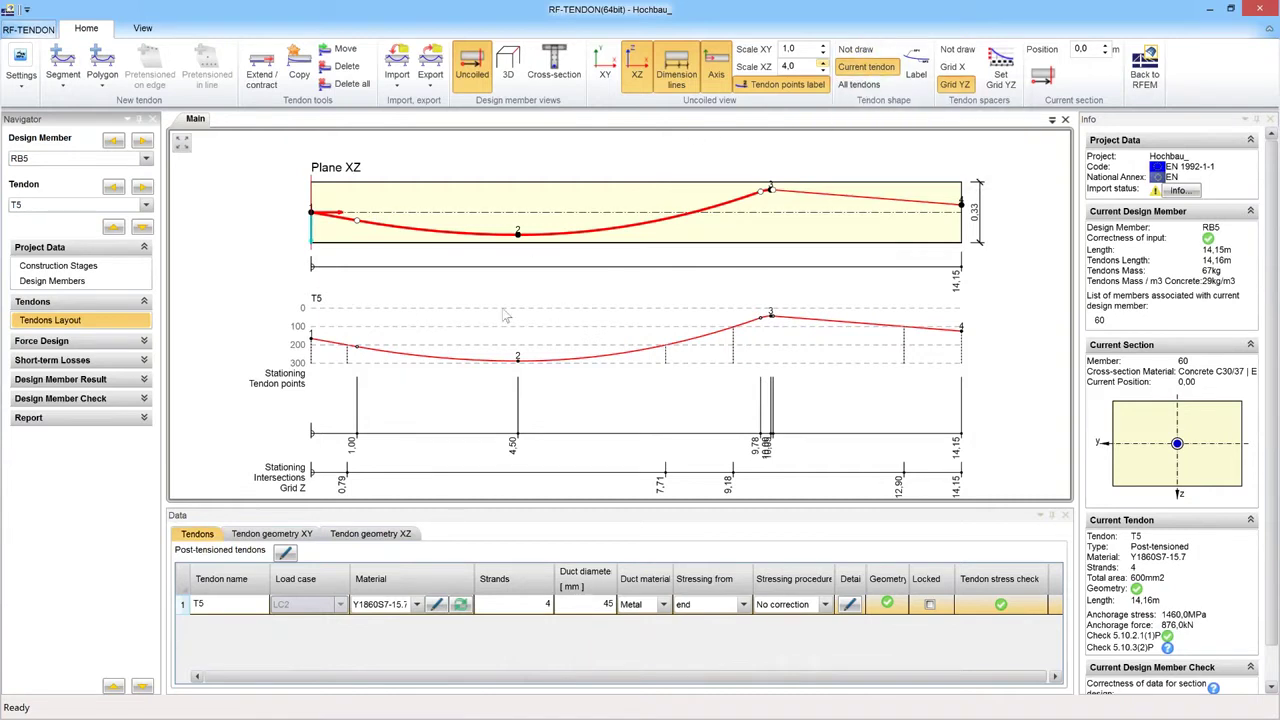
click(518, 234)
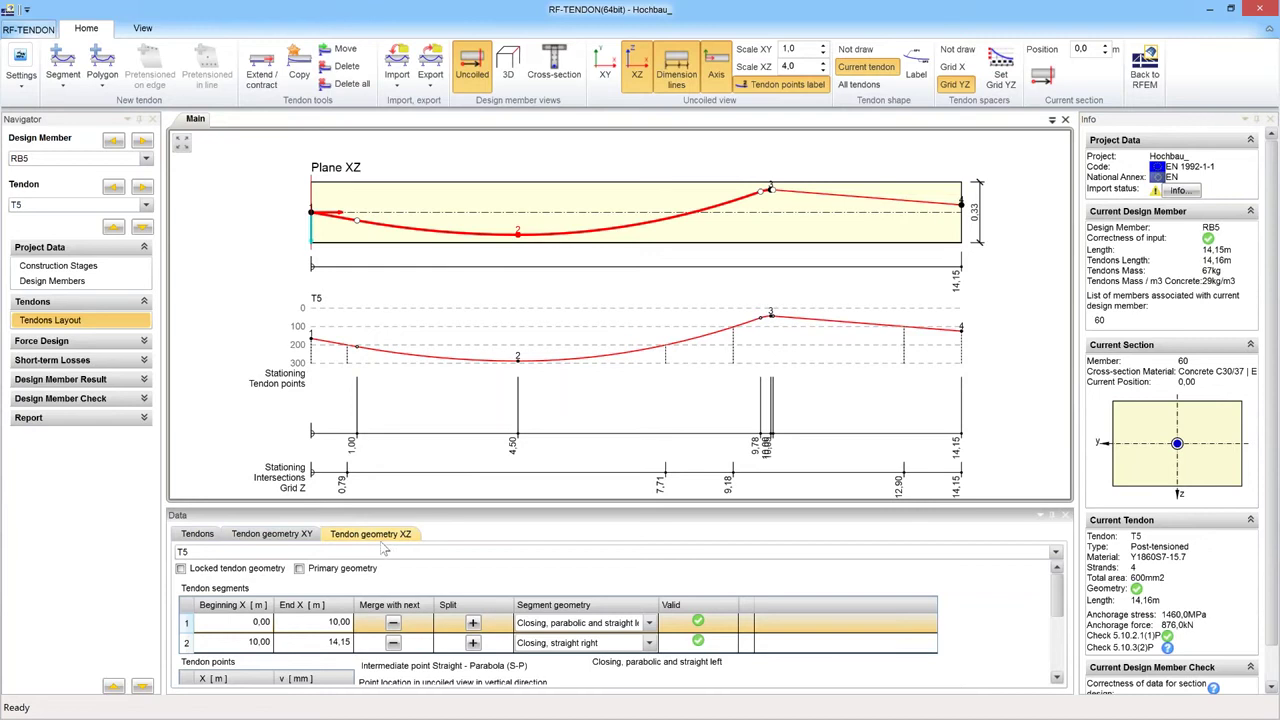
click(855, 49)
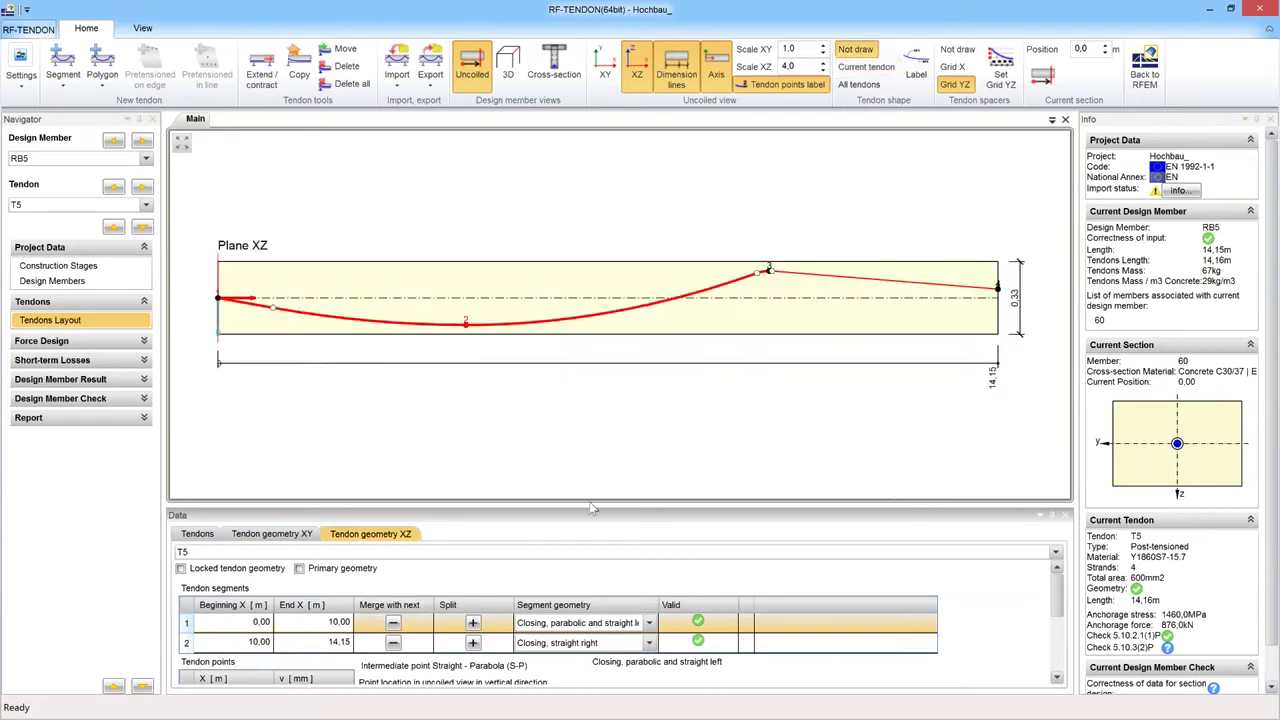
mouse_move(590, 504)
mouse_down()
mouse_move(581, 341)
mouse_move(597, 177)
mouse_move(596, 272)
mouse_up()
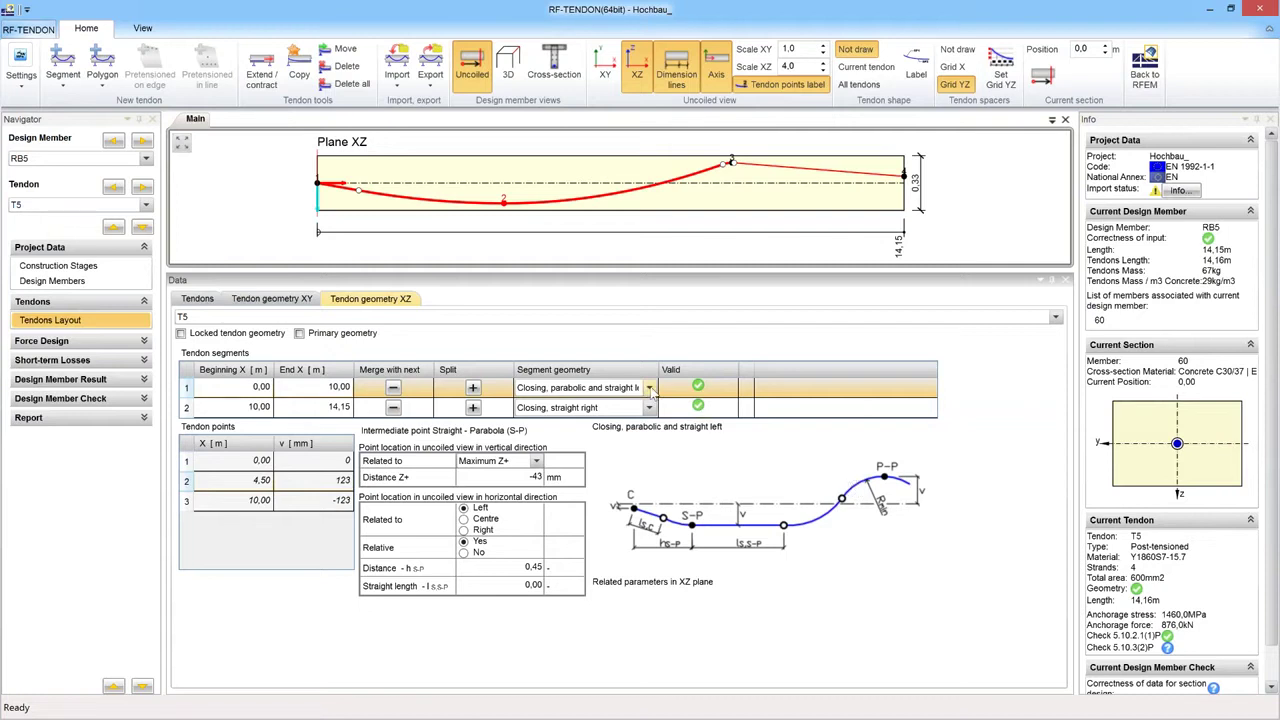
- Check the geometry options of T5's first tendon segment and the closing point data at the tendon's far end
click(650, 389)
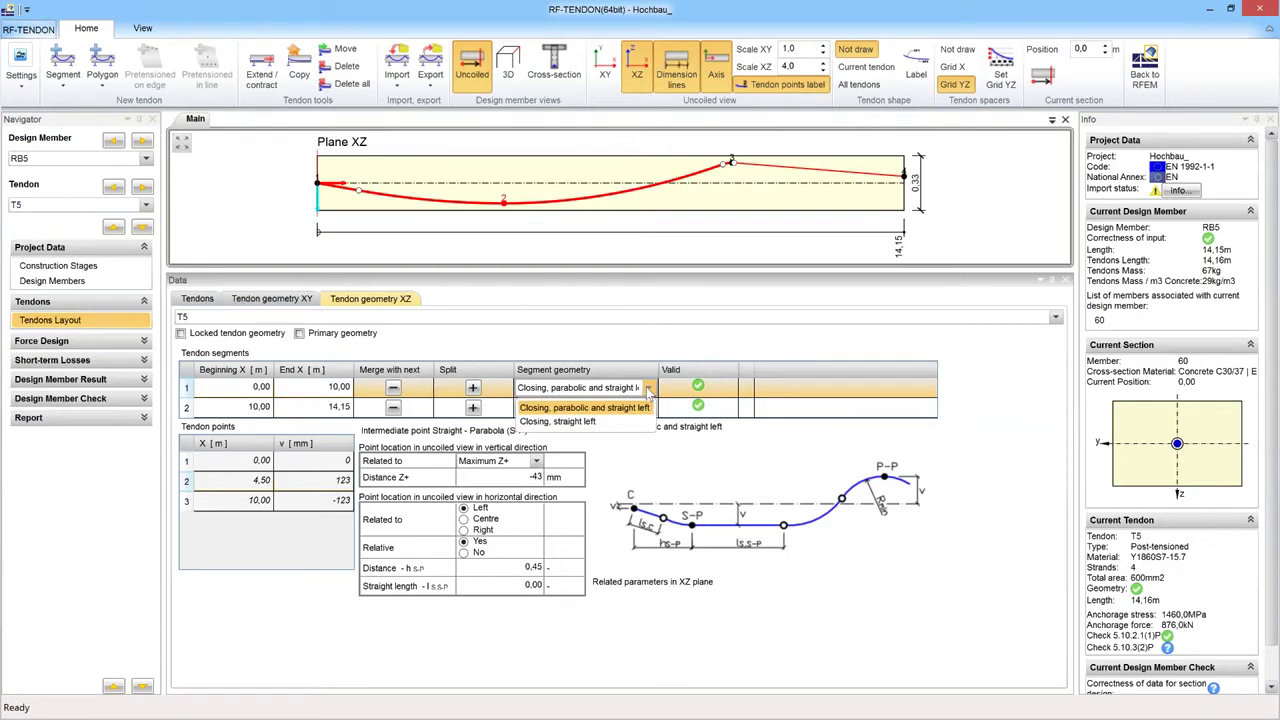
click(648, 390)
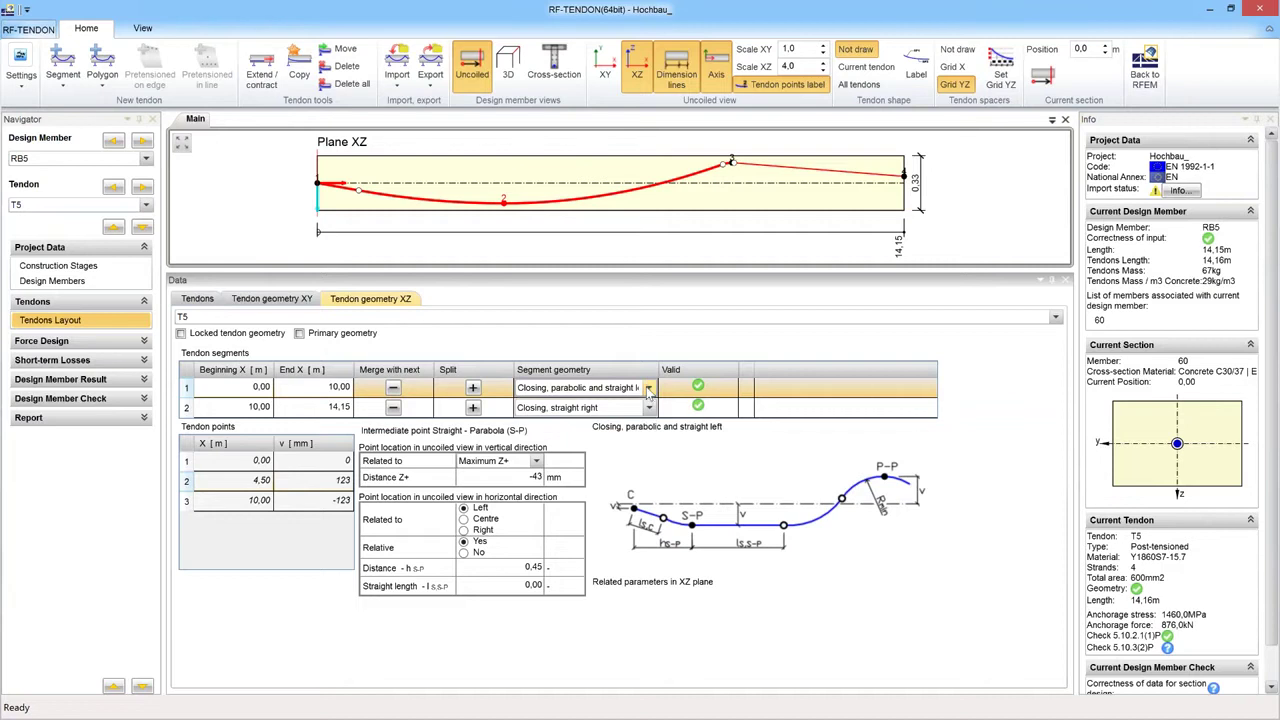
click(649, 389)
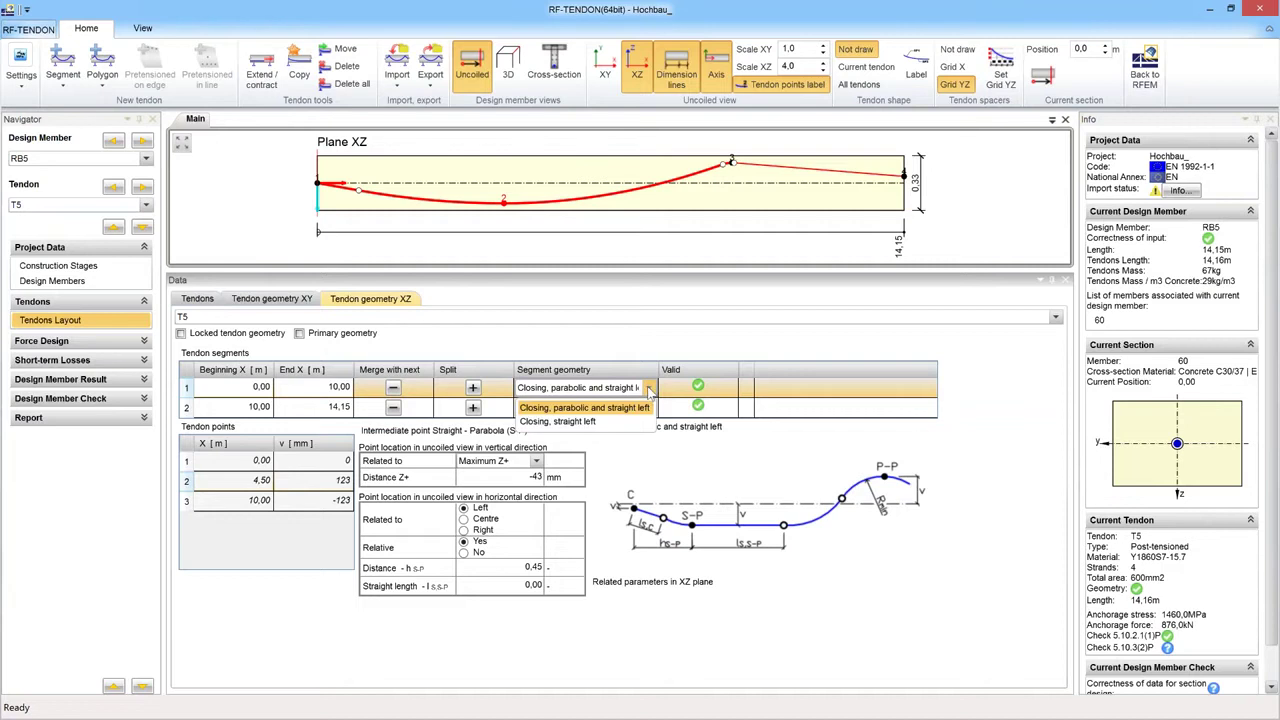
click(646, 406)
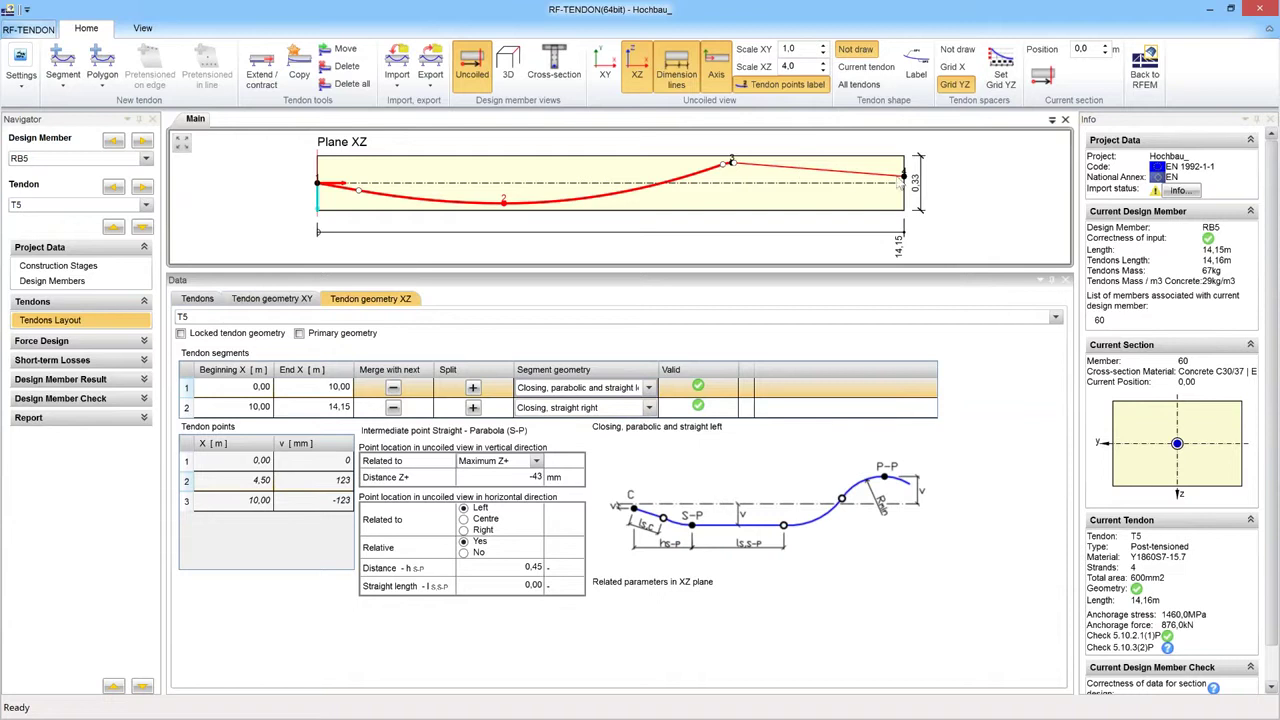
click(904, 177)
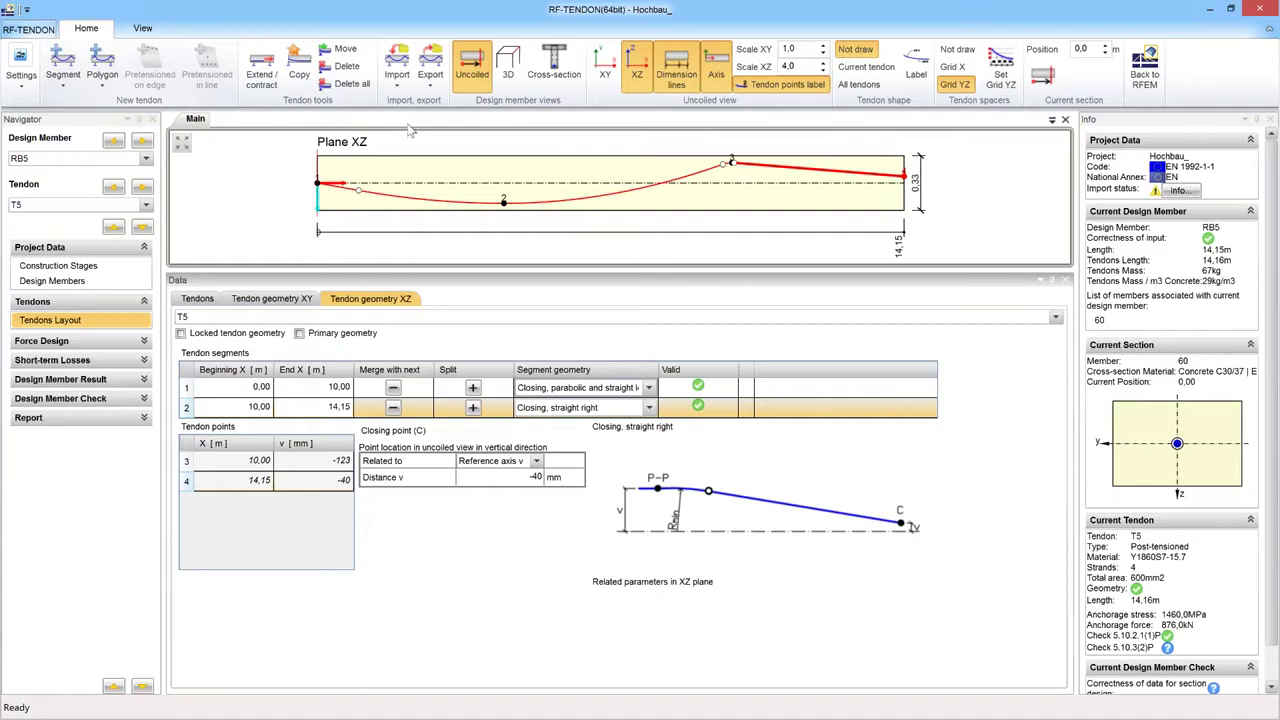
- Check the available tendon import and export options without choosing any
click(401, 86)
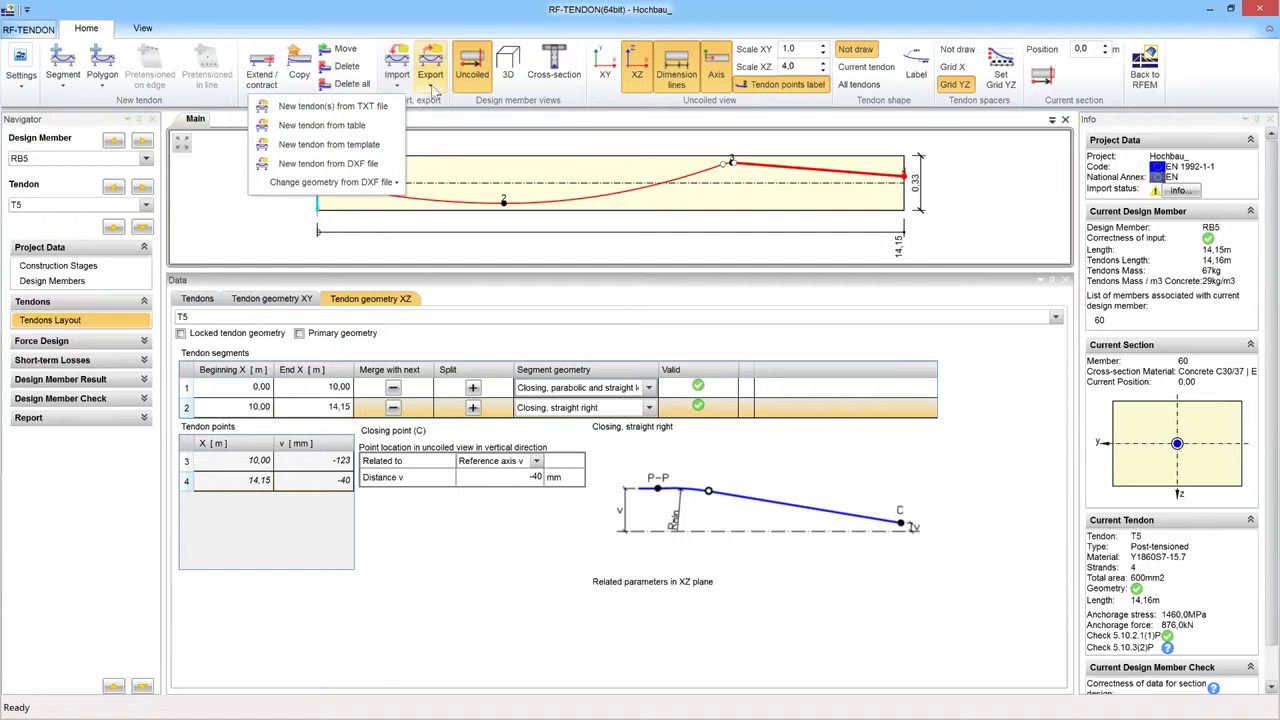
click(438, 90)
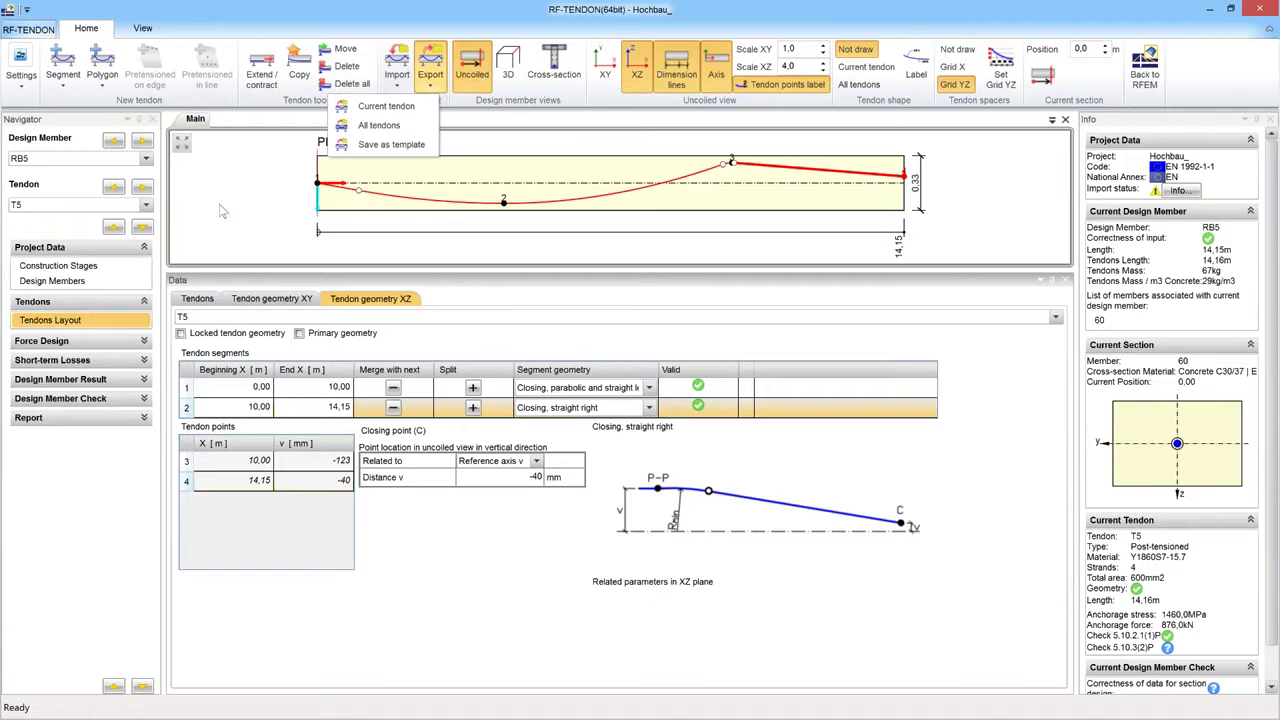
click(224, 209)
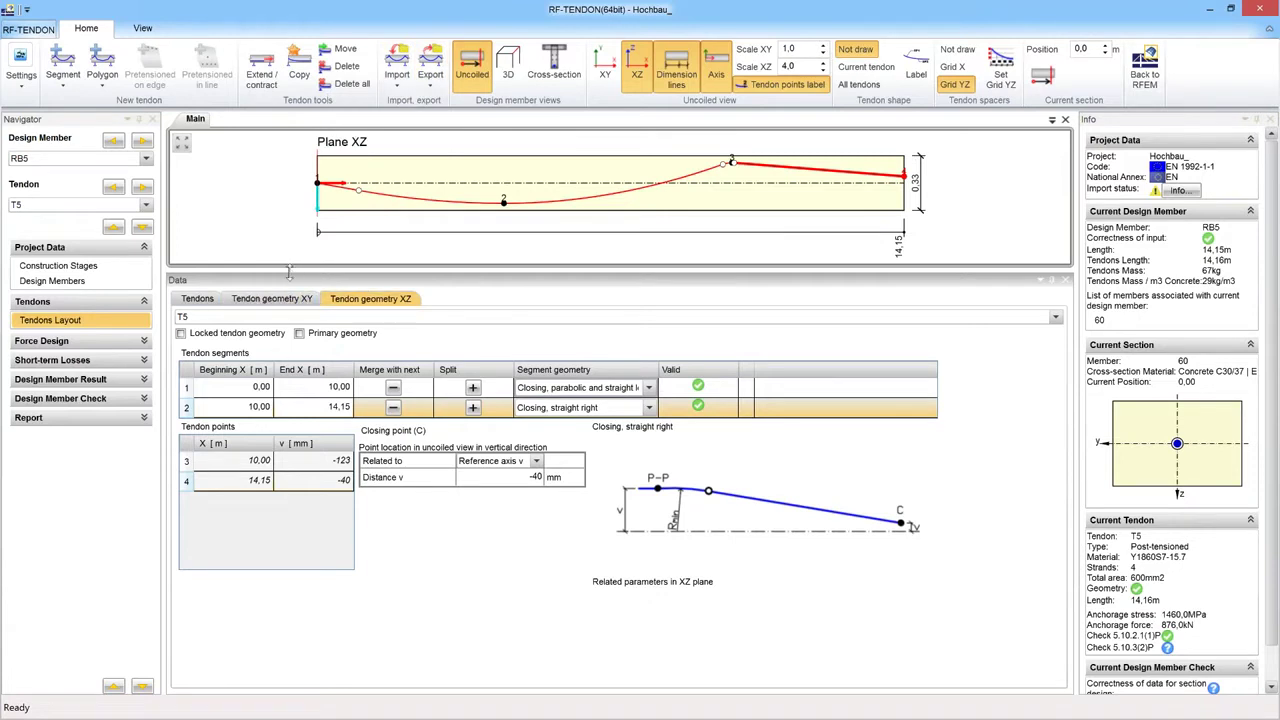
- Examine the current tendon's shape with its part labels in an enlarged drawing area, and turn the labels and shape off again
drag(288, 268, 295, 416)
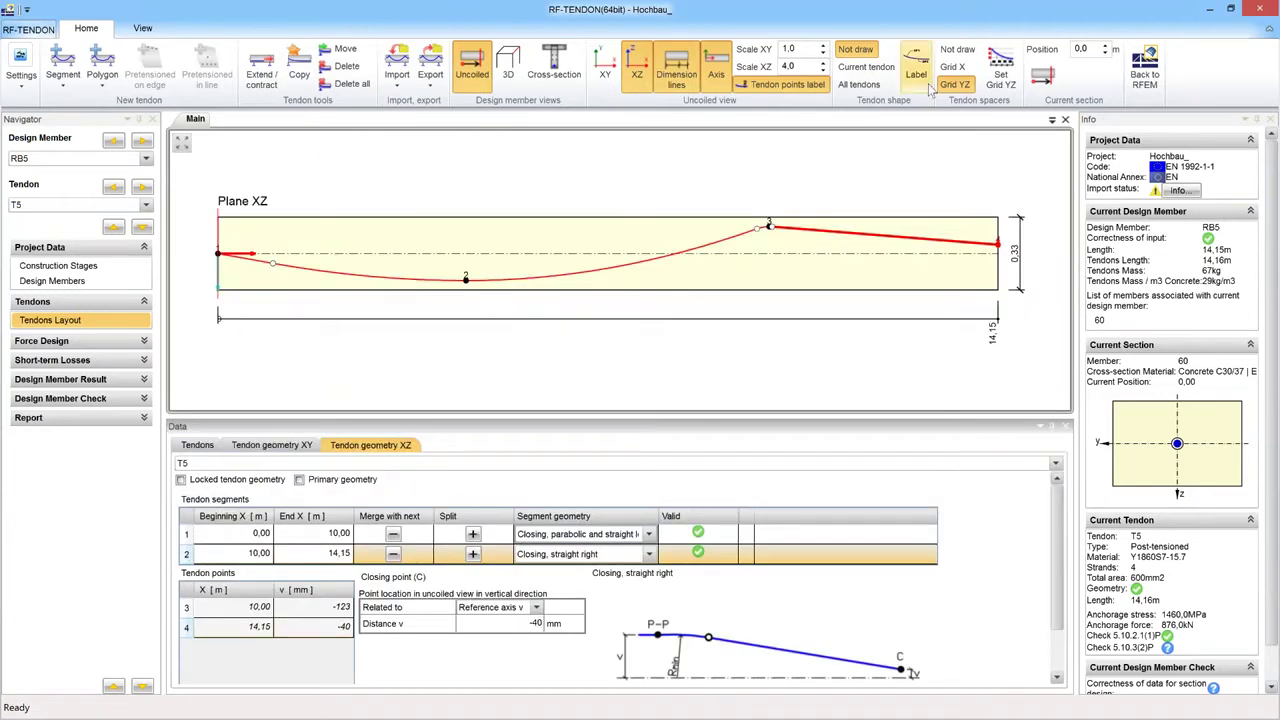
click(866, 67)
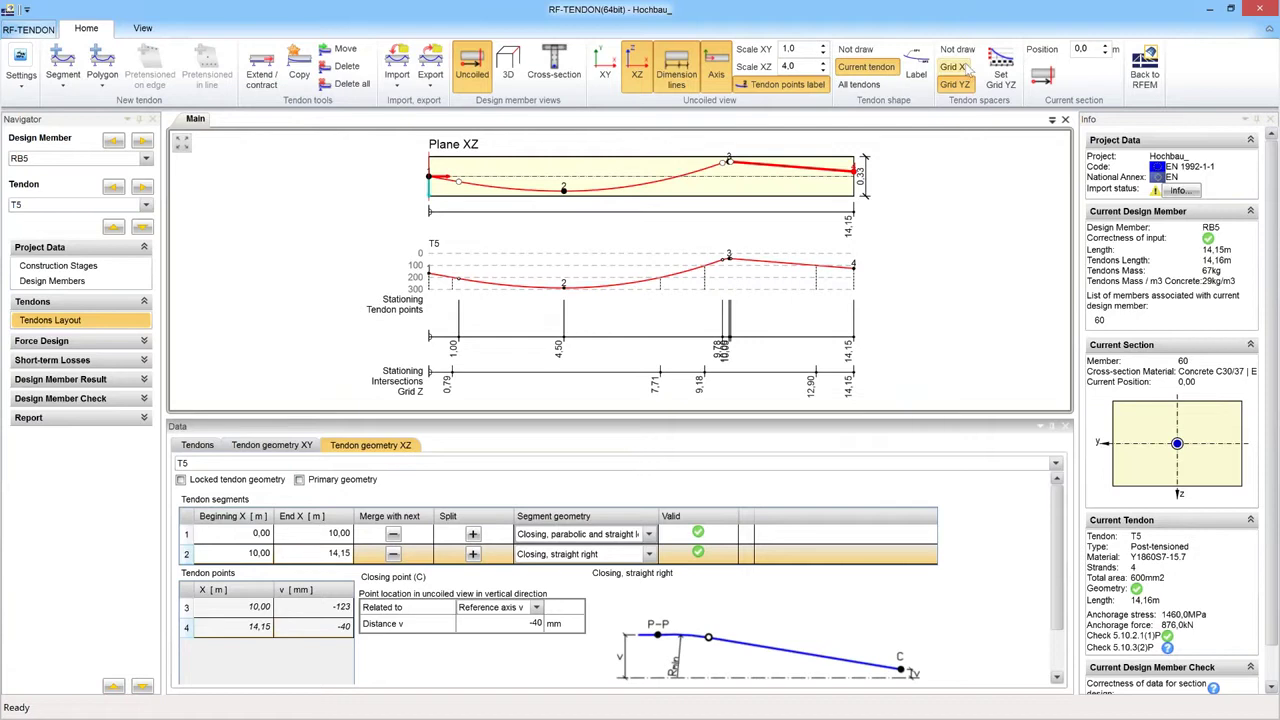
click(924, 66)
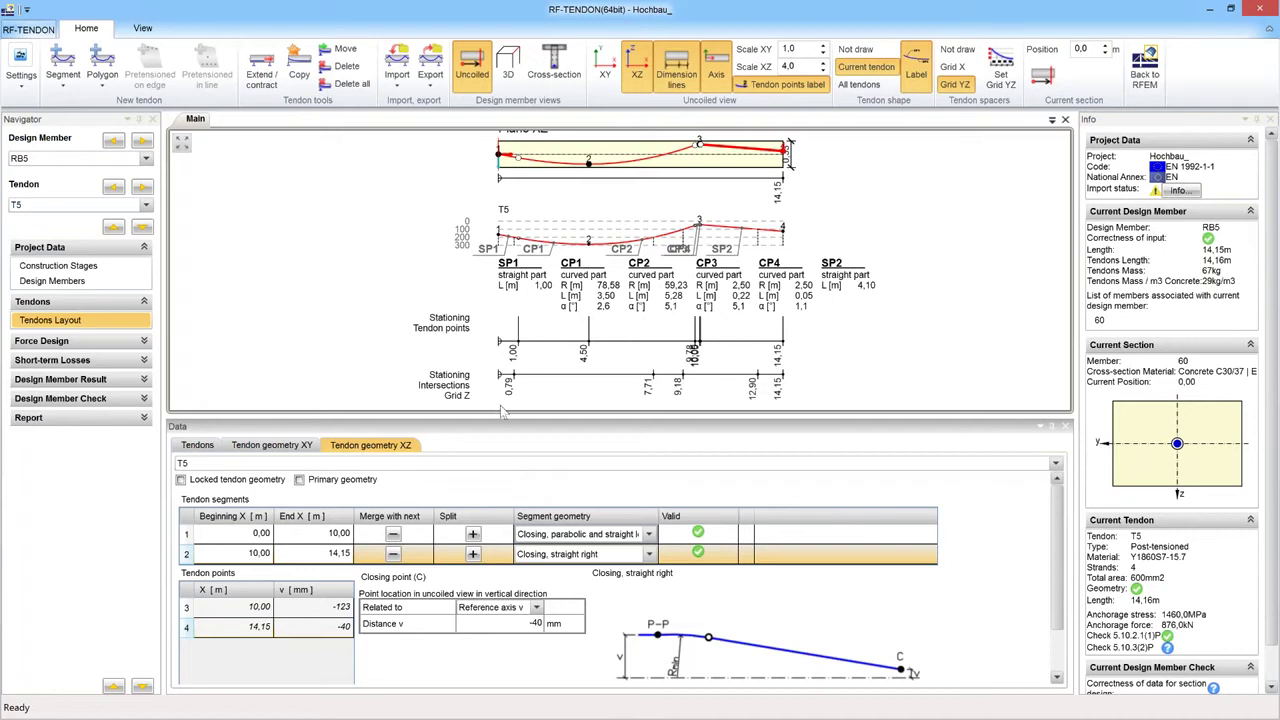
drag(503, 416, 503, 551)
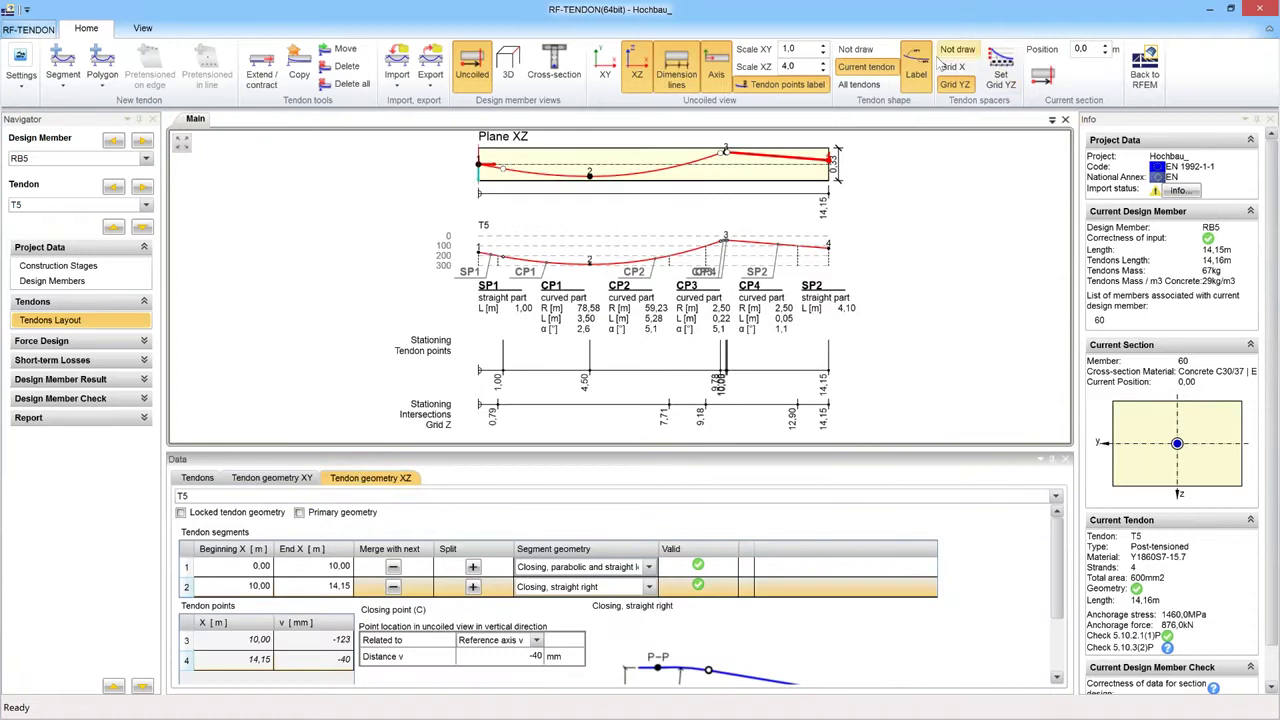
click(916, 60)
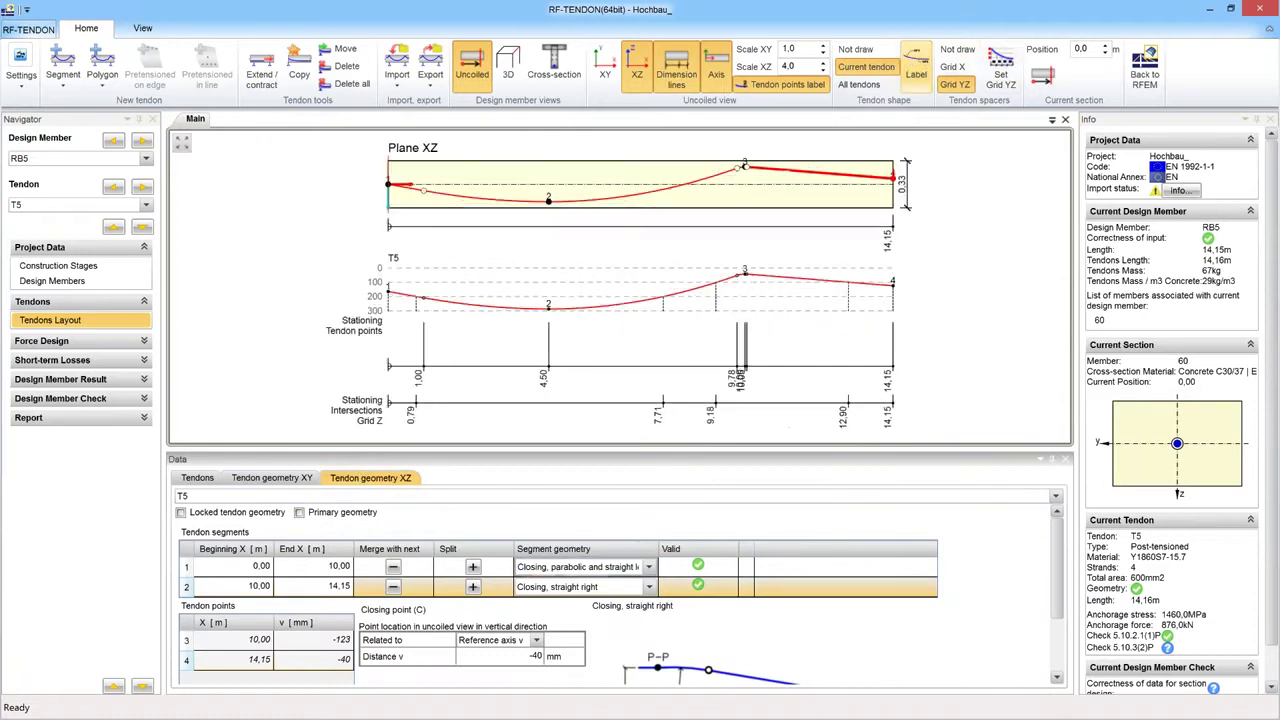
click(855, 48)
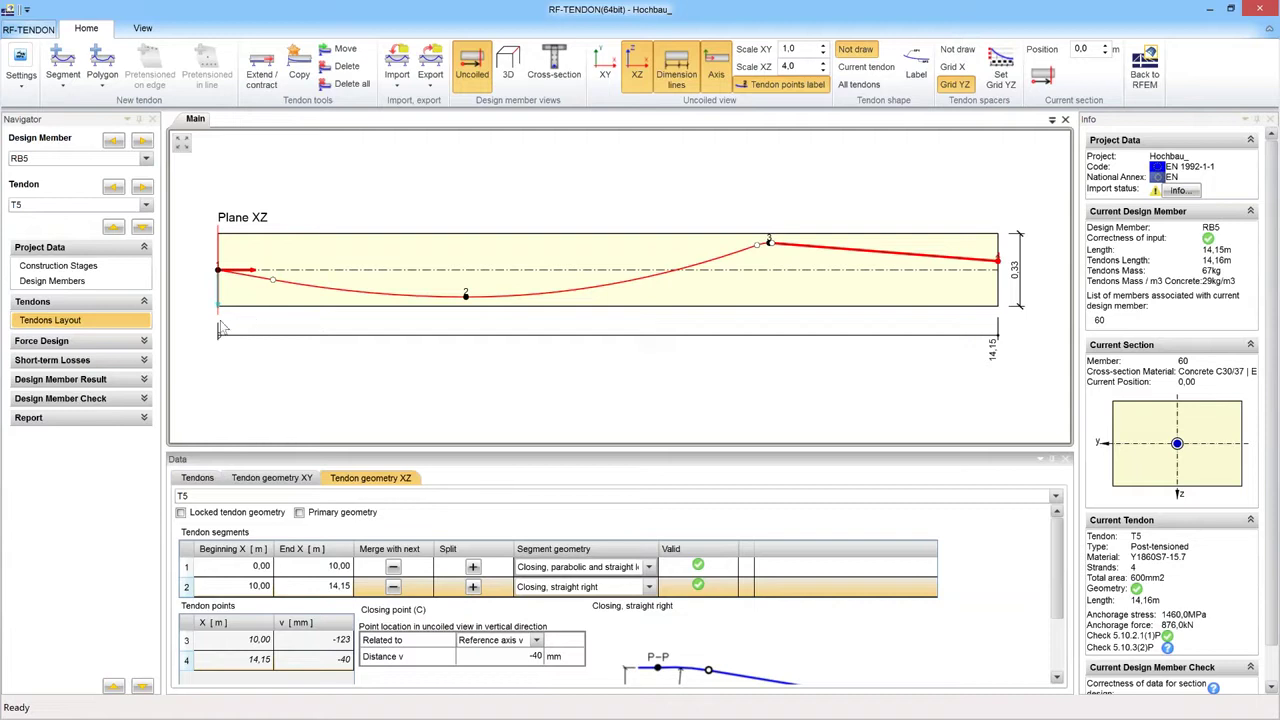
- Display the equivalent load and make RIB1 the current design member, with its whole load diagram in view
click(87, 341)
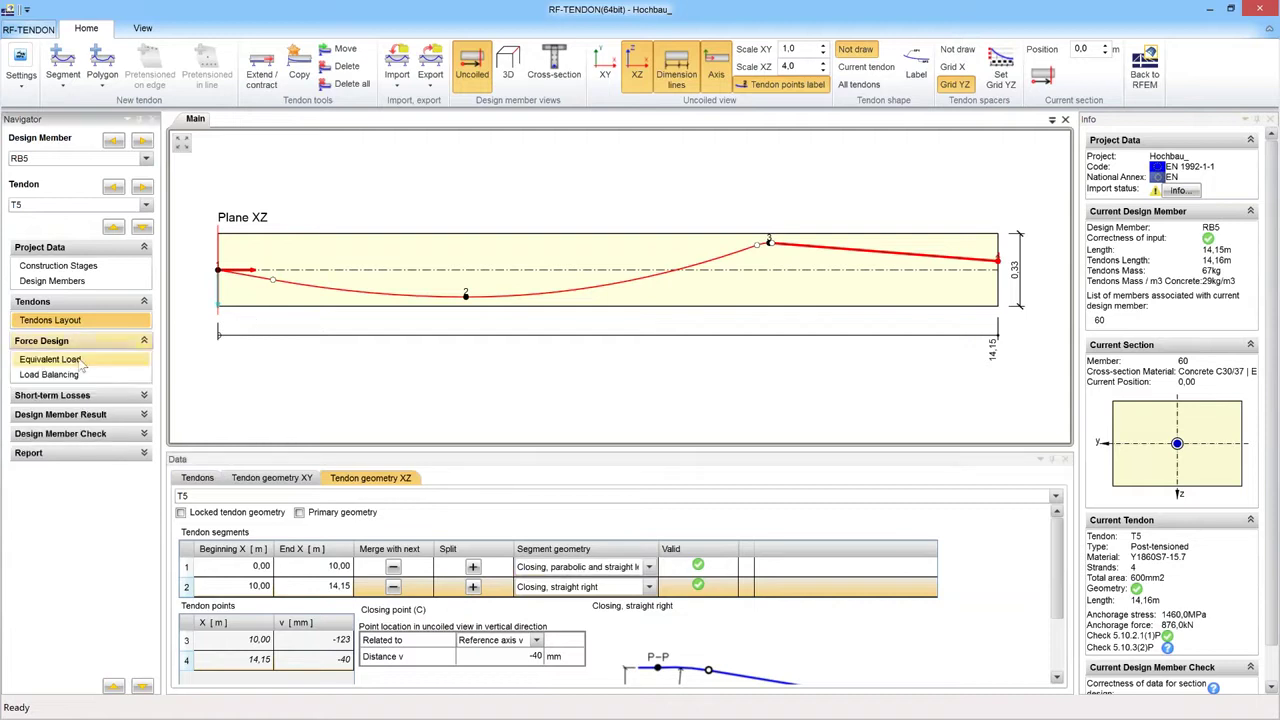
click(88, 360)
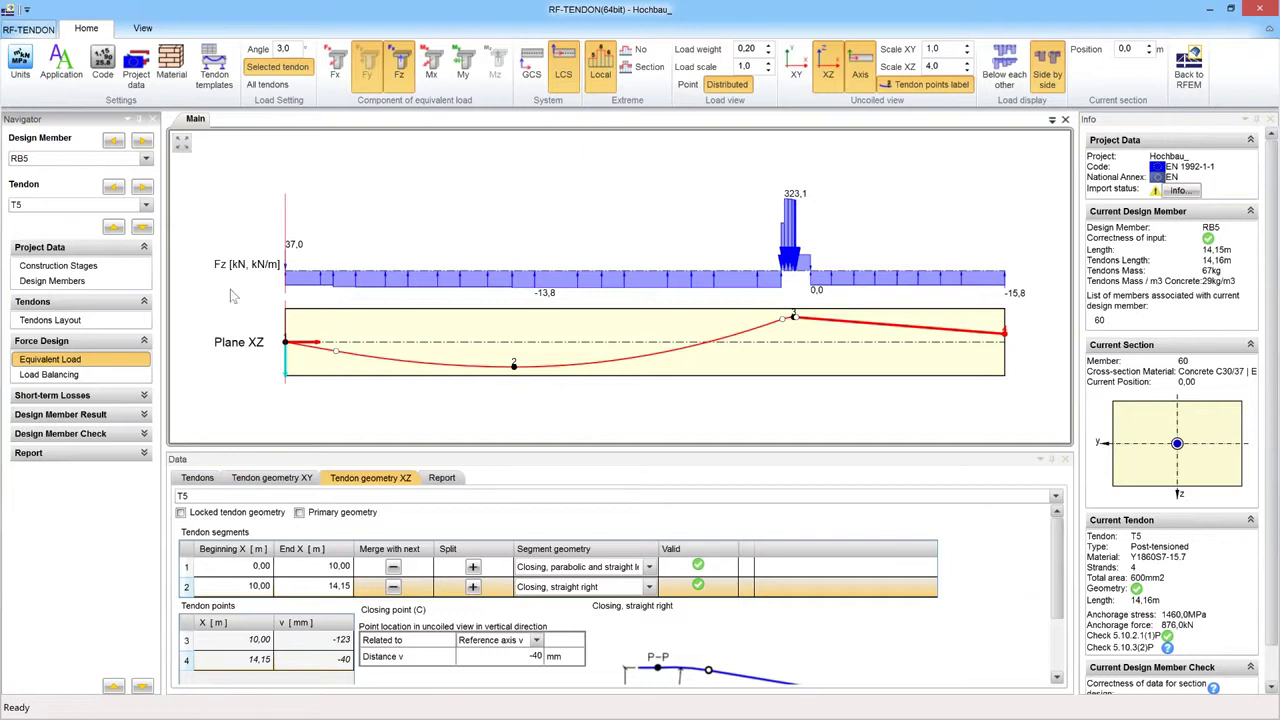
click(147, 159)
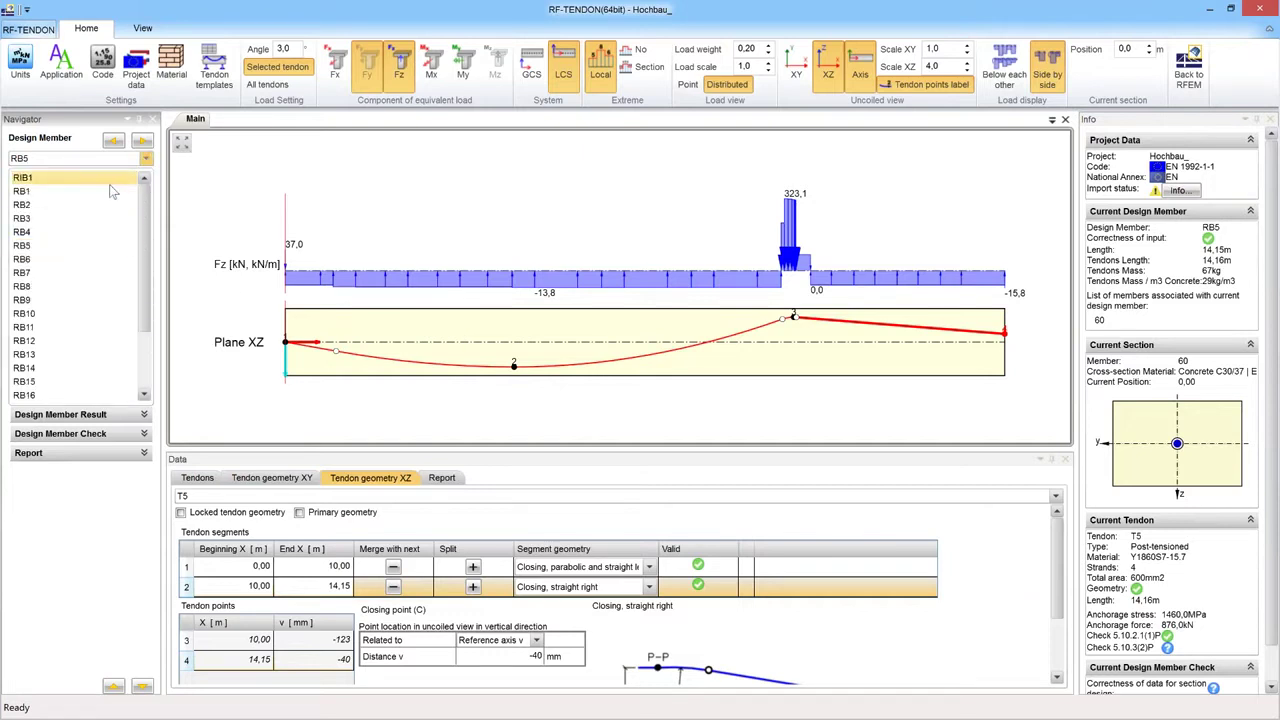
click(345, 290)
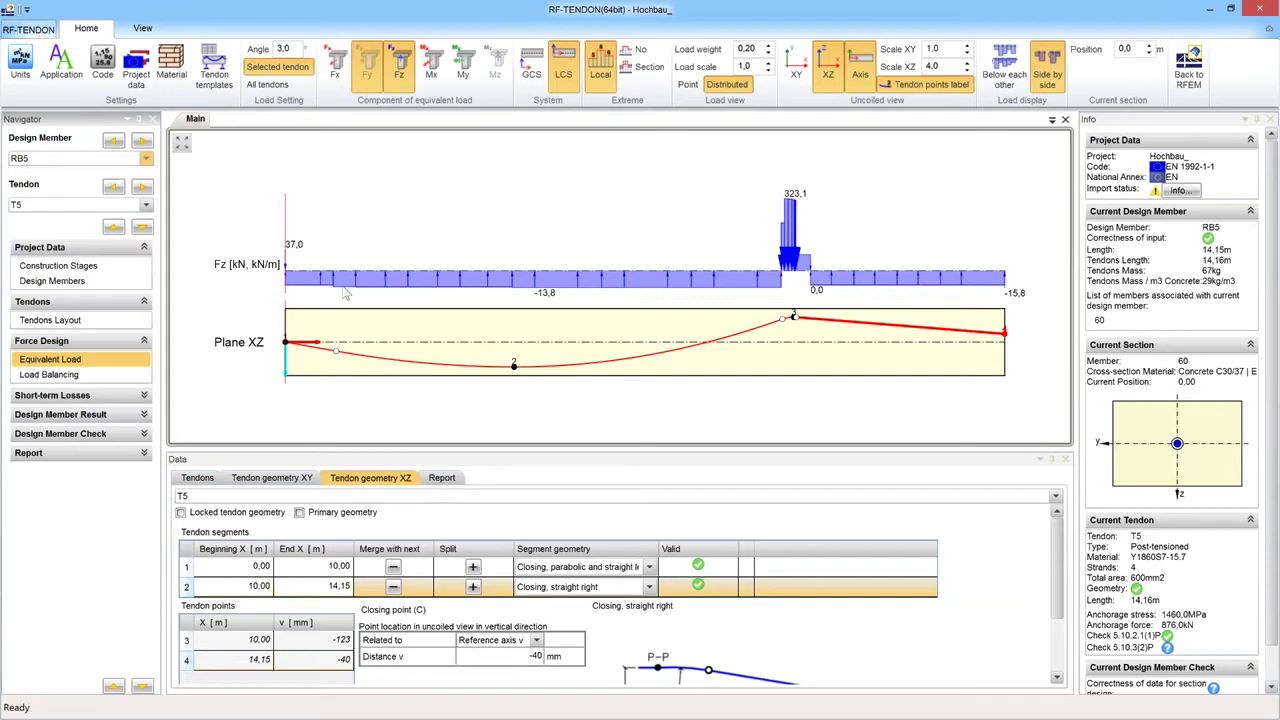
scroll(642, 222, down, 4)
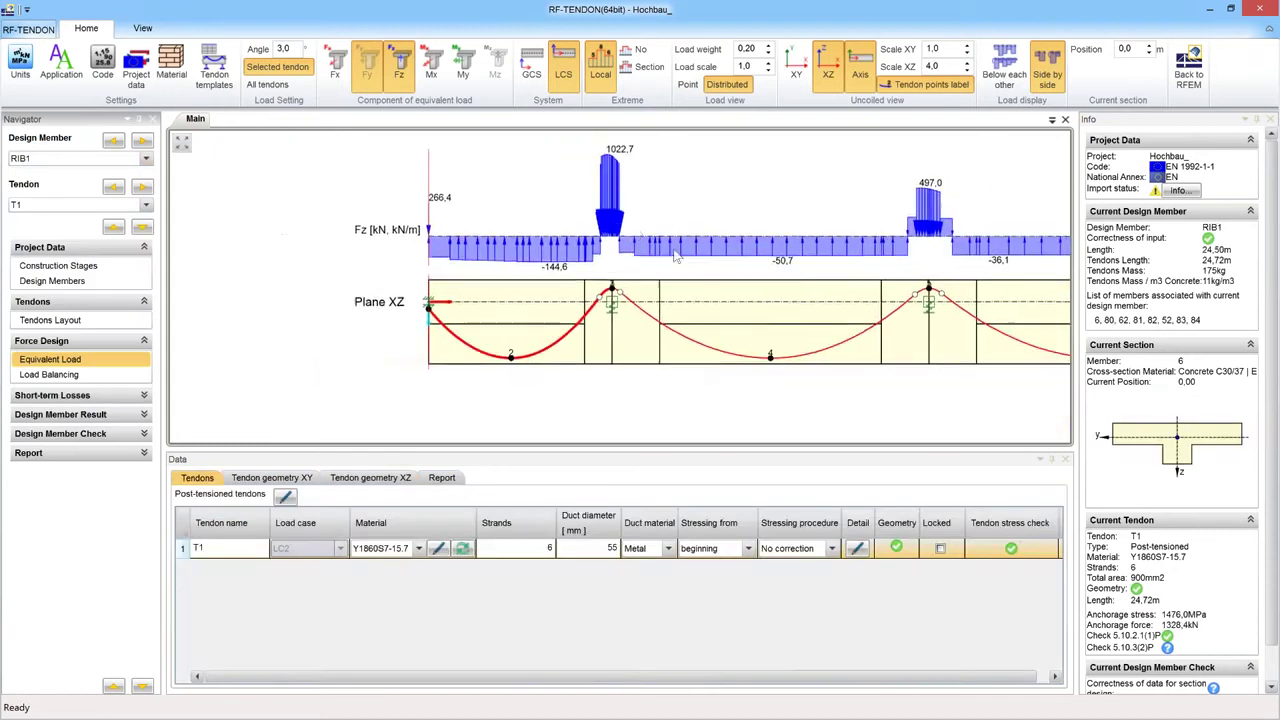
middle_drag(676, 258, 415, 252)
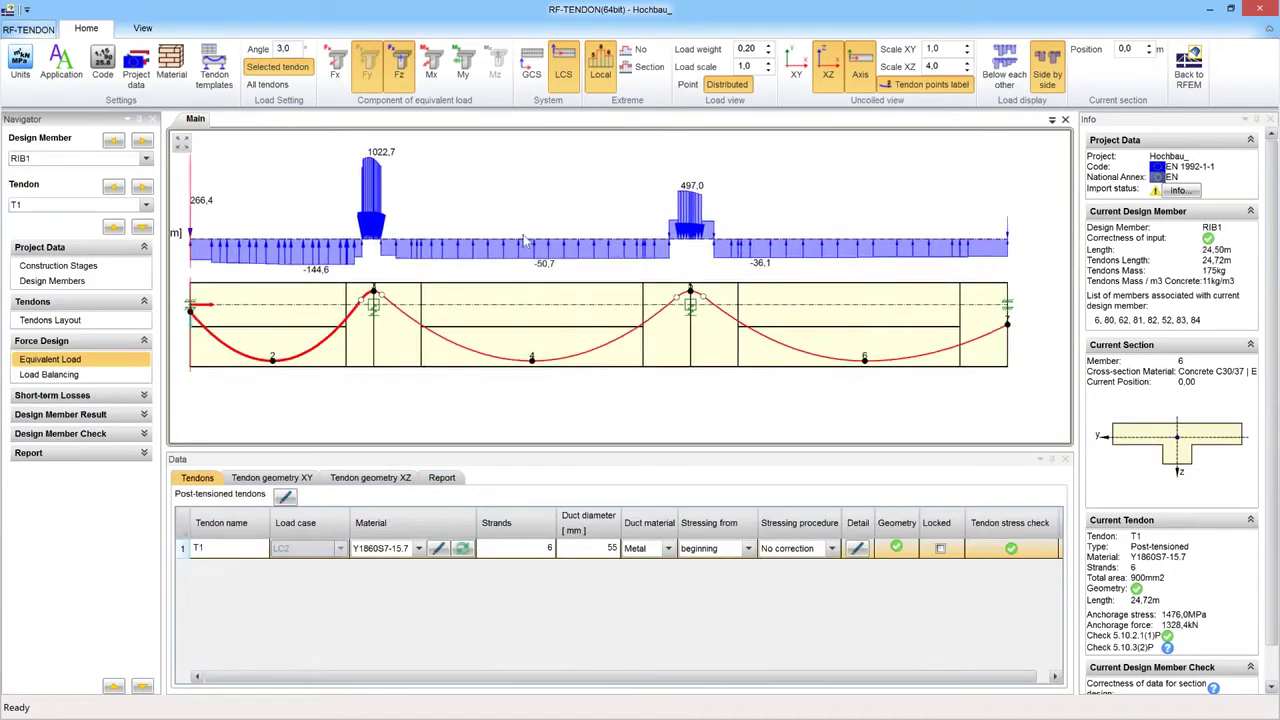
scroll(522, 240, down, 1)
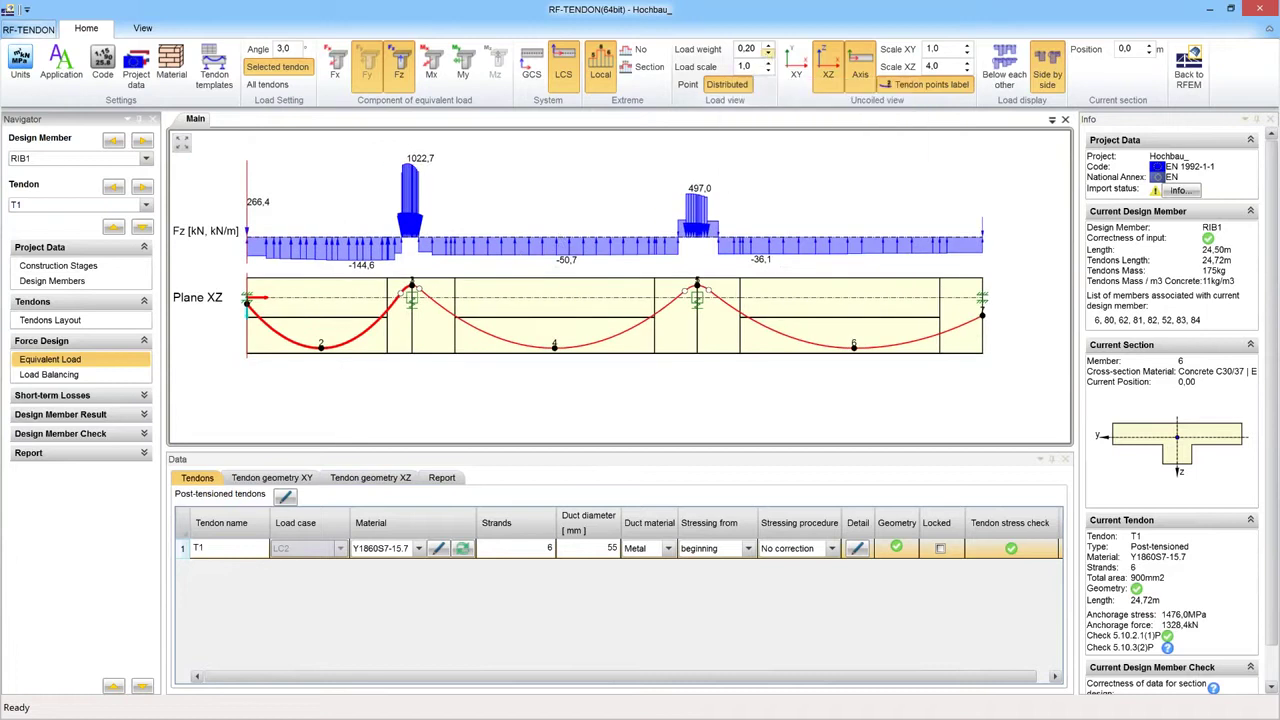
- Set the load weight of RIB1's equivalent load diagram to 0,15
click(768, 53)
click(768, 53)
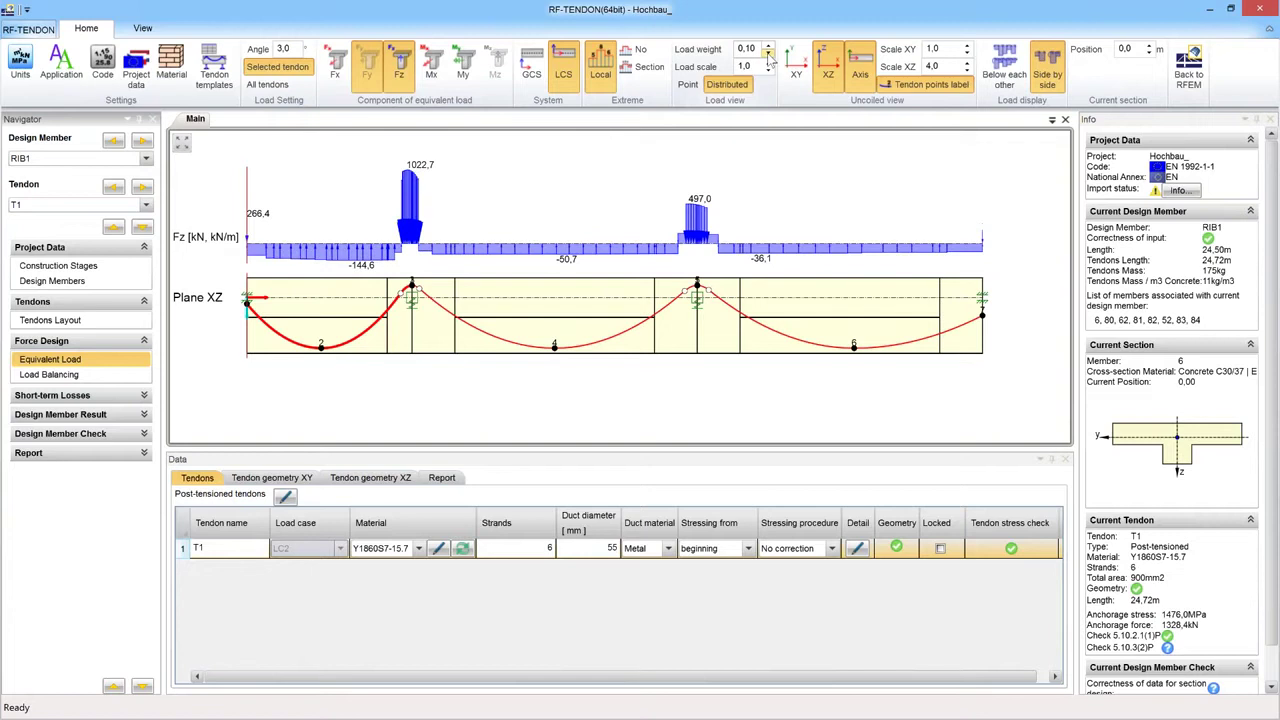
click(768, 56)
click(768, 56)
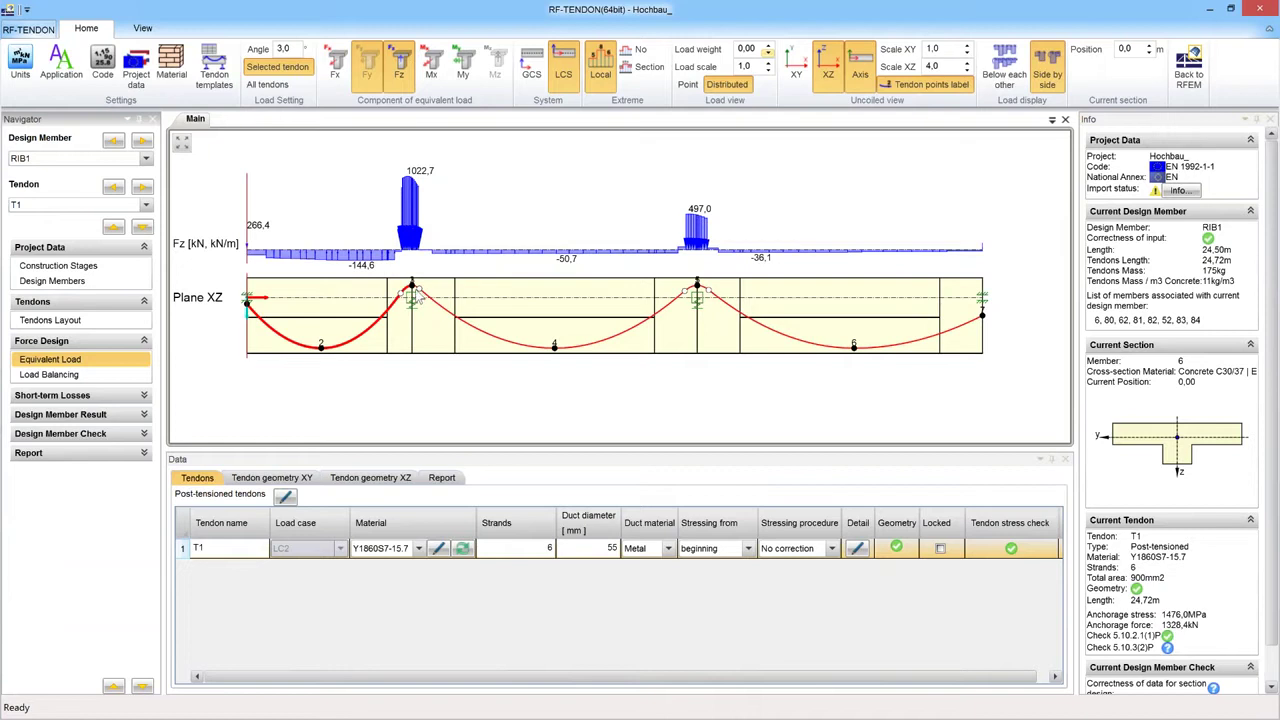
click(768, 45)
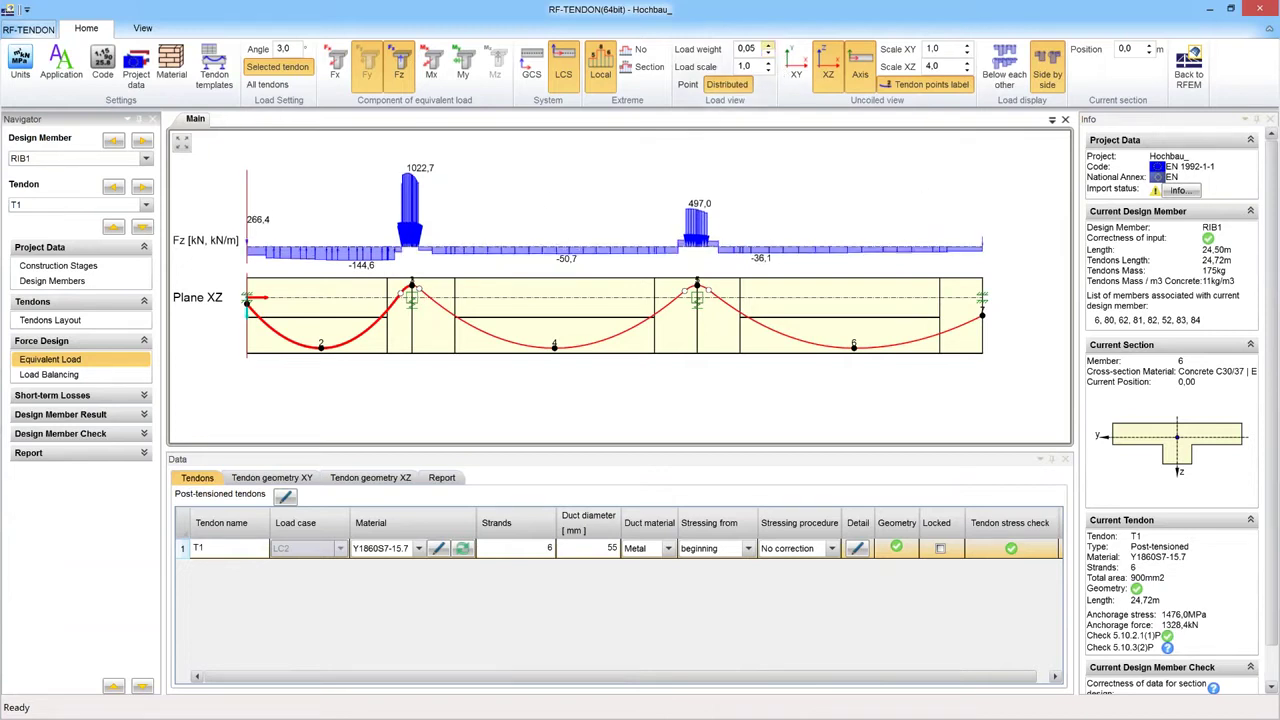
click(768, 45)
click(768, 45)
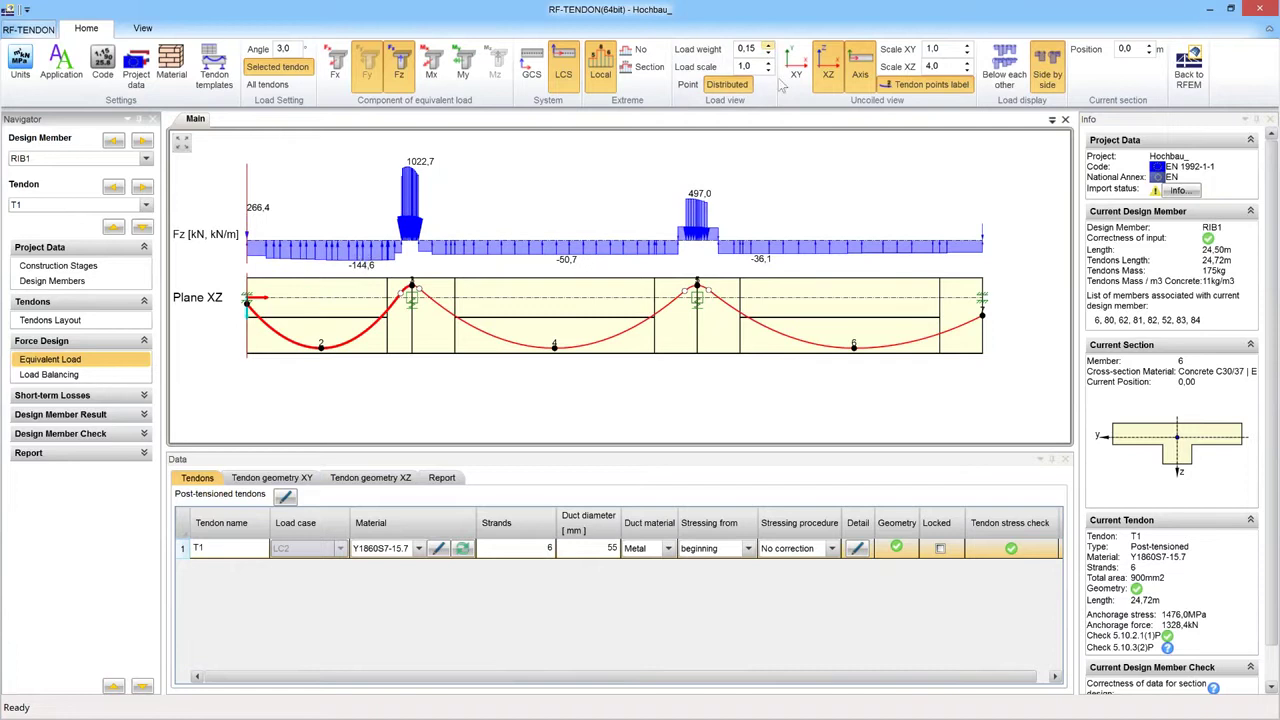
mouse_move(711, 60)
- Make RB5 the current design member and compare its equivalent load displayed as point loads and as distributed loads
click(146, 158)
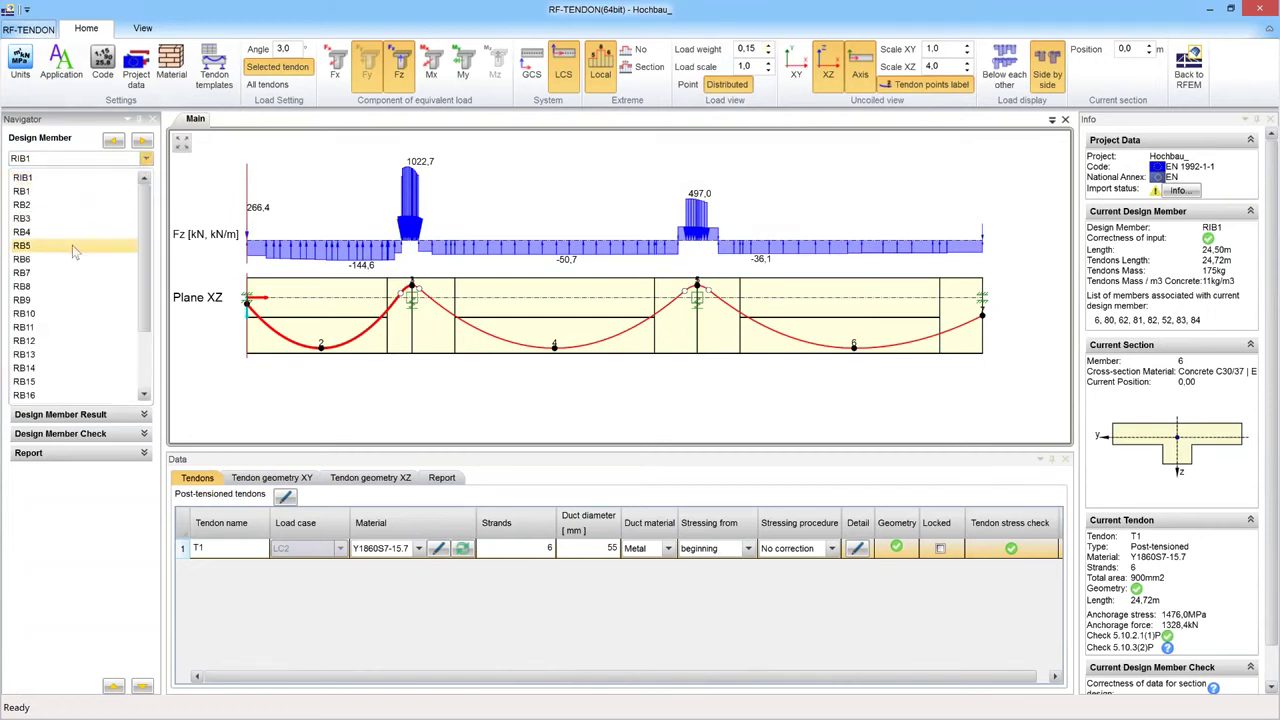
click(76, 246)
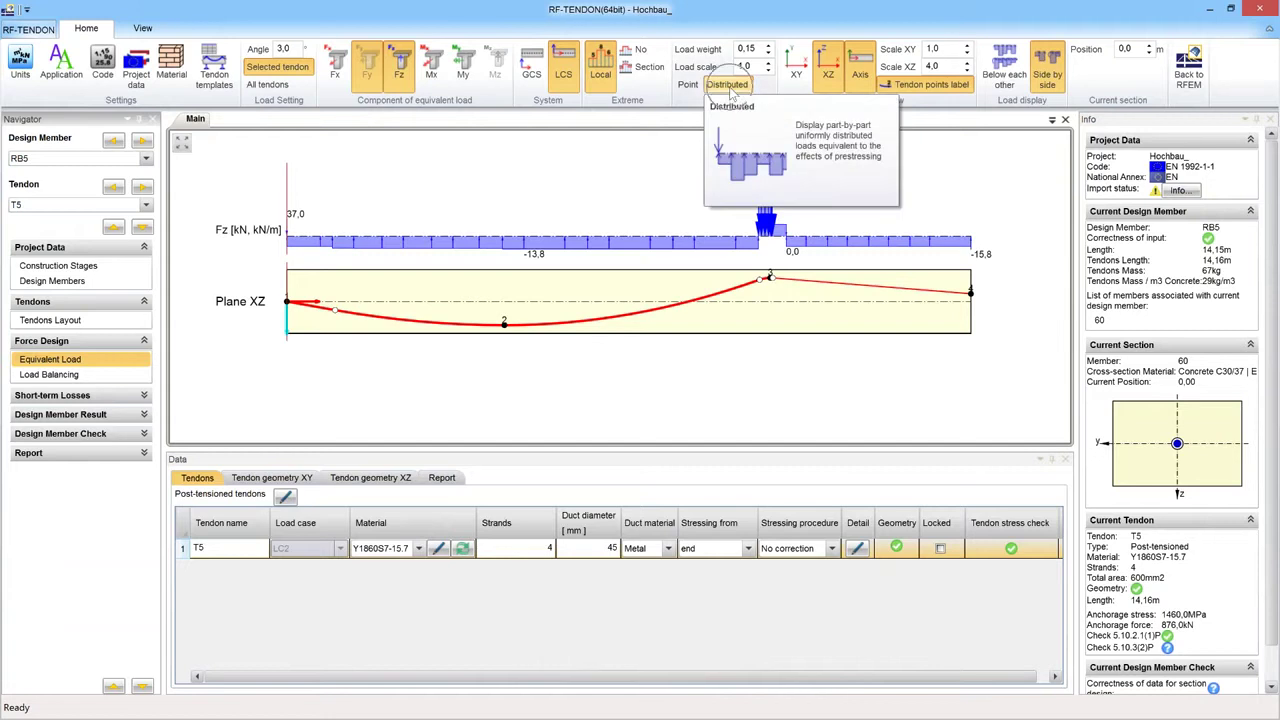
click(690, 88)
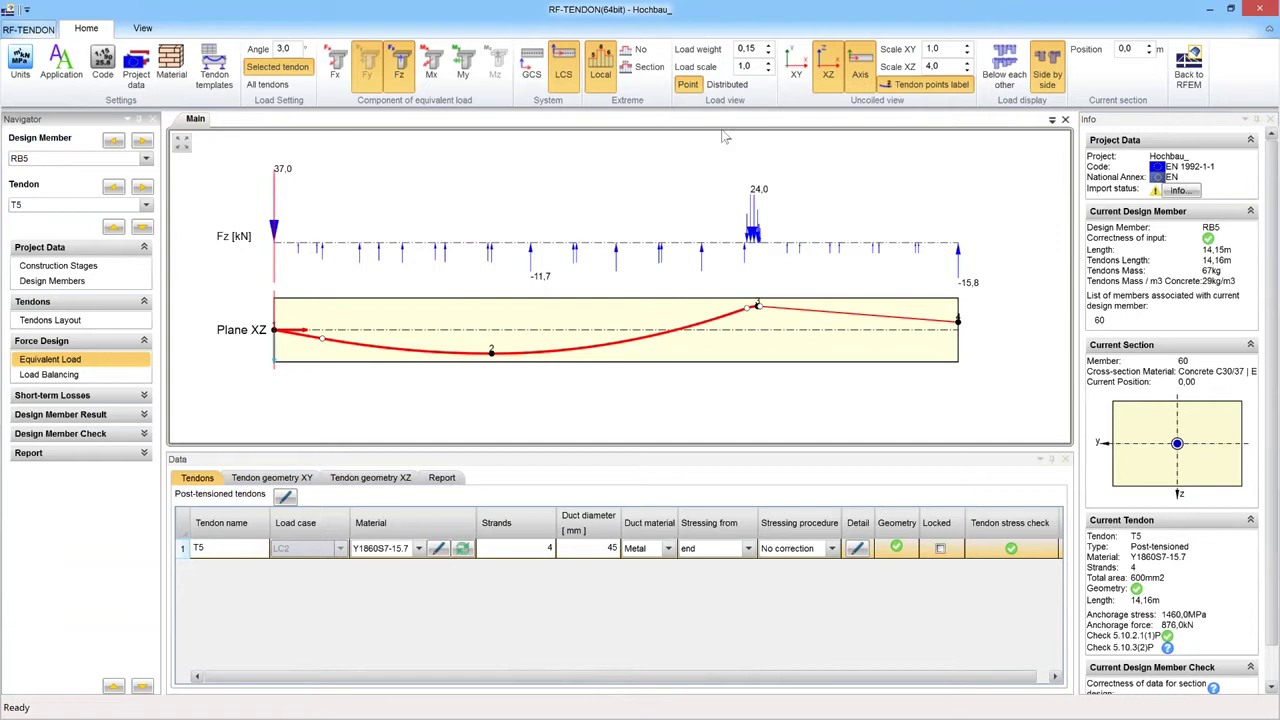
click(730, 86)
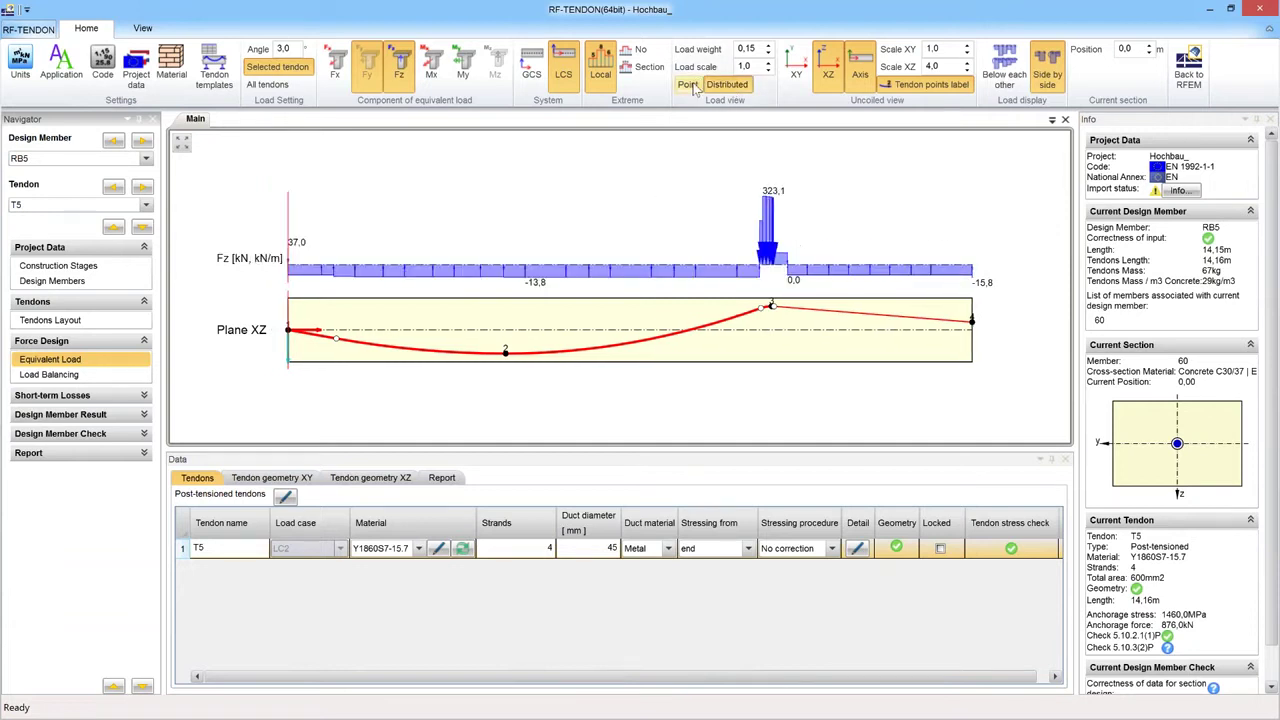
click(689, 84)
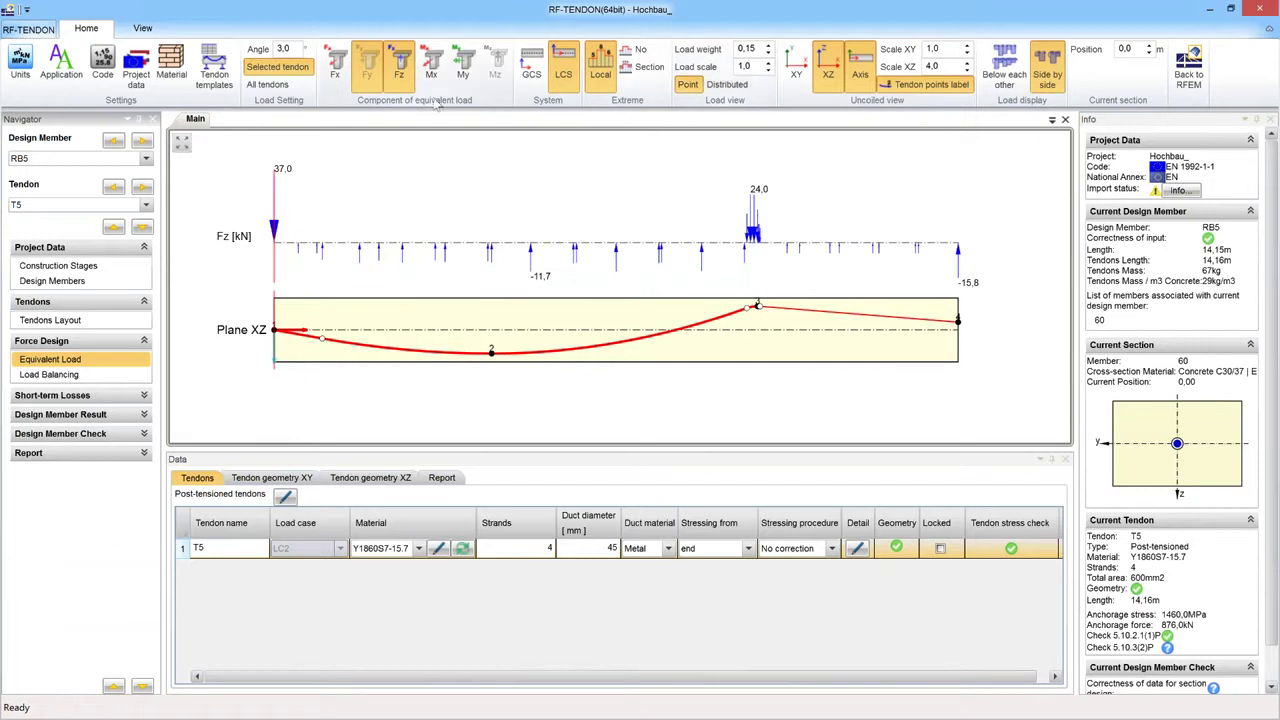
- Set the angle for the equivalent load to 1,0 and display RB5's load as distributed
click(290, 48)
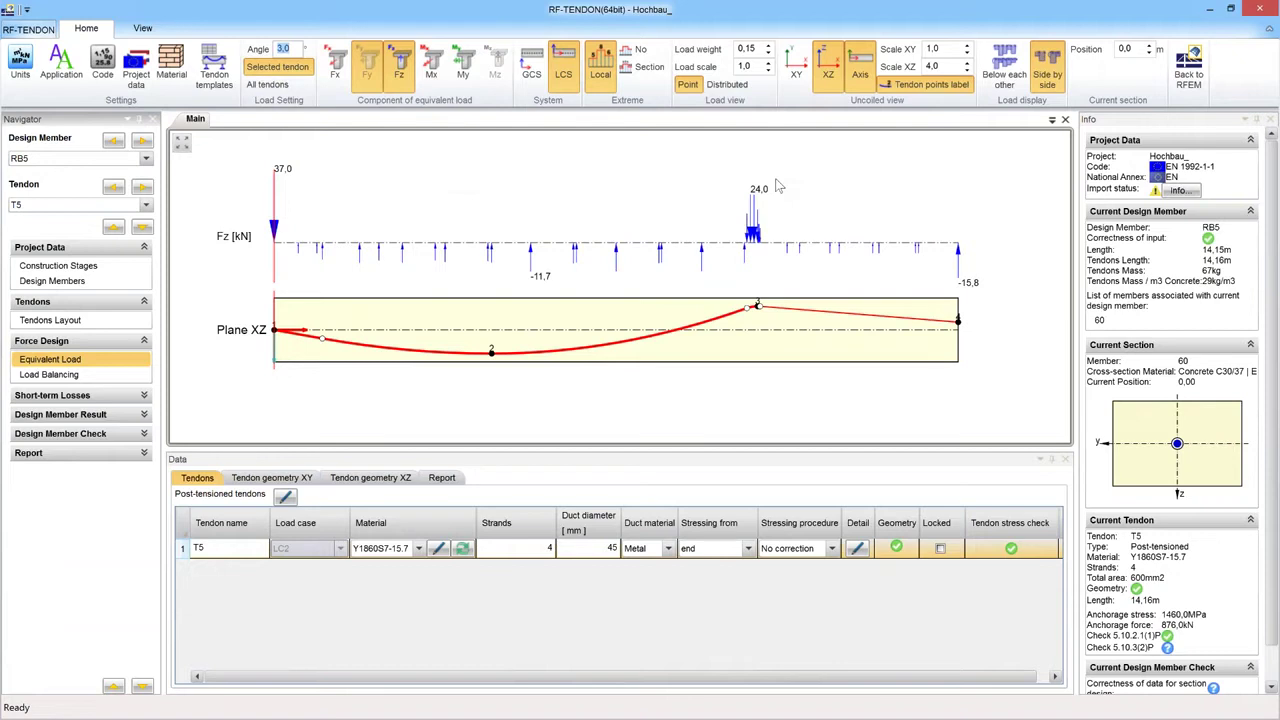
text(1)
key(Return)
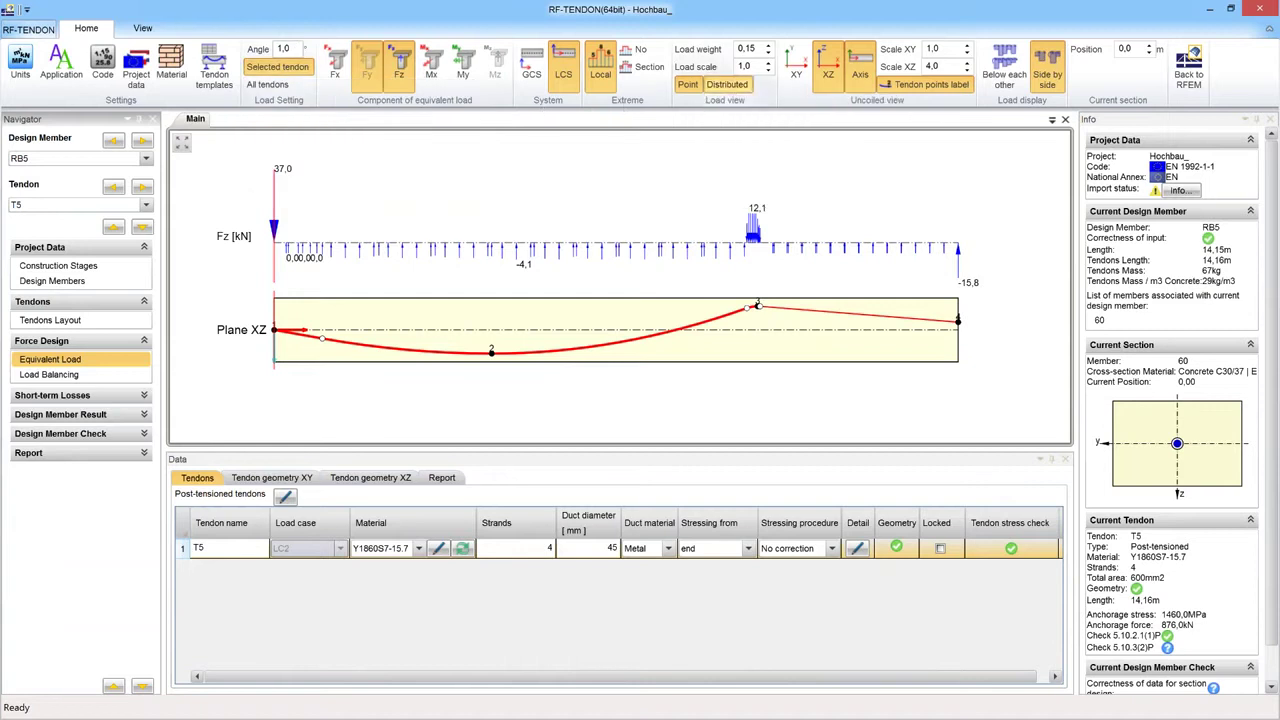
click(727, 84)
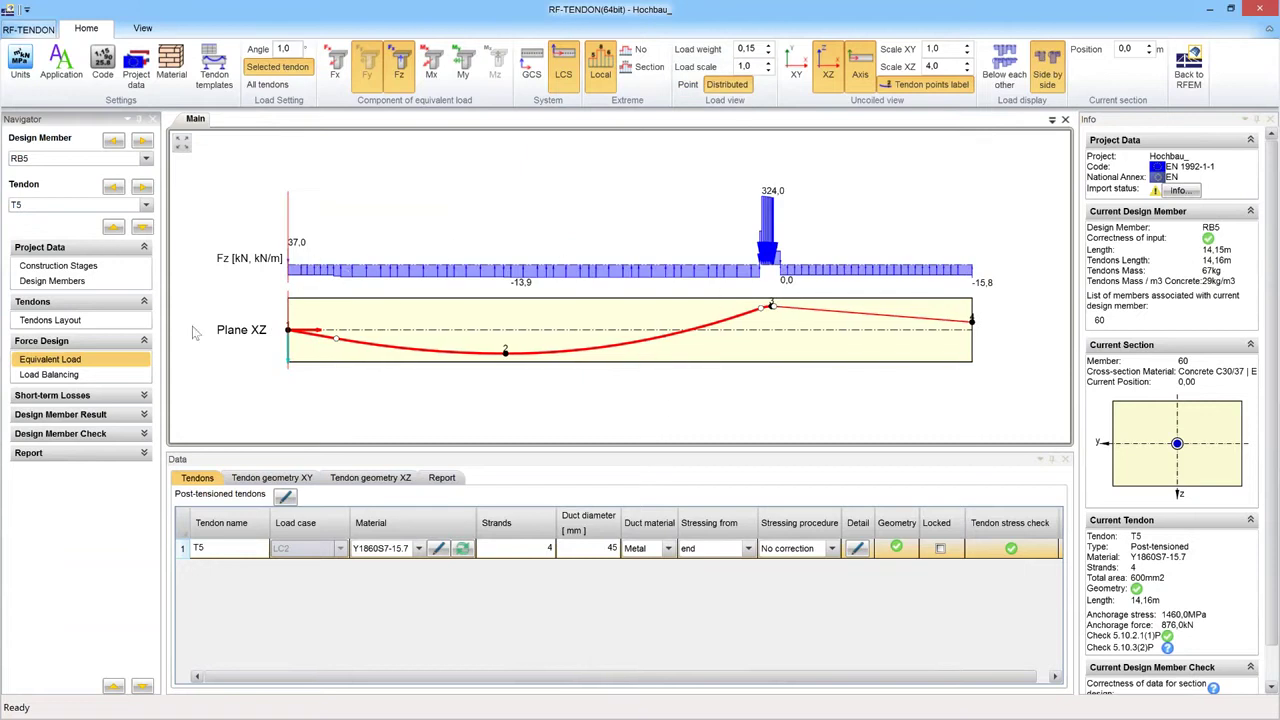
- Examine the load balancing of RB5 with its unbalanced, external and equivalent load diagrams
click(75, 378)
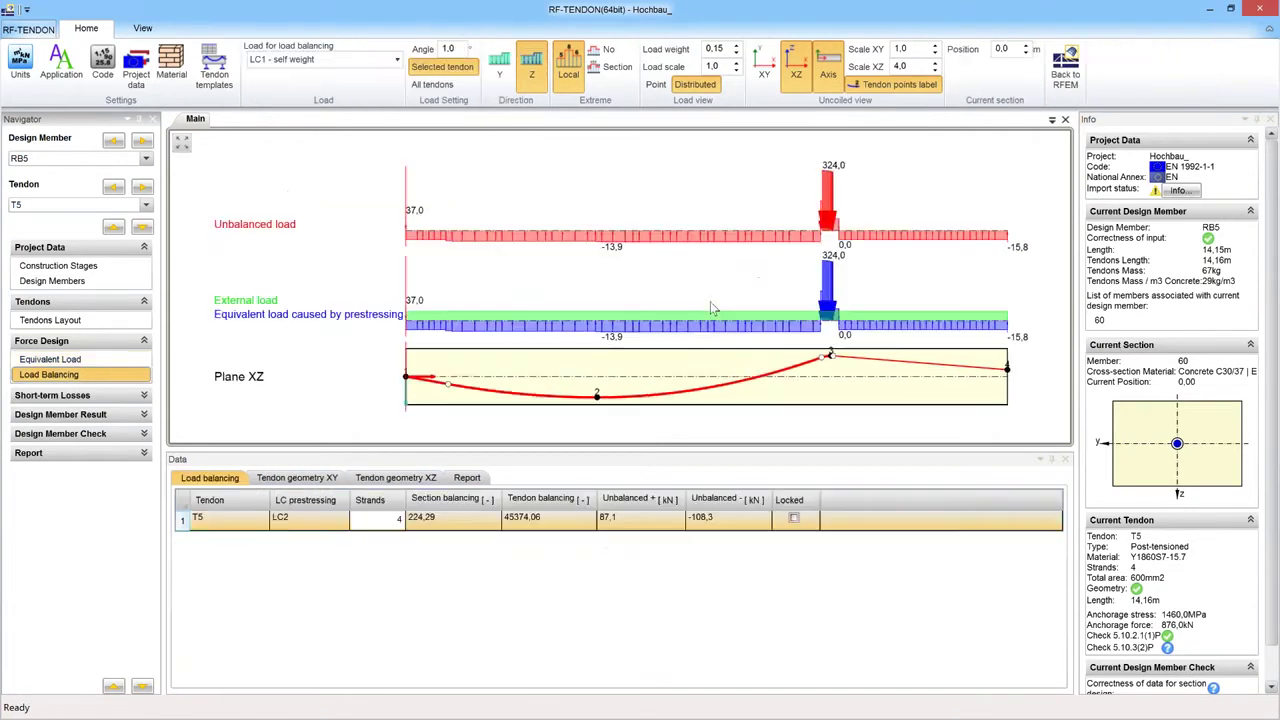
middle_drag(600, 291, 532, 286)
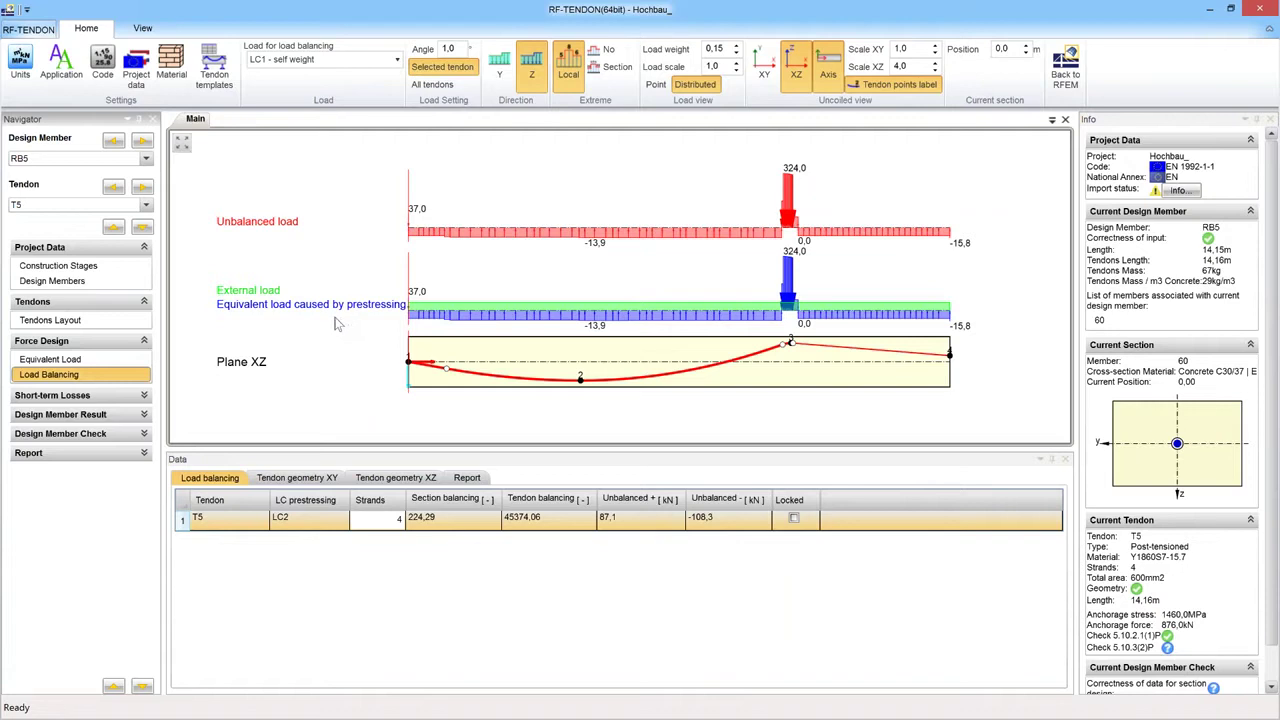
- Display the stress and losses diagram of tendon T5 and compare its scaling from zero and from the minimum
click(88, 397)
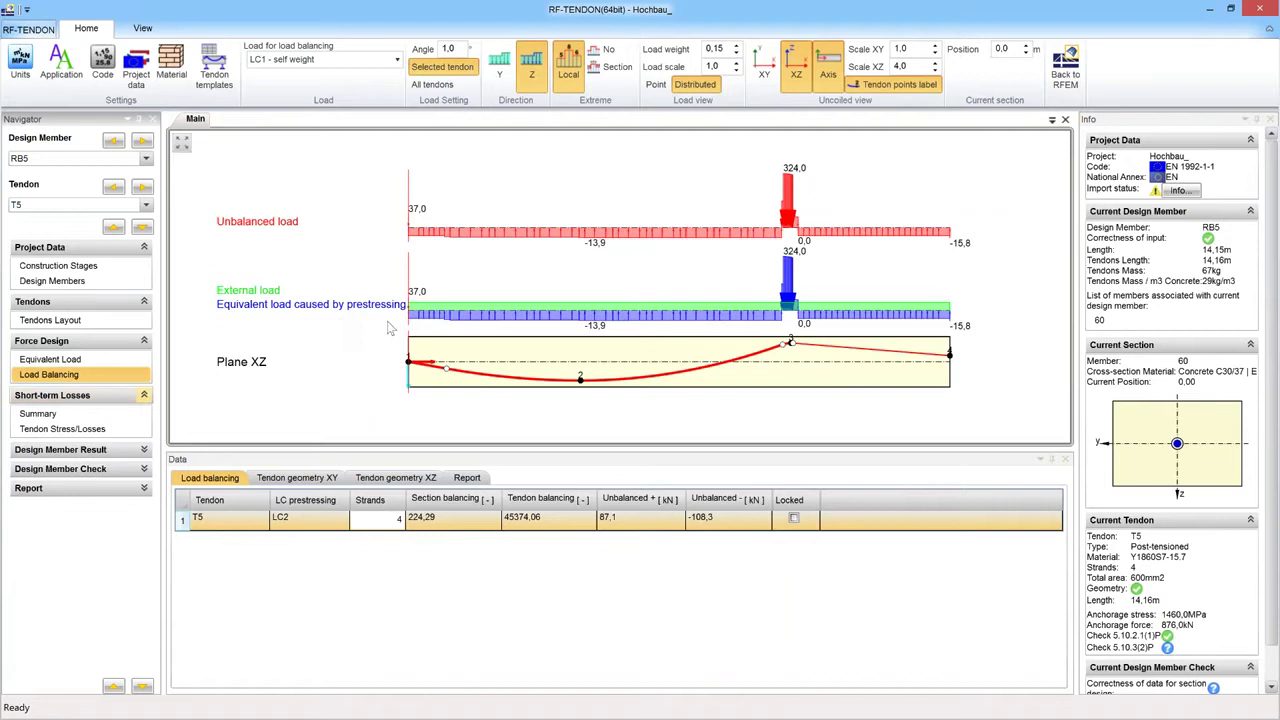
click(62, 430)
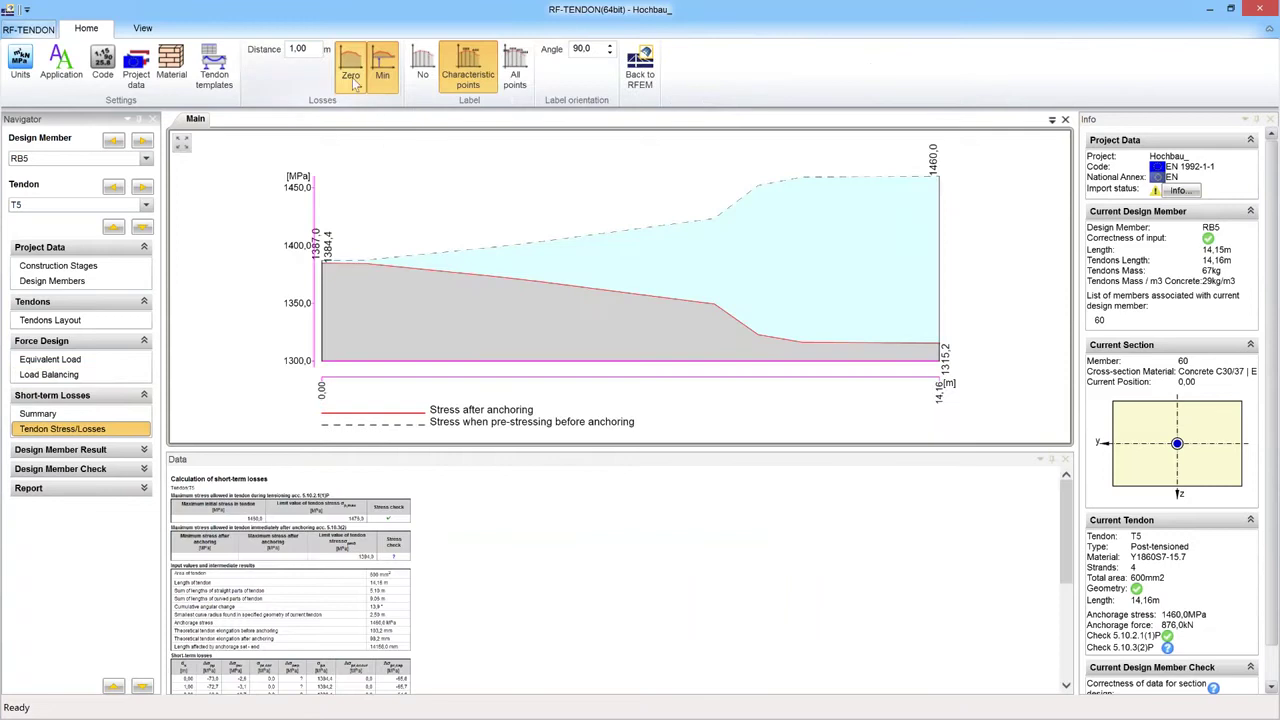
click(352, 77)
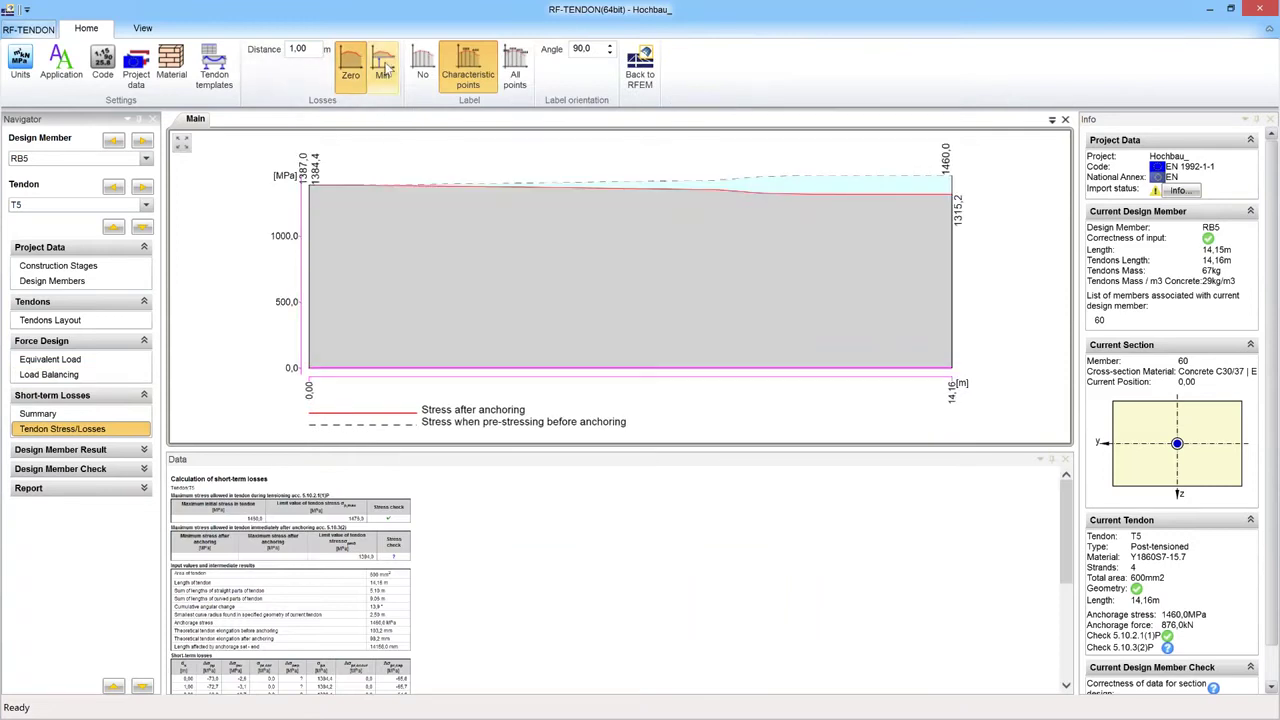
click(388, 66)
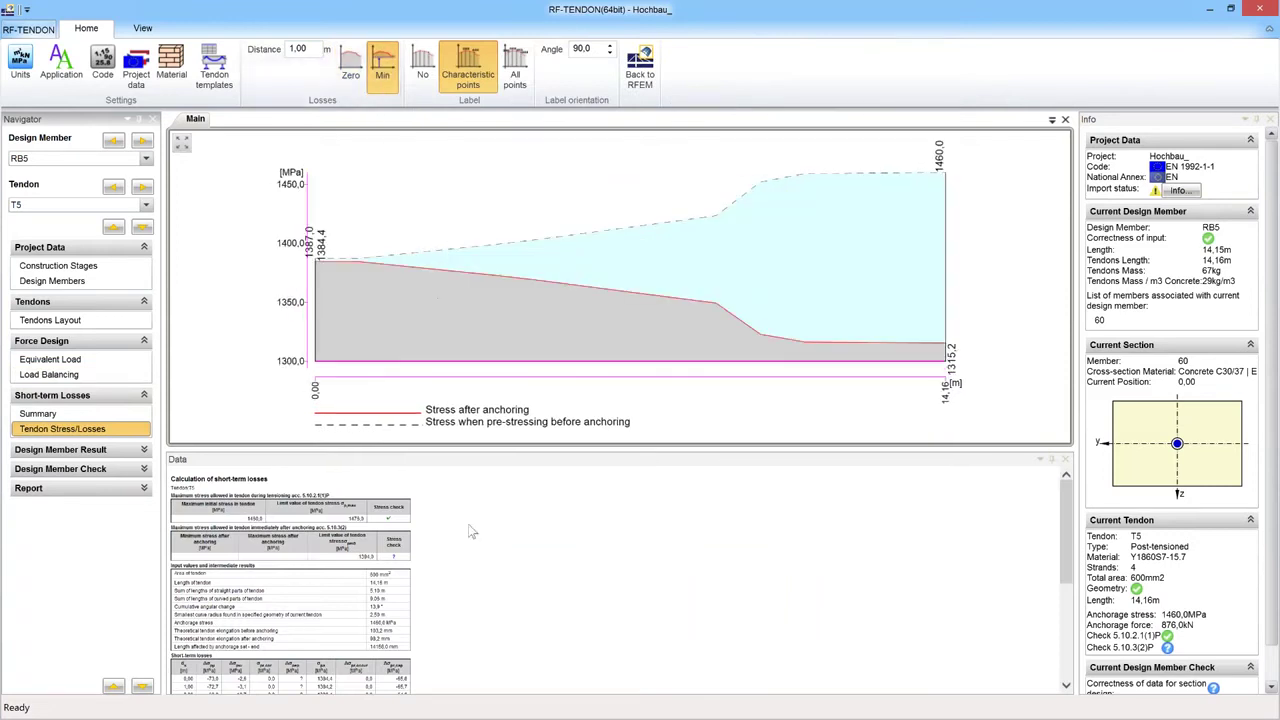
- Enlarge the short-term losses calculation report of tendon T5 and read its tables through to the symbol explanations
ctrl+scroll(466, 541, up, 4)
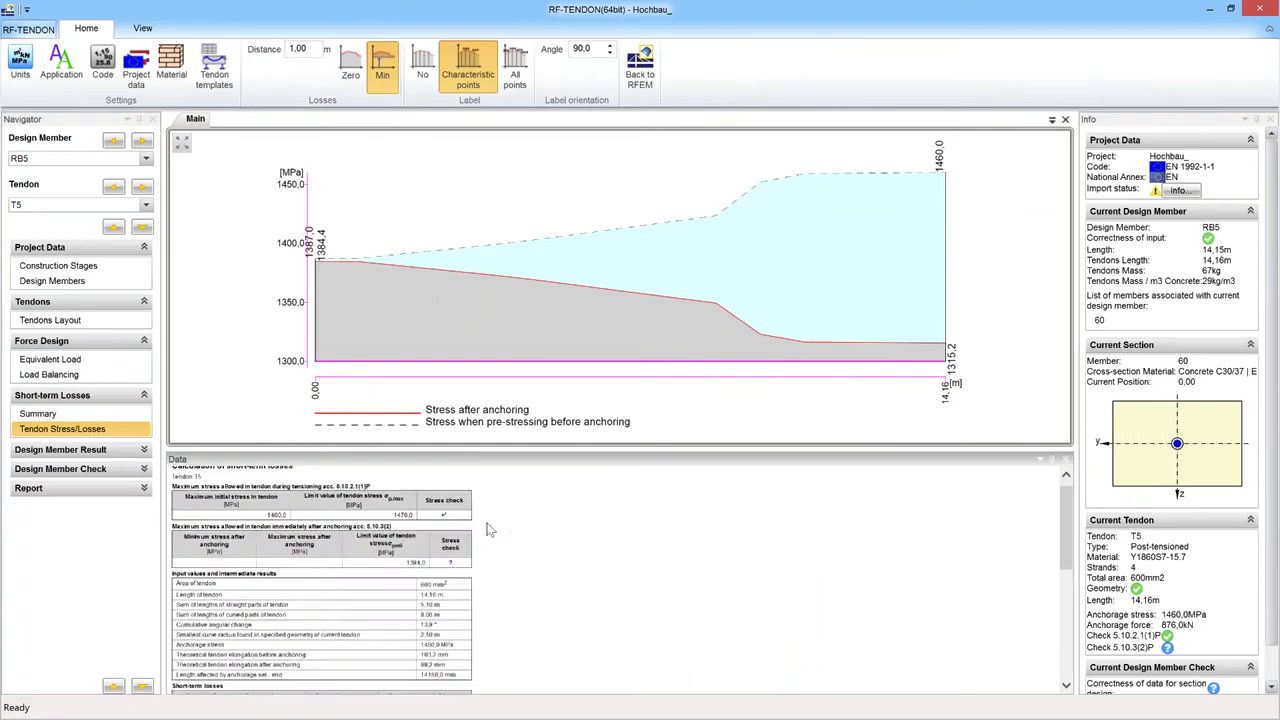
ctrl+scroll(641, 521, up, 3)
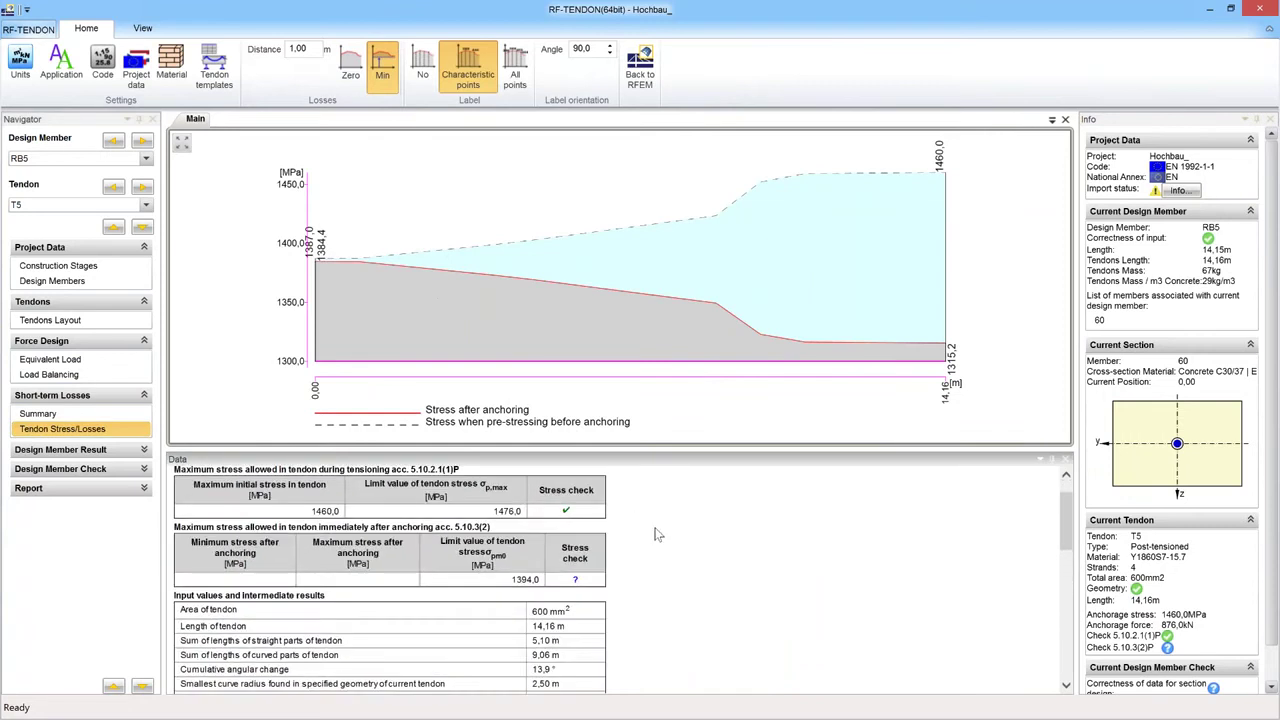
scroll(652, 526, down, 5)
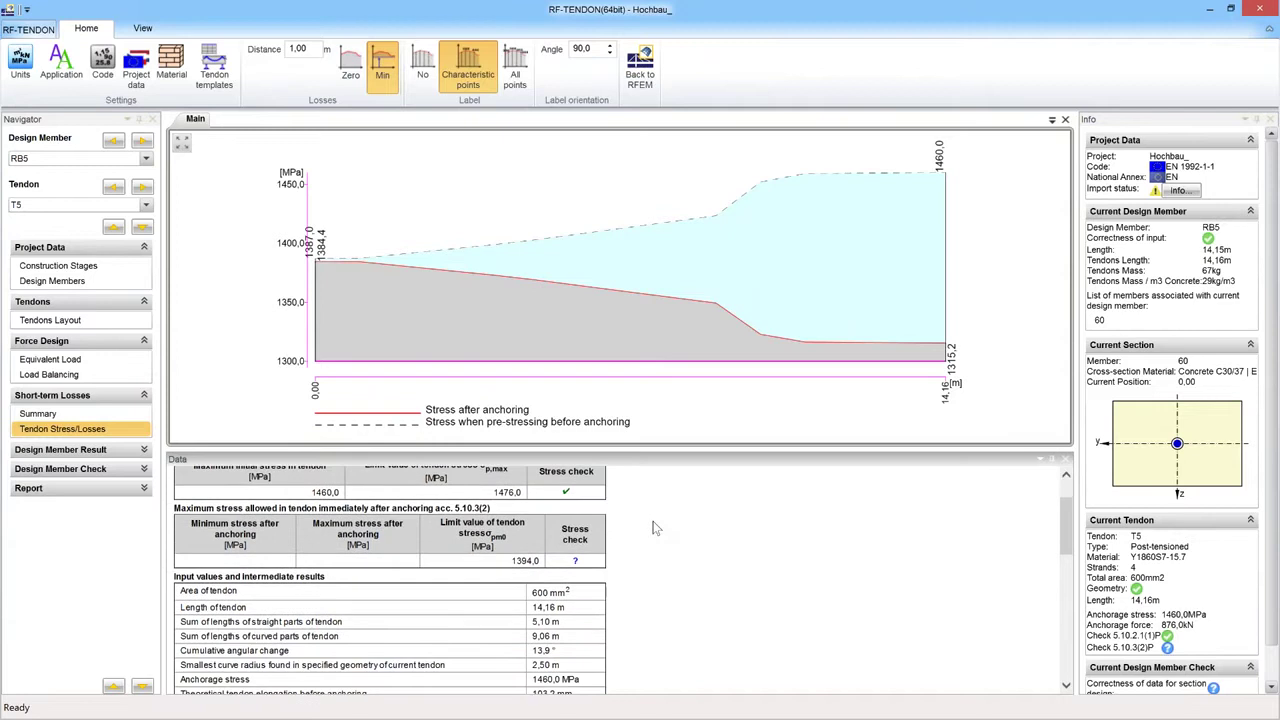
scroll(654, 528, down, 5)
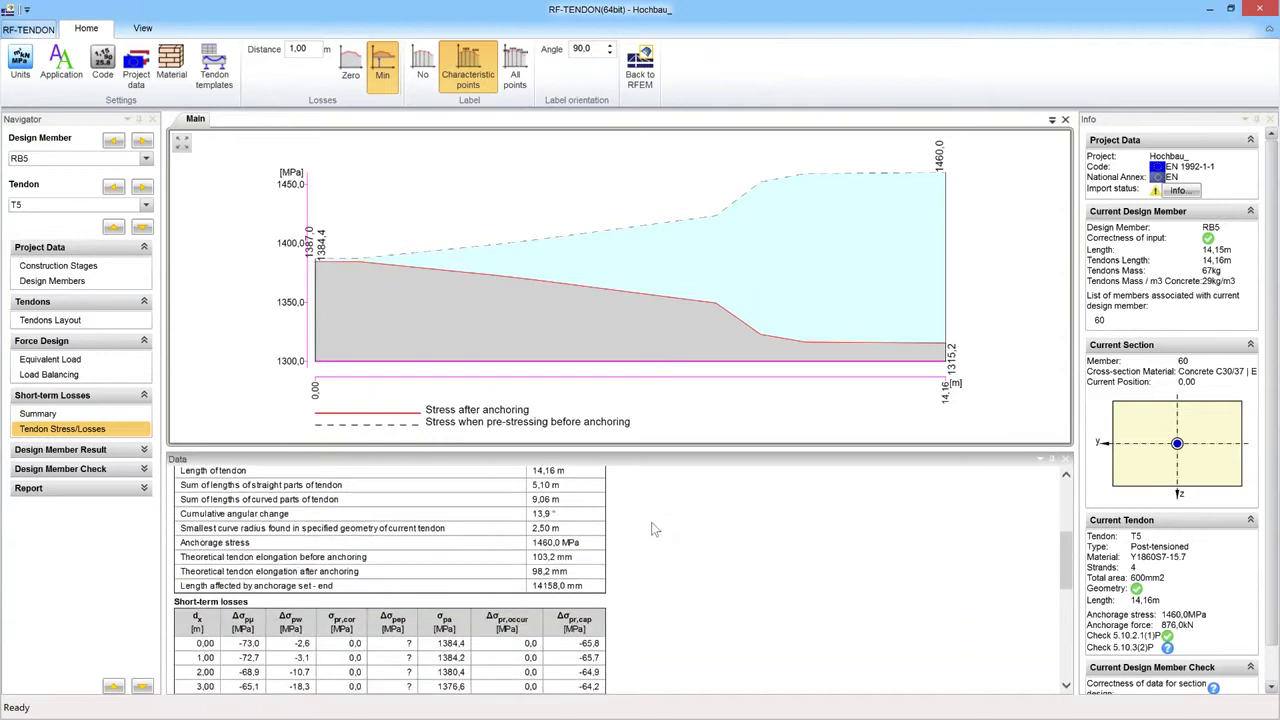
scroll(652, 530, down, 5)
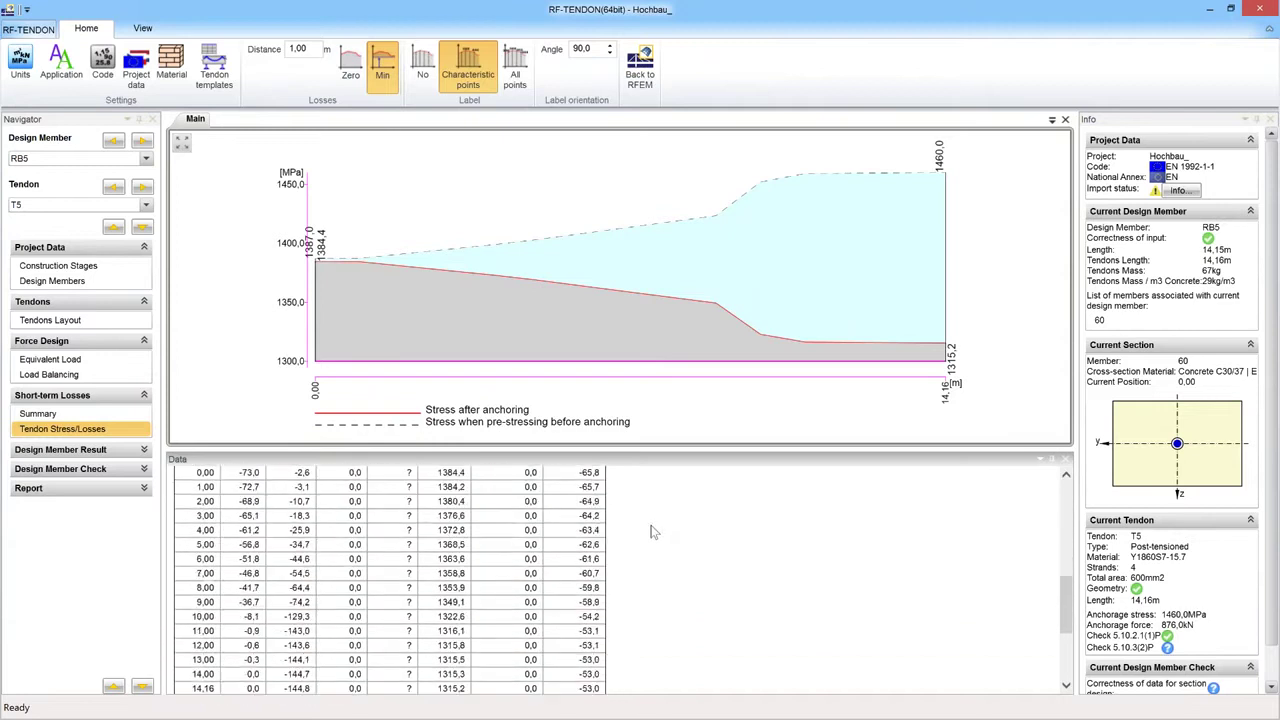
scroll(656, 524, down, 3)
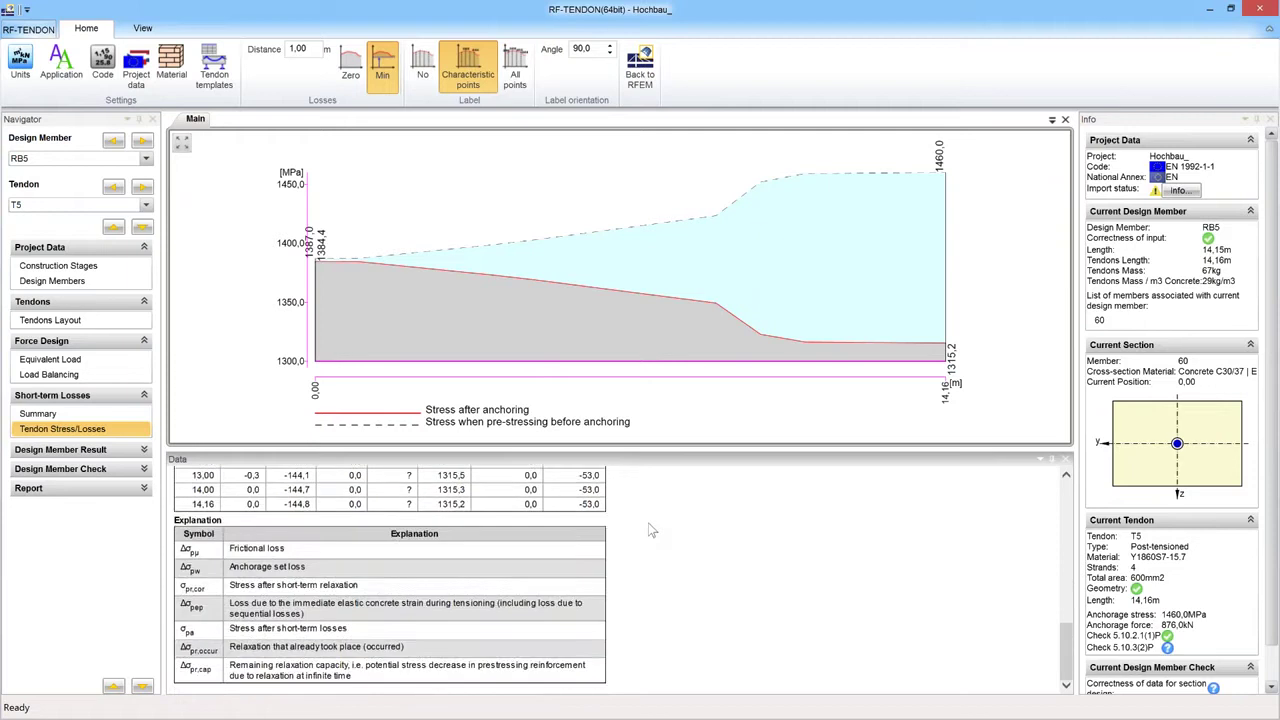
scroll(651, 523, up, 1)
- Review the short-term losses summary with the prestressing table and its symbol explanations
click(48, 426)
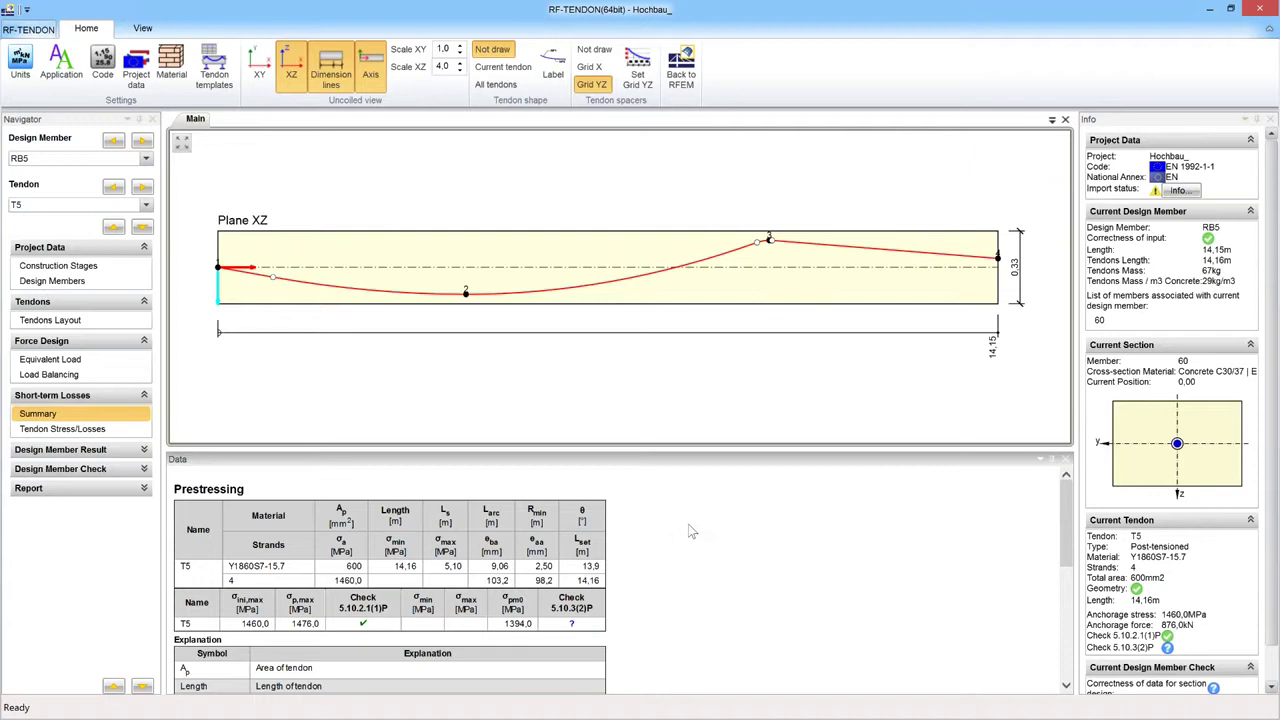
scroll(688, 530, down, 2)
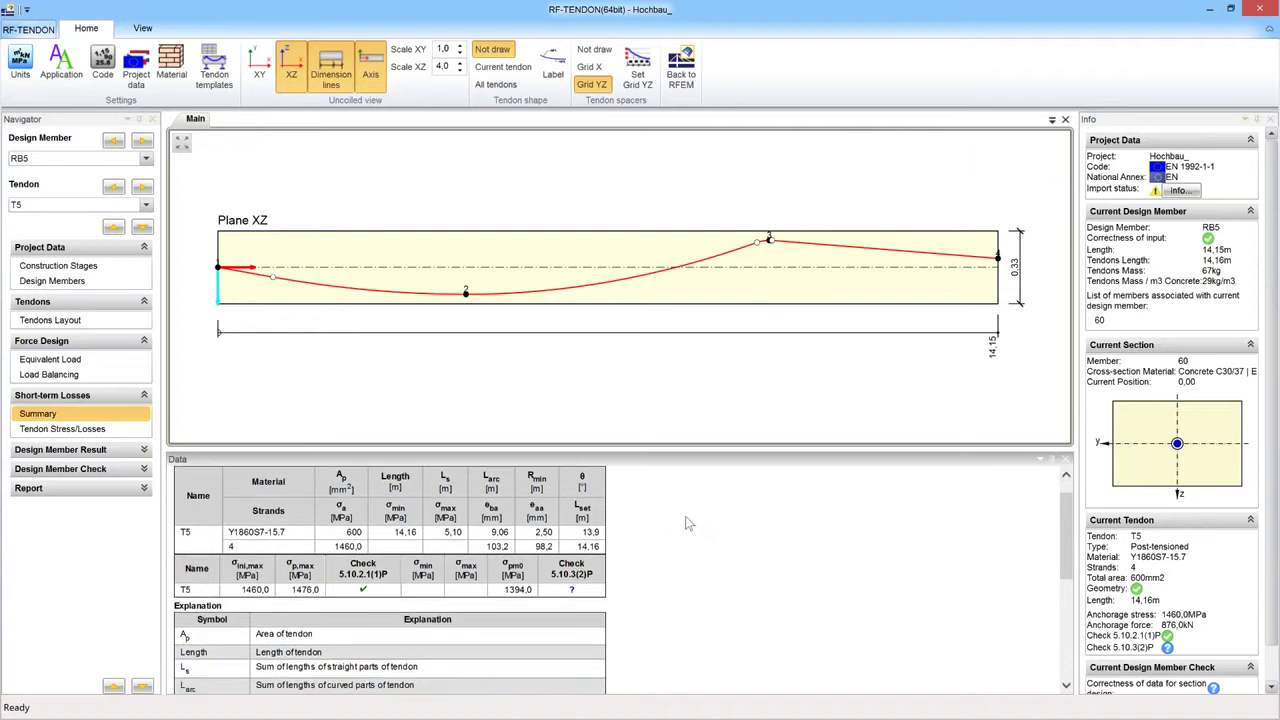
scroll(695, 522, down, 6)
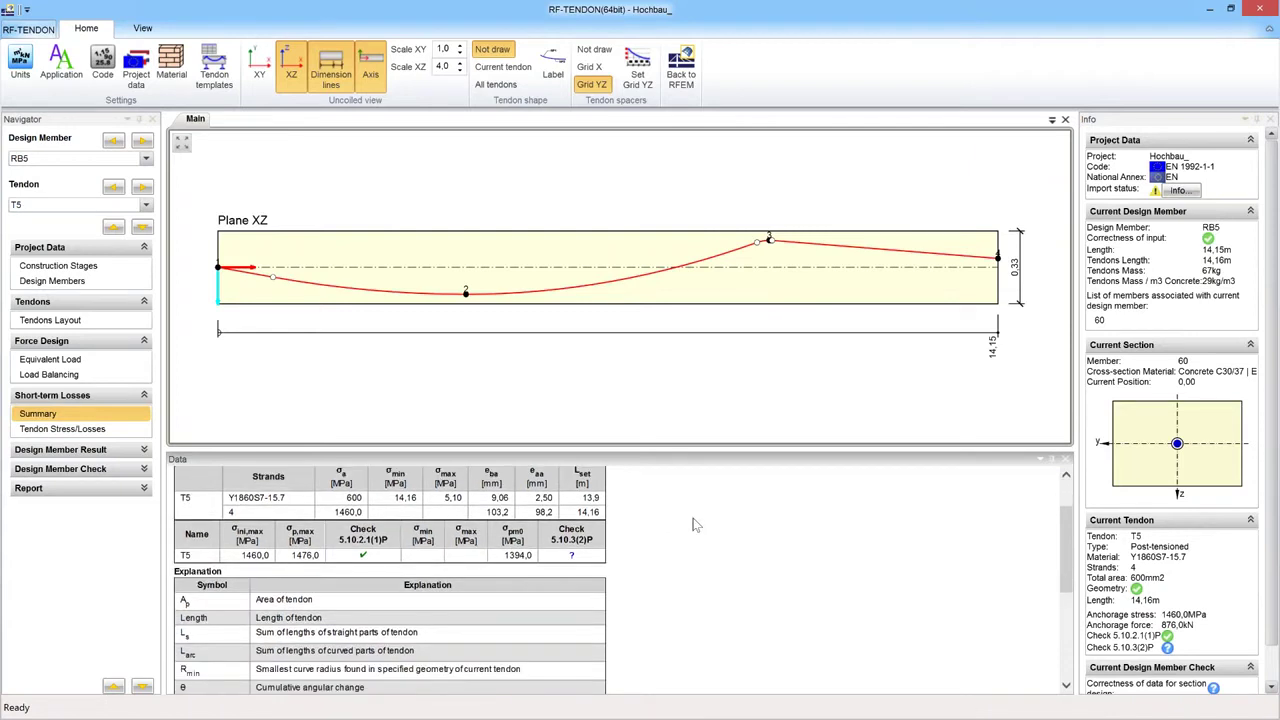
scroll(700, 525, down, 2)
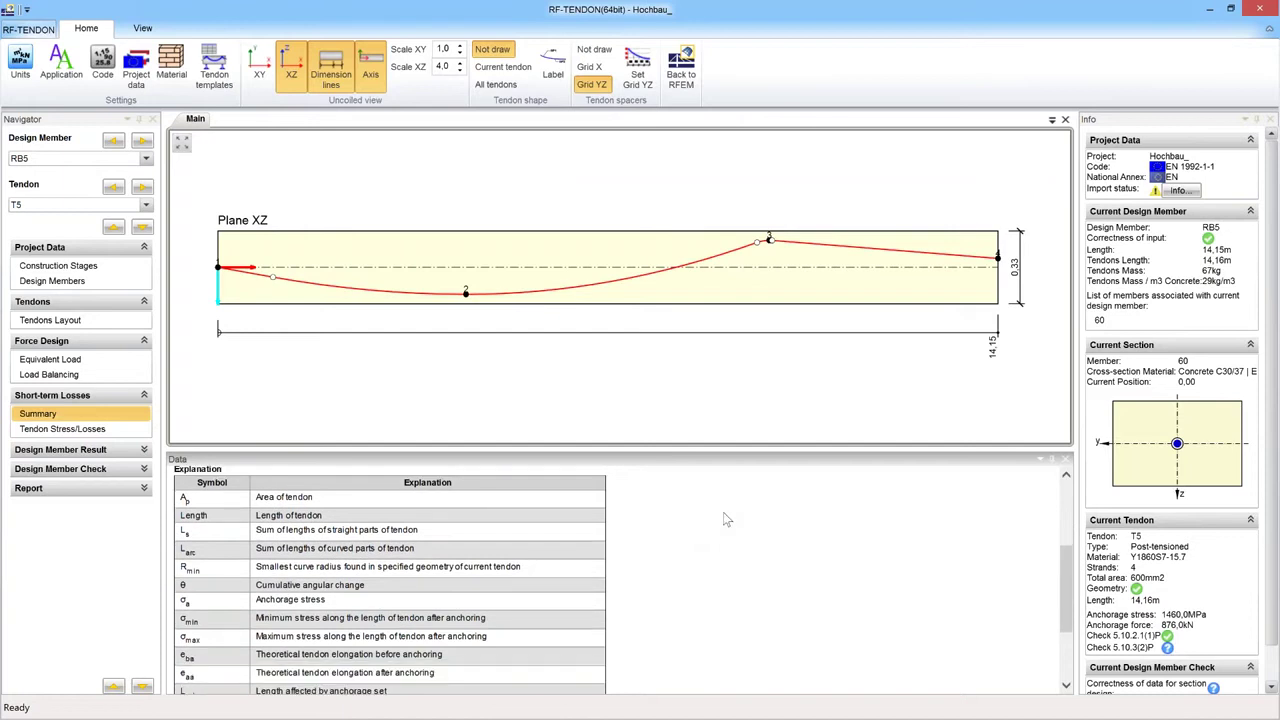
scroll(726, 514, down, 2)
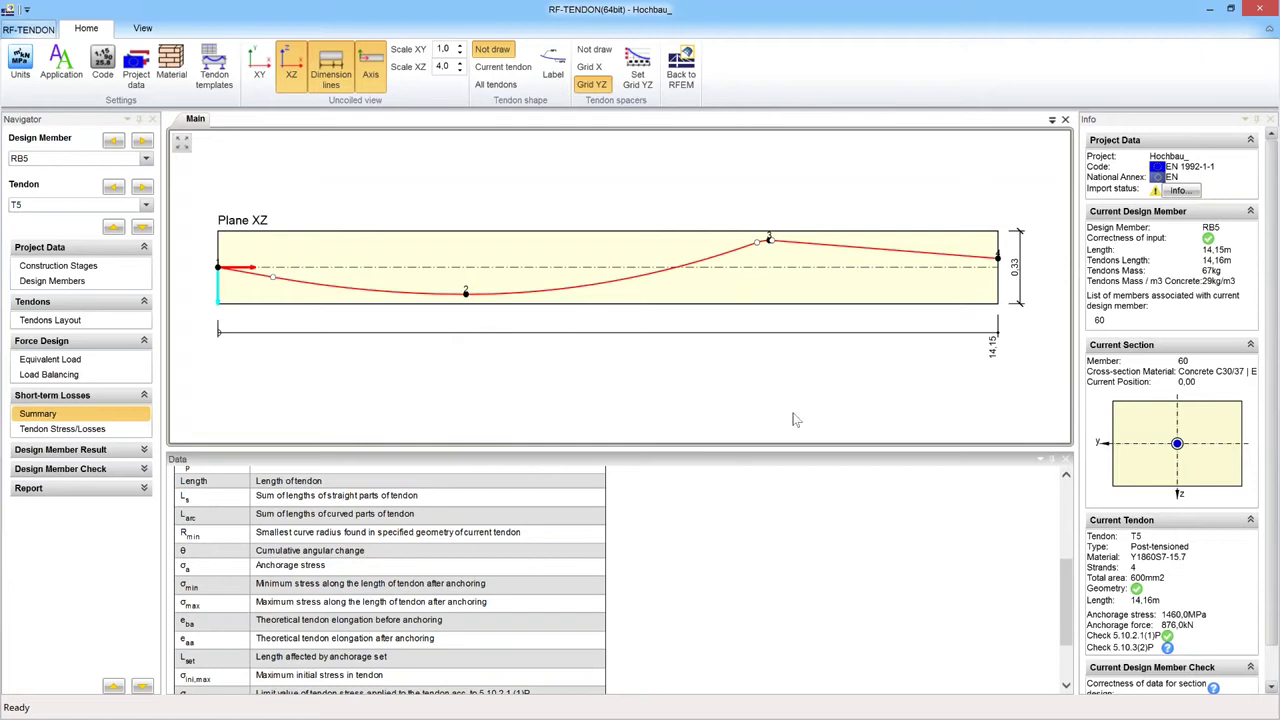
scroll(745, 518, up, 10)
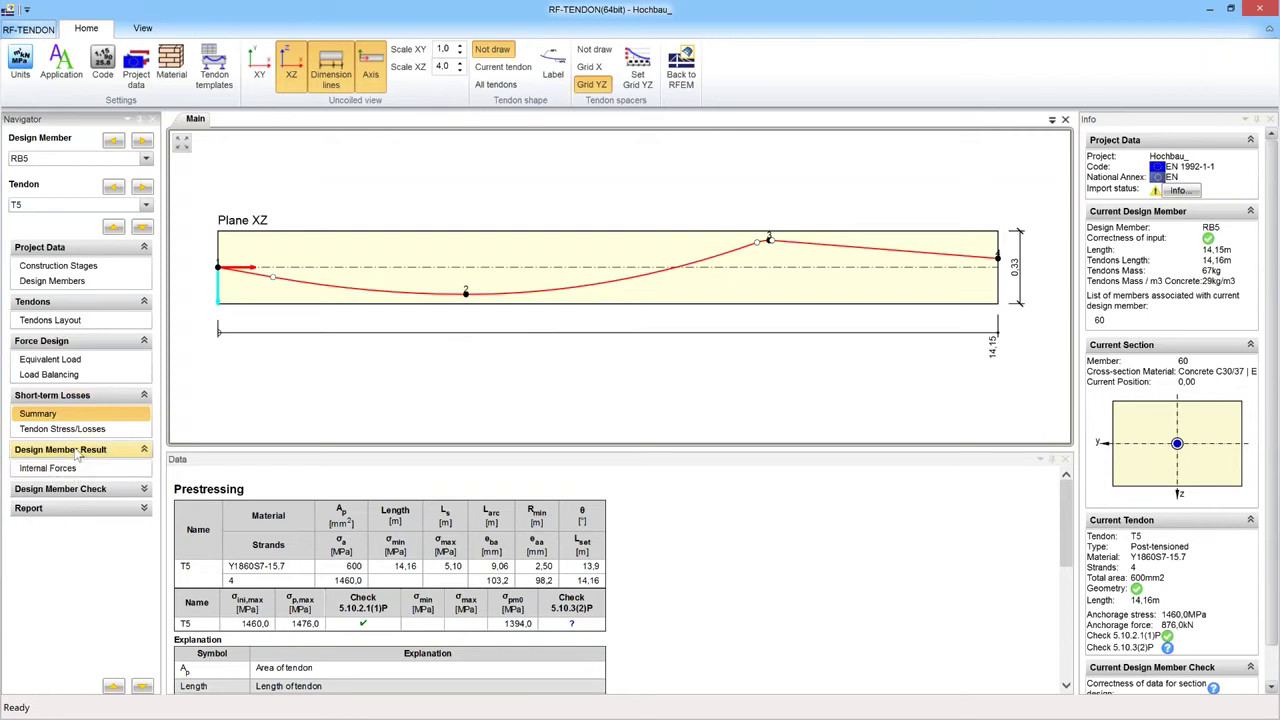
- Check the internal forces among the design member results of RB5
click(74, 451)
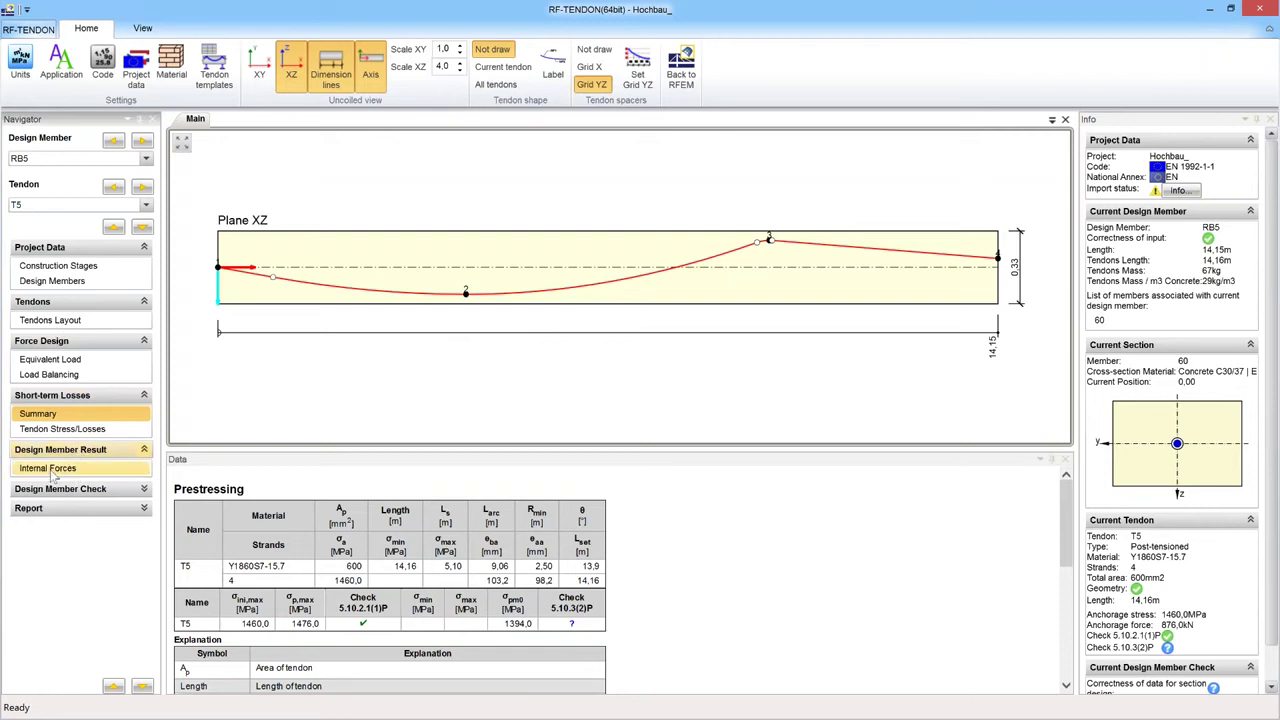
click(142, 470)
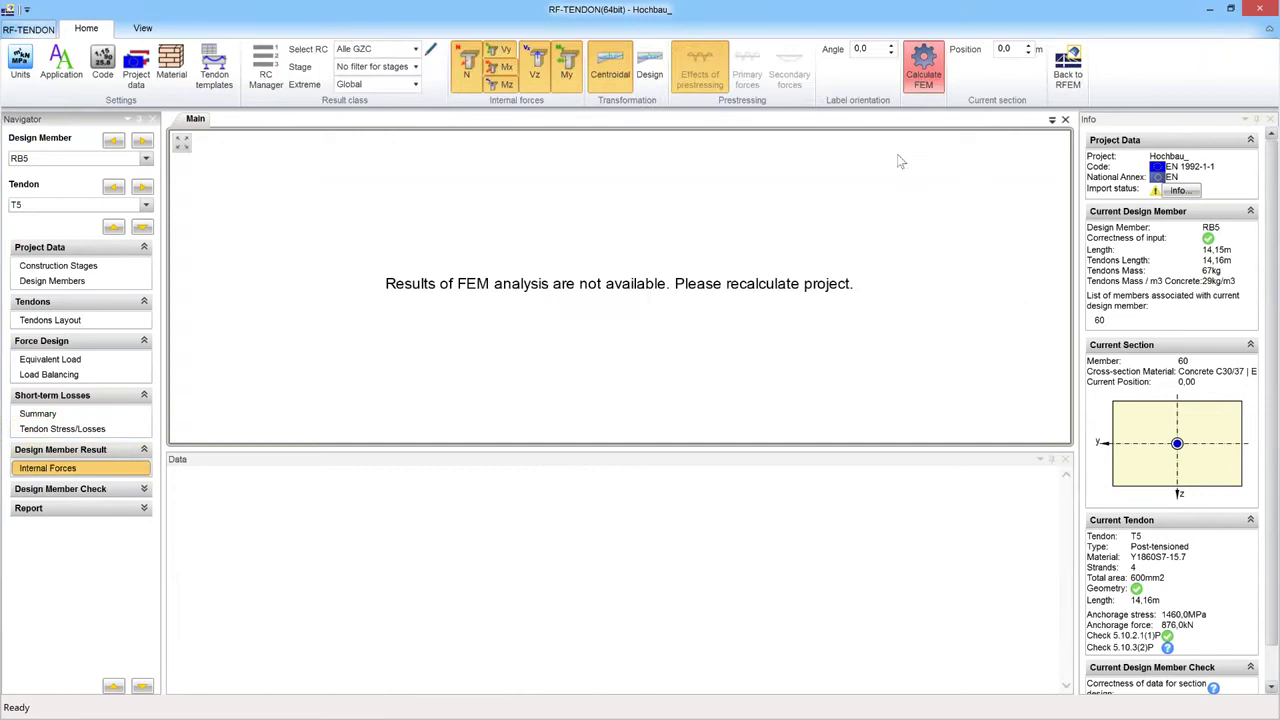
- Review the construction stages and the reinforcement zones in the design member check of RB5
click(80, 489)
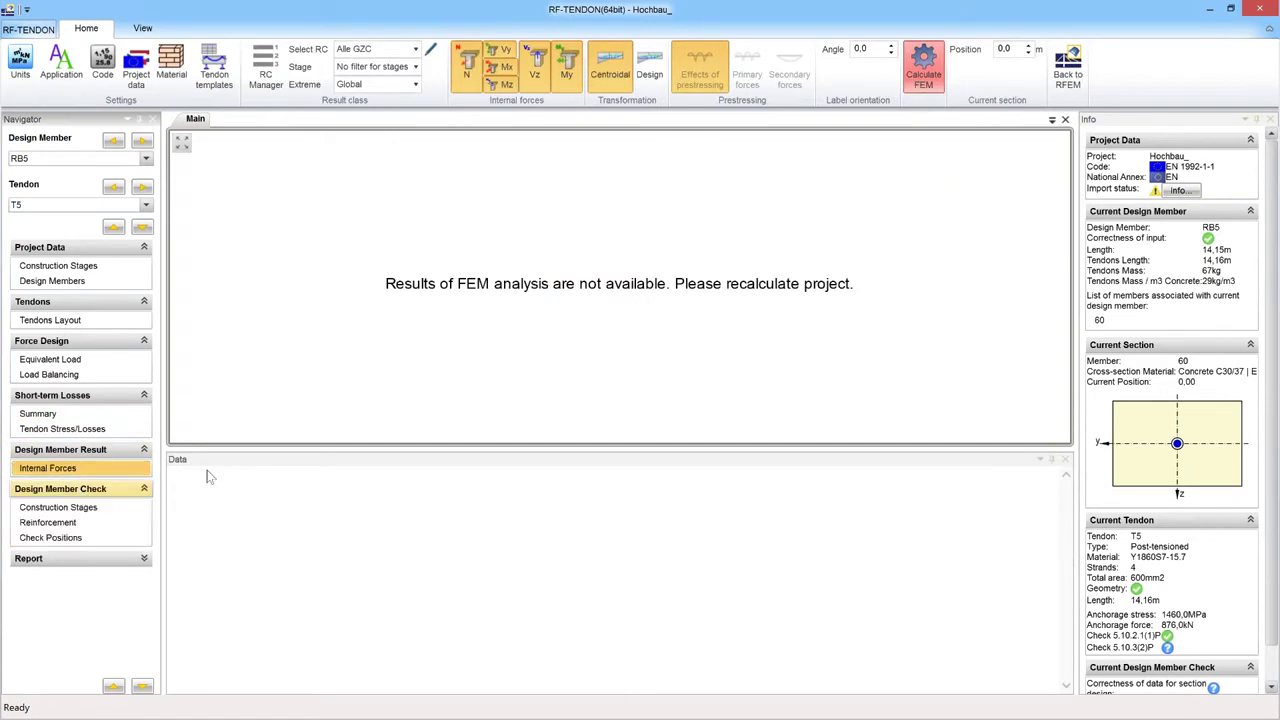
click(75, 508)
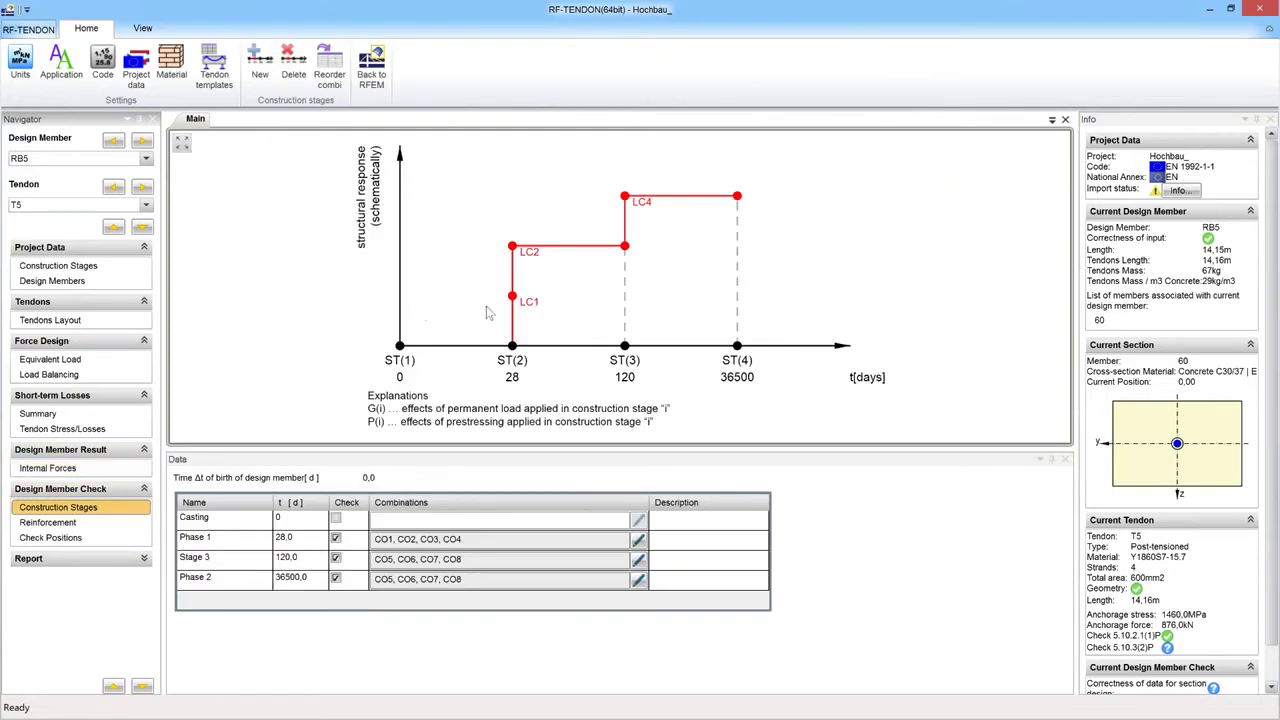
click(48, 523)
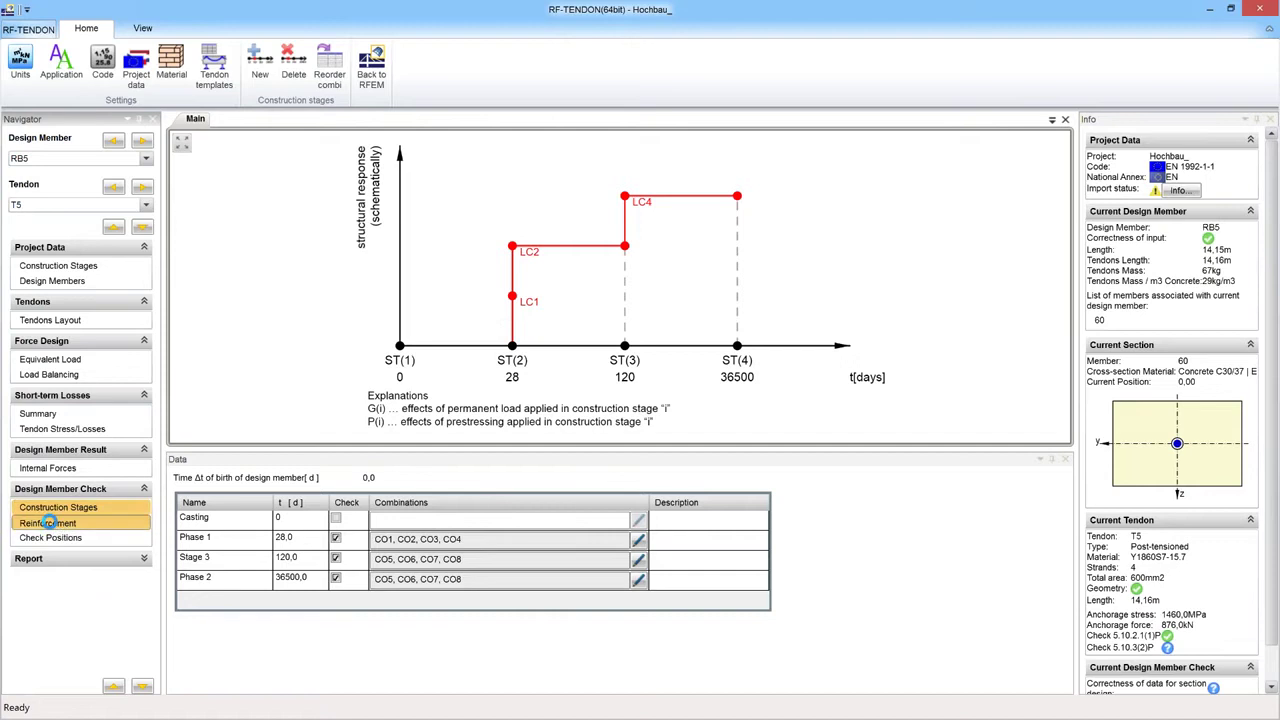
click(89, 526)
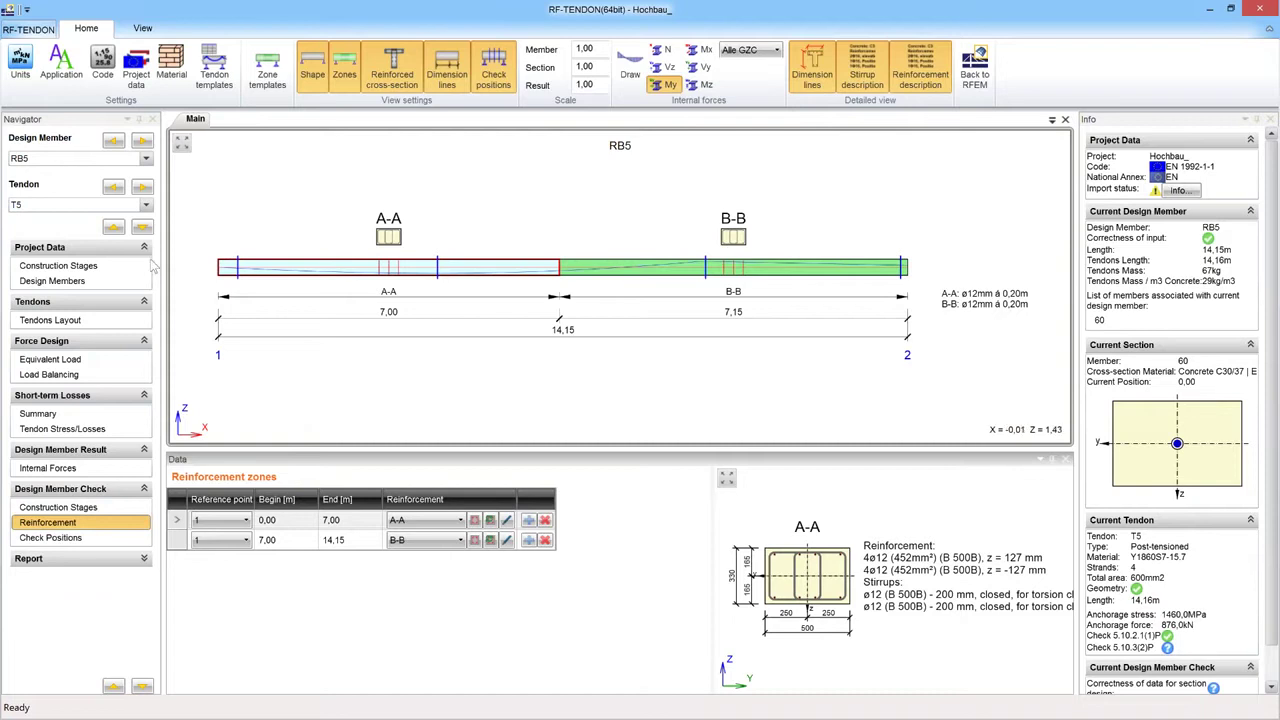
- View RB5's tendon layout in cross-section and move the current section position along the member to 14,15 m
click(72, 322)
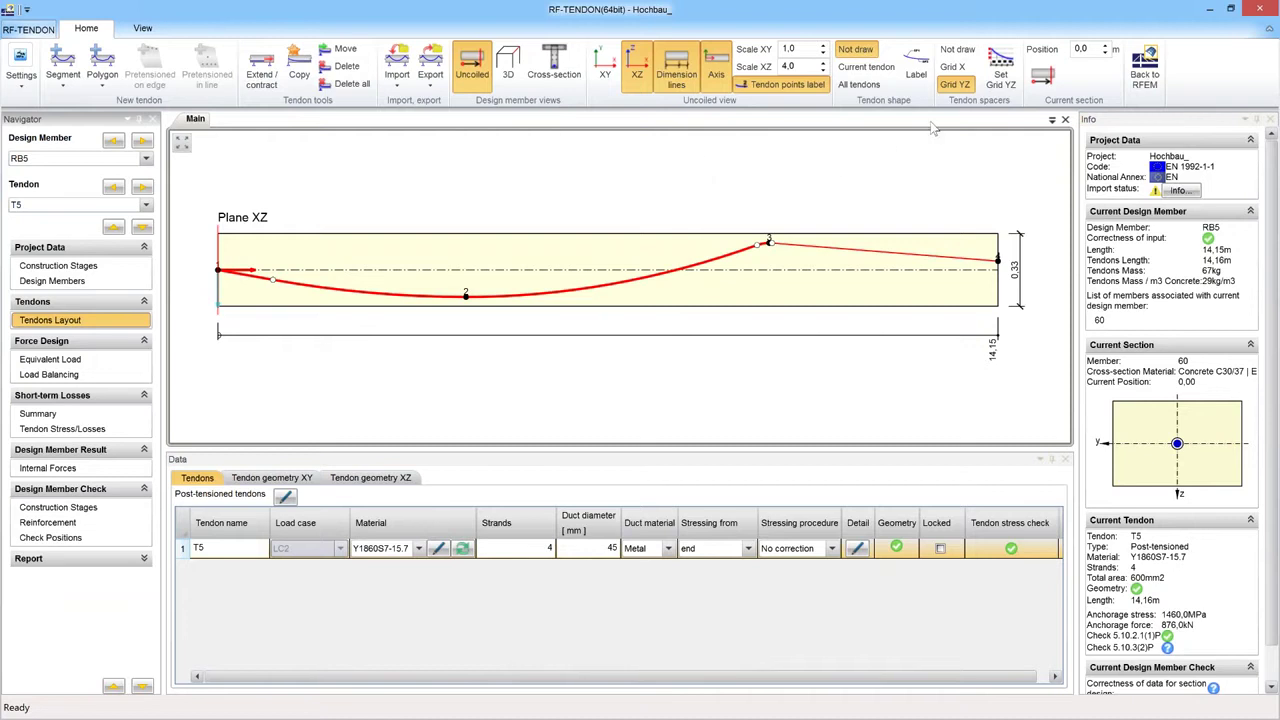
click(550, 70)
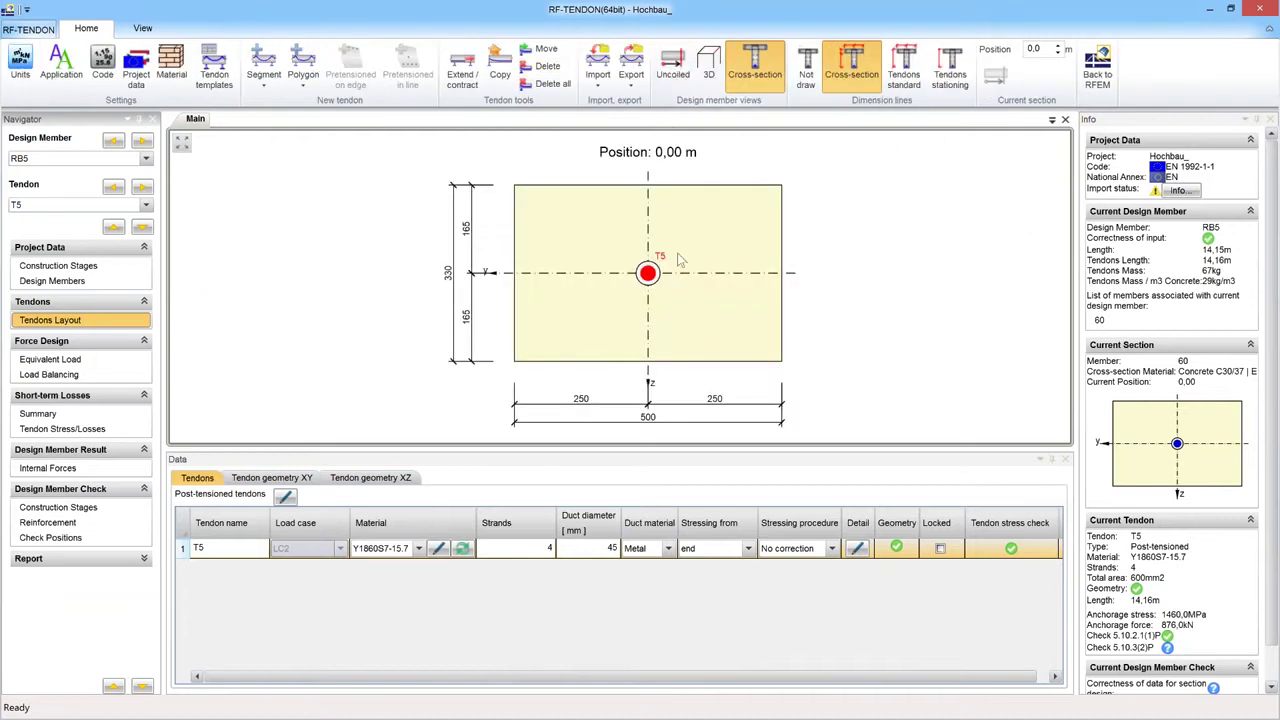
click(1057, 45)
drag(1058, 47, 1066, 53)
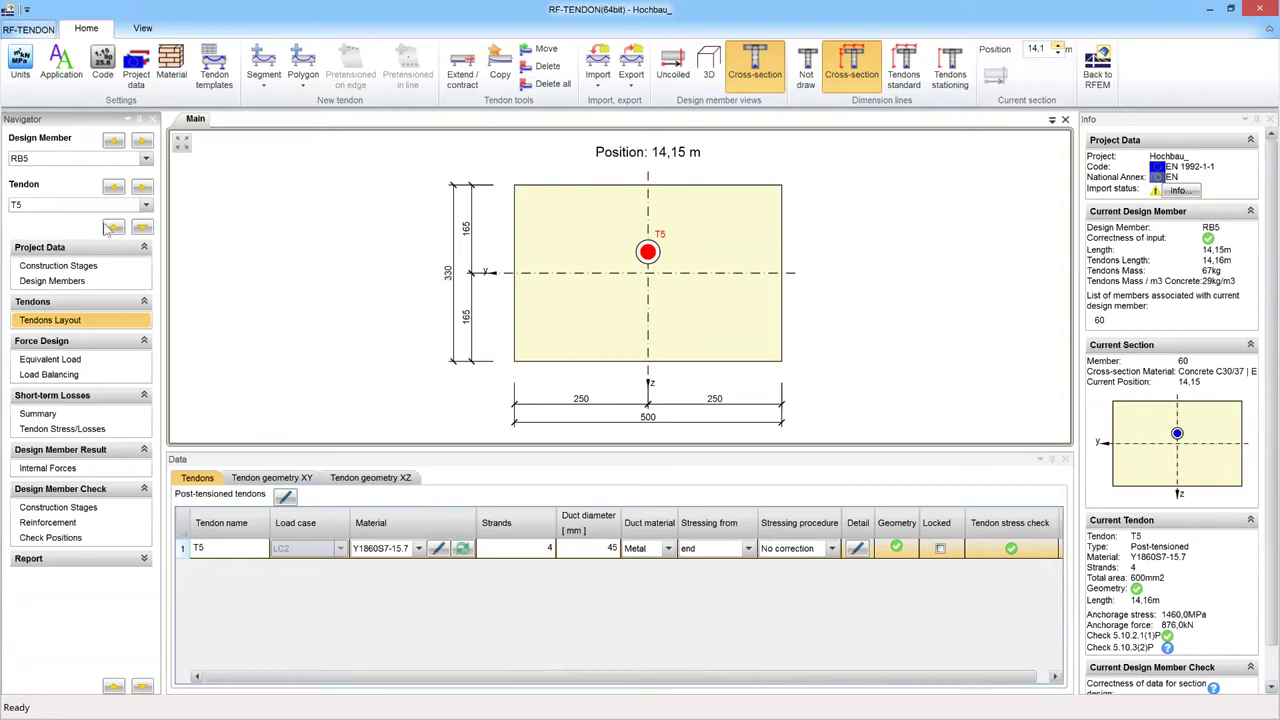
- Switch to design member RIB1 and advance its current cross-section position along the member to 17,00 m
click(146, 158)
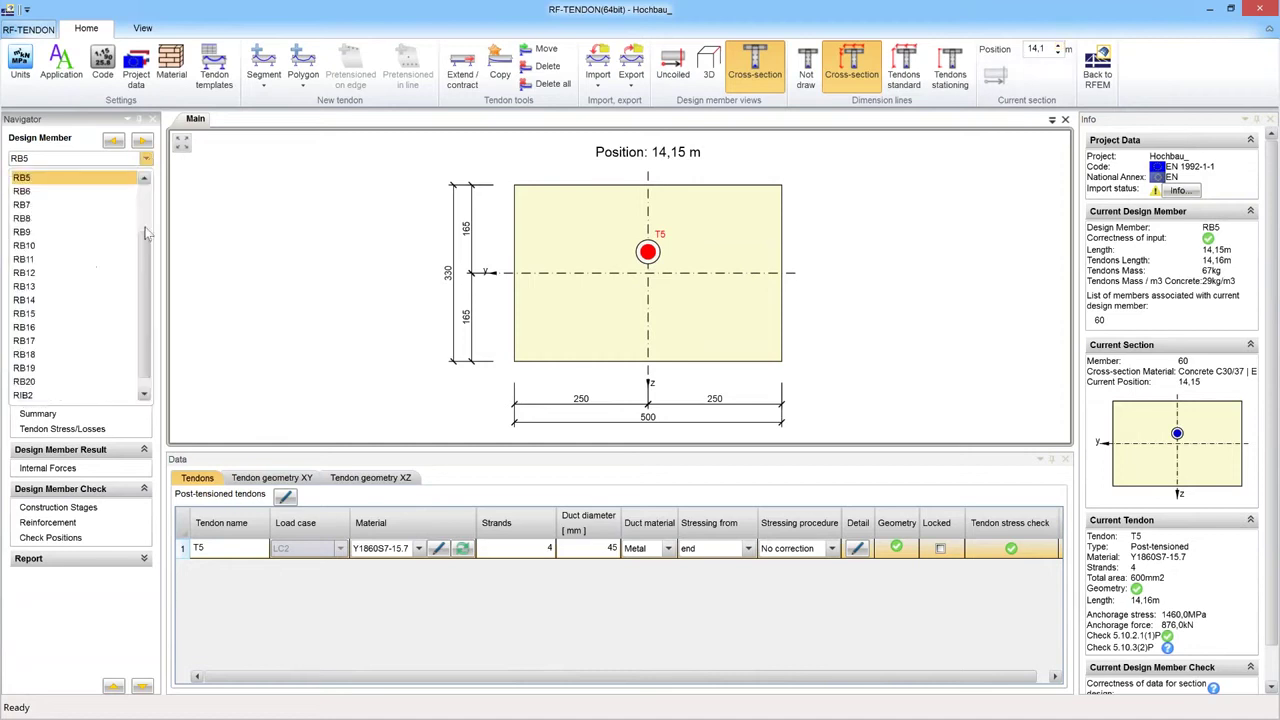
click(106, 178)
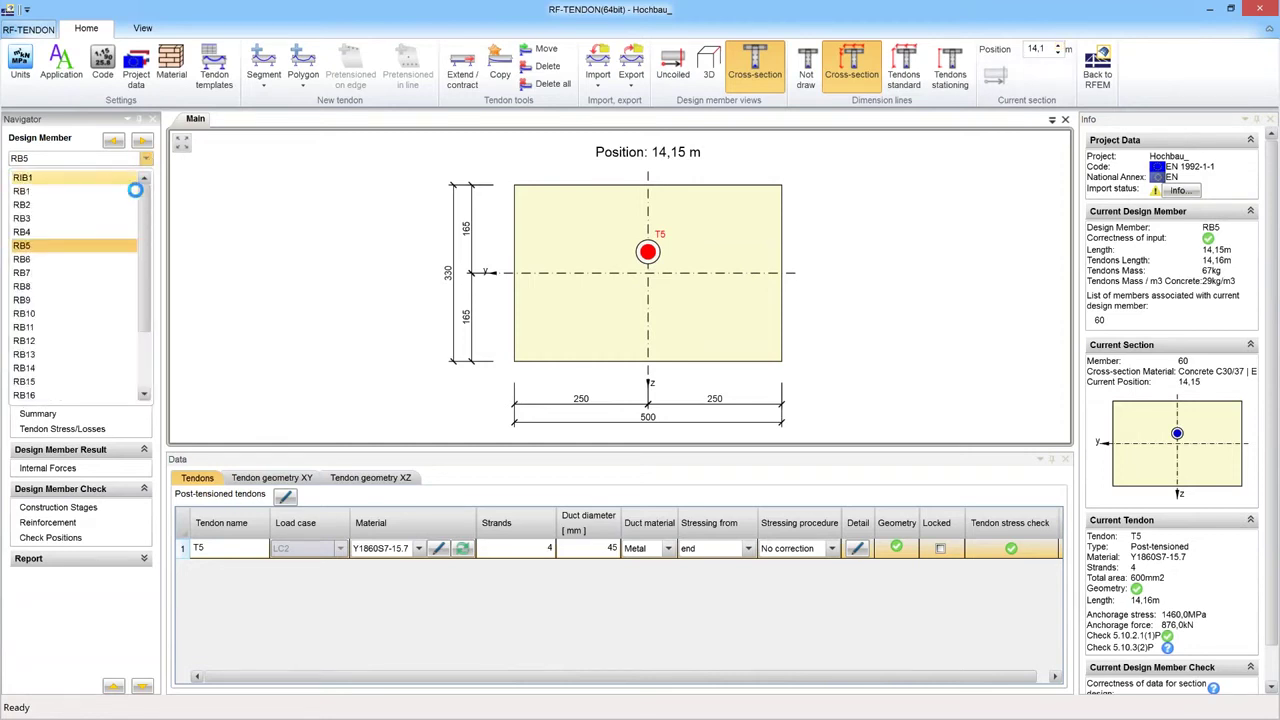
click(1058, 46)
click(1058, 46)
click(1058, 46)
click(1058, 47)
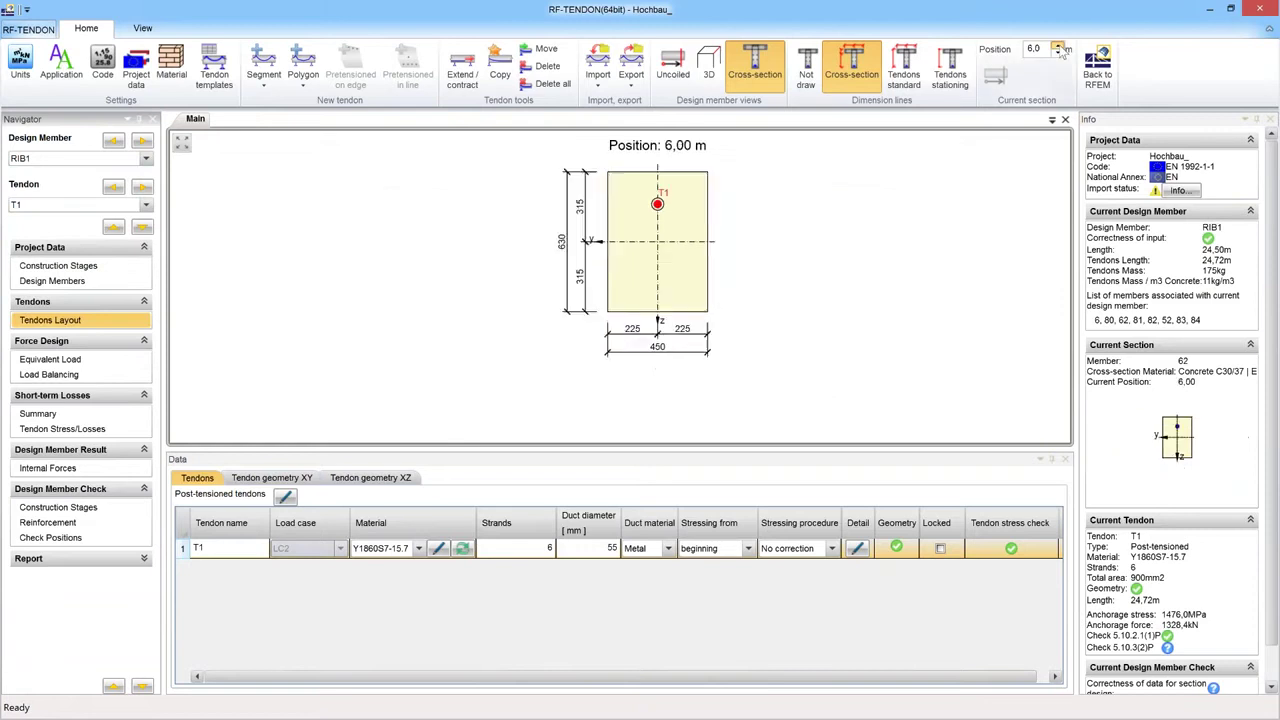
click(1058, 47)
click(1058, 47)
click(1058, 47)
click(1058, 47)
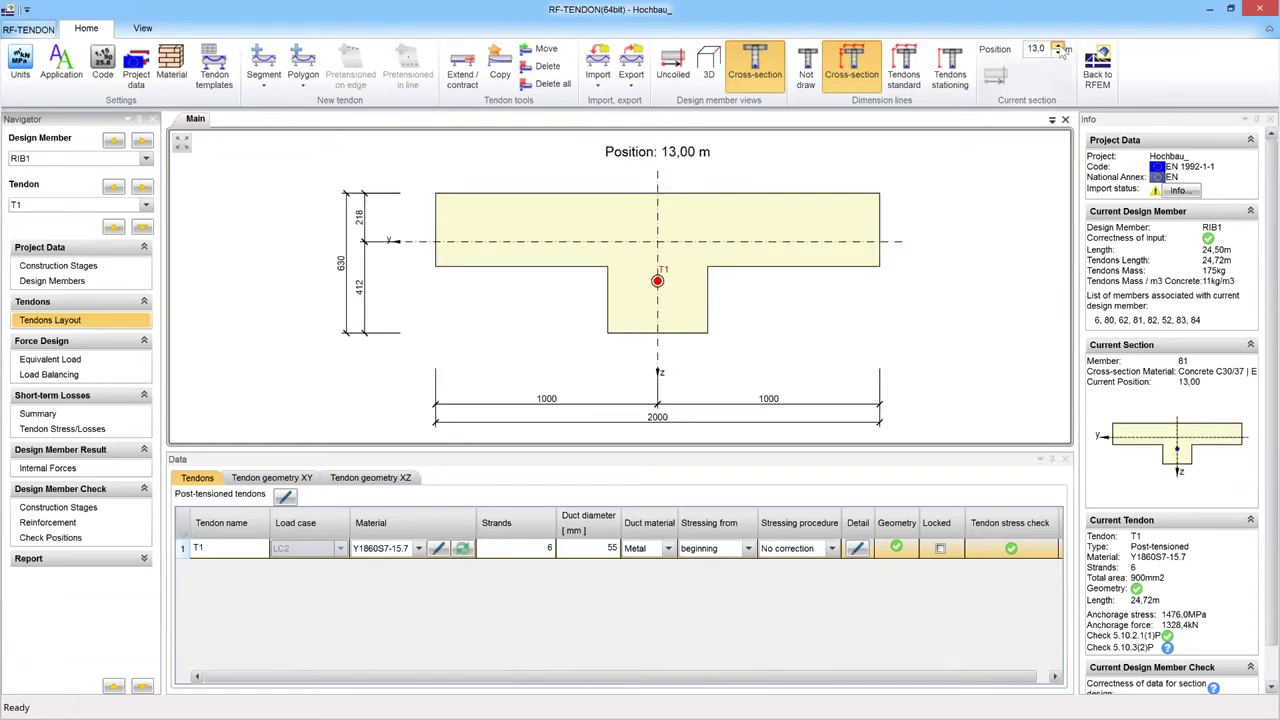
click(1058, 47)
click(1058, 47)
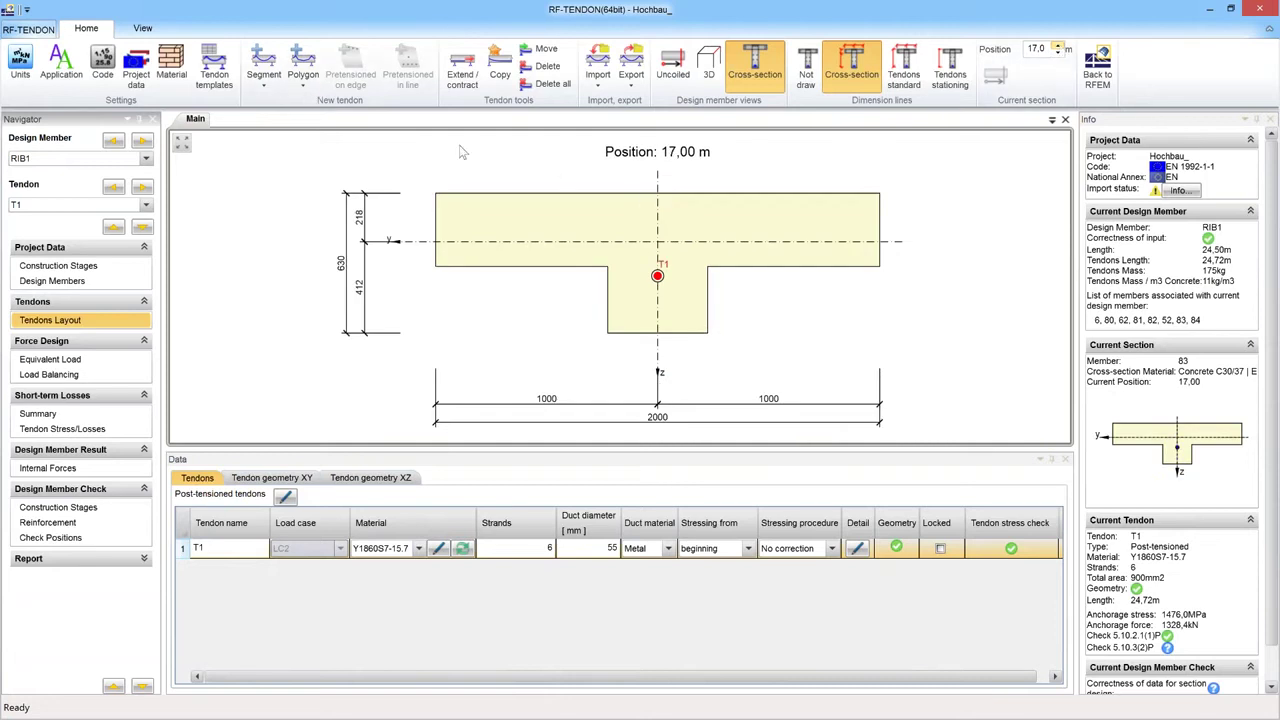
- Review RIB1's uncoiled tendon layout and reinforcement zones, and display RB5's reinforcement zones
click(676, 76)
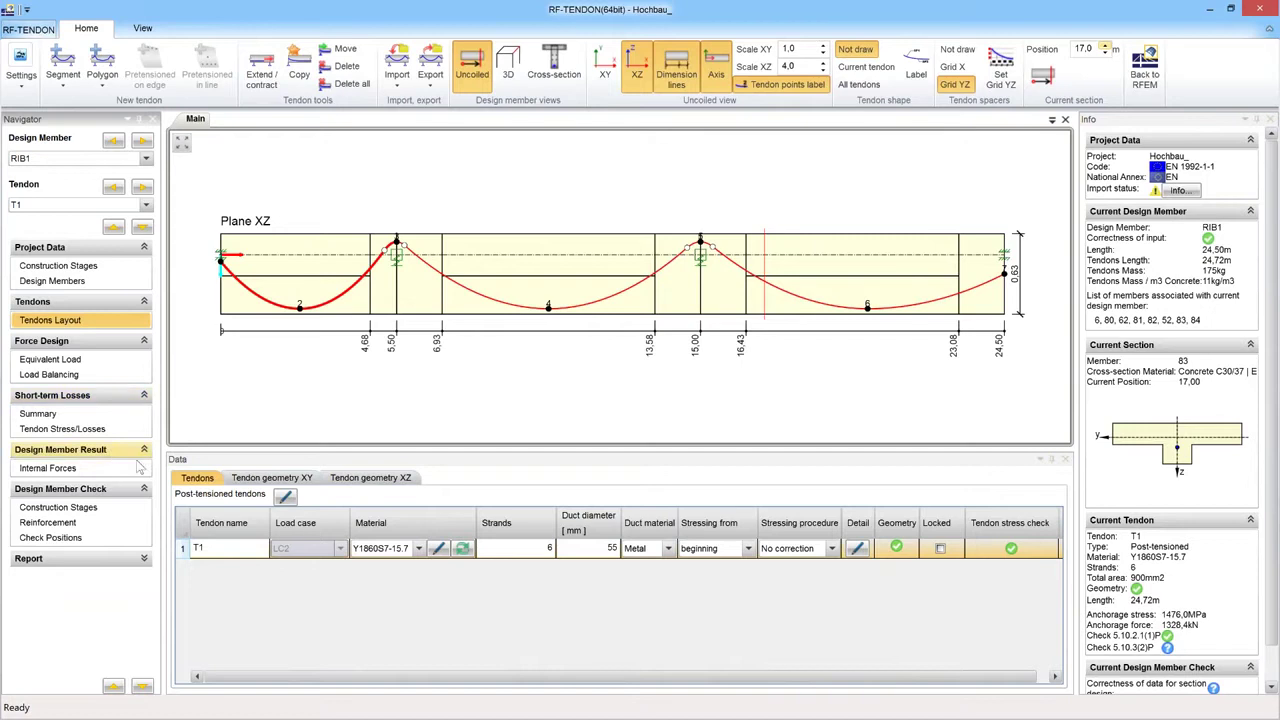
click(66, 524)
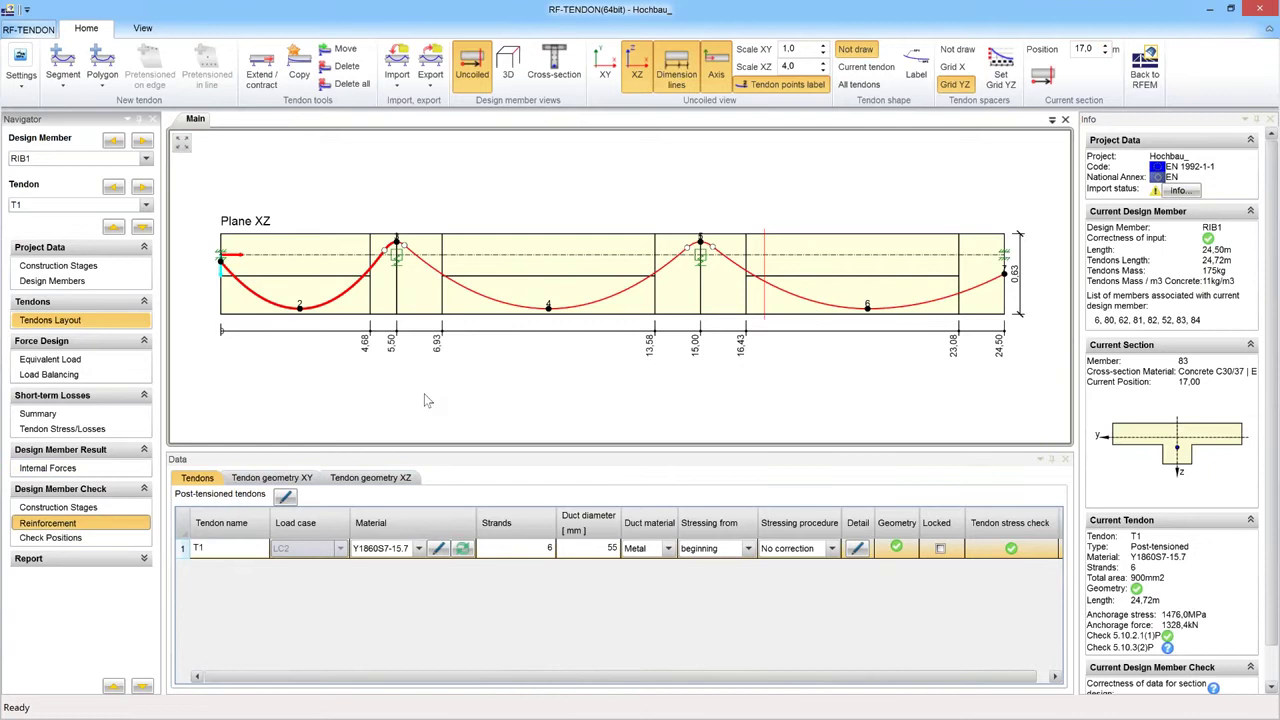
click(146, 158)
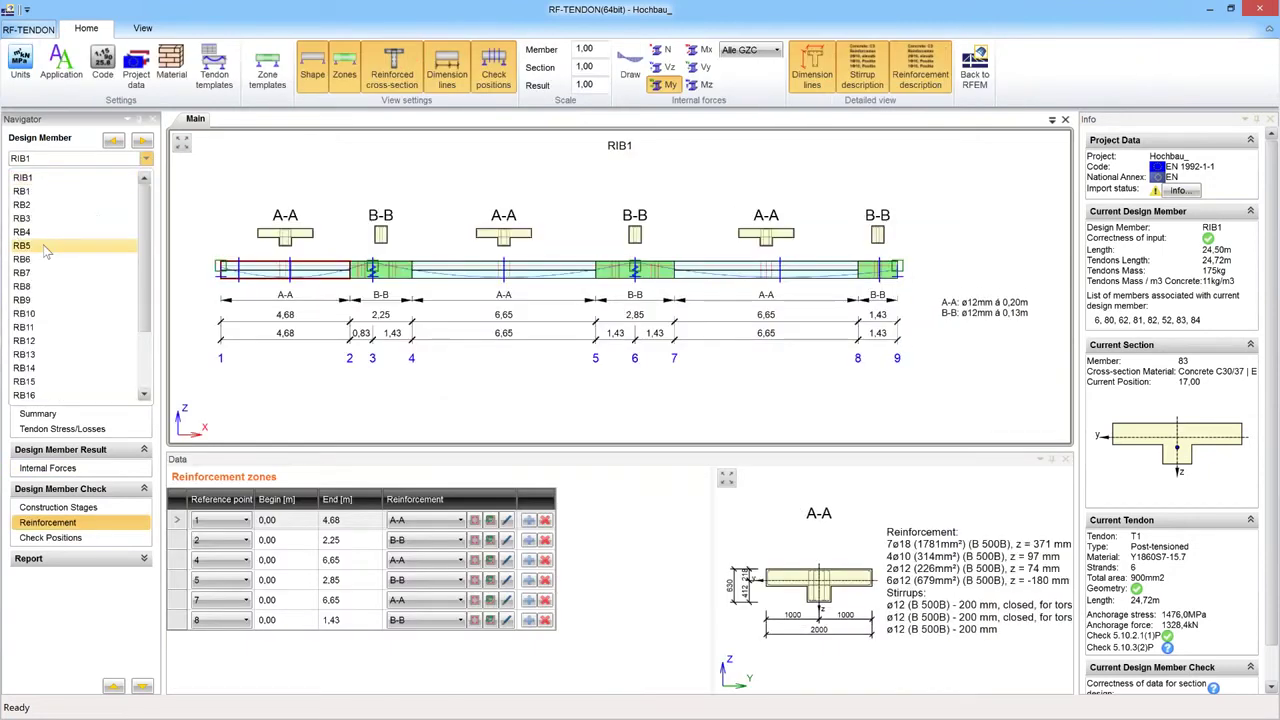
click(45, 248)
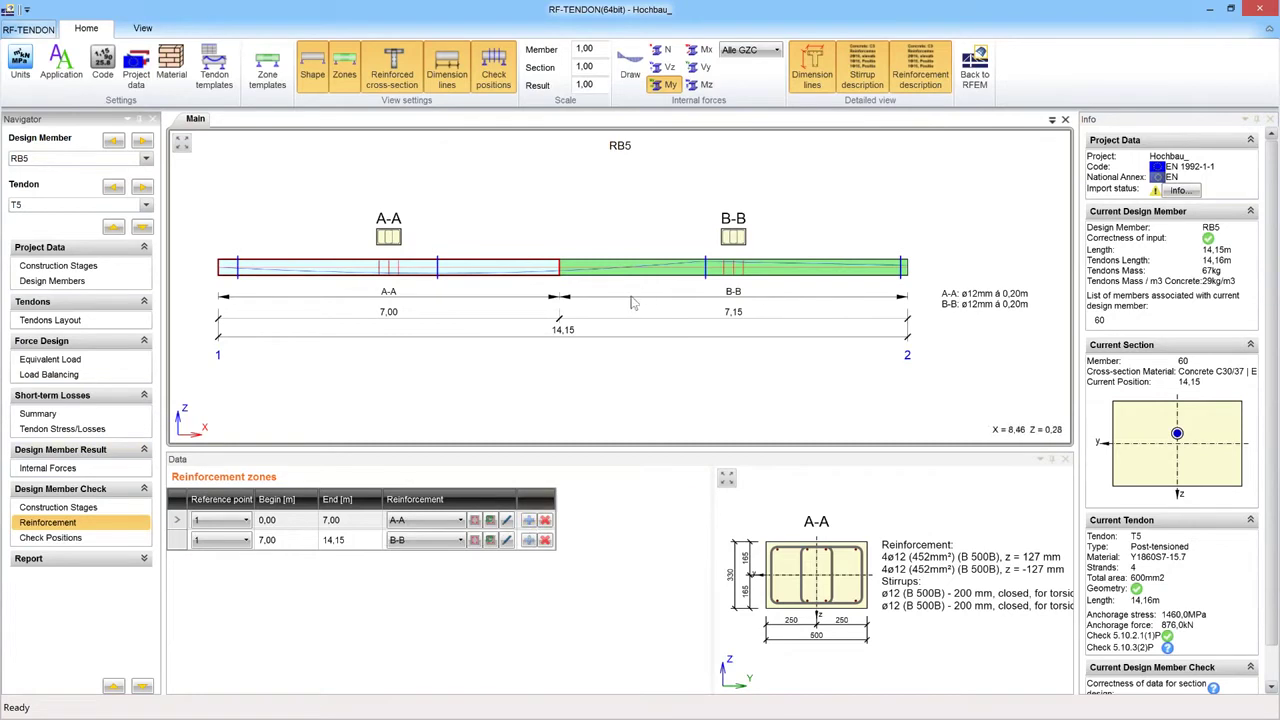
- Run the FEM calculation from RB5's check positions, consulting the "Modelling in RFEM" presentation slide in between
click(78, 538)
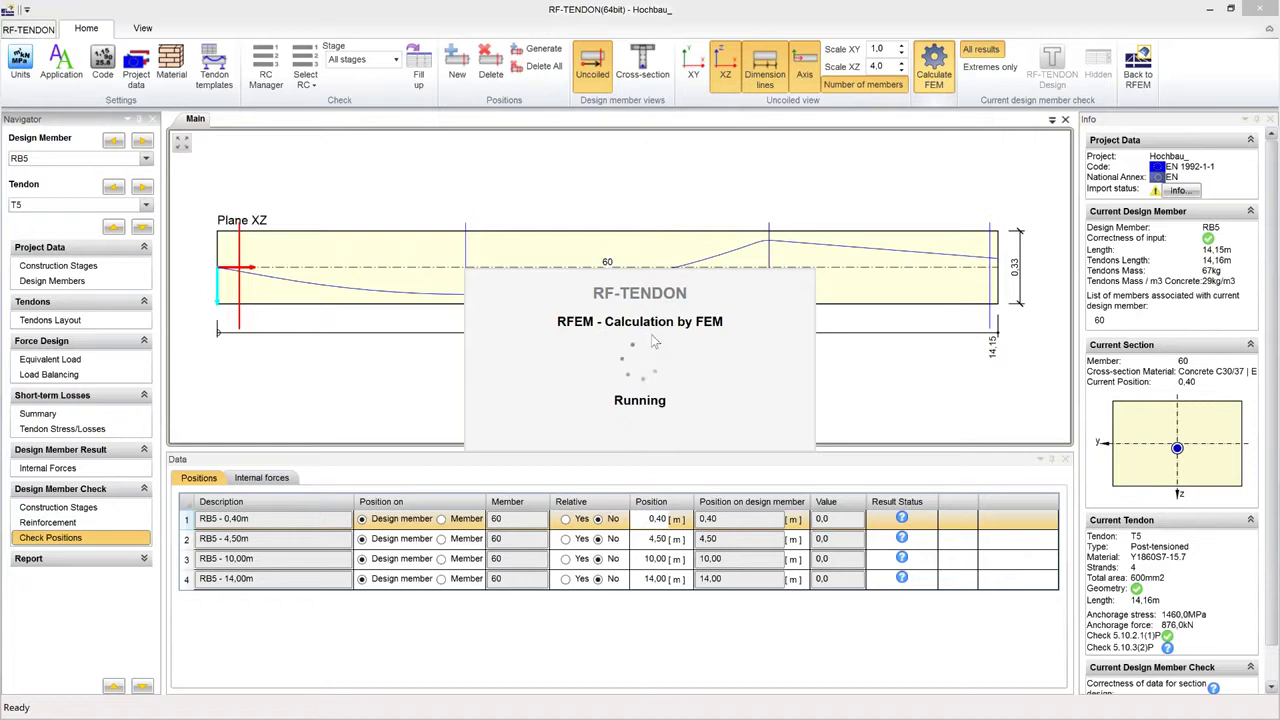
key(alt+Tab)
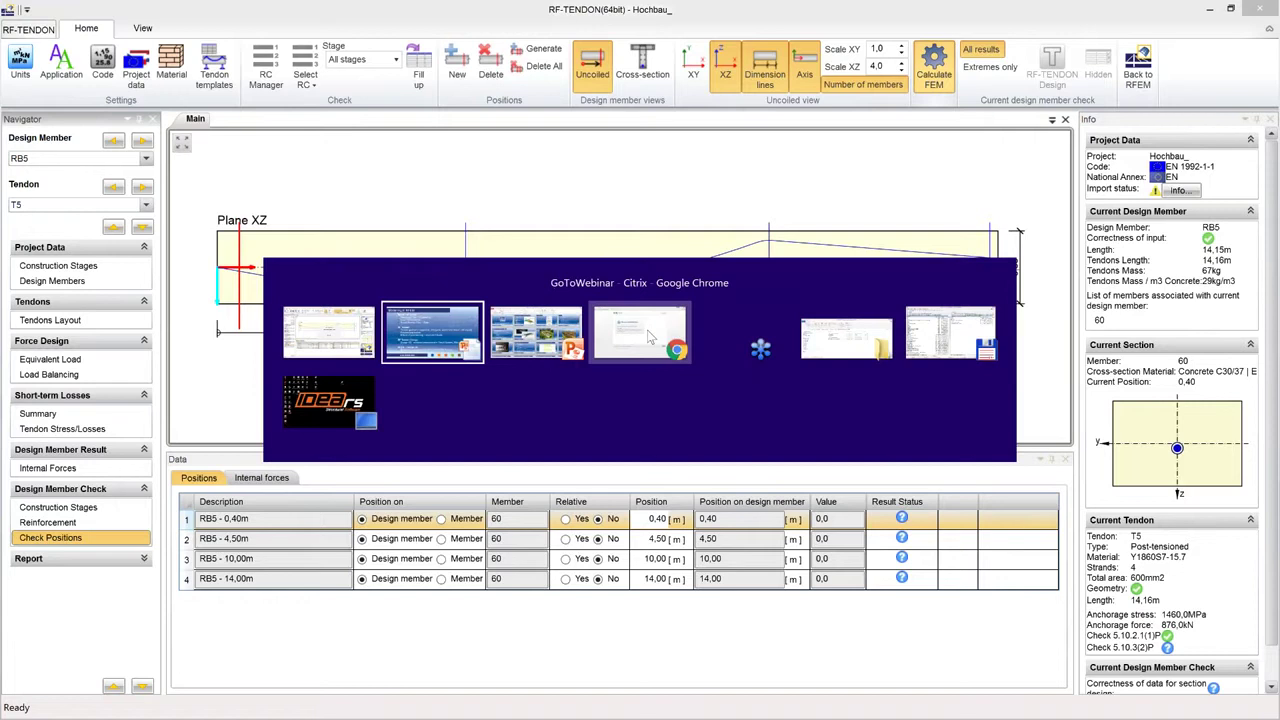
mouse_move(648, 336)
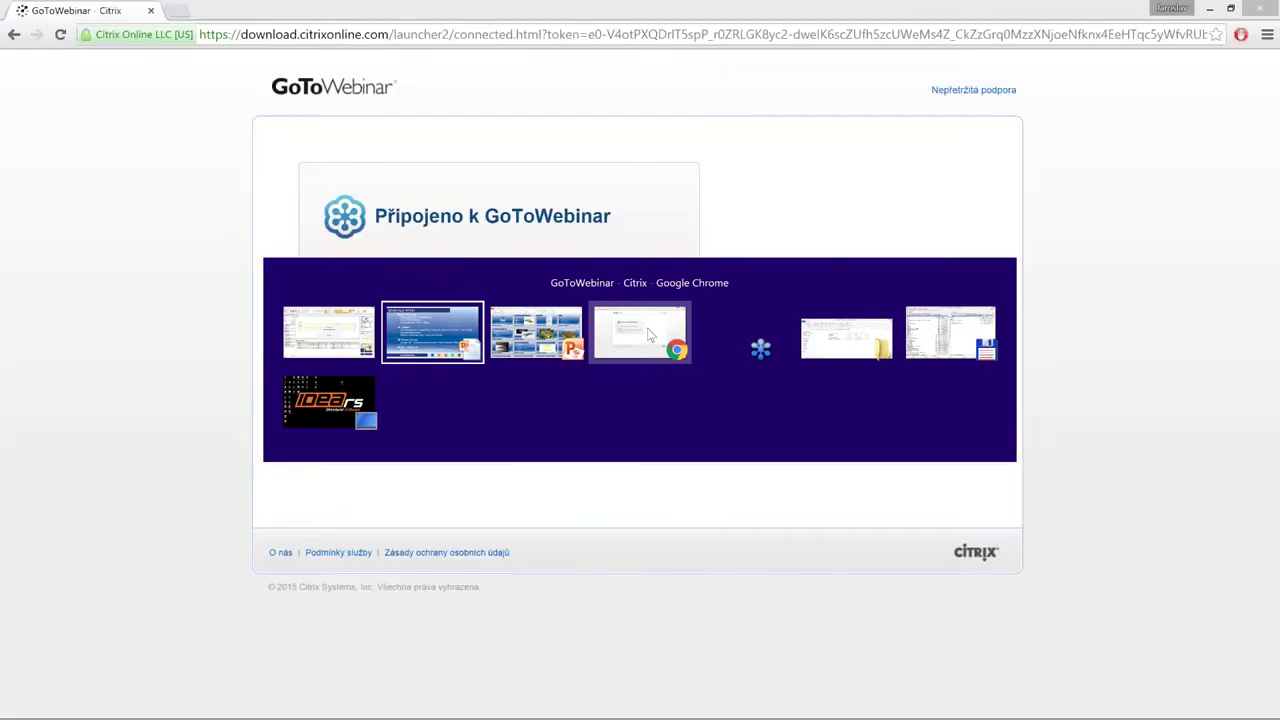
click(462, 334)
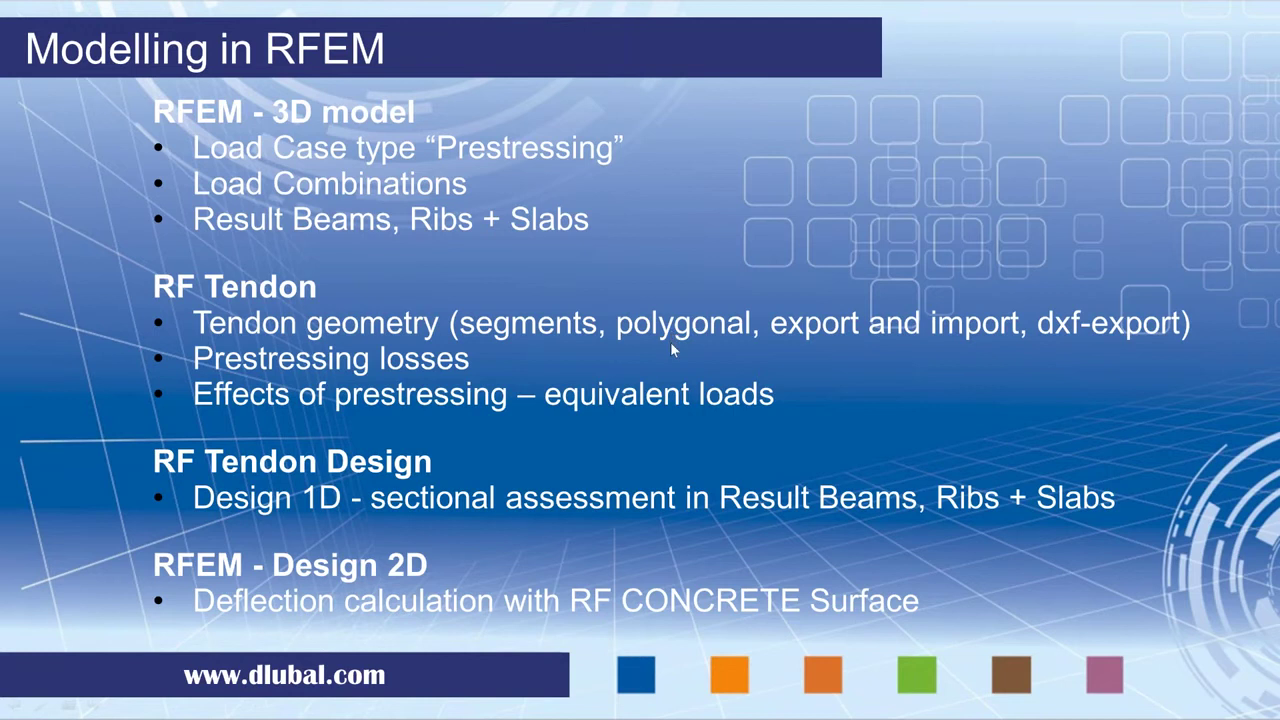
key(alt+Tab)
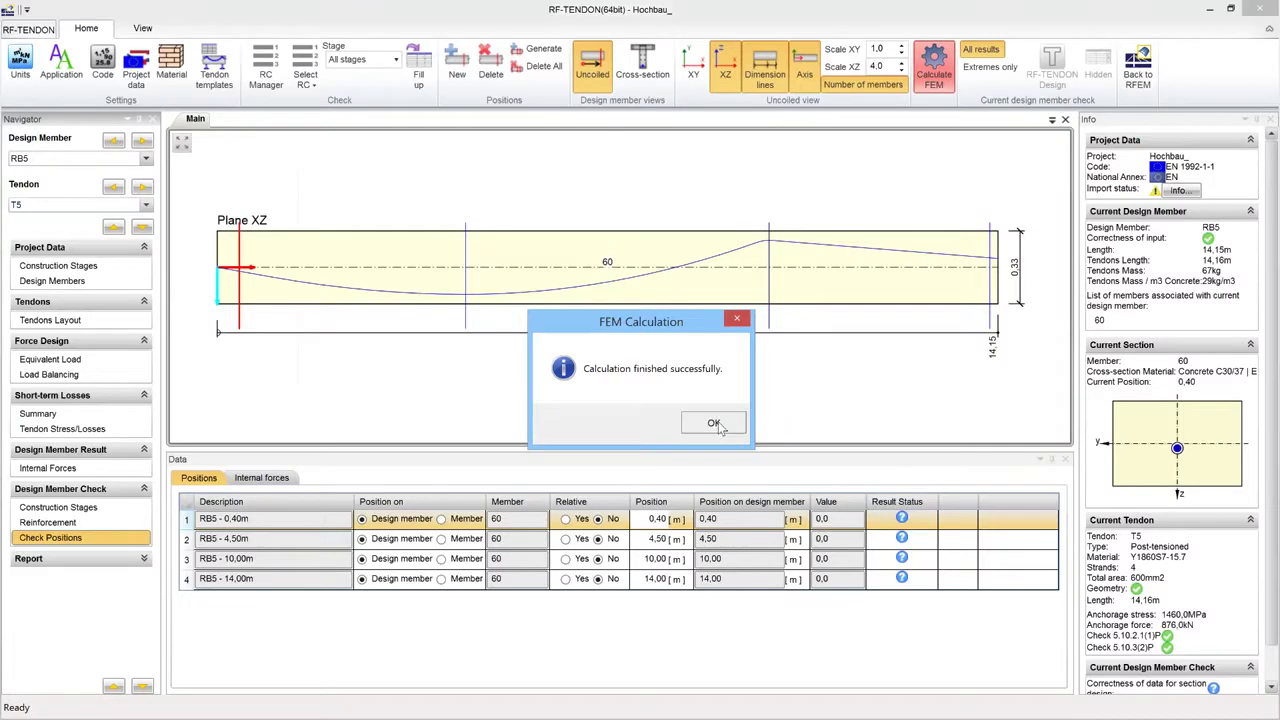
click(714, 423)
key(alt+Tab)
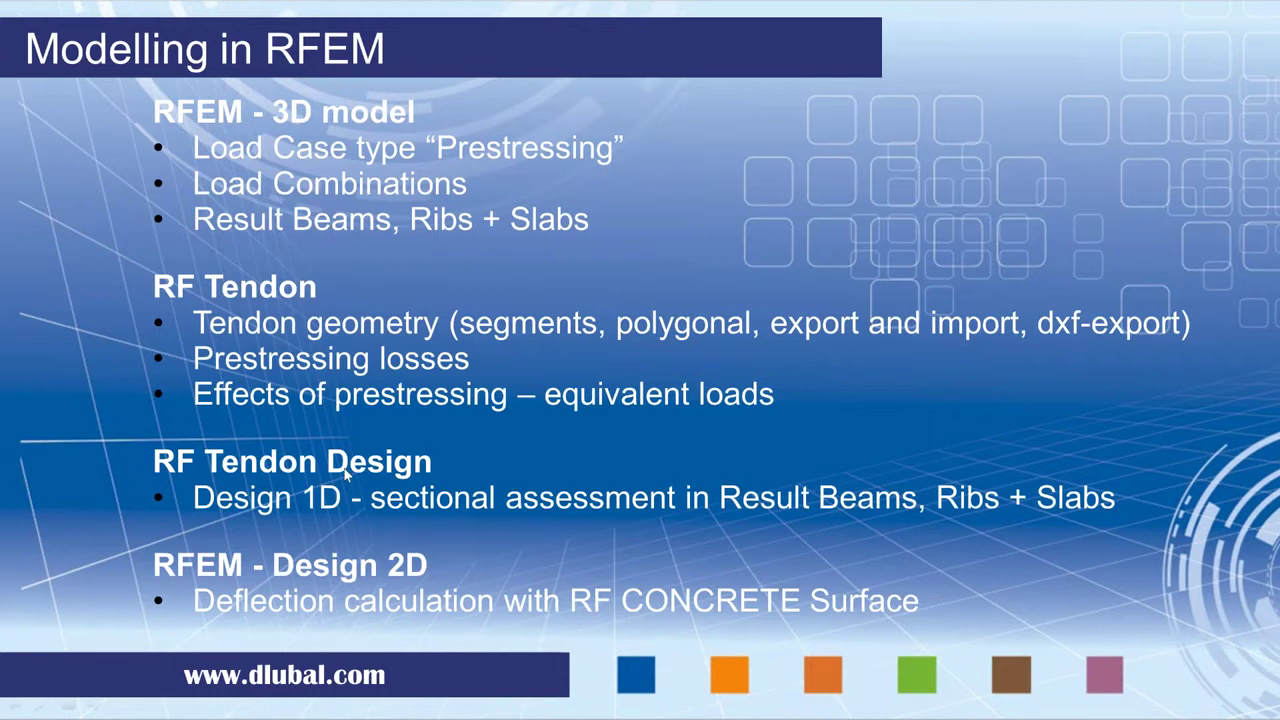
key(alt+Tab)
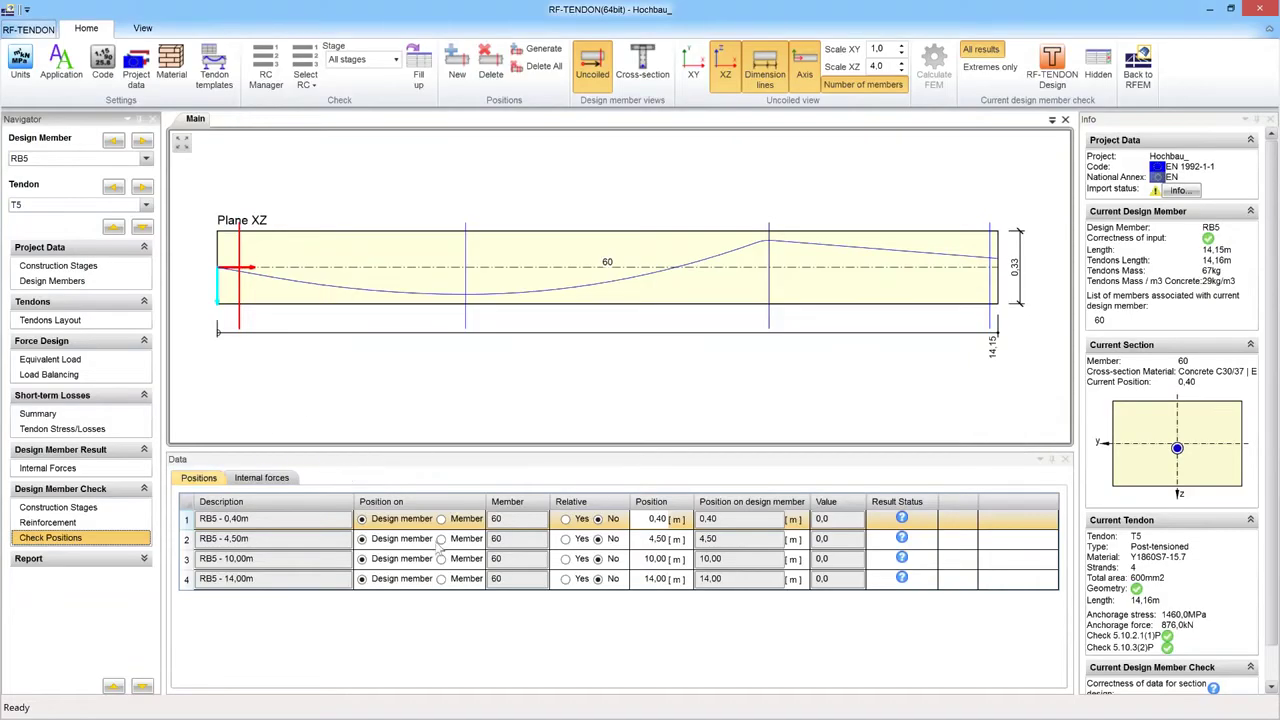
- Inspect RB5's check positions at 4,50, 10,00 and 14,00 m and open the member in RF-TENDON Design
click(293, 540)
click(422, 558)
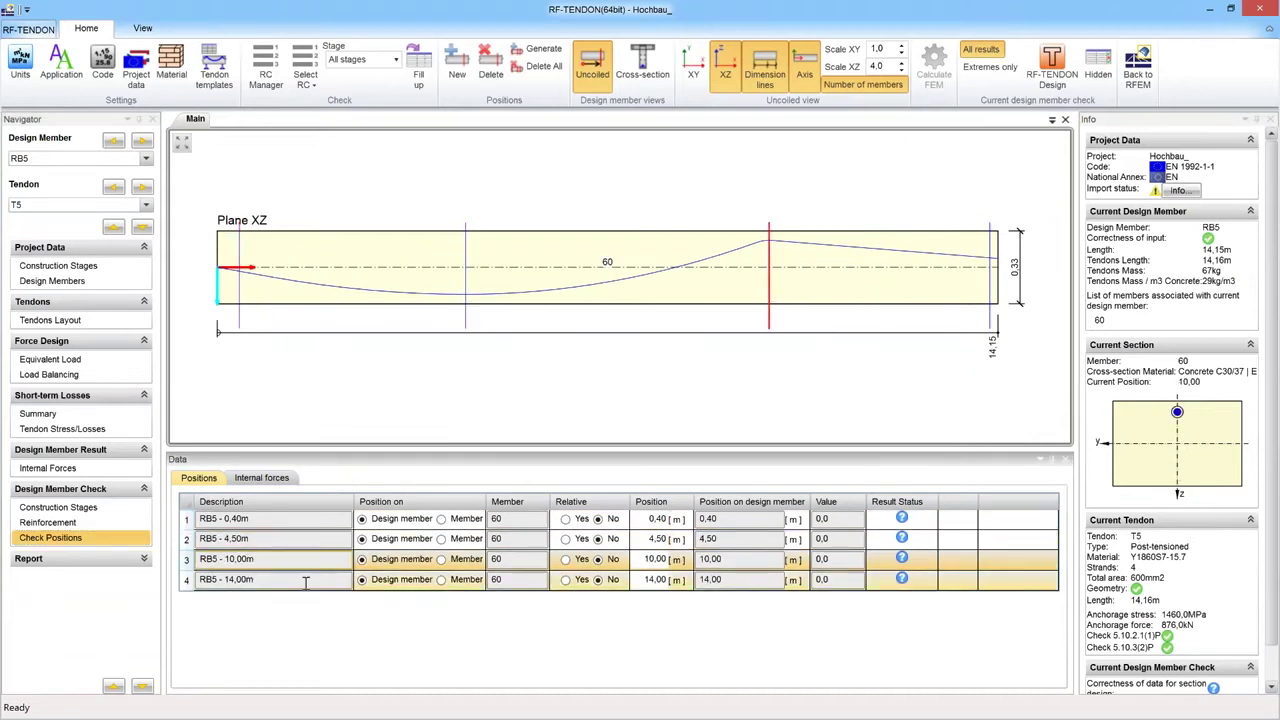
click(422, 578)
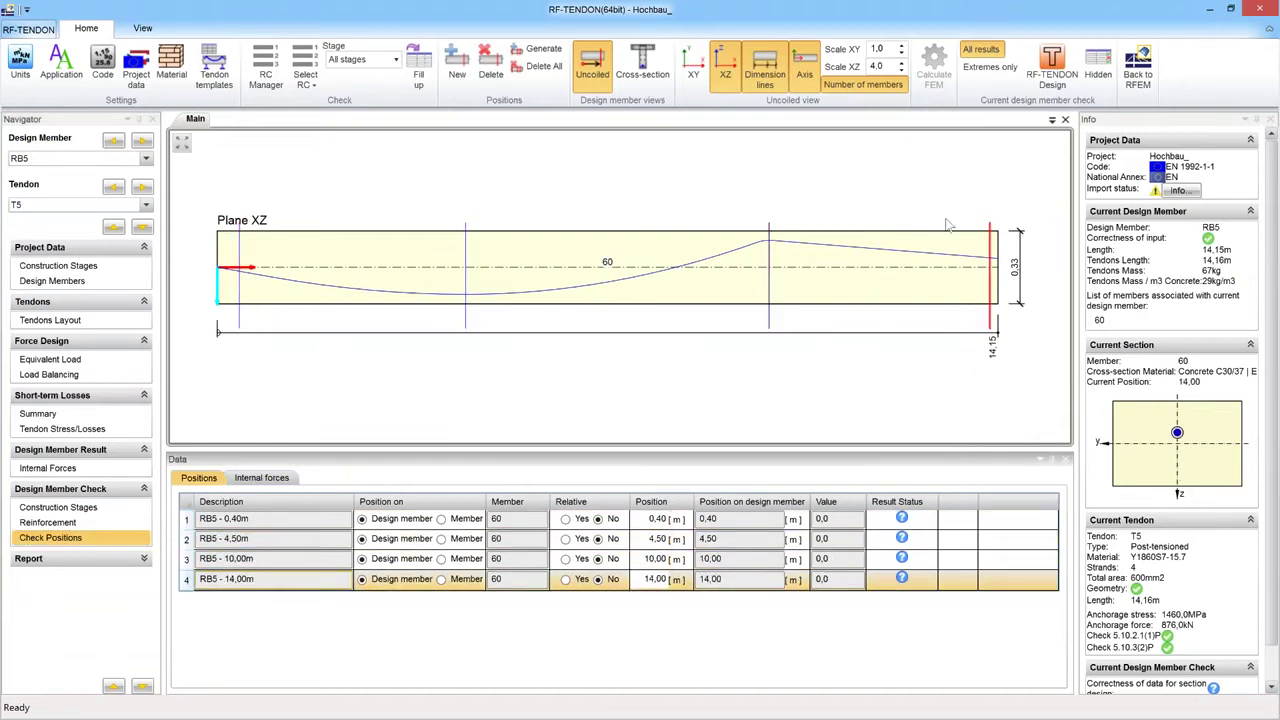
click(1050, 88)
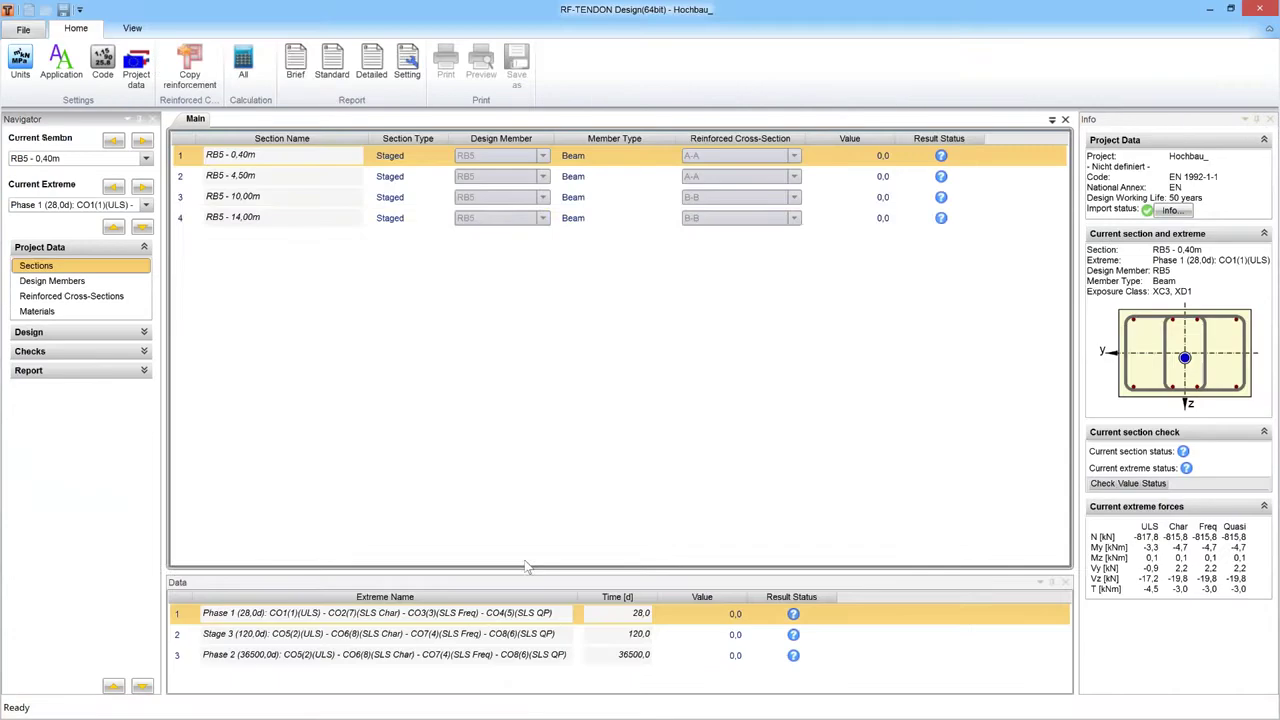
- Compare the tendon position and extreme forces of RB5's sections at 10,00 m, 14,00 m and 4,50 m
ctrl+click(323, 220)
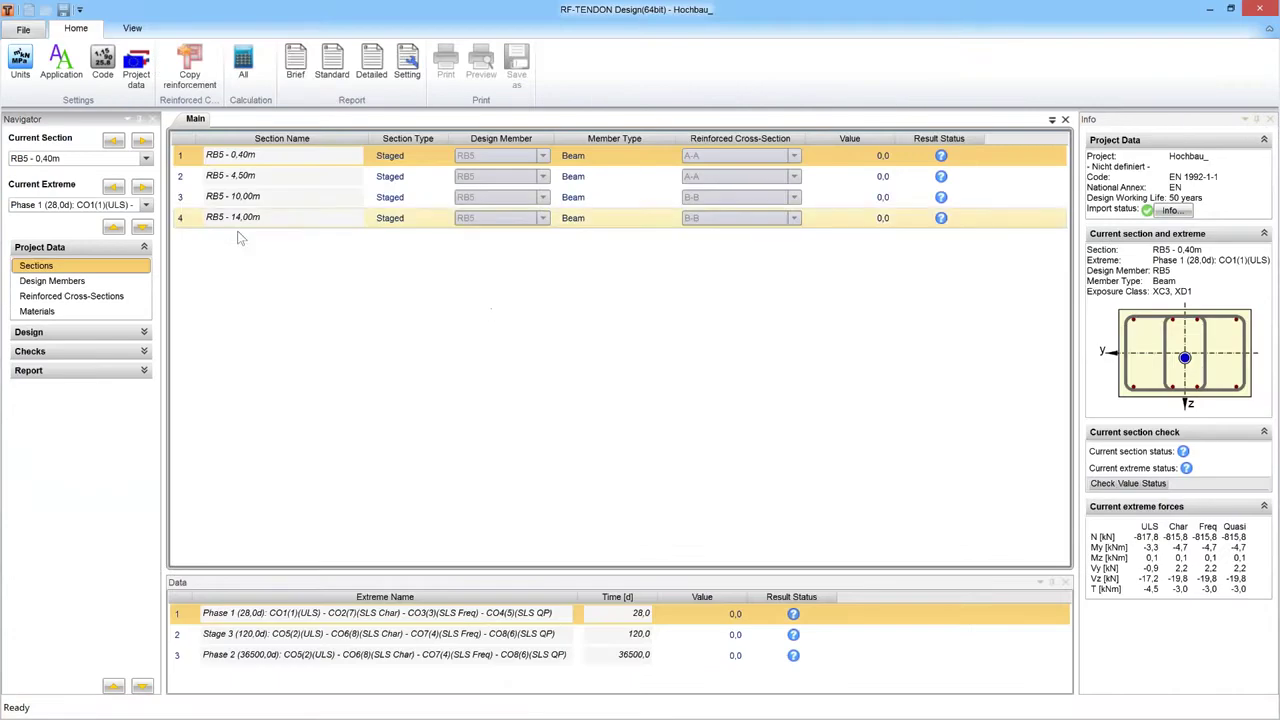
ctrl+click(400, 198)
click(395, 172)
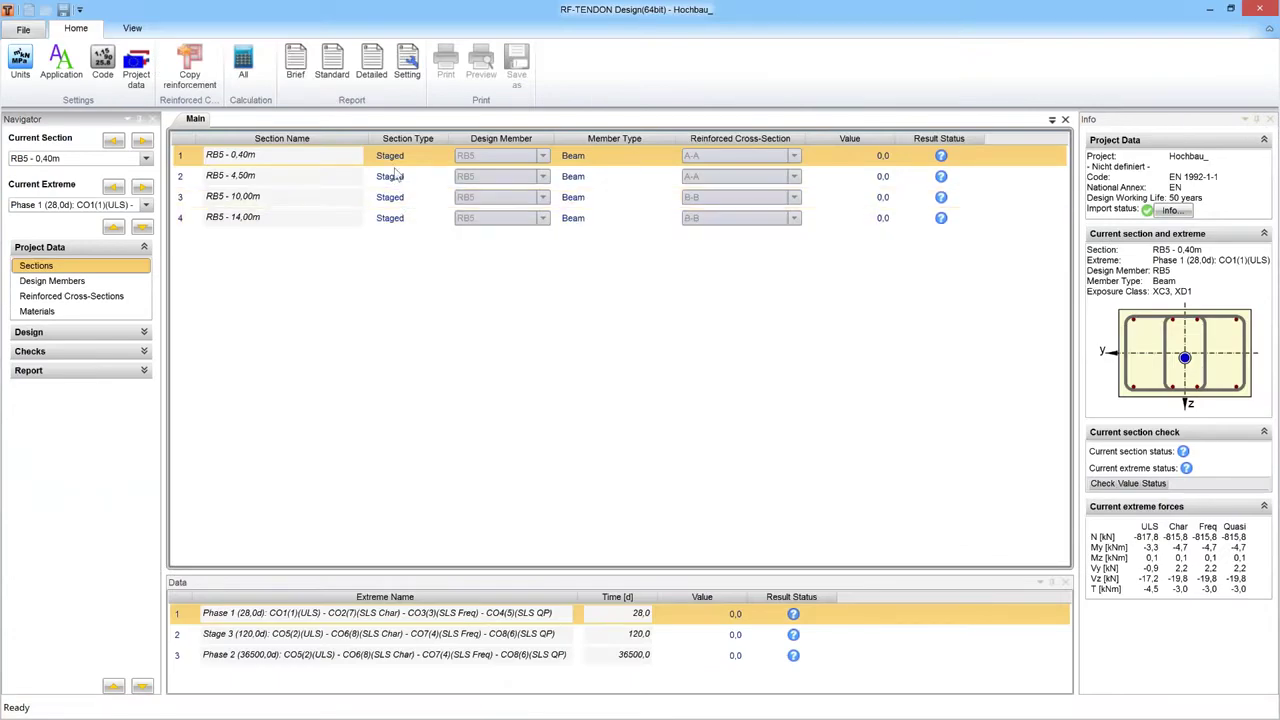
ctrl+click(396, 177)
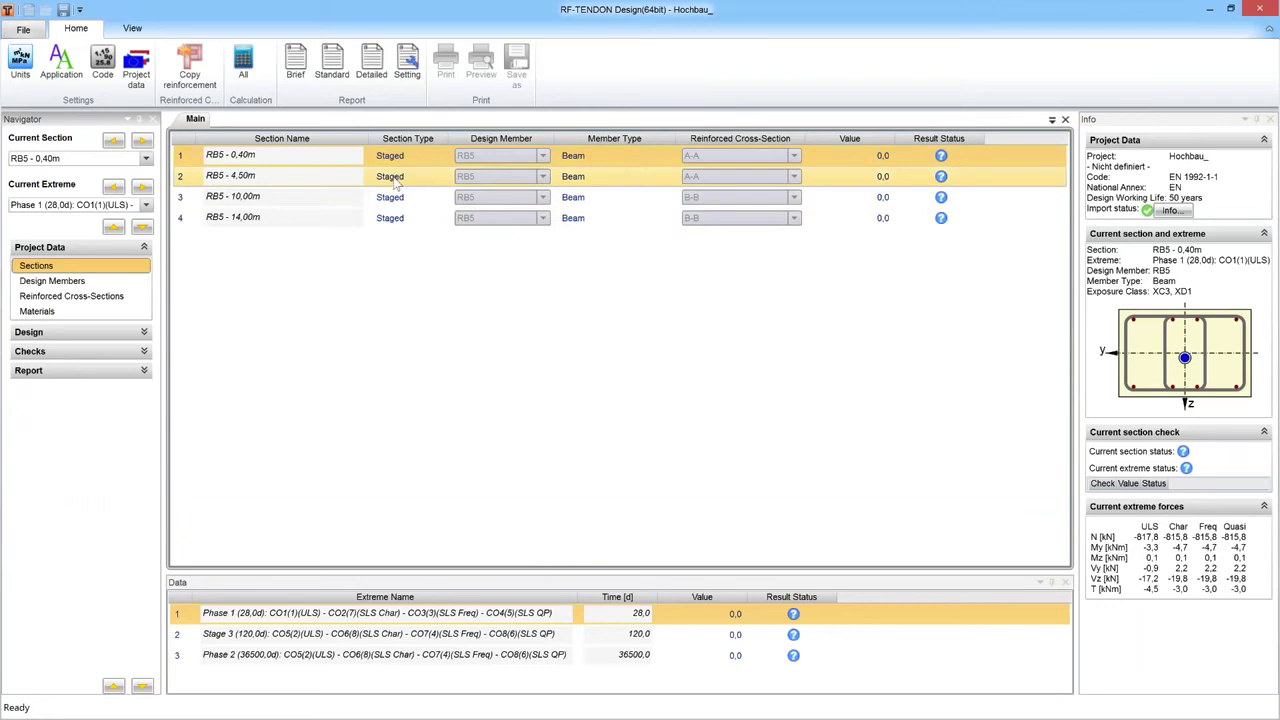
drag(396, 182, 405, 205)
click(403, 205)
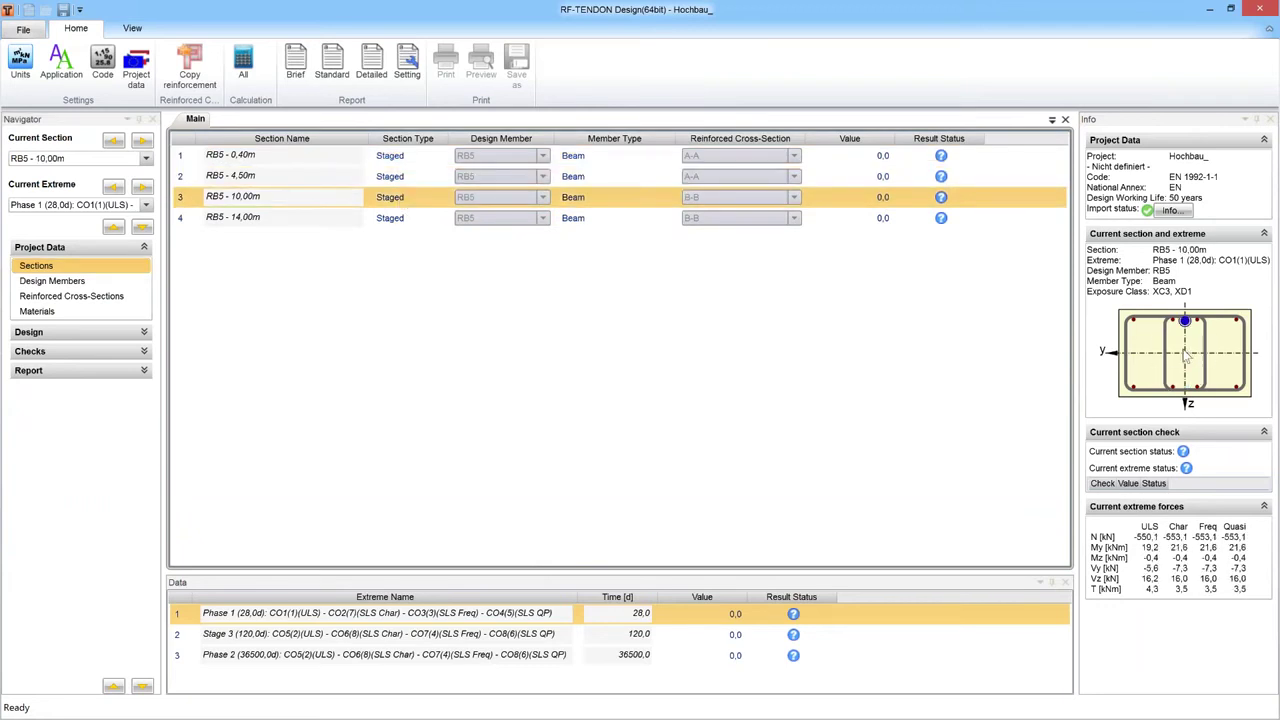
ctrl+click(391, 222)
click(391, 222)
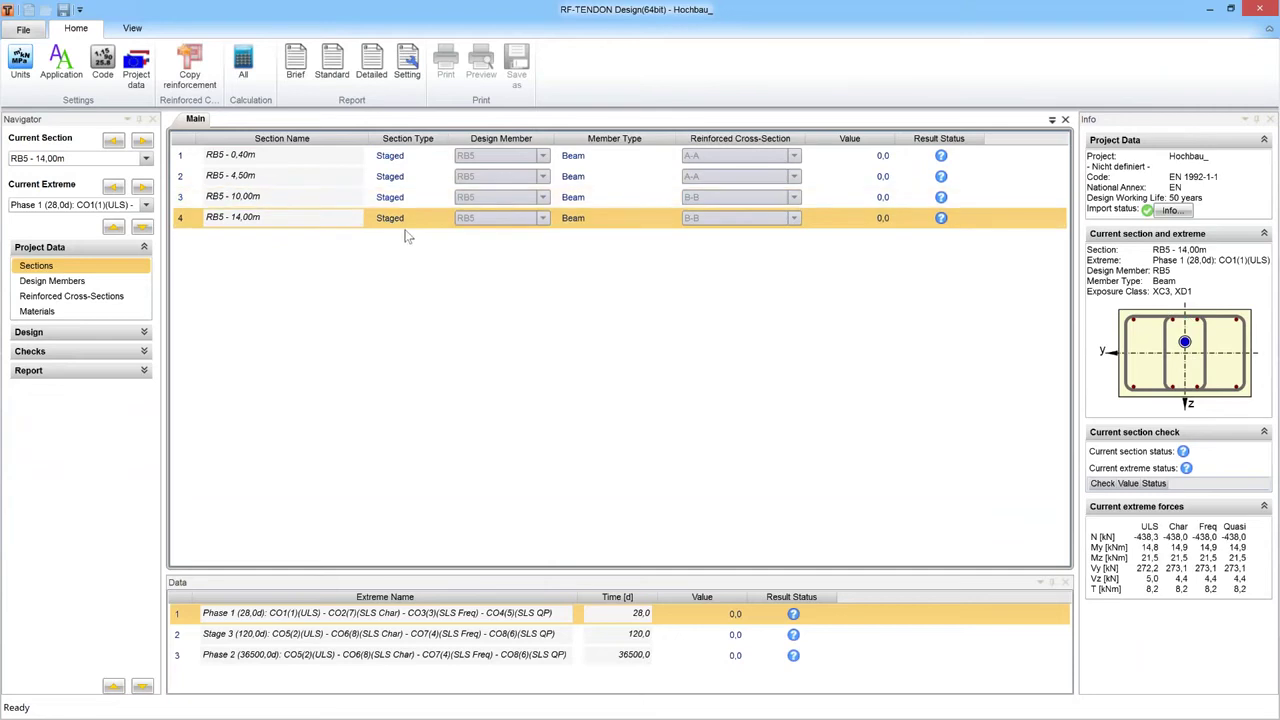
ctrl+click(318, 204)
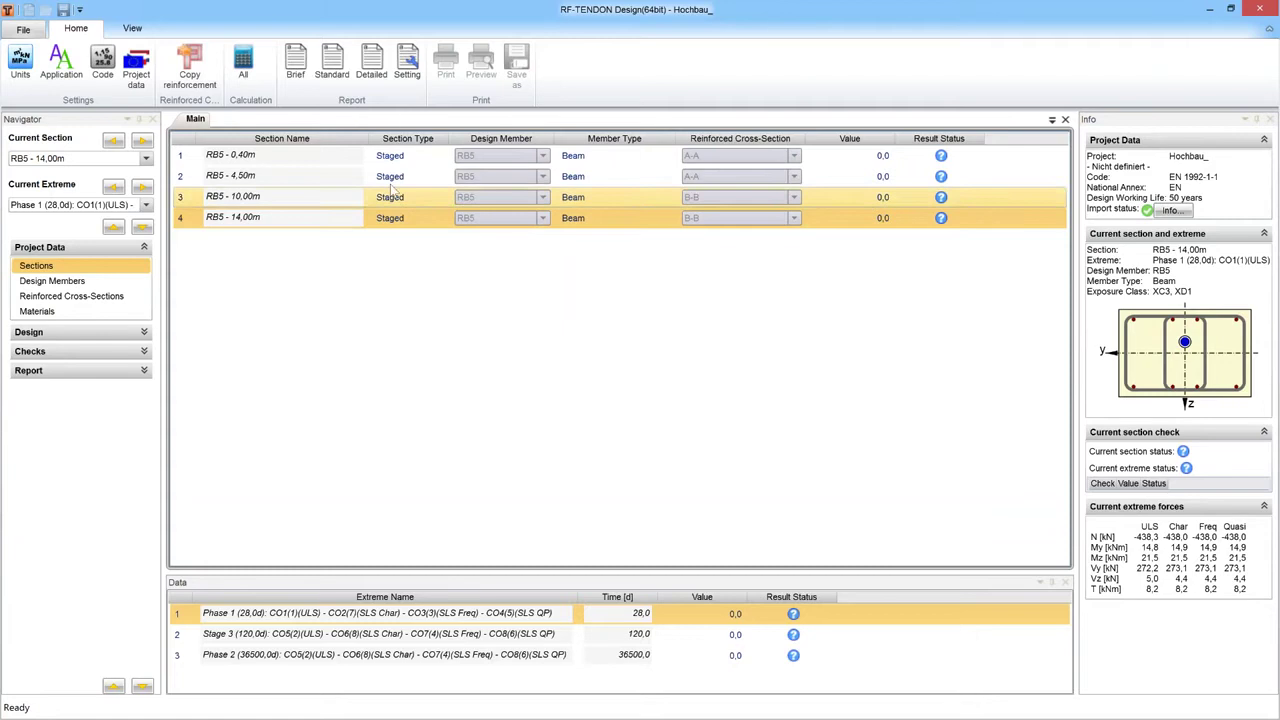
ctrl+click(396, 180)
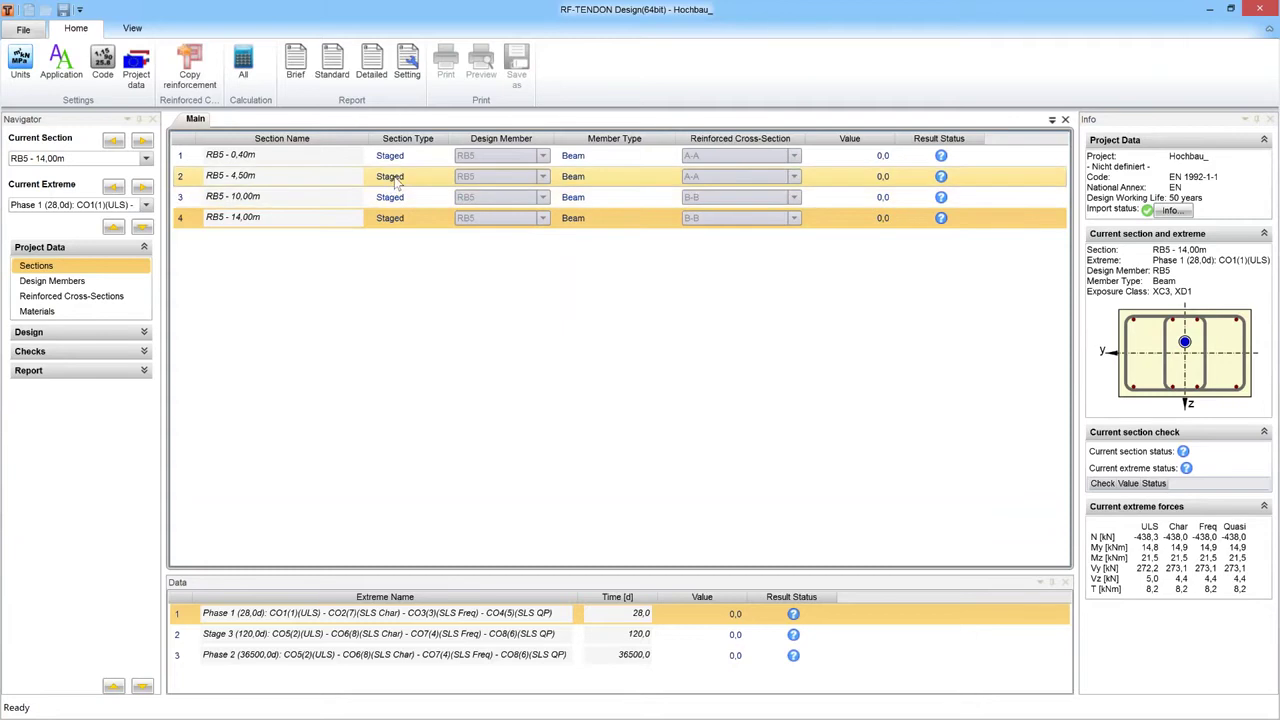
click(396, 180)
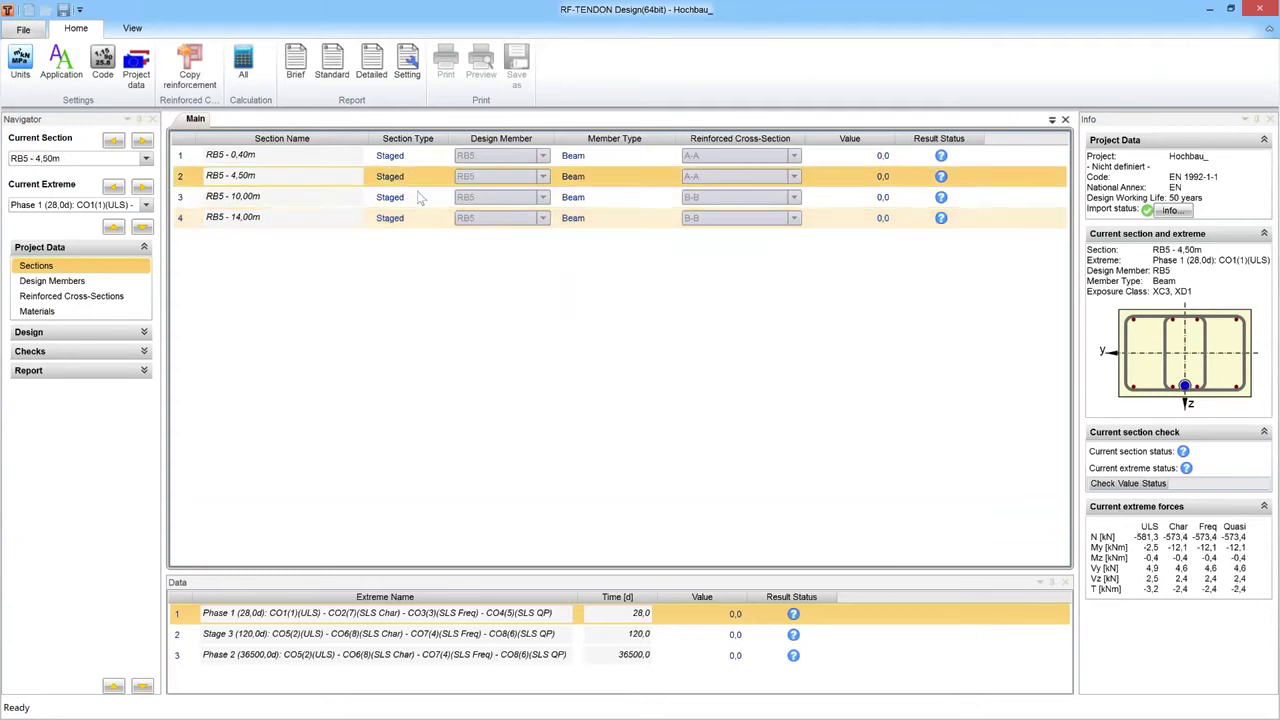
- Calculate all RB5 sections and review the Stage 3 (120,0d) and Phase 2 (36500,0d) extreme checks at 4,50 m
click(240, 66)
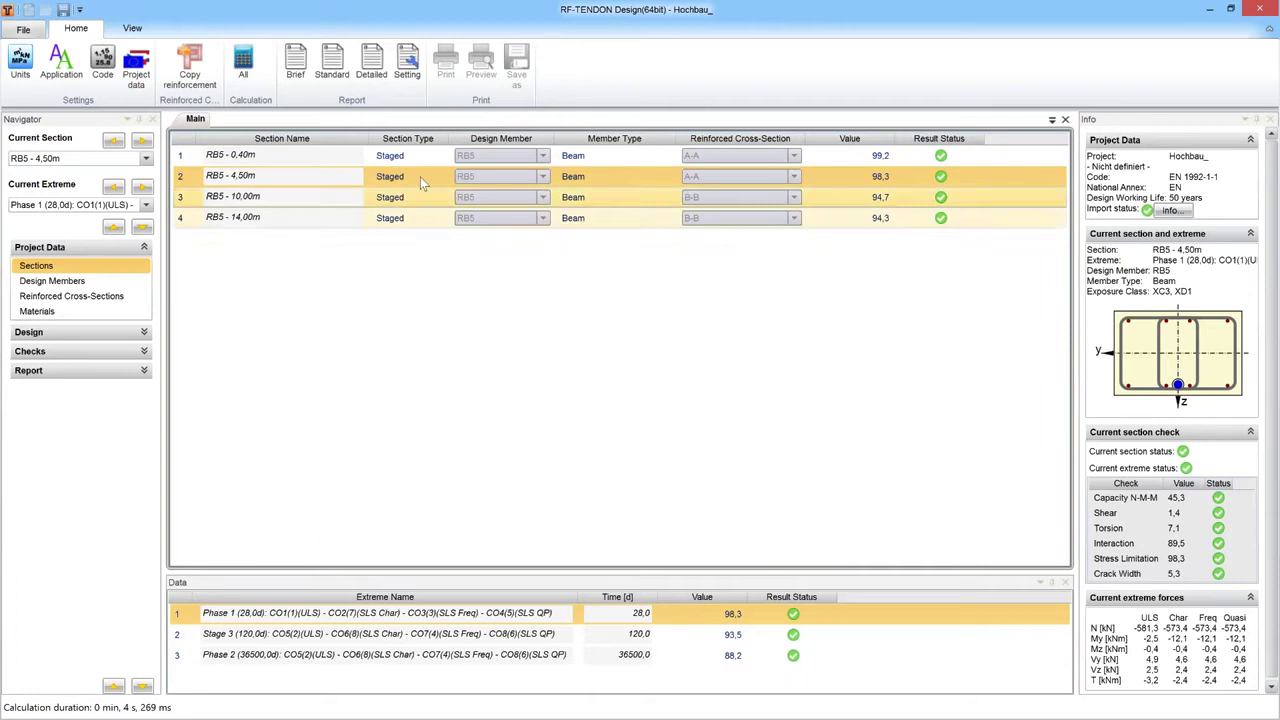
drag(500, 570, 498, 458)
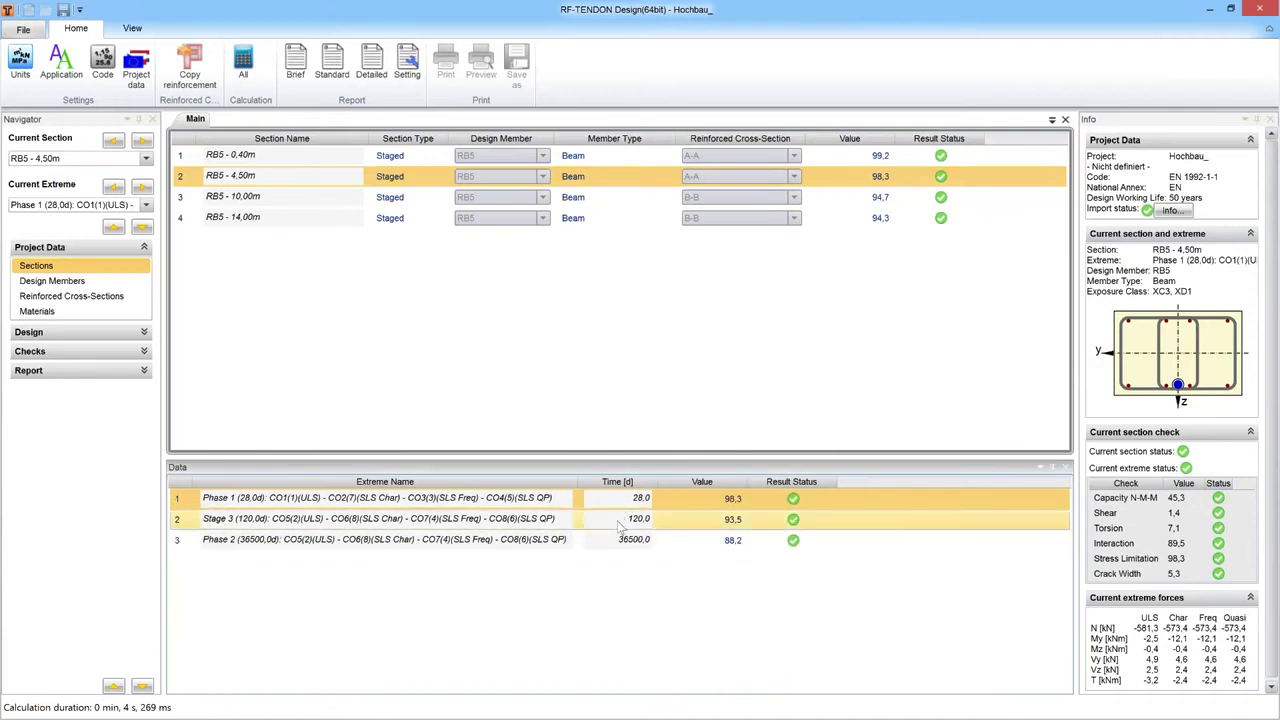
click(619, 524)
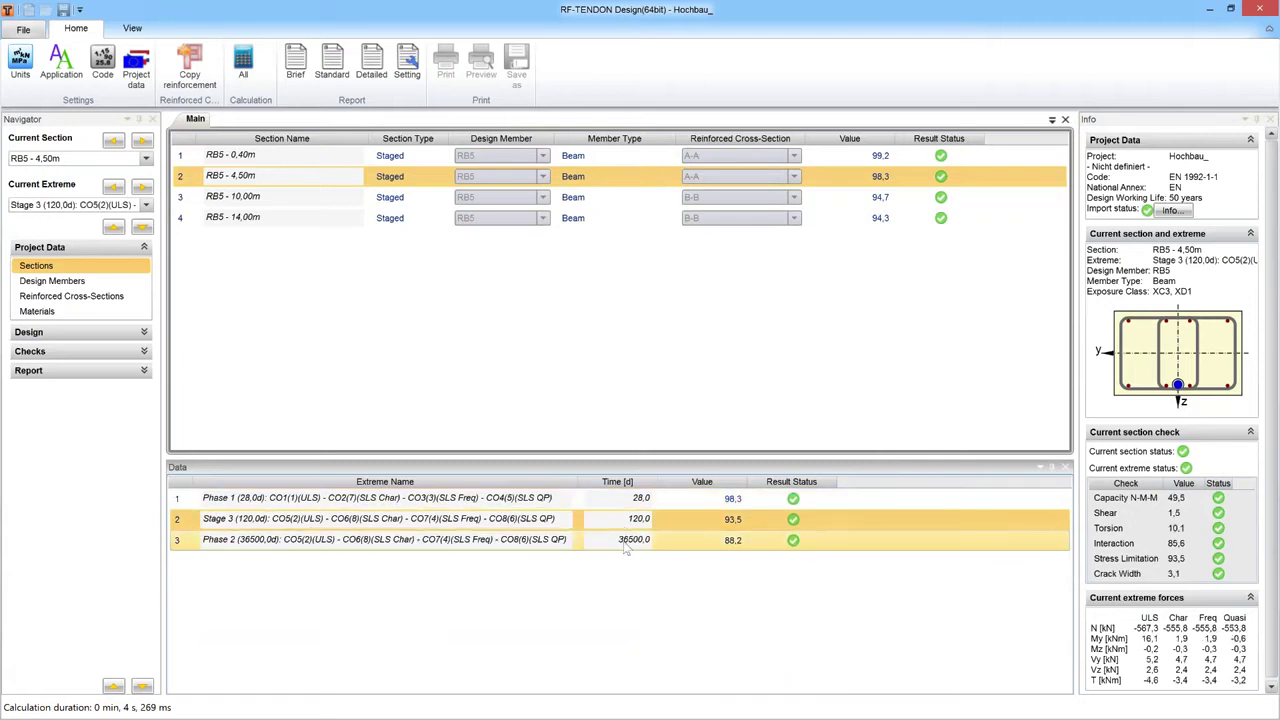
click(624, 541)
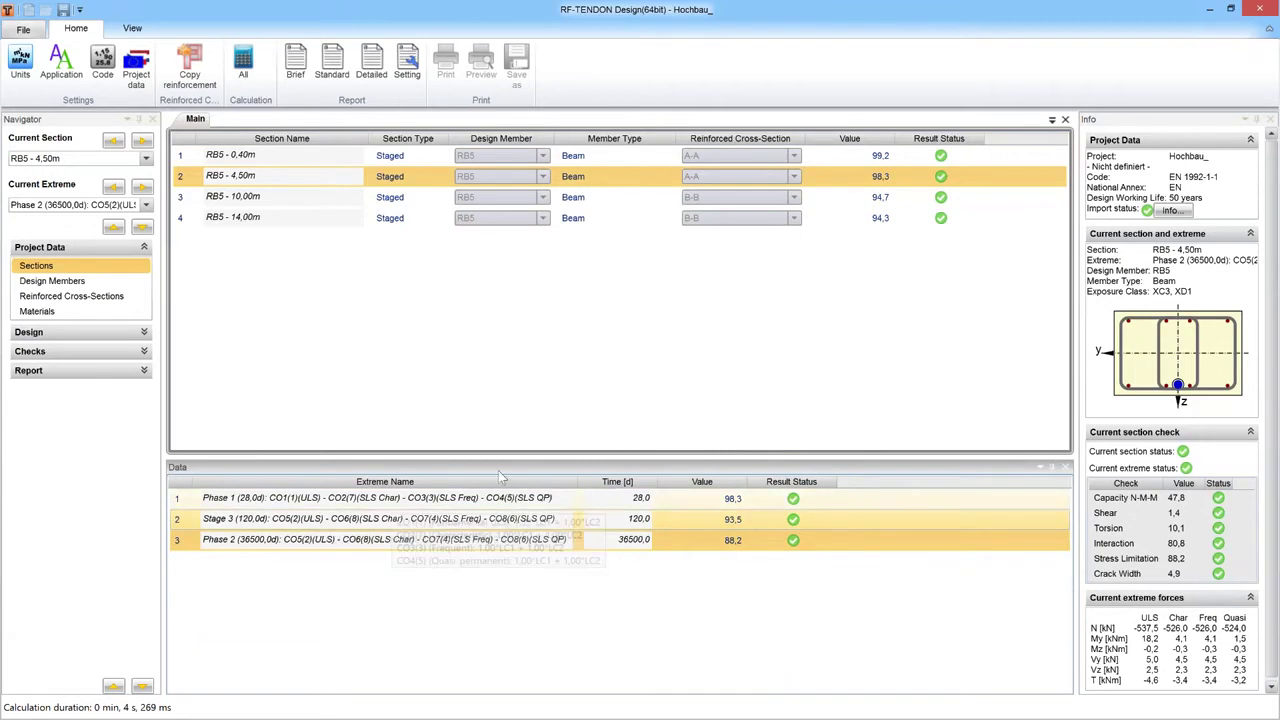
- Review the construction stages of section RB5 - 4,50m, showing Stage 3 and Phase 2 on the time axis
click(41, 336)
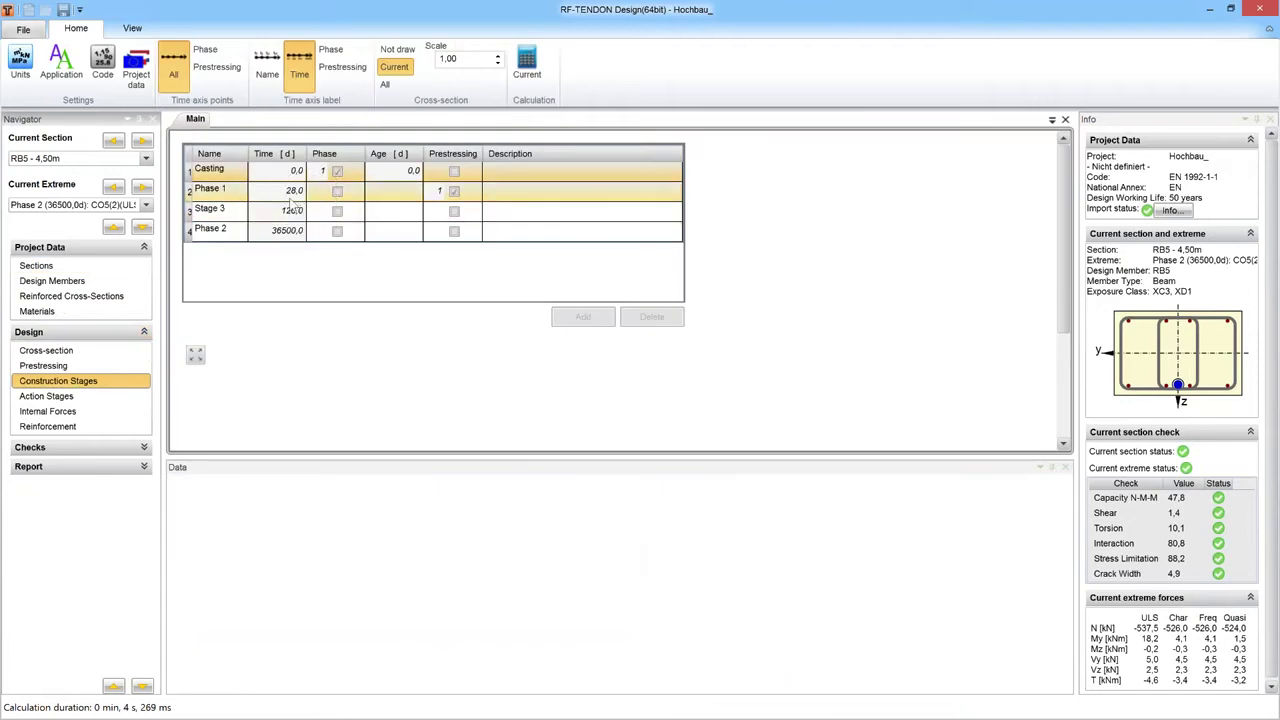
click(294, 210)
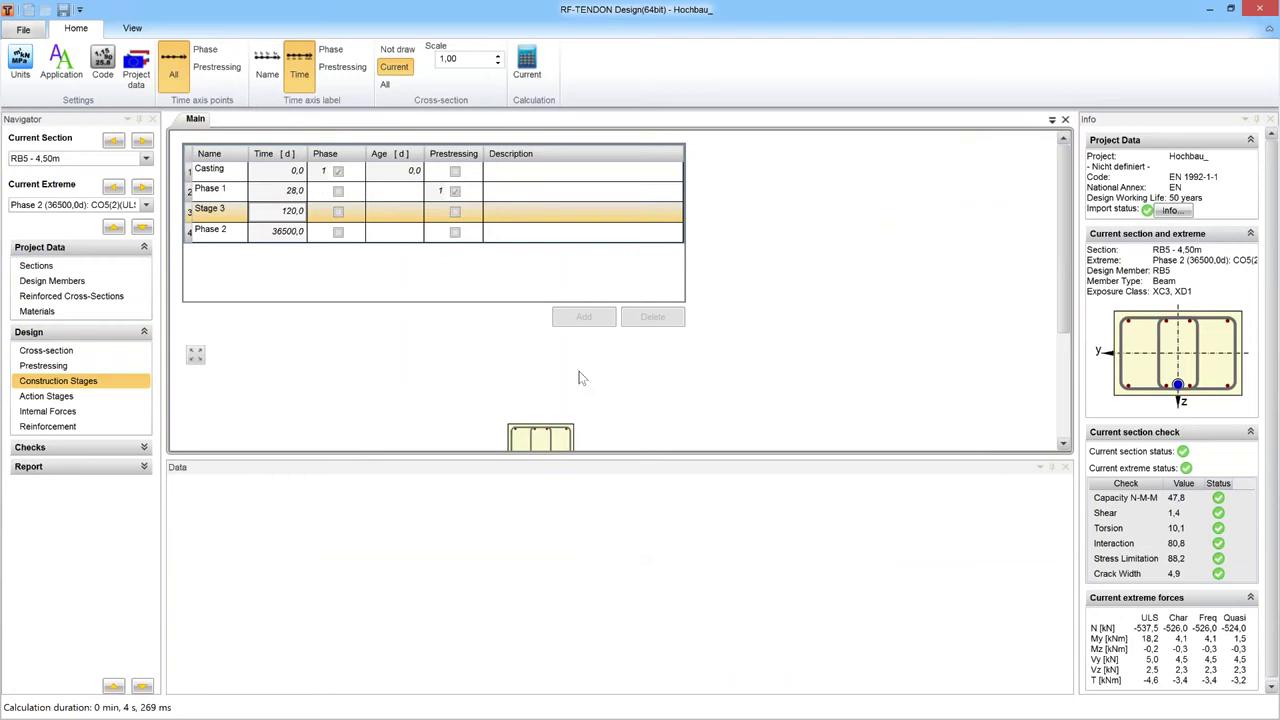
scroll(588, 372, down, 1)
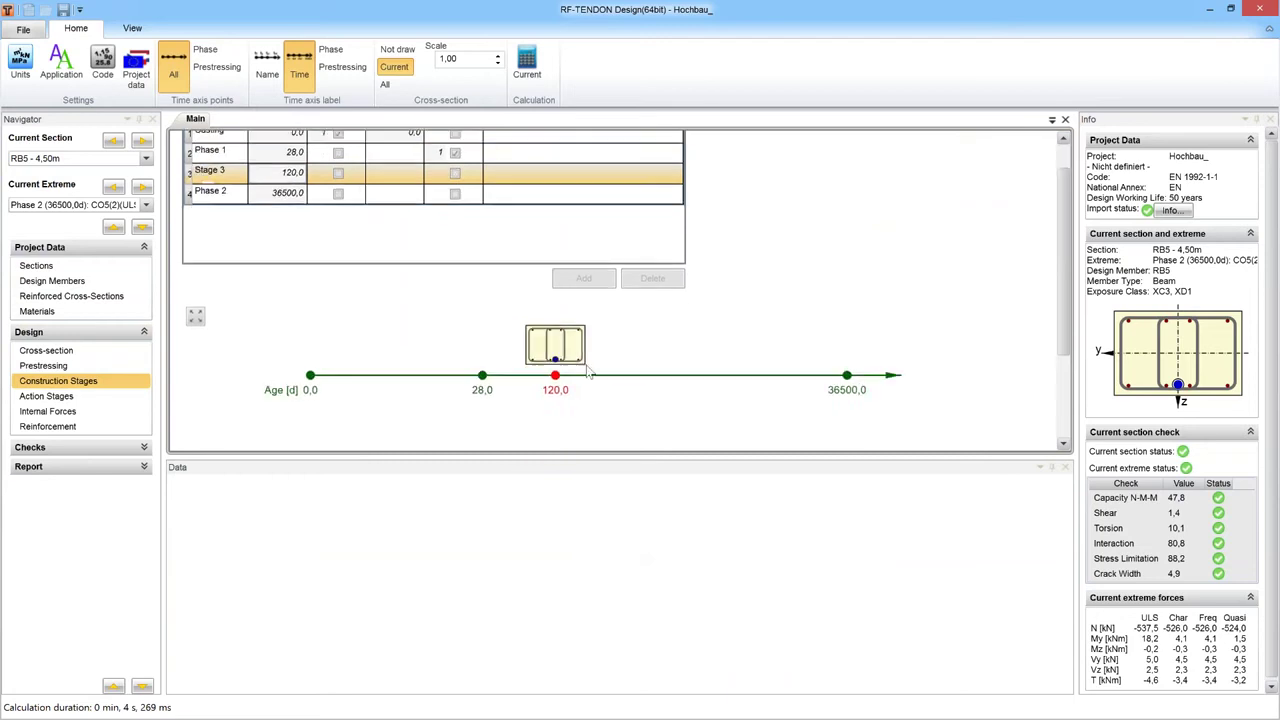
click(300, 192)
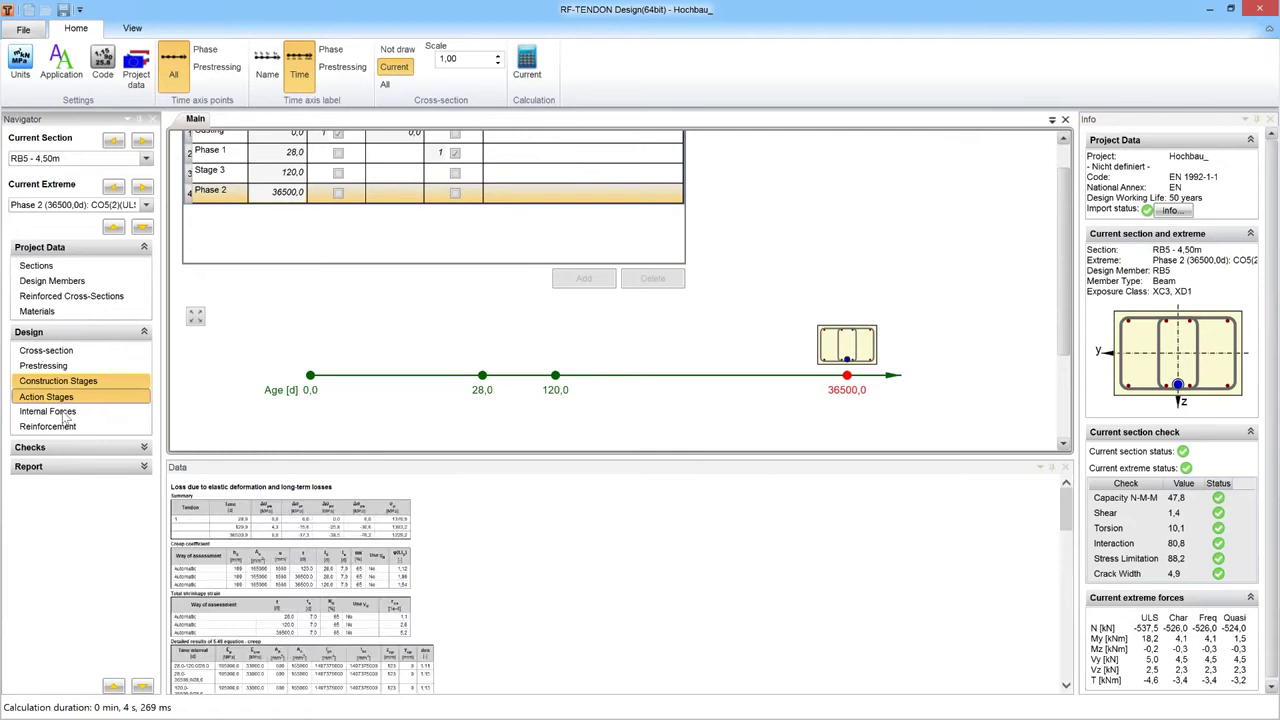
- Review the internal forces, reinforcement layout and Capacity N-M-M check of section RB5 - 4,50m for Phase 2 (36500,0d)
click(62, 413)
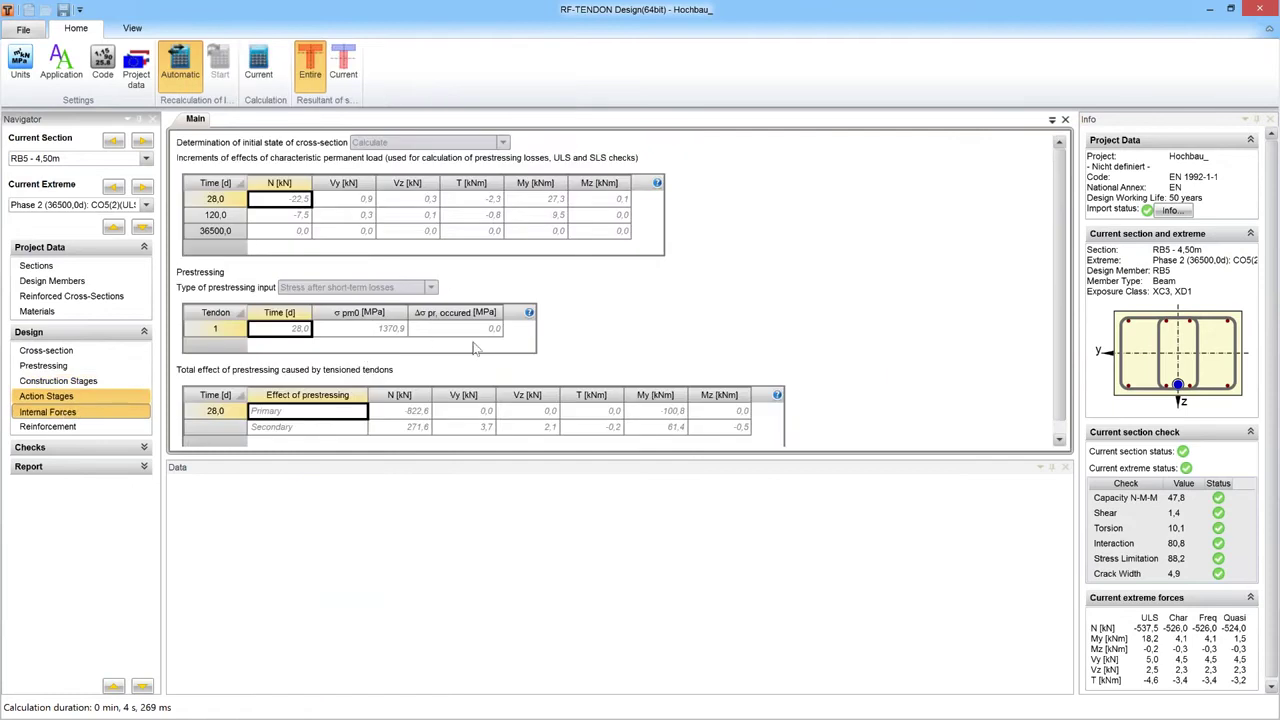
click(94, 430)
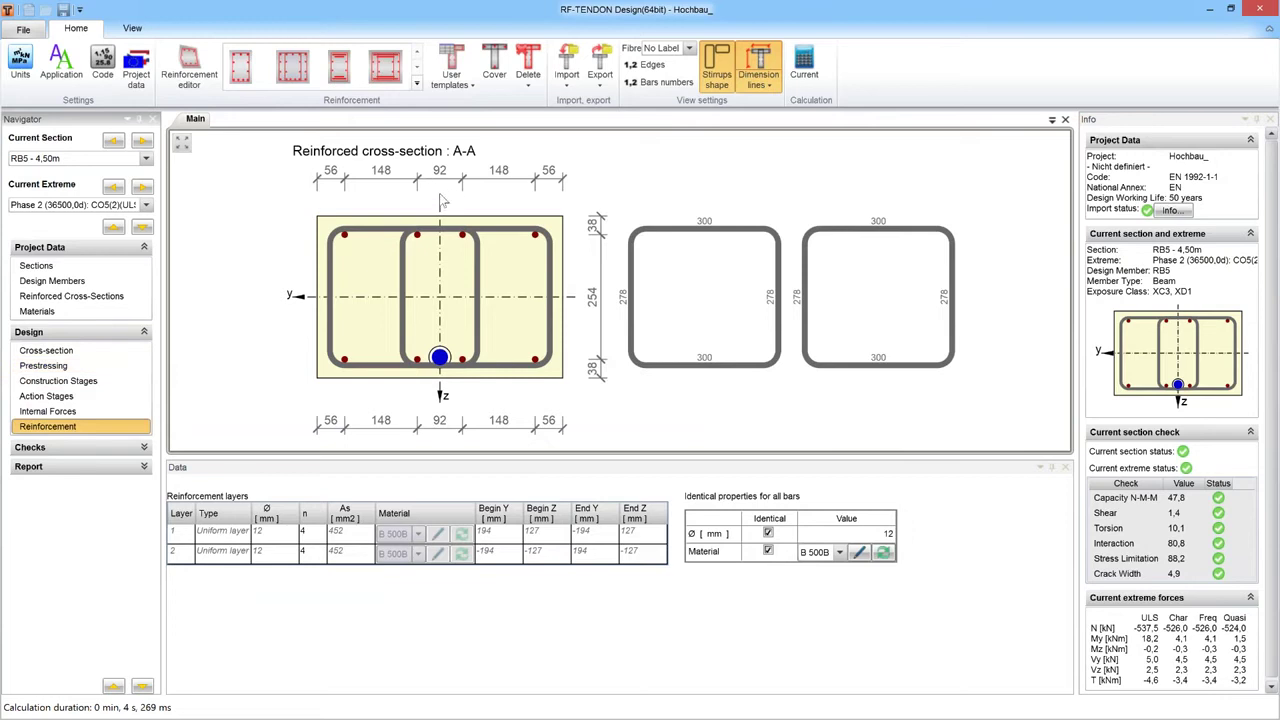
click(75, 447)
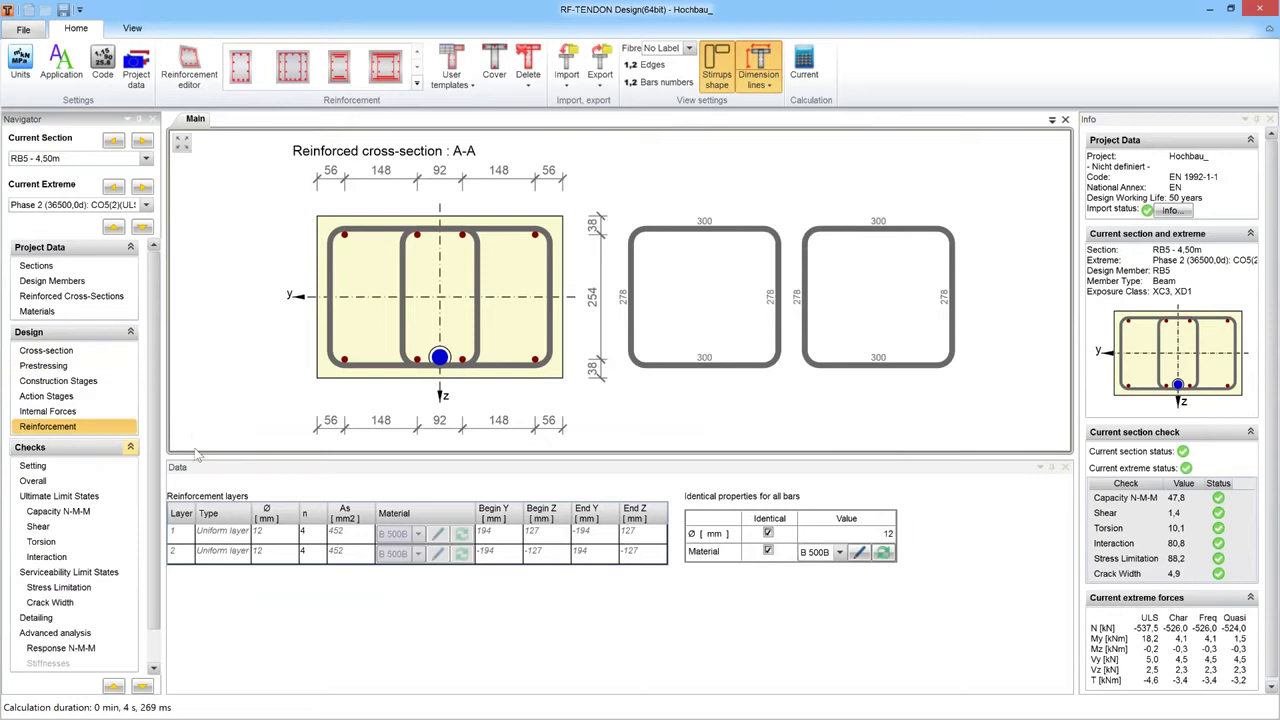
scroll(148, 470, down, 2)
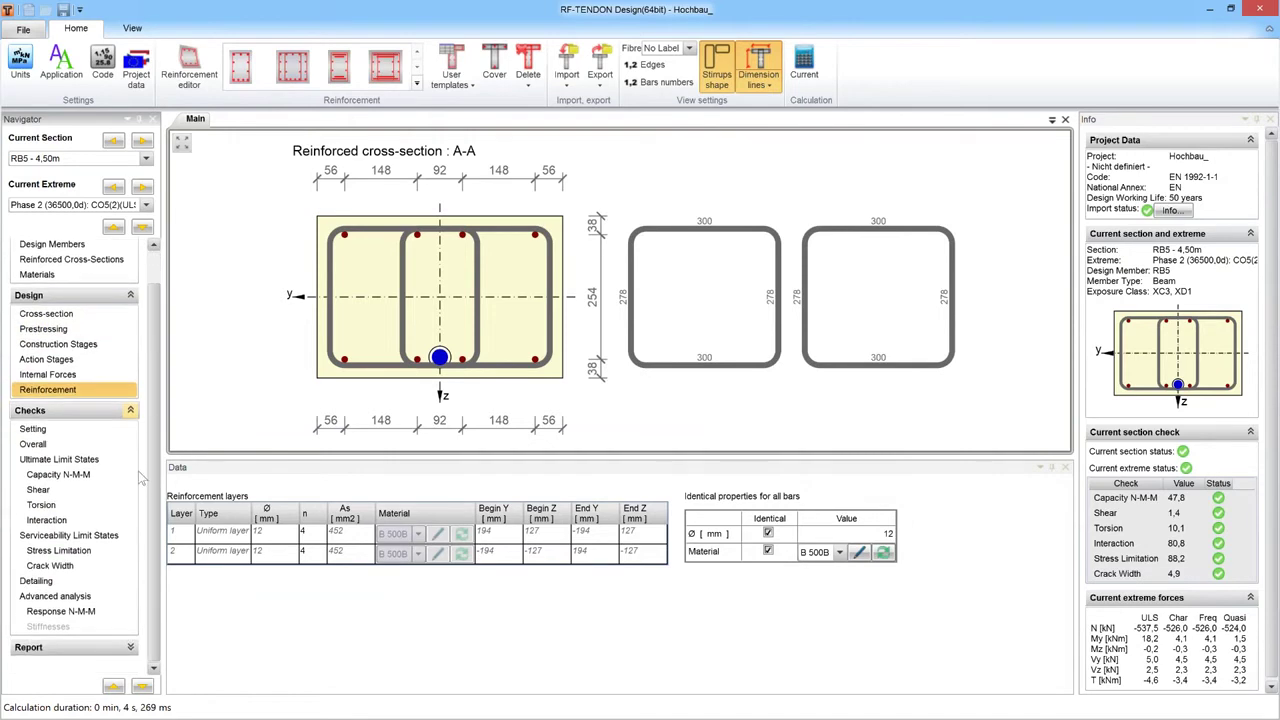
click(47, 476)
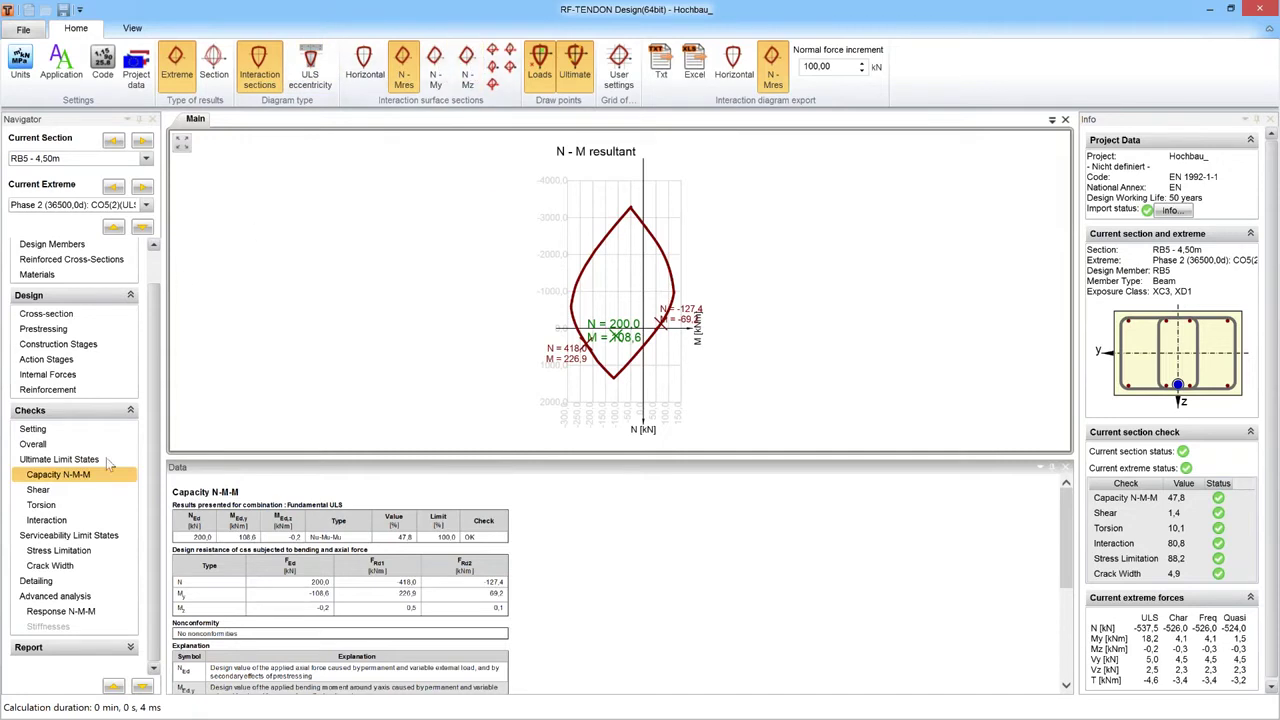
- Compare the effective cross-section for the shear check at RB5's 4,50 m, 0,40 m and 14,00 m sections
click(90, 490)
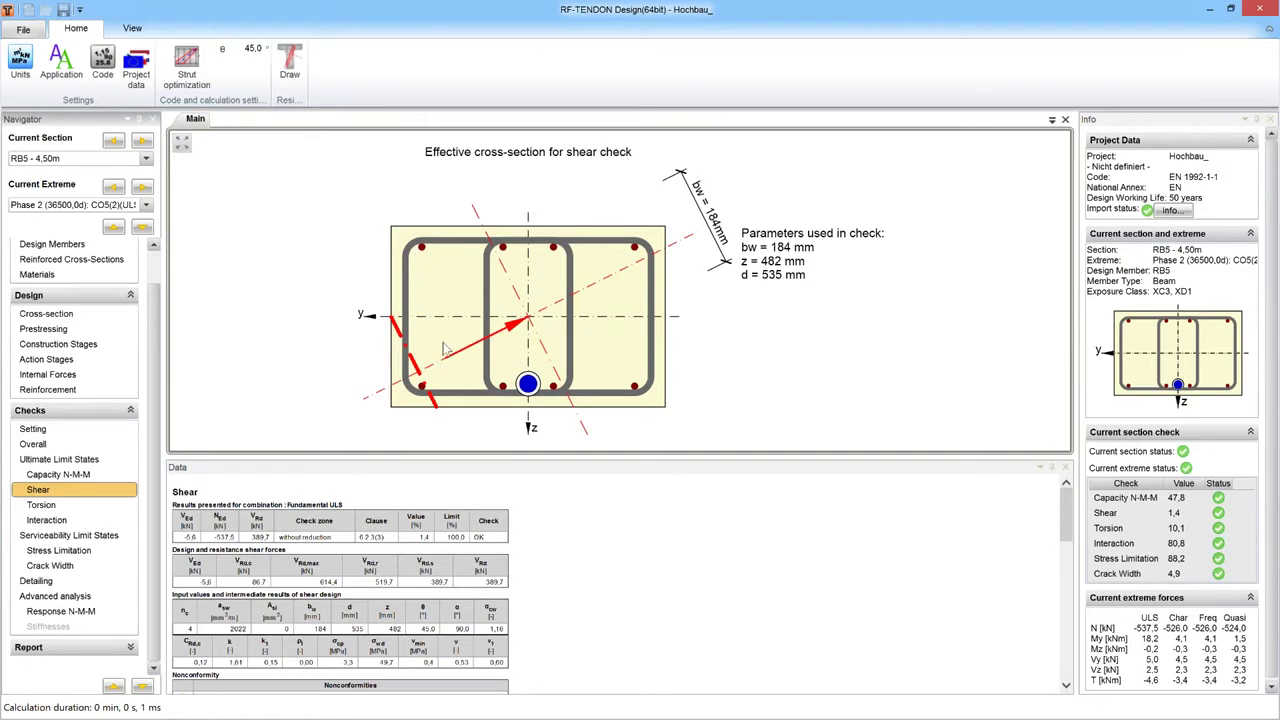
click(146, 158)
click(117, 180)
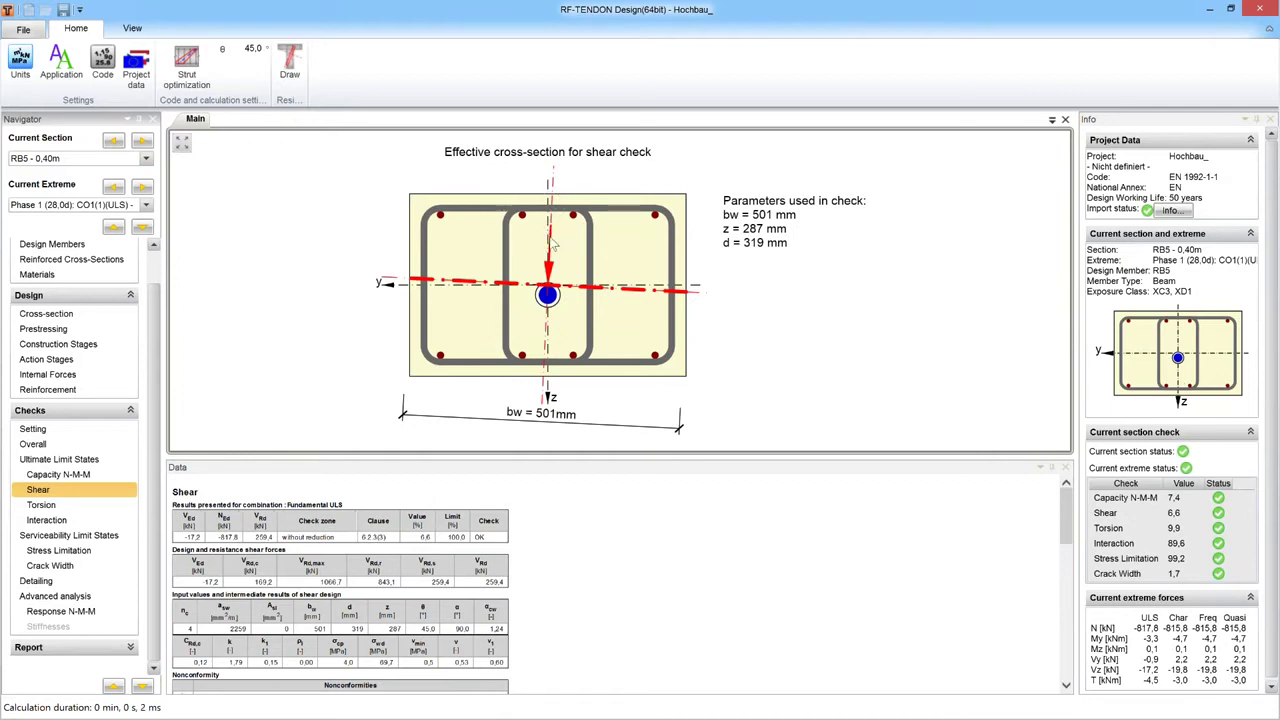
mouse_move(552, 240)
click(146, 161)
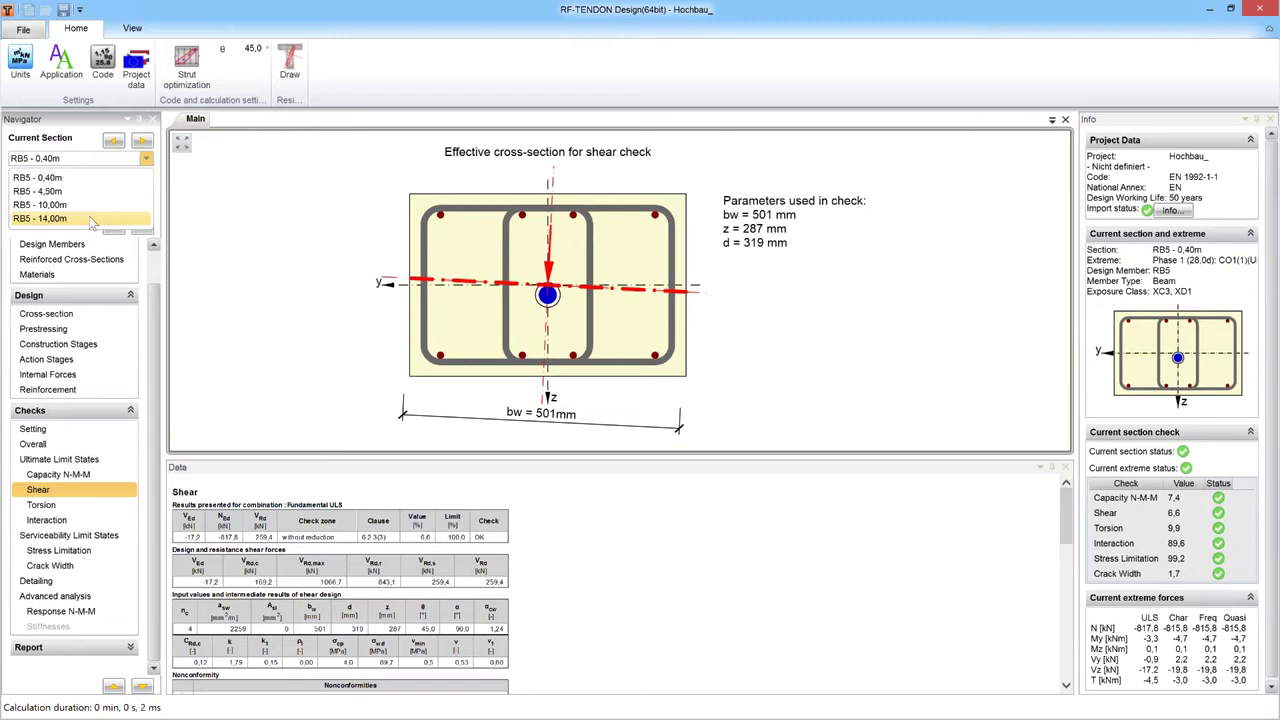
click(441, 277)
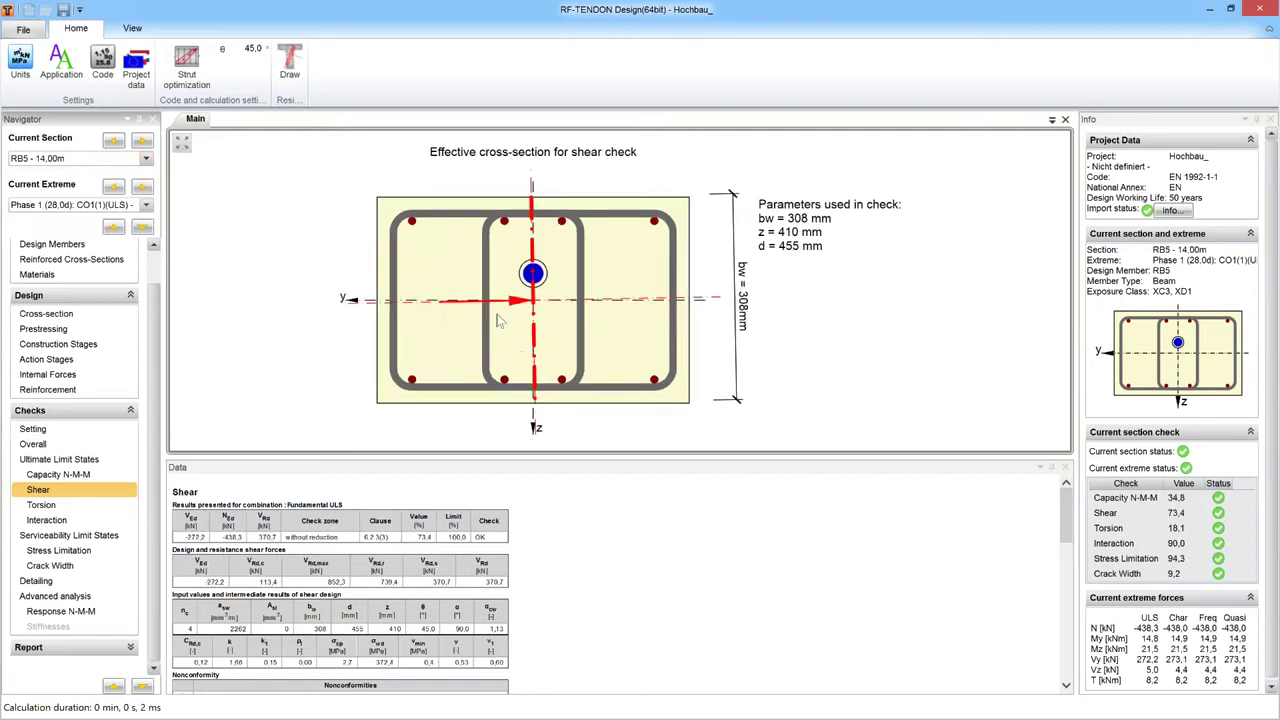
mouse_move(492, 306)
mouse_move(533, 313)
- Examine the torsion, interaction, stress limitation and crack width checks of section RB5 - 4,50m for Phase 1 (28,0d)
click(100, 158)
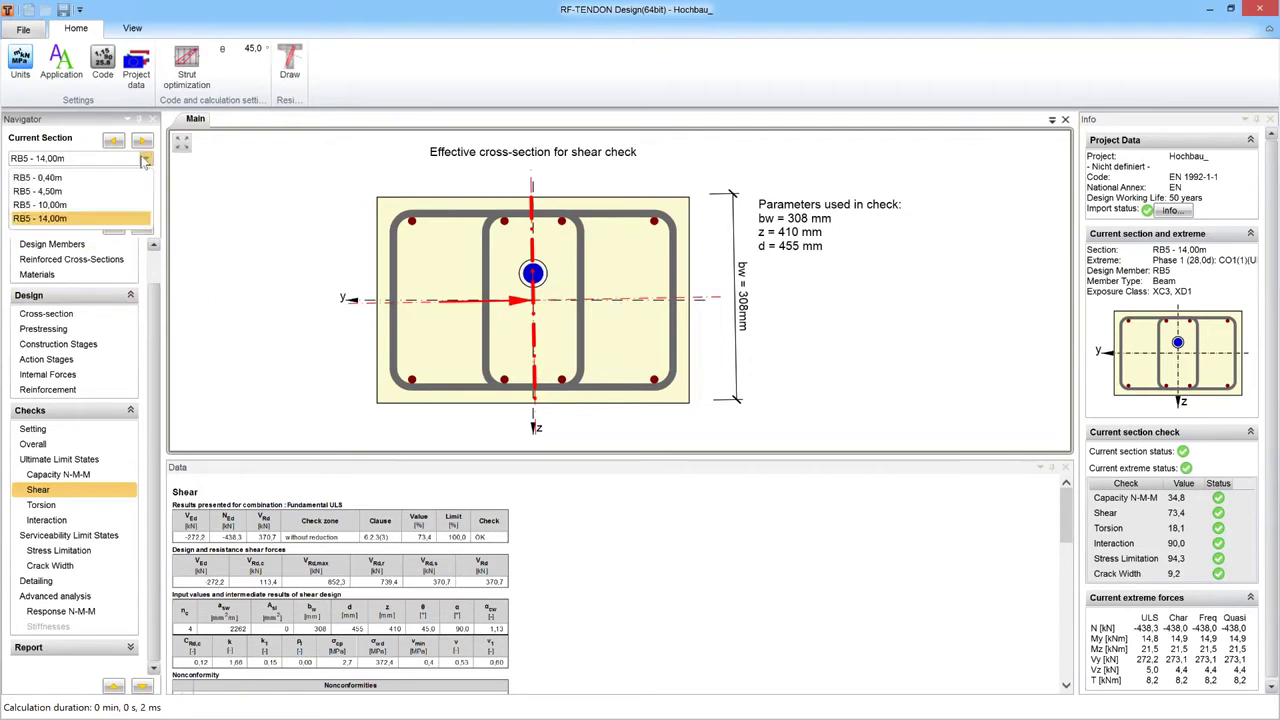
click(70, 217)
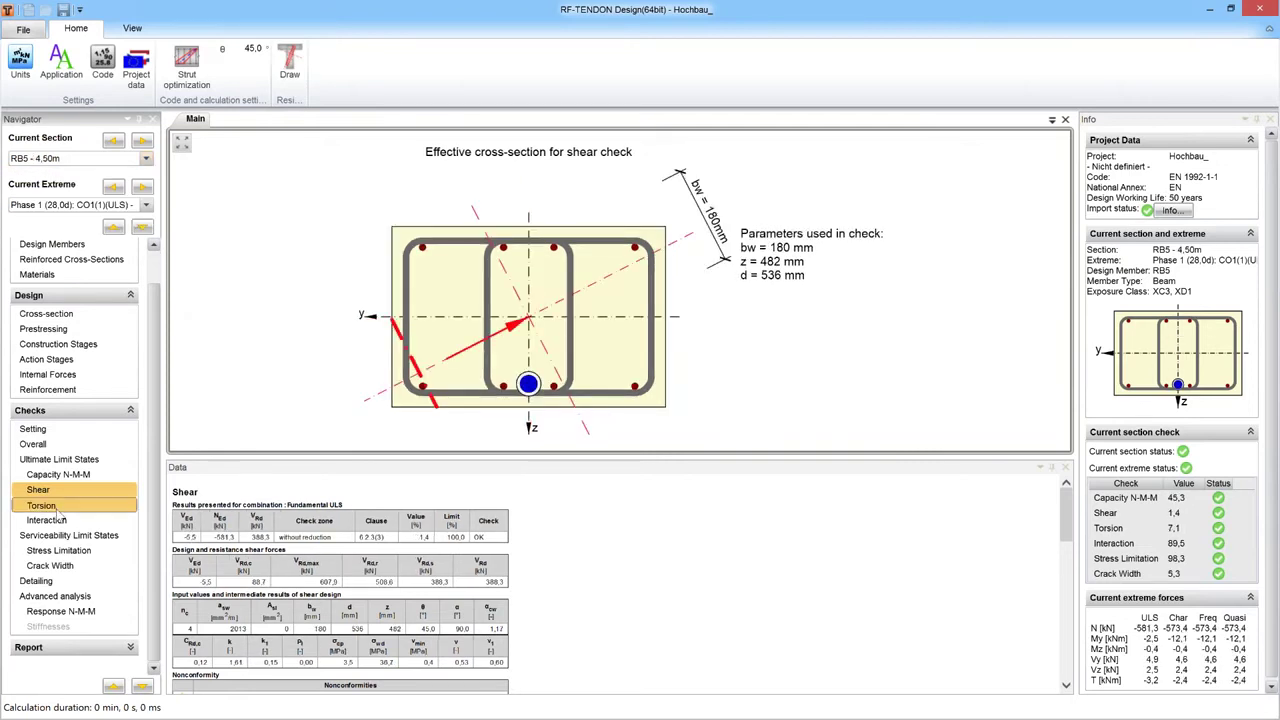
click(128, 505)
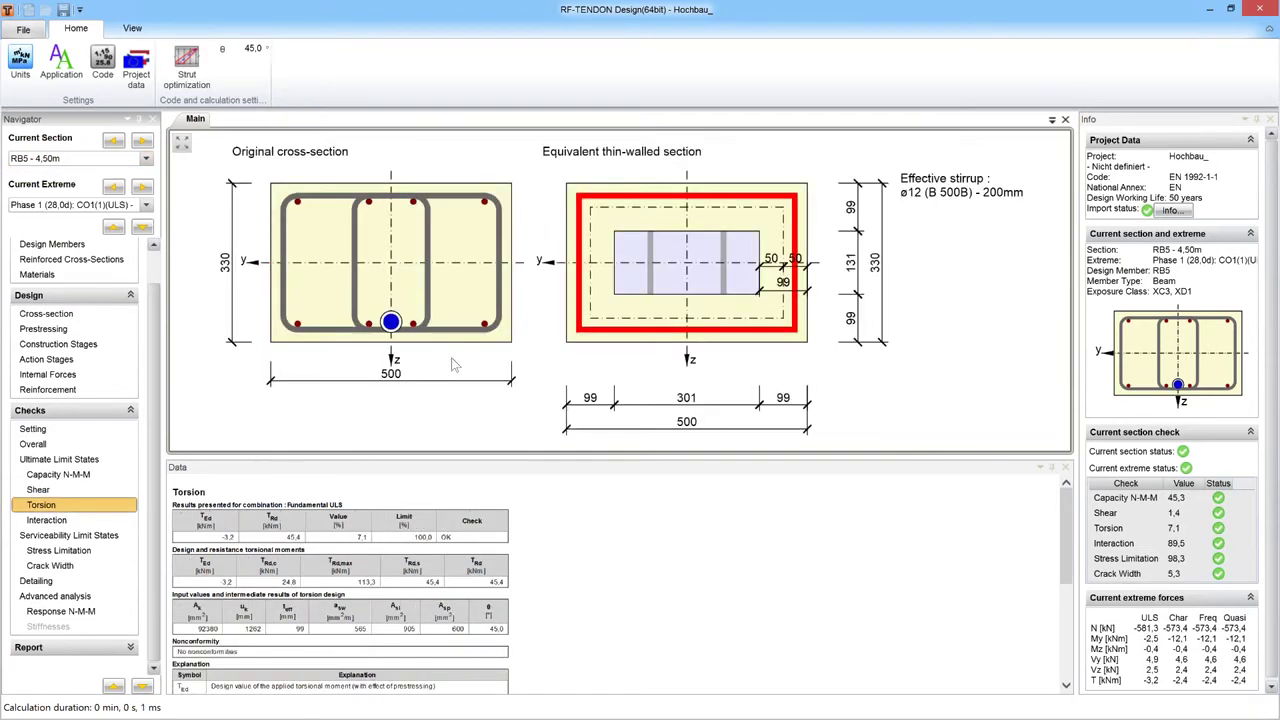
click(72, 521)
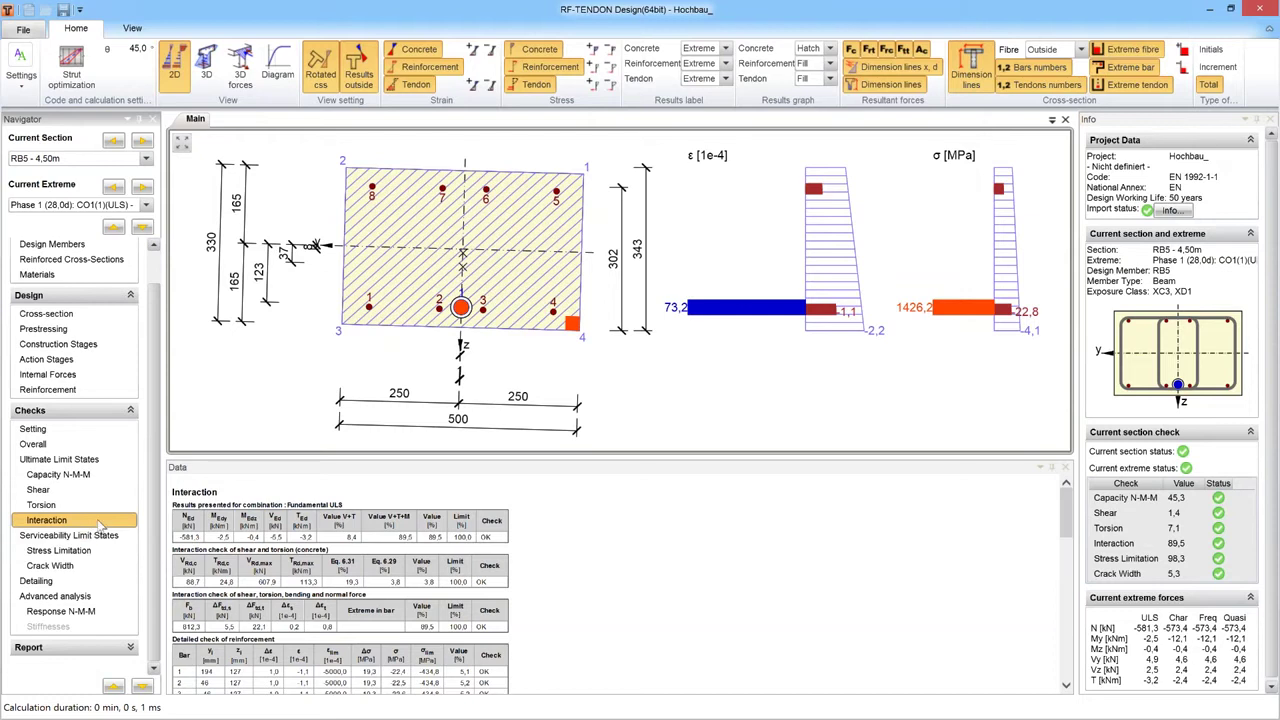
click(80, 552)
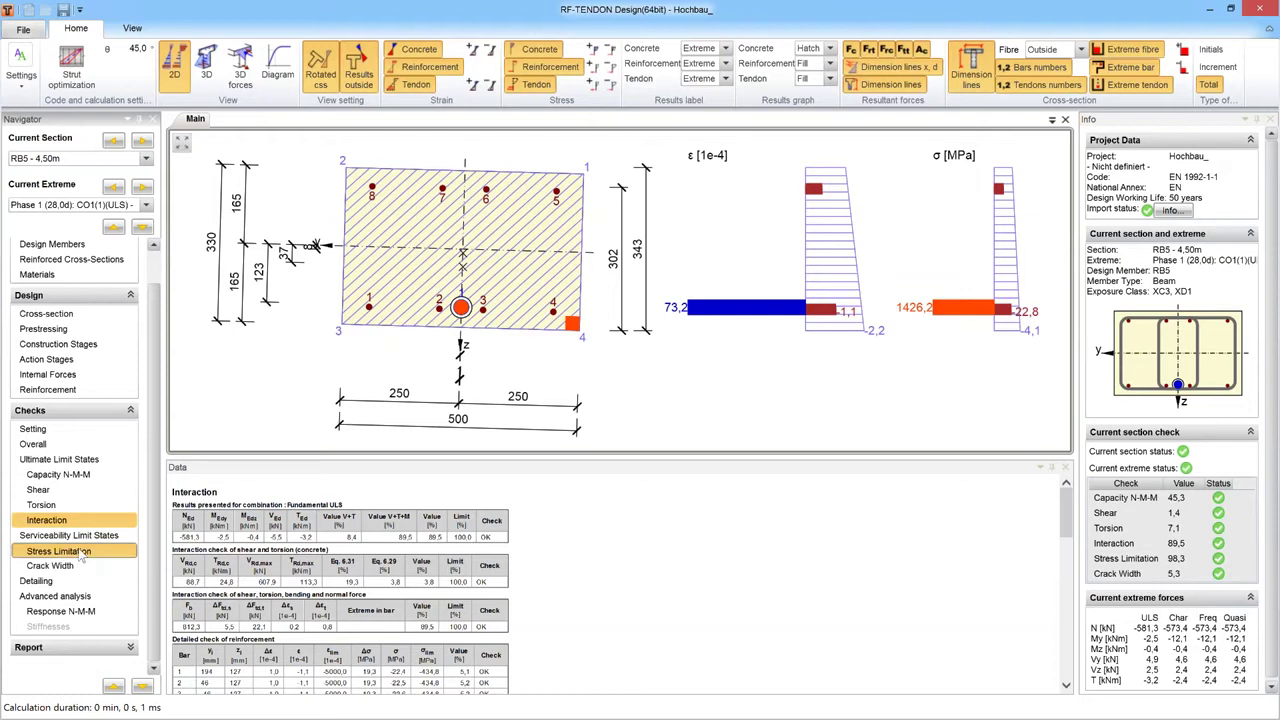
click(81, 555)
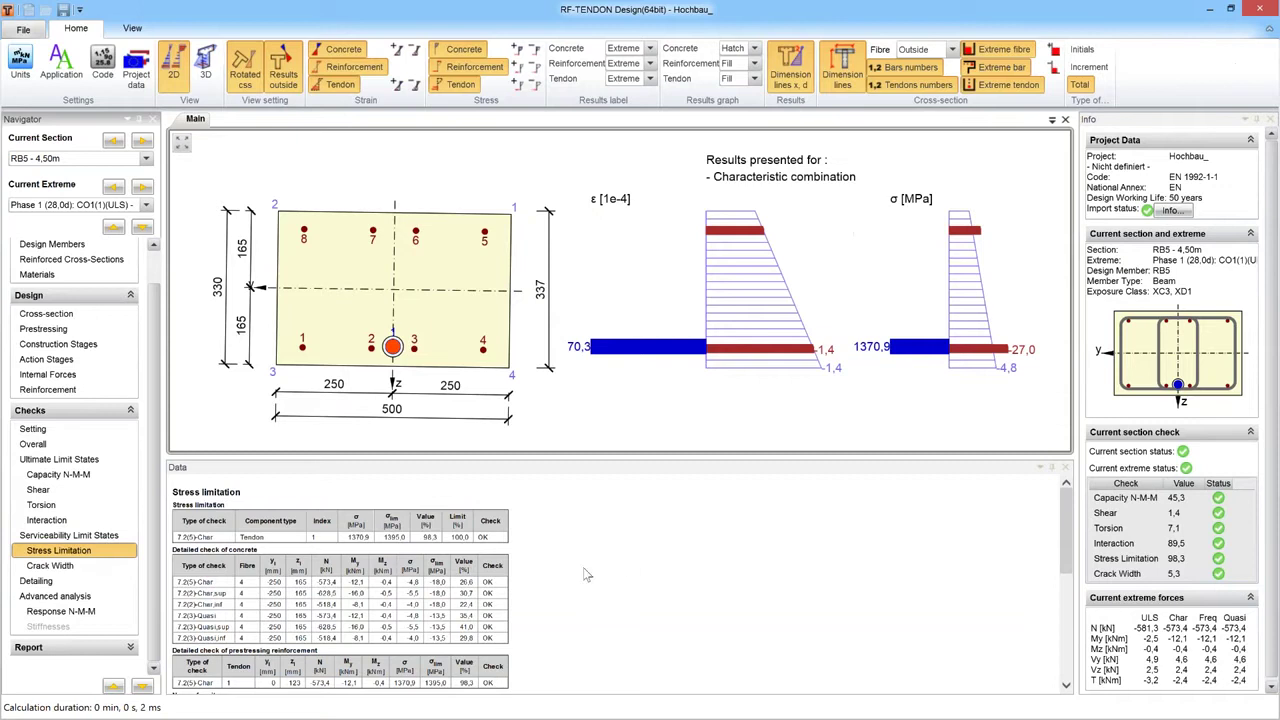
click(85, 567)
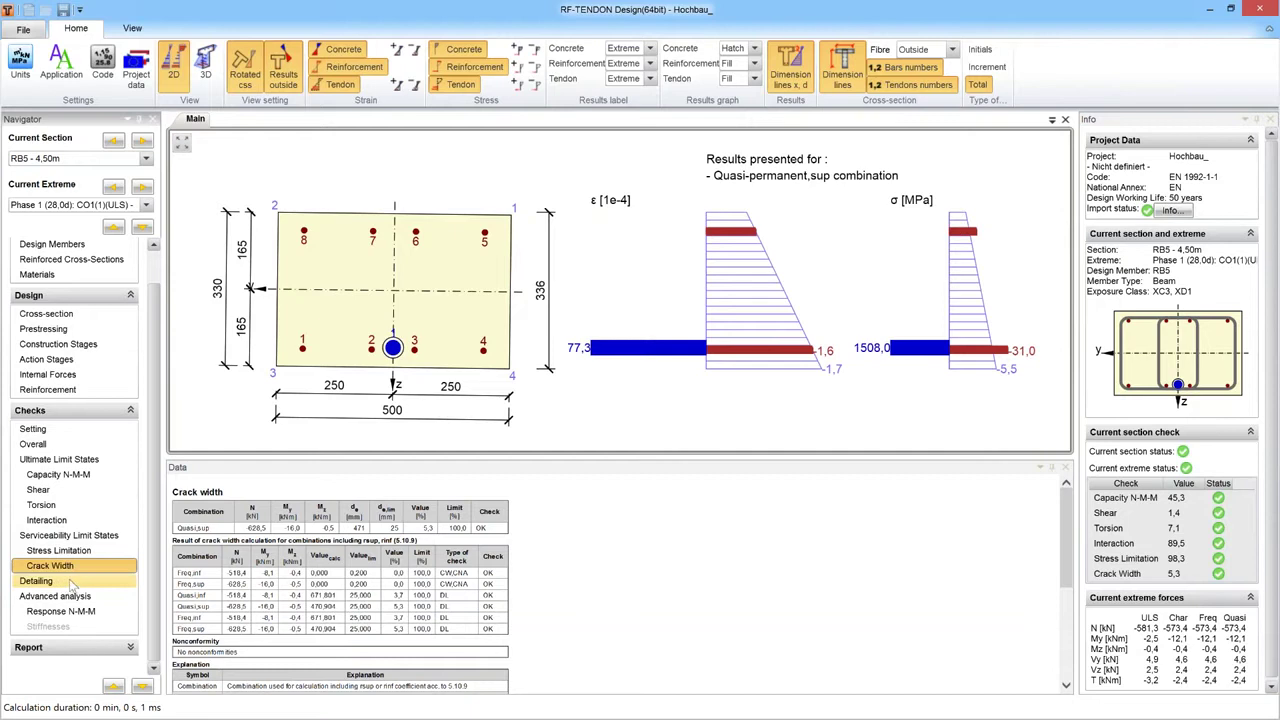
- Look over the check settings for RB5 - 4,50m, particularly the Detailing and Response N-M-M entries
click(36, 429)
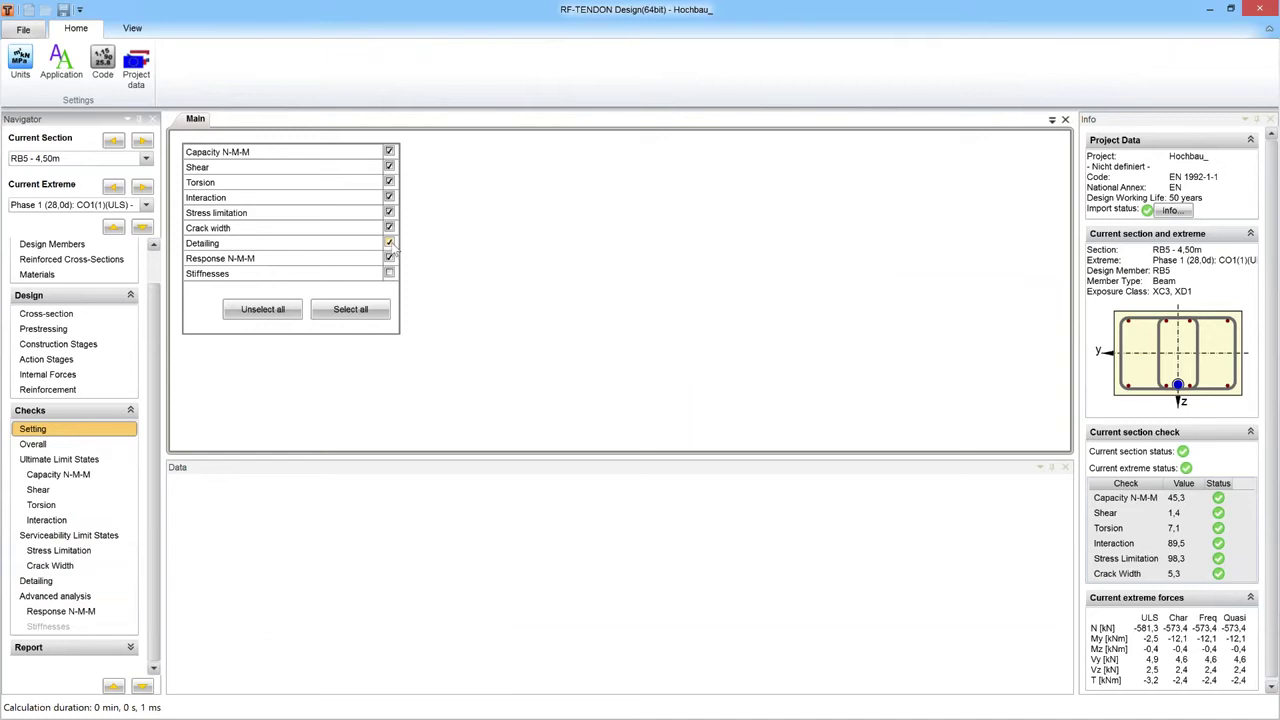
click(389, 244)
click(389, 258)
- Compare the Response N-M-M strains and stresses of RB5 - 4,50m for Phase 1, Stage 3 and Phase 2
click(62, 611)
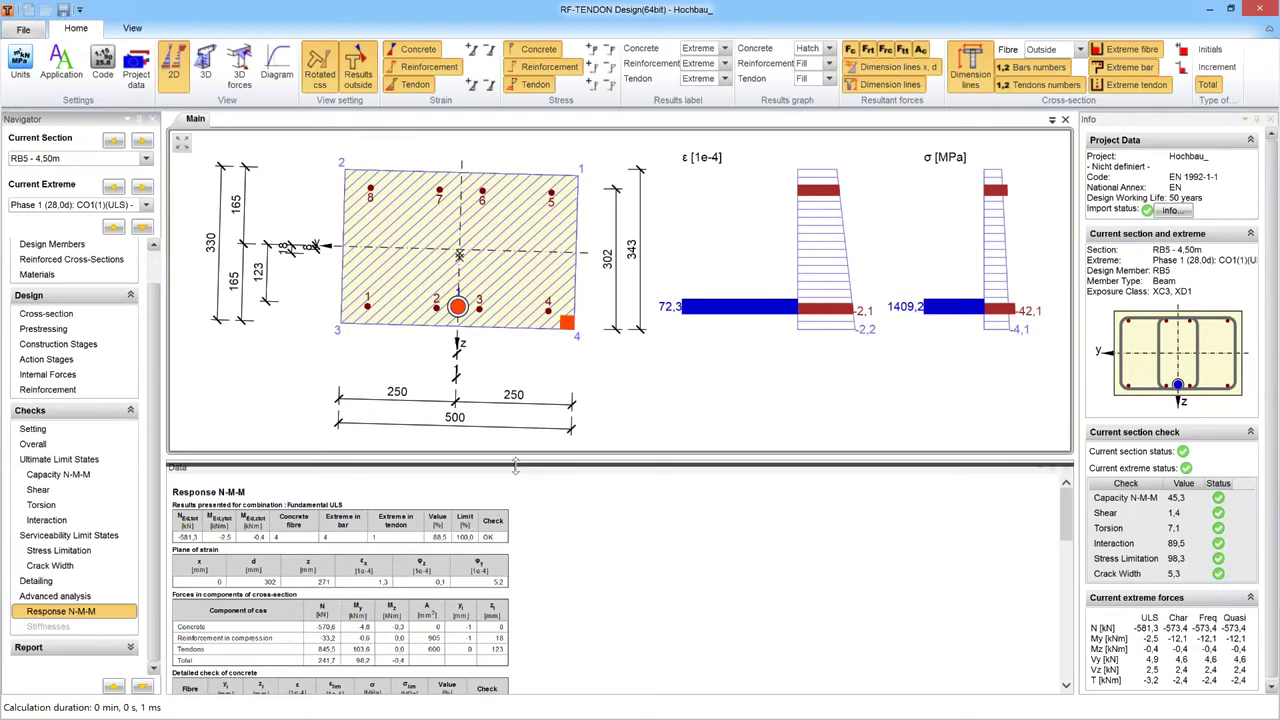
click(146, 204)
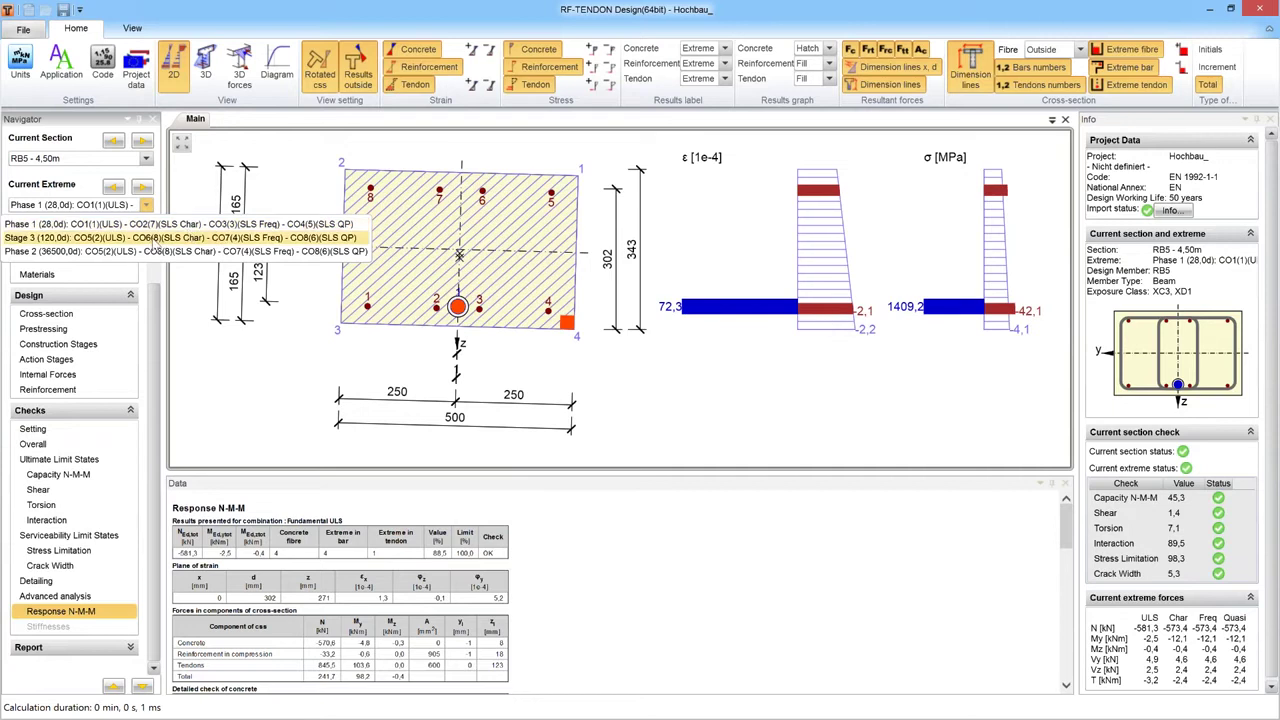
click(152, 238)
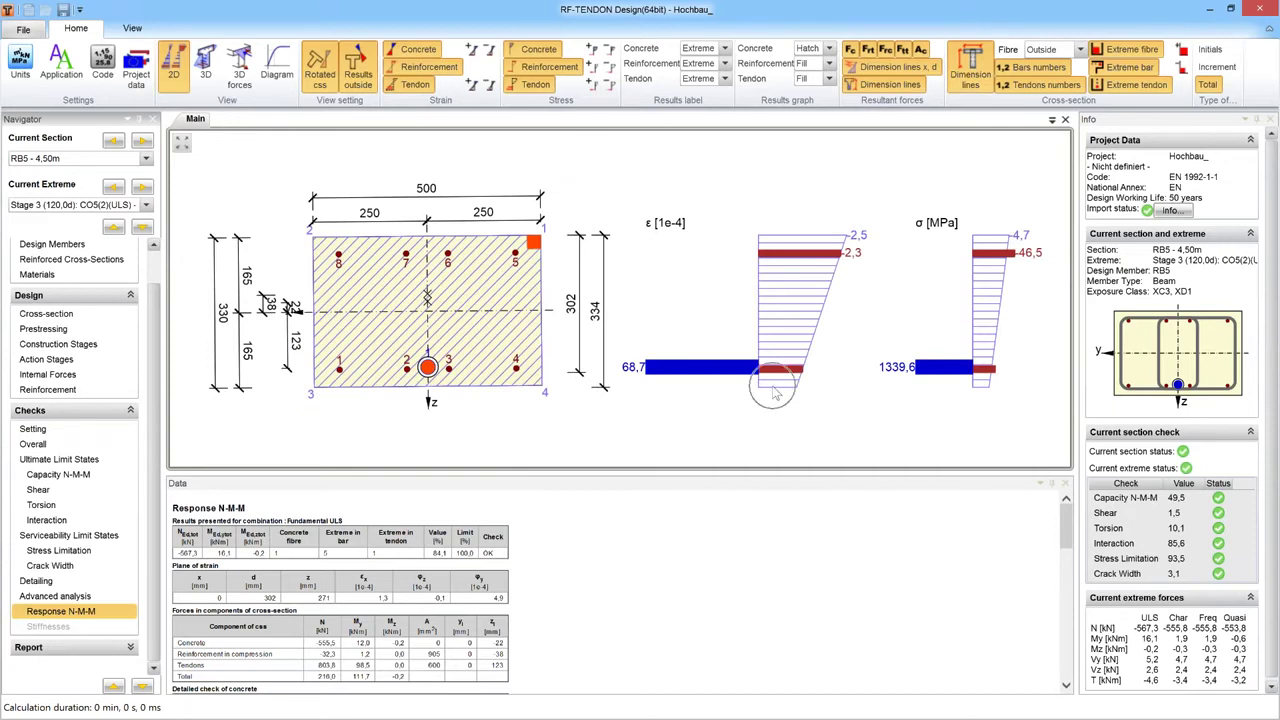
click(146, 205)
click(120, 252)
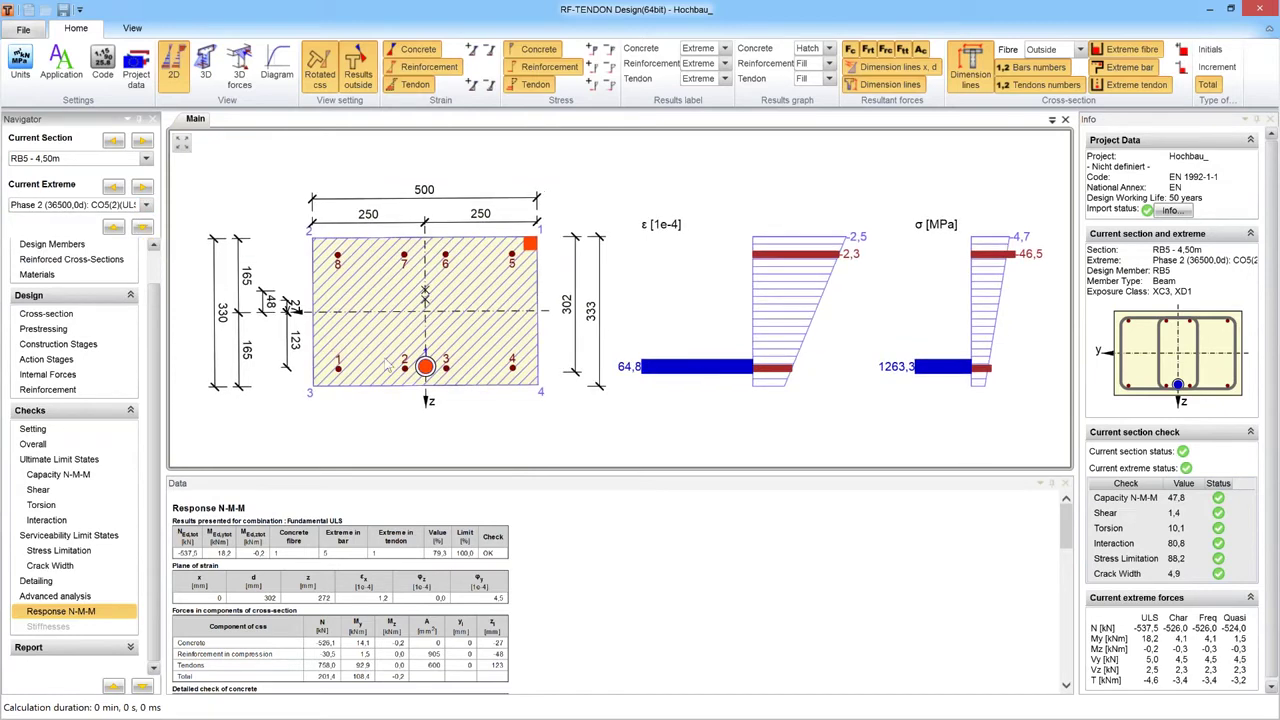
- Close RB5's section design and make RIB1 the current design member in RF-TENDON
scroll(155, 346, up, 2)
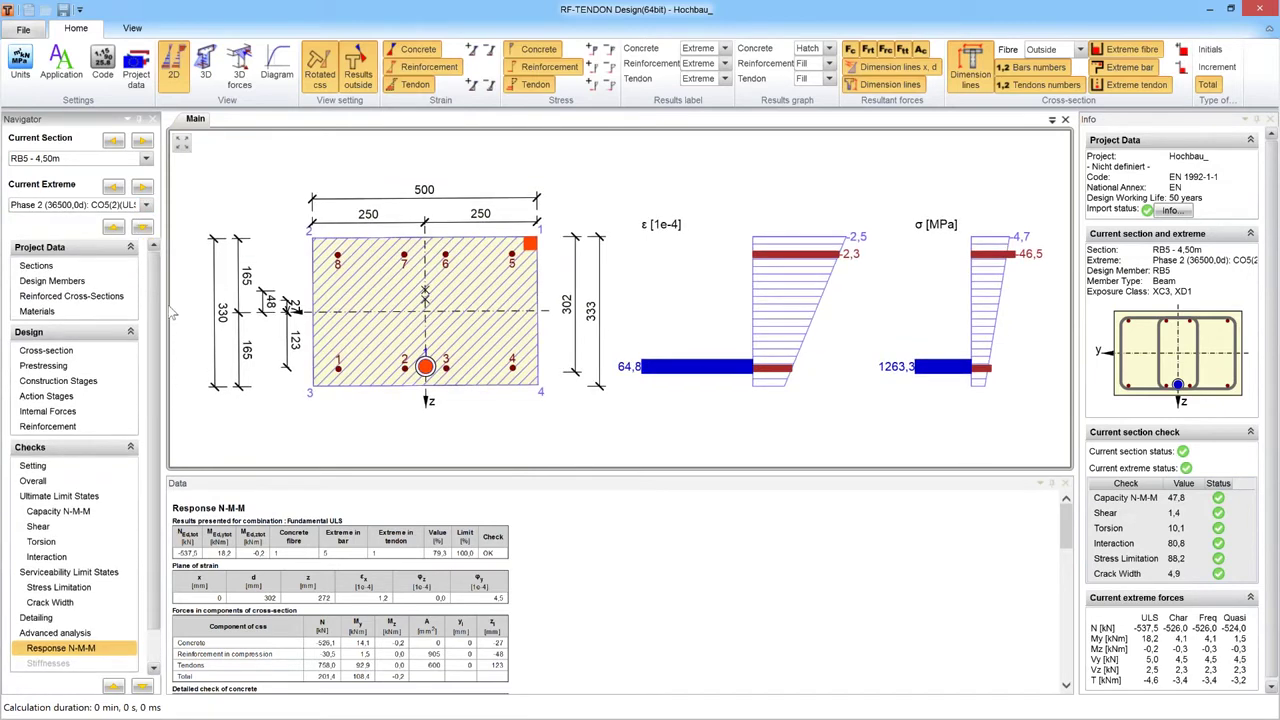
click(1262, 10)
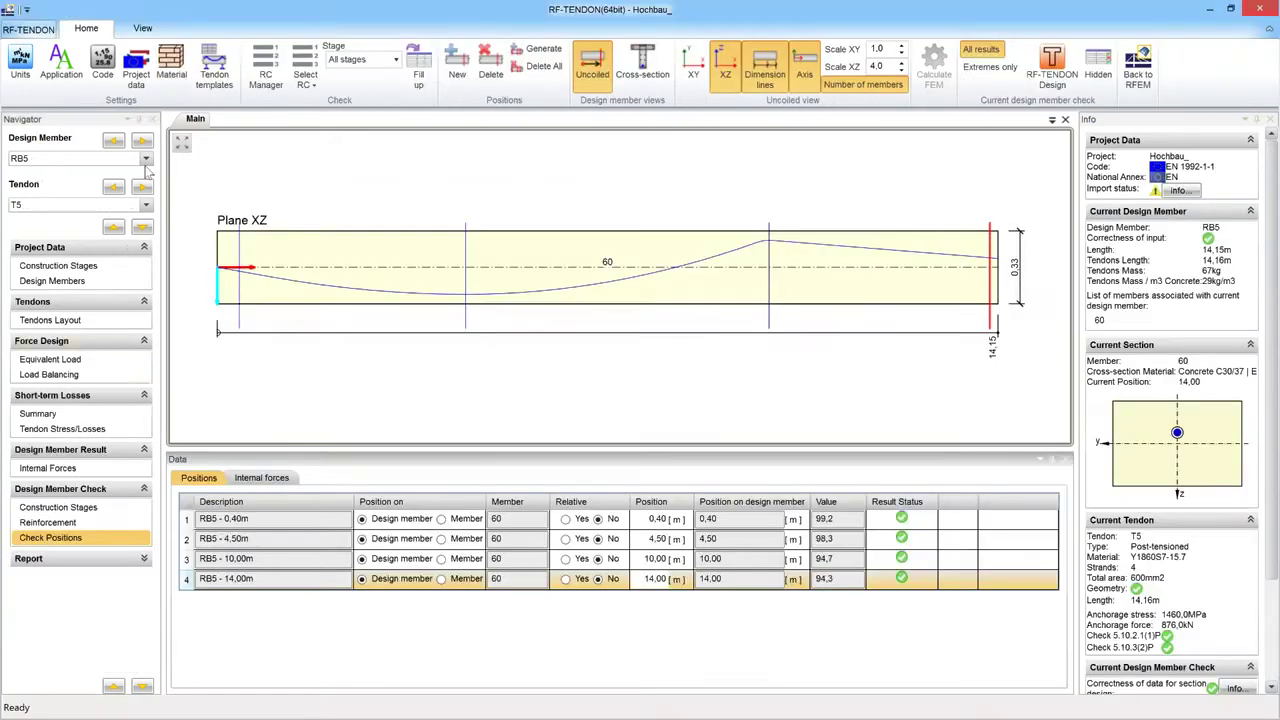
click(146, 158)
scroll(147, 238, up, 2)
click(70, 180)
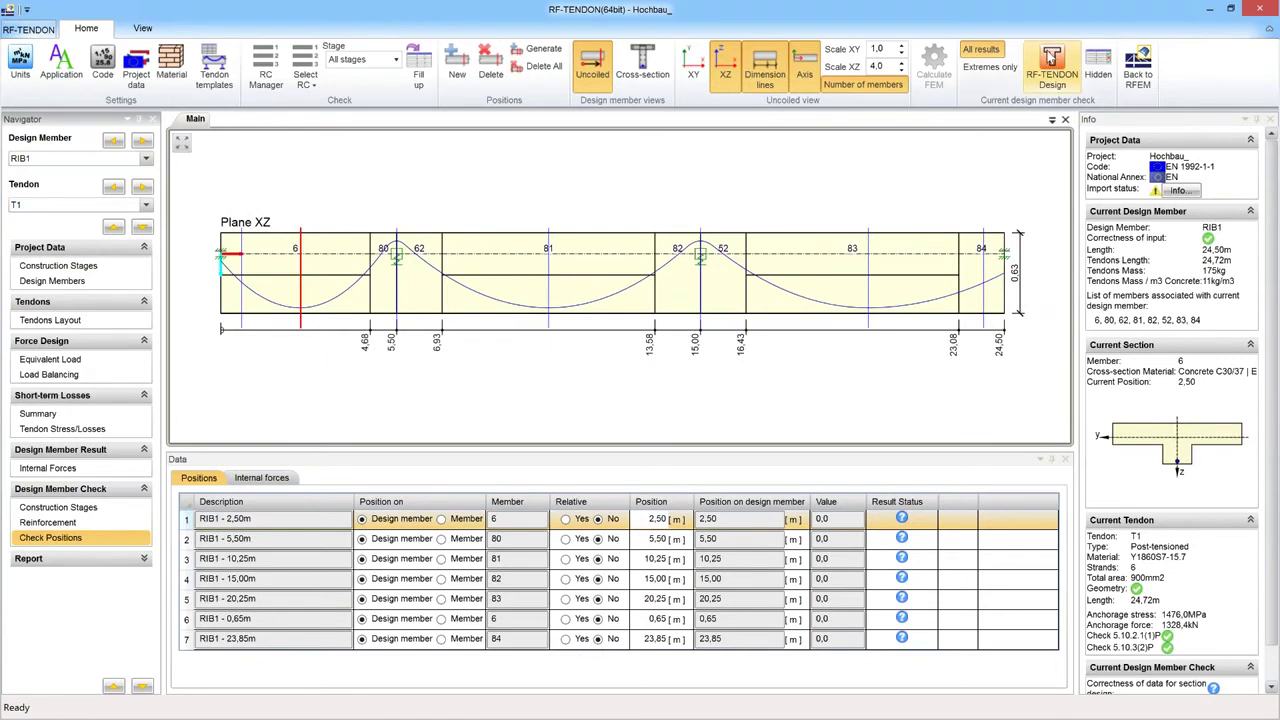
- Open RIB1 in RF-TENDON Design and calculate all its sections
click(1052, 62)
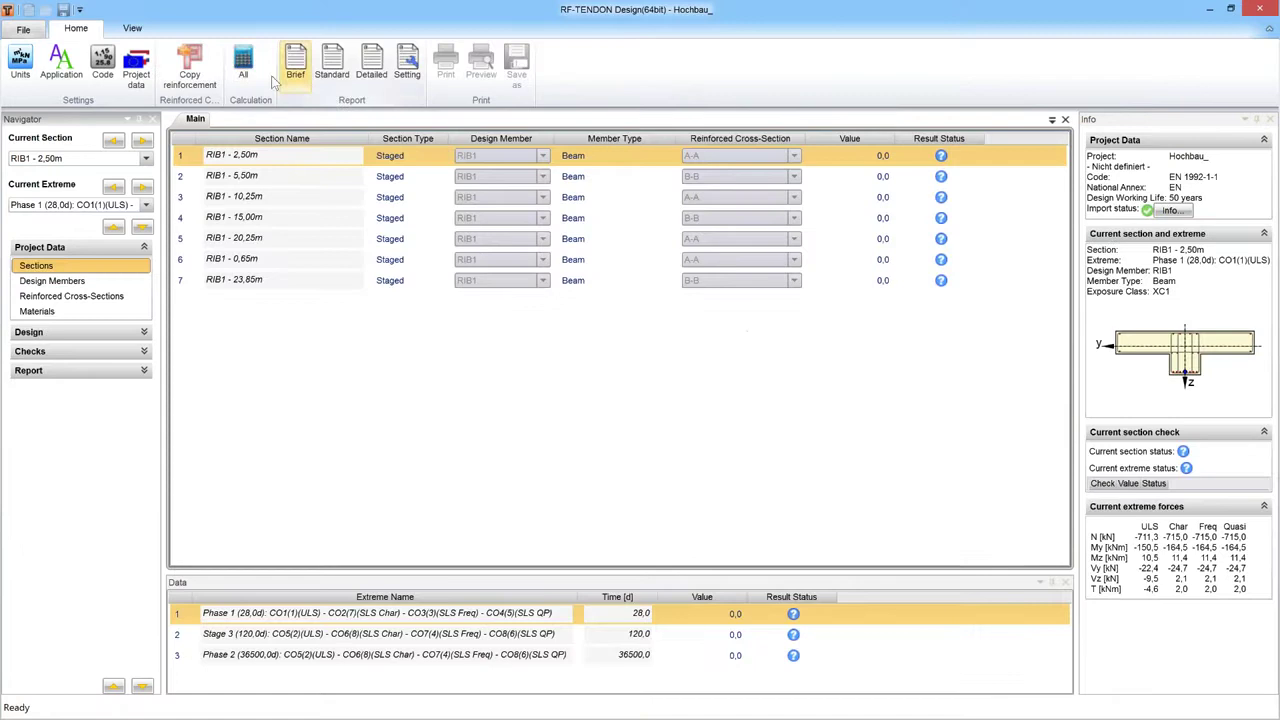
click(243, 66)
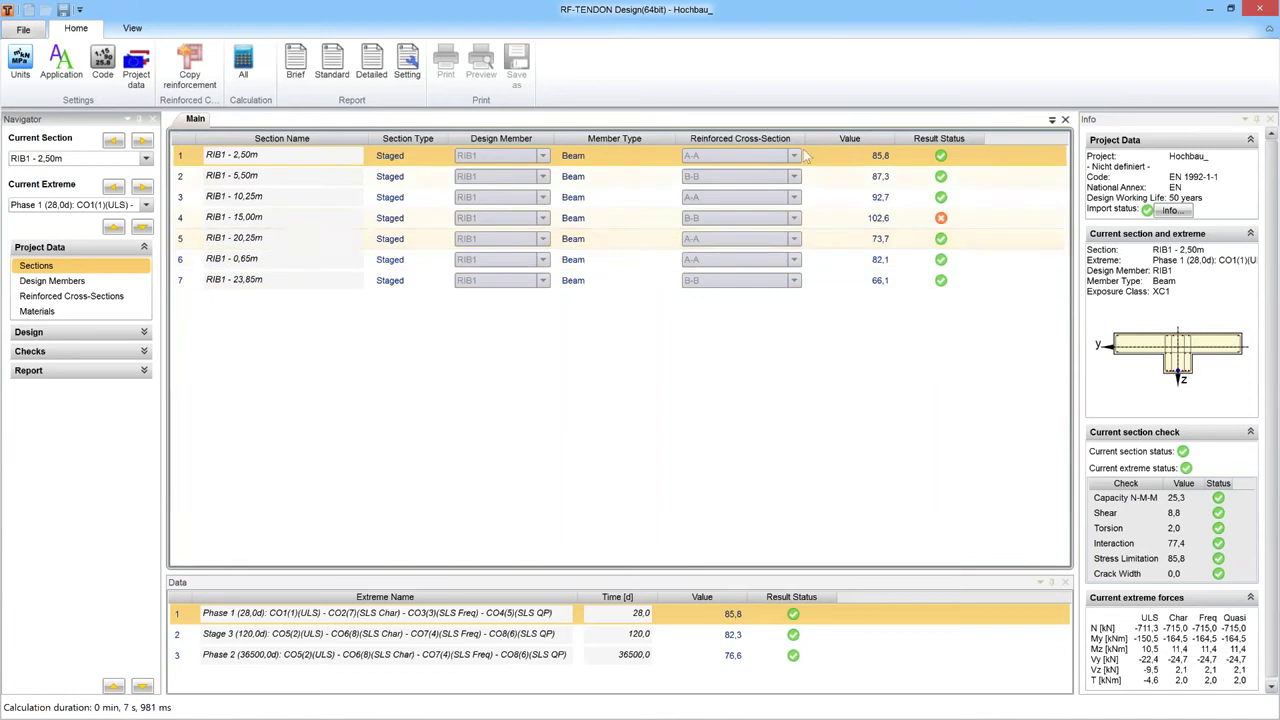
- Examine the stress limitation check of section RIB1 - 15,00m for Phase 2 (36500,0d), including its extreme concrete fibre
click(884, 220)
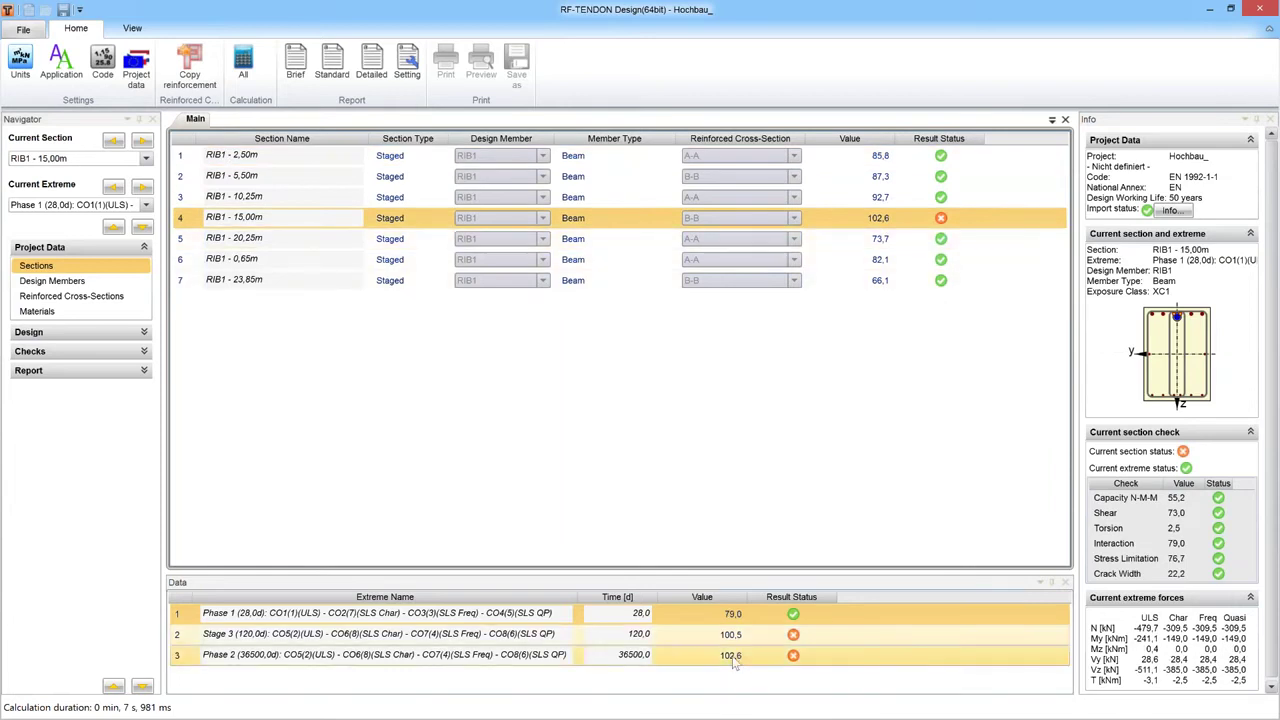
click(790, 655)
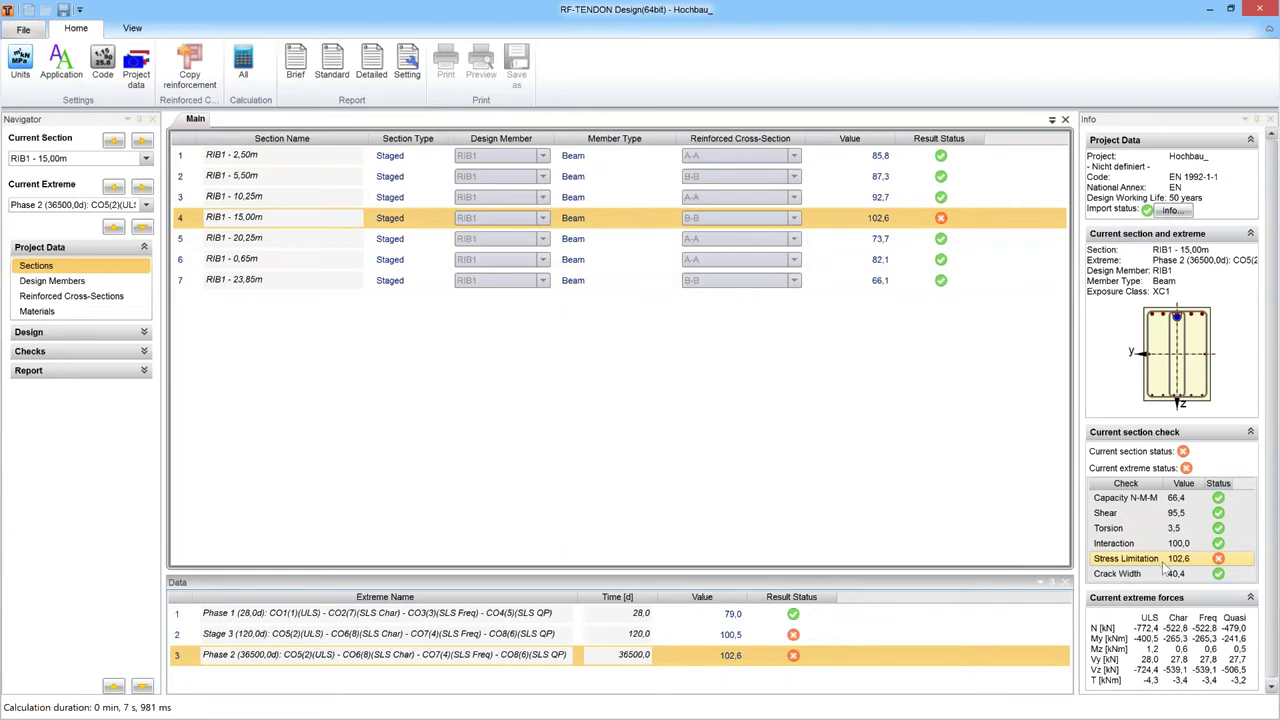
click(40, 351)
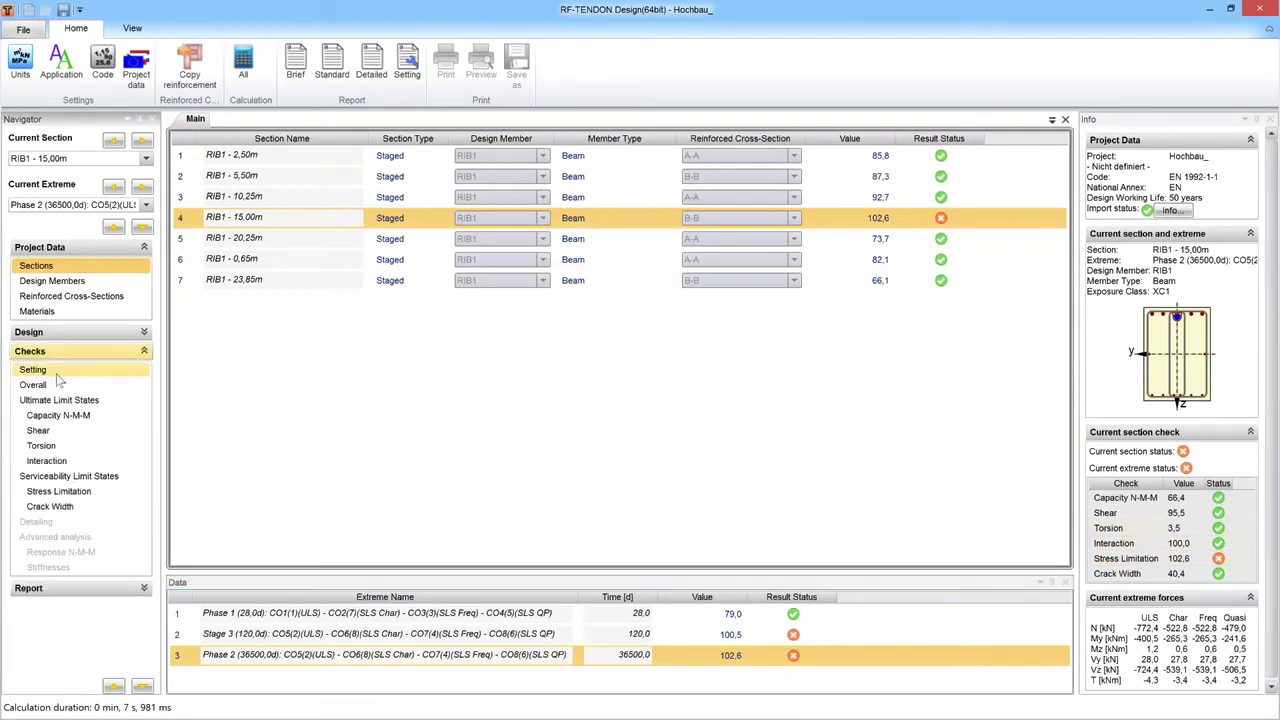
click(55, 491)
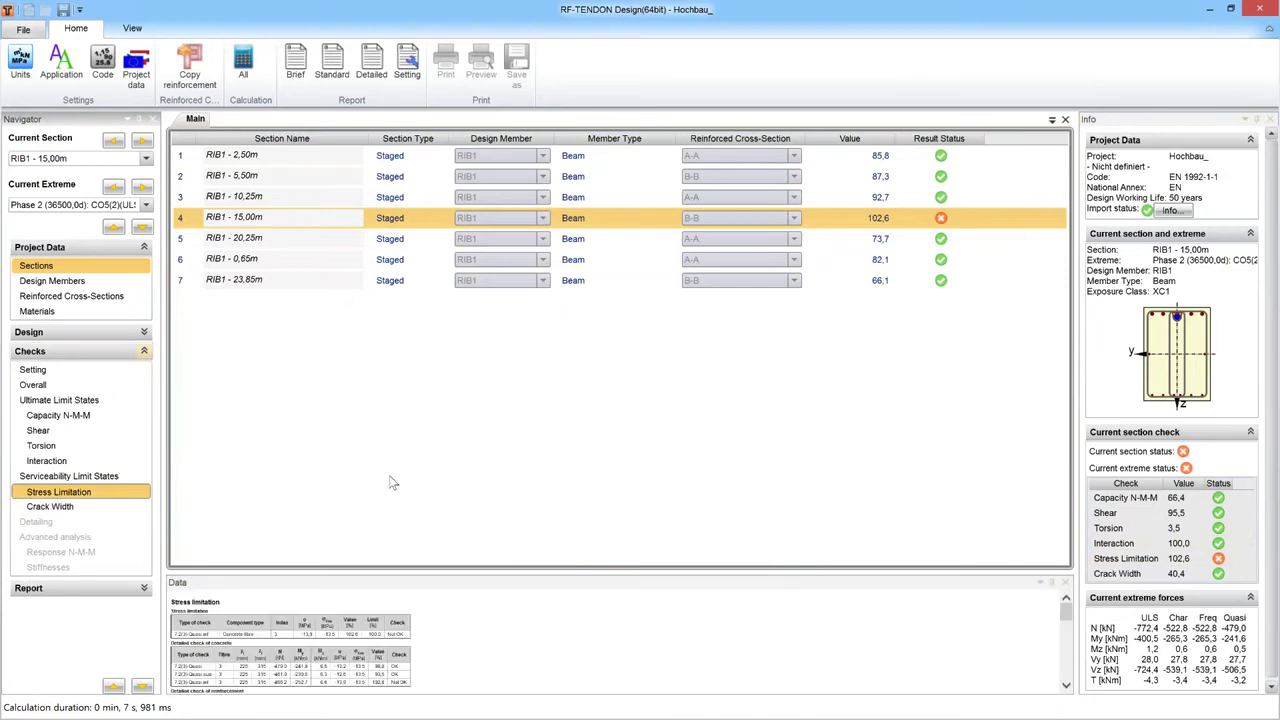
mouse_move(286, 498)
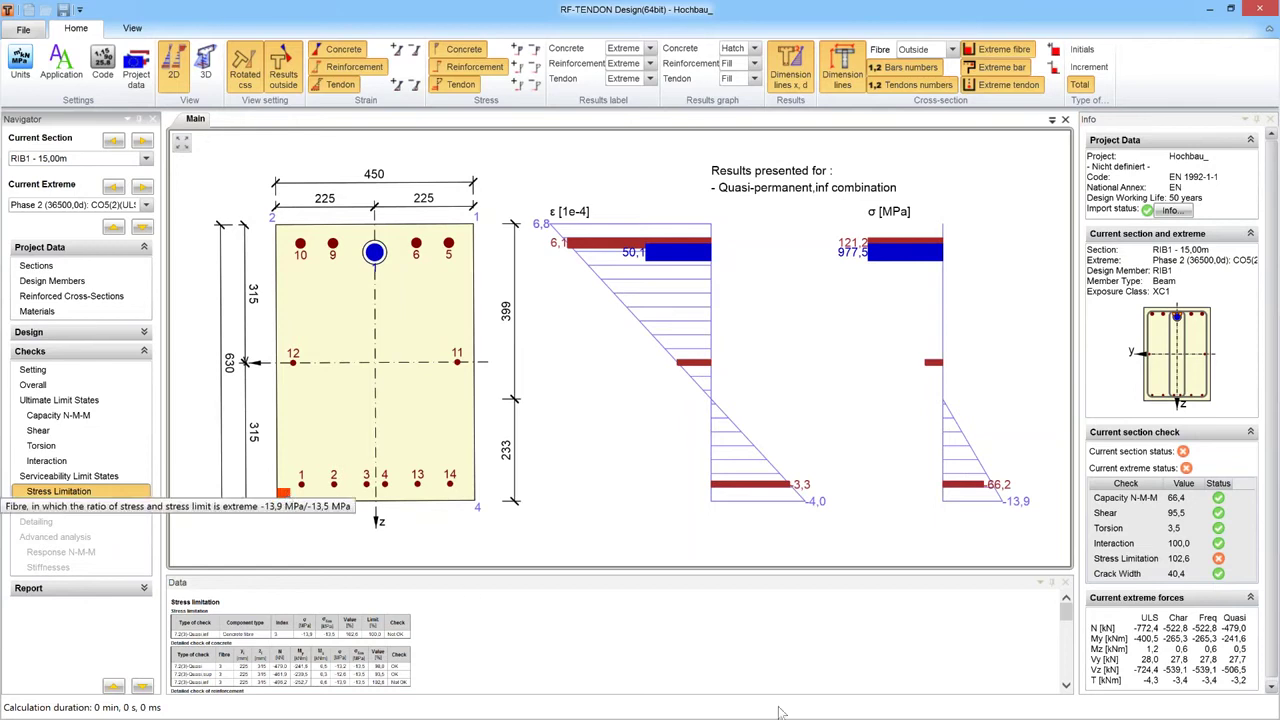
- Enlarge the stress limitation results of RIB1 - 15,00m and read through to the listed nonconformities
ctrl+scroll(597, 646, up, 5)
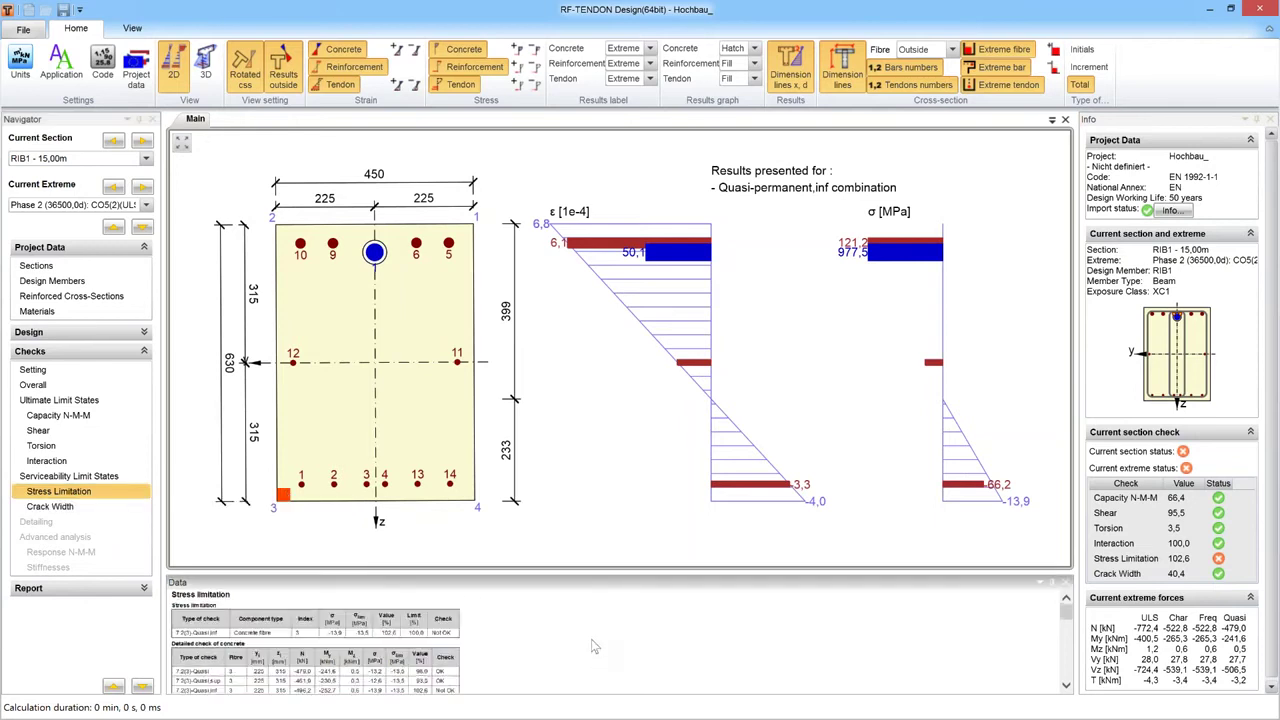
ctrl+scroll(601, 642, up, 1)
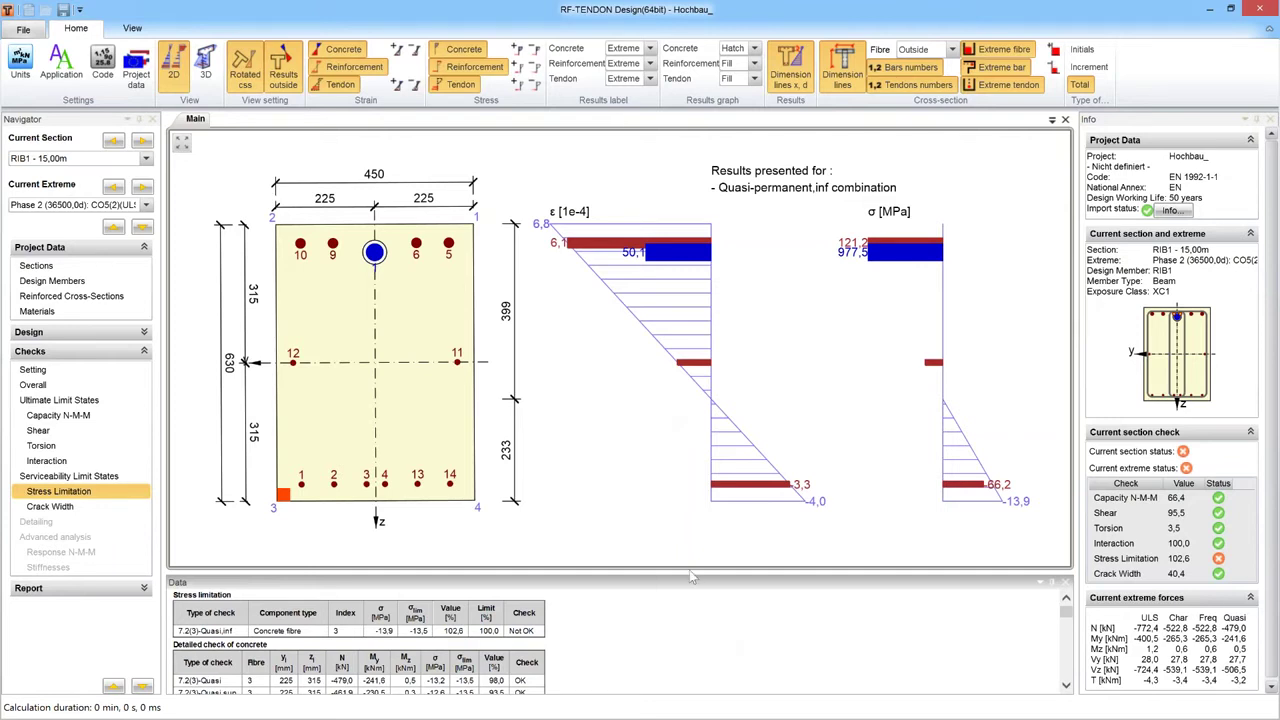
drag(692, 577, 682, 508)
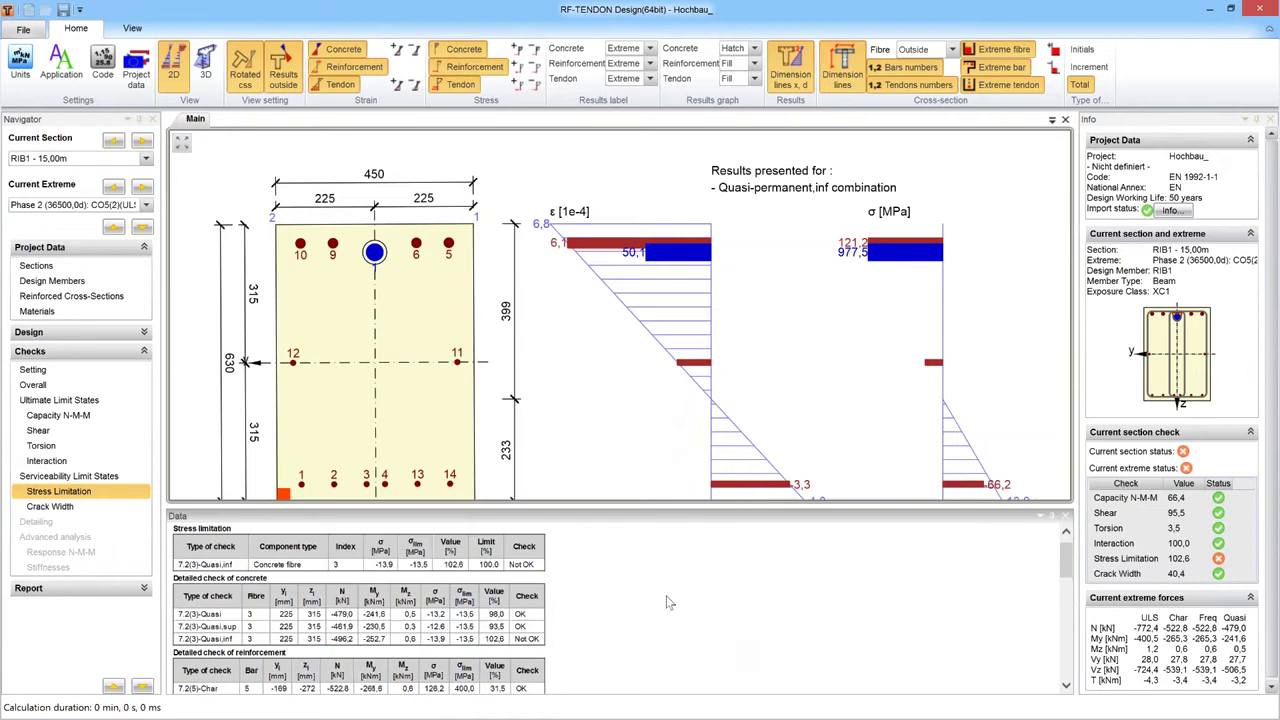
scroll(670, 603, down, 4)
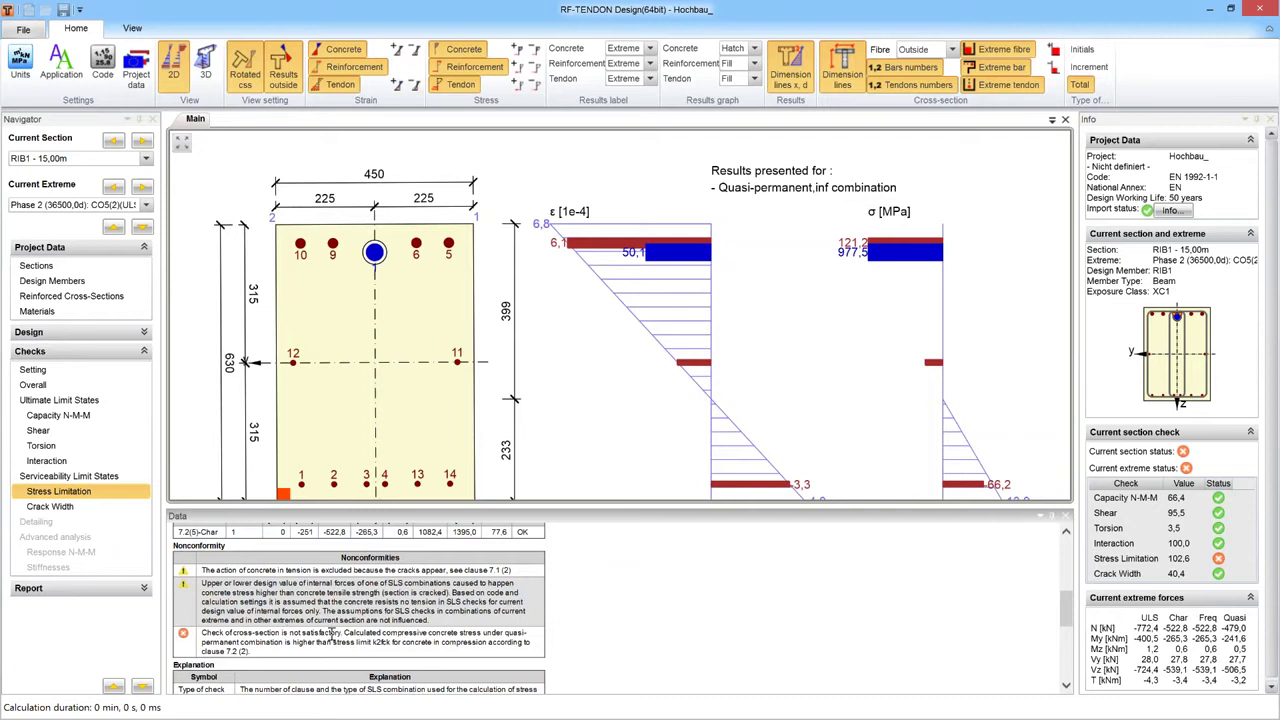
- Examine the nonconformity about quasi-permanent compressive concrete stress, including its k2fck limit, and review the detailed reinforcement stress checks
drag(348, 636, 413, 643)
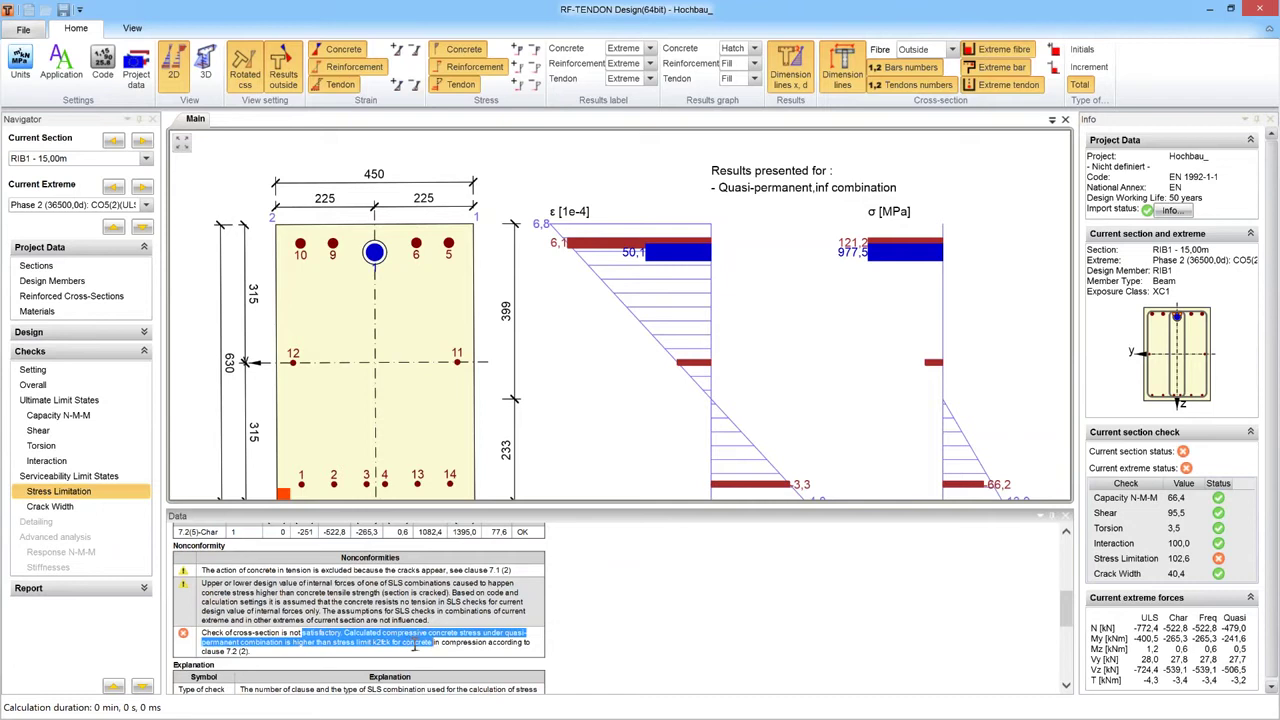
drag(420, 647, 458, 645)
click(766, 625)
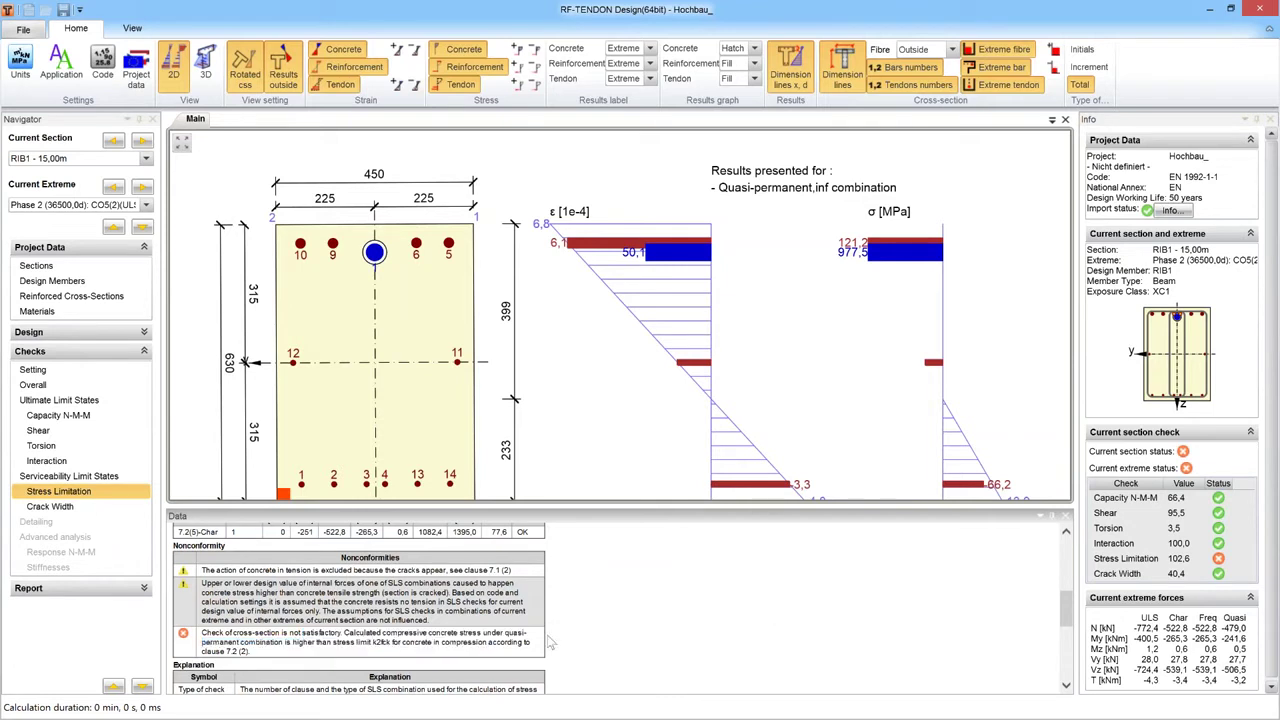
double_click(378, 641)
drag(656, 510, 656, 550)
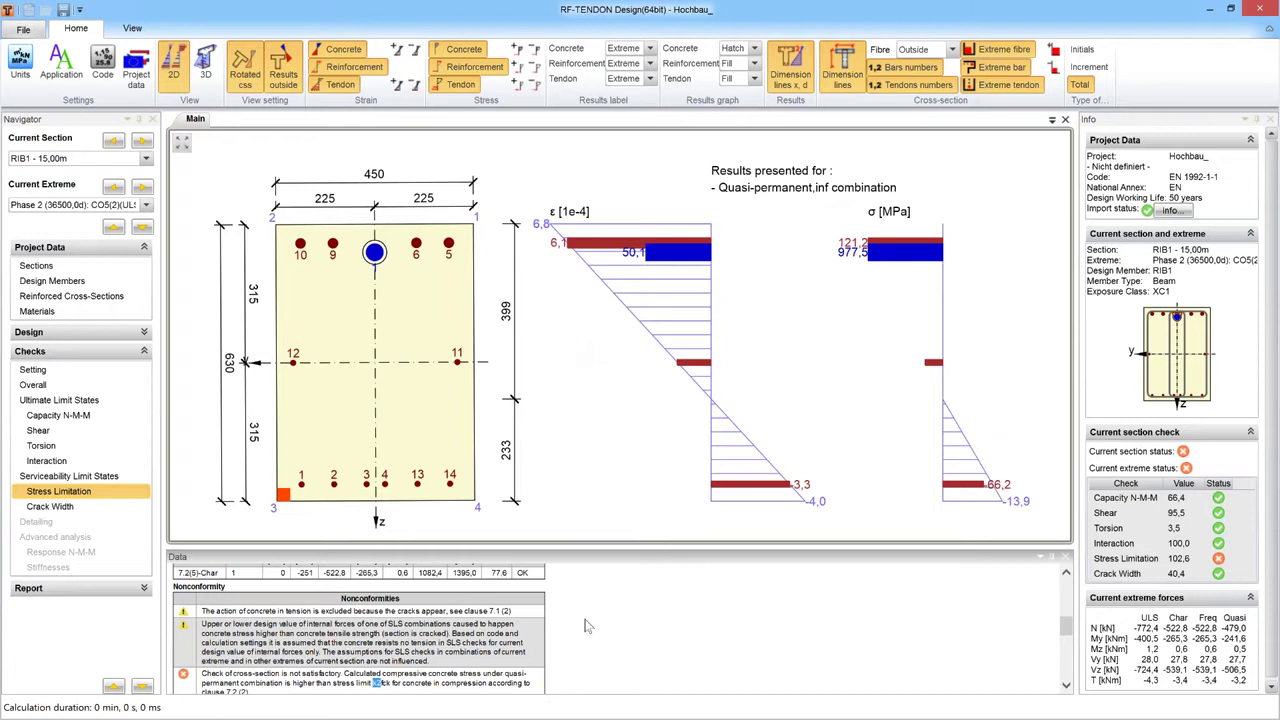
scroll(645, 607, up, 5)
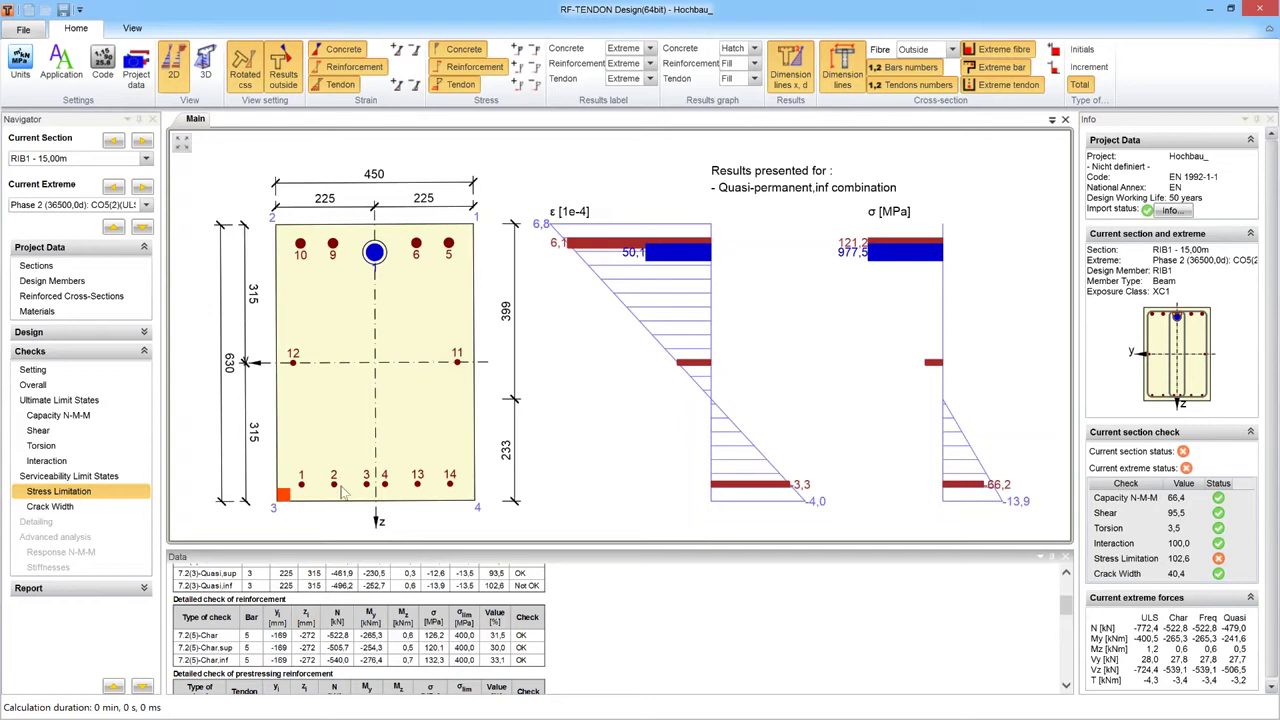
- Open the reinforcement design of section RIB1 - 15,00m, select the lower bar layer and enlarge the reinforcement data area
mouse_move(337, 492)
click(65, 297)
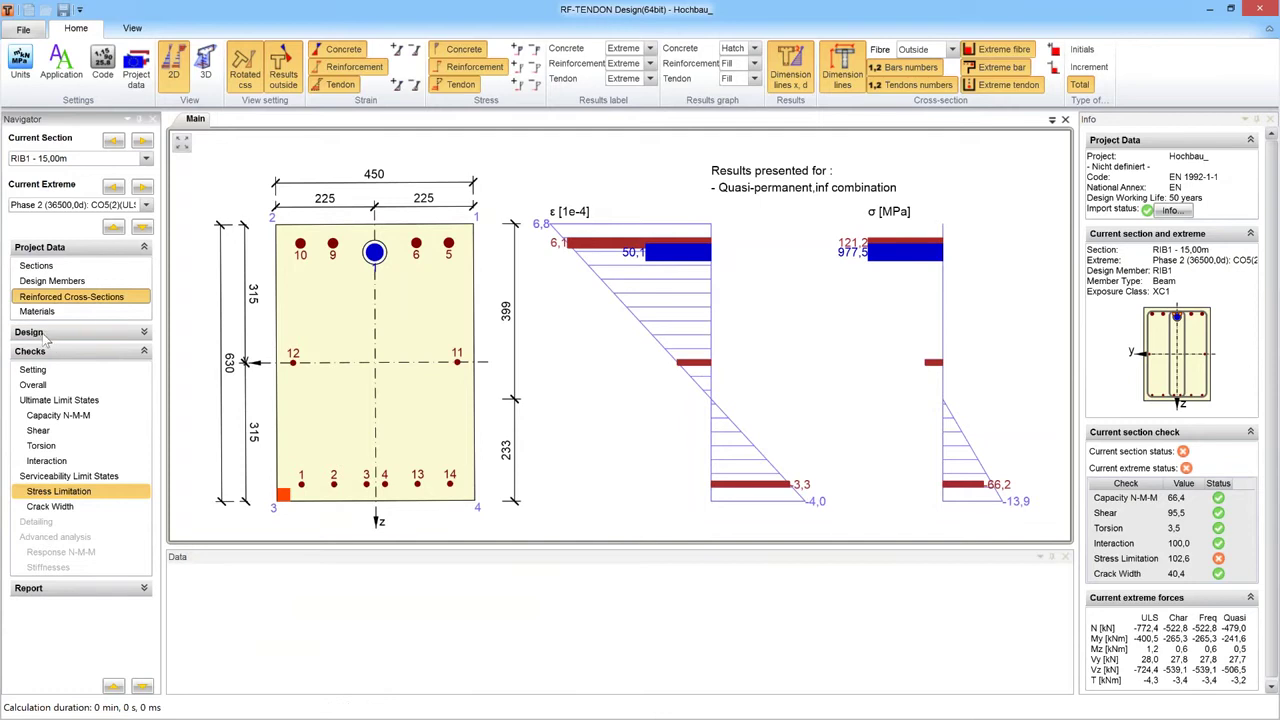
click(40, 333)
click(55, 427)
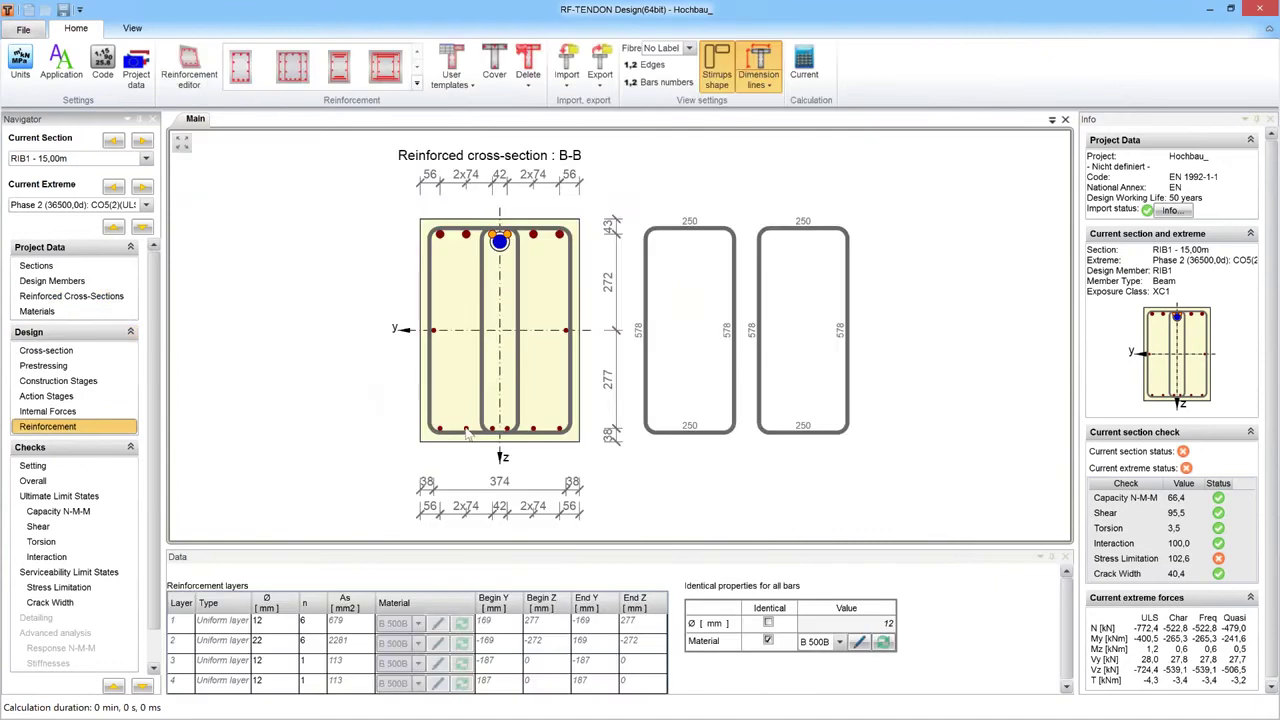
click(467, 432)
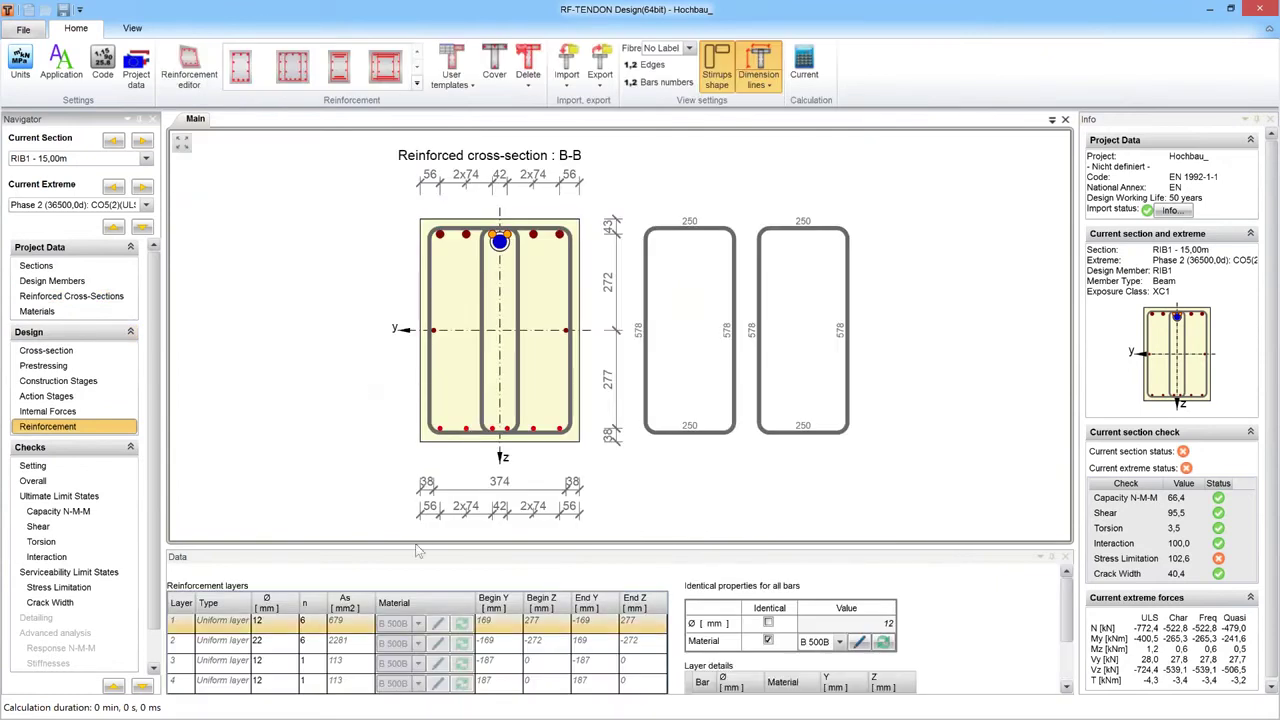
drag(420, 548, 428, 398)
right_click(305, 255)
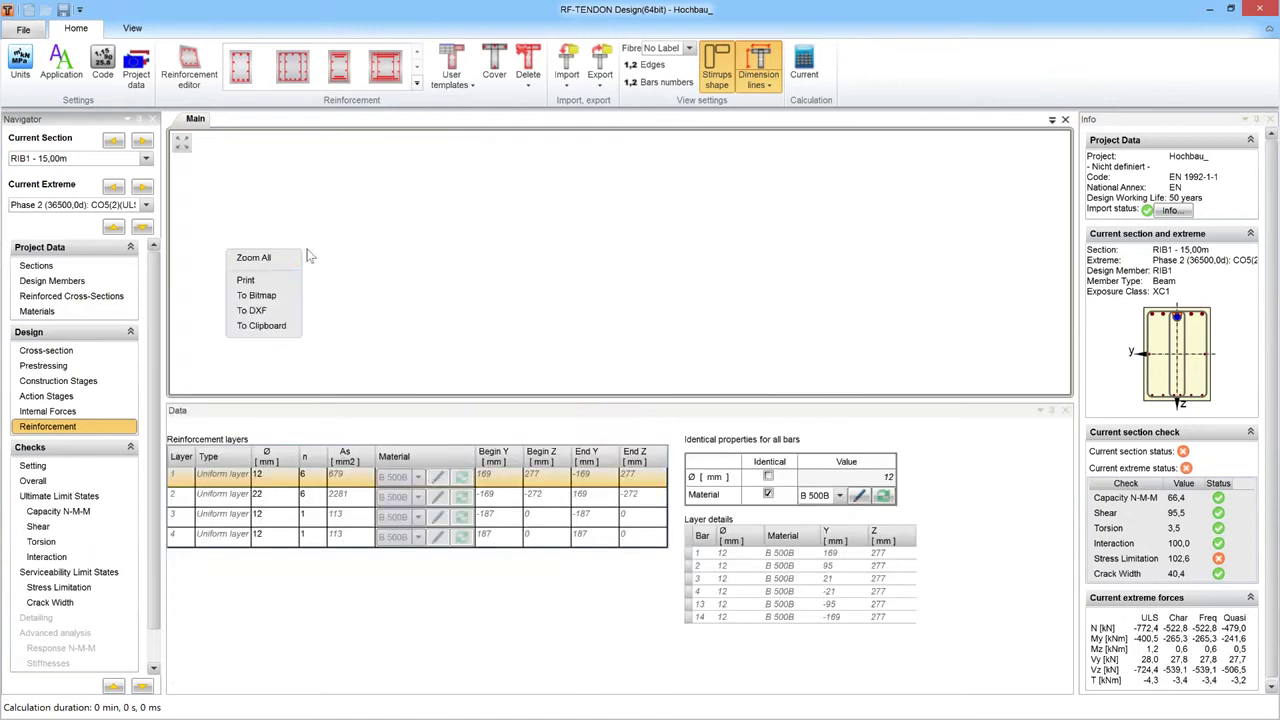
click(392, 293)
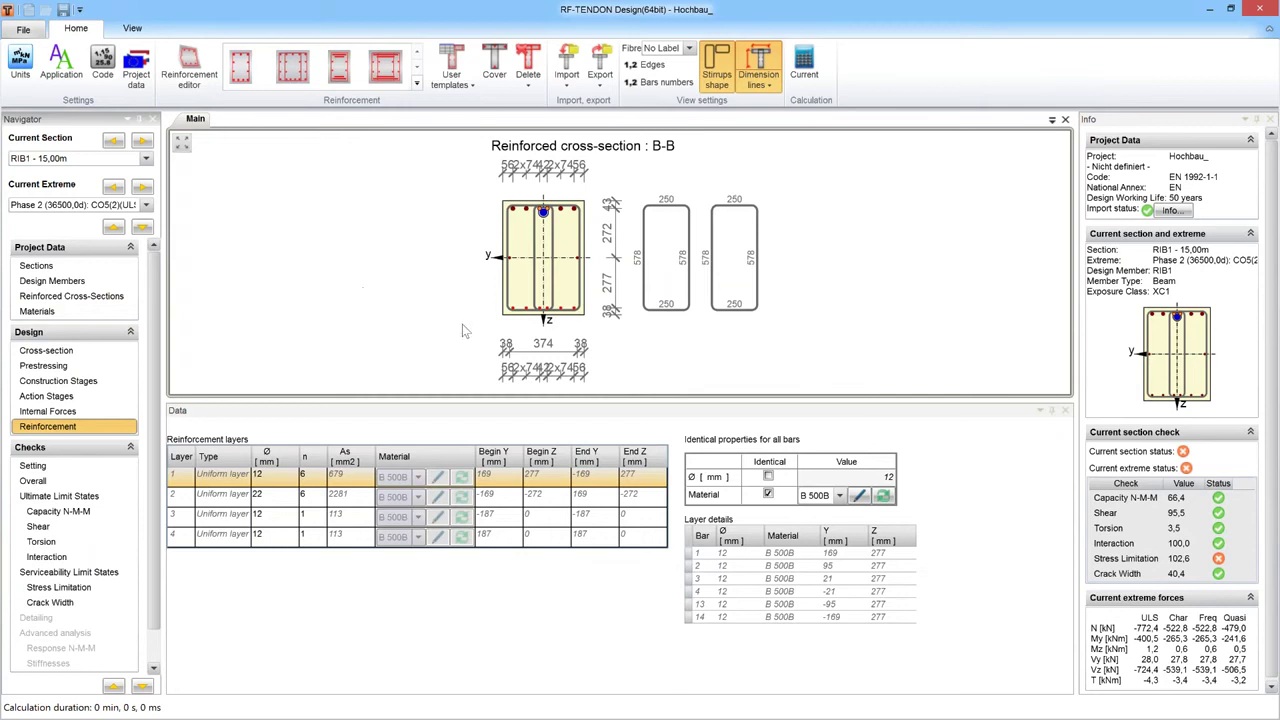
- Try a 14 mm bar diameter for reinforcement layer 1 and recalculate the section
click(278, 476)
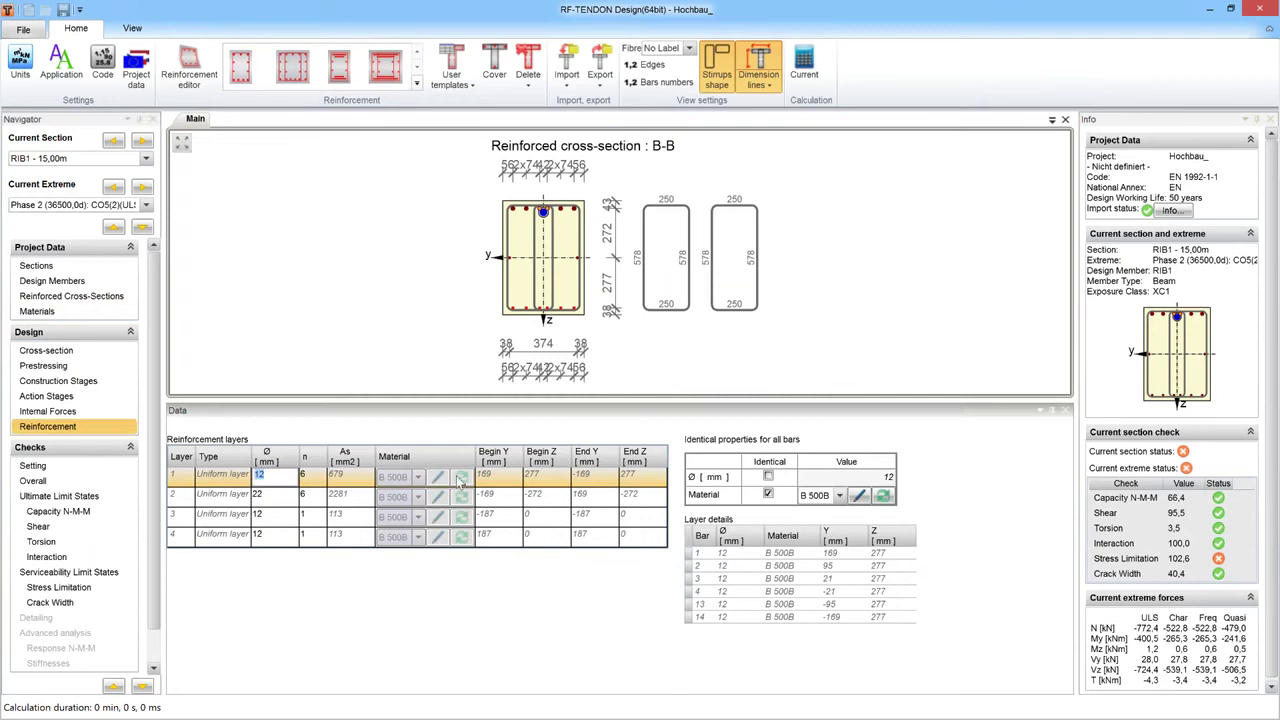
text(14)
key(Return)
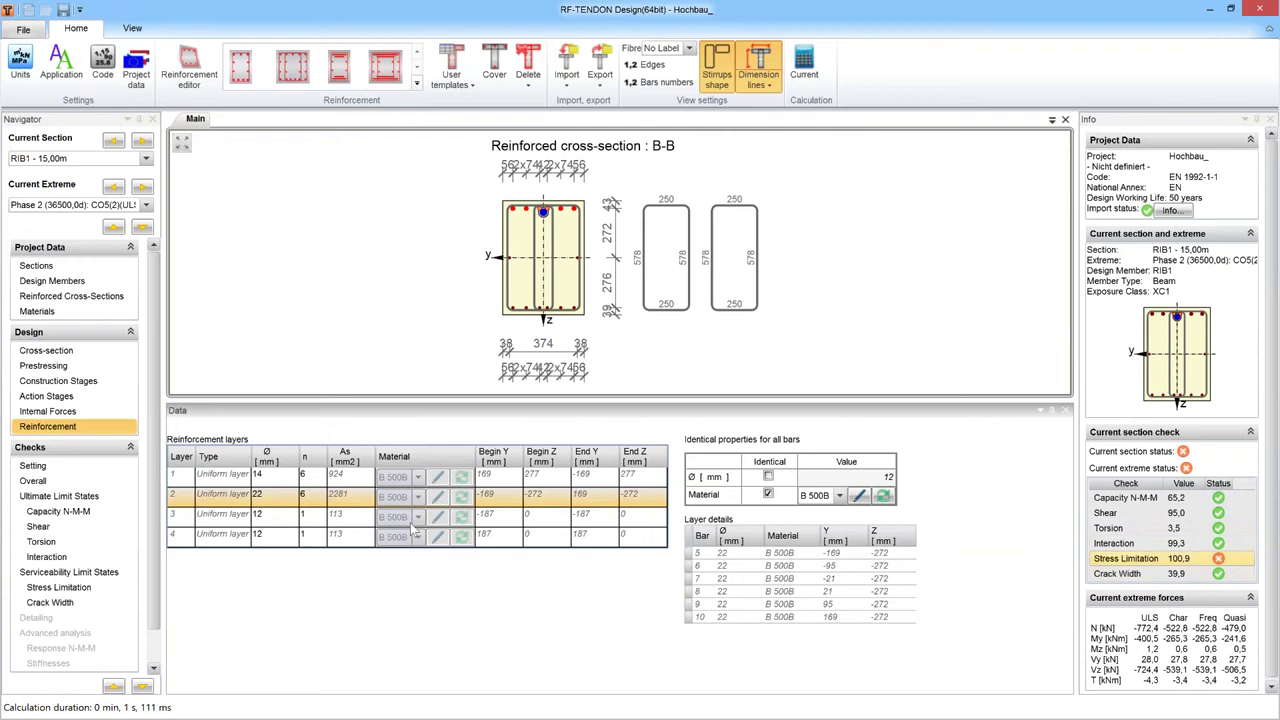
- Set the bar diameter of reinforcement layer 1 to 16 mm and recalculate the current section
click(290, 474)
click(290, 474)
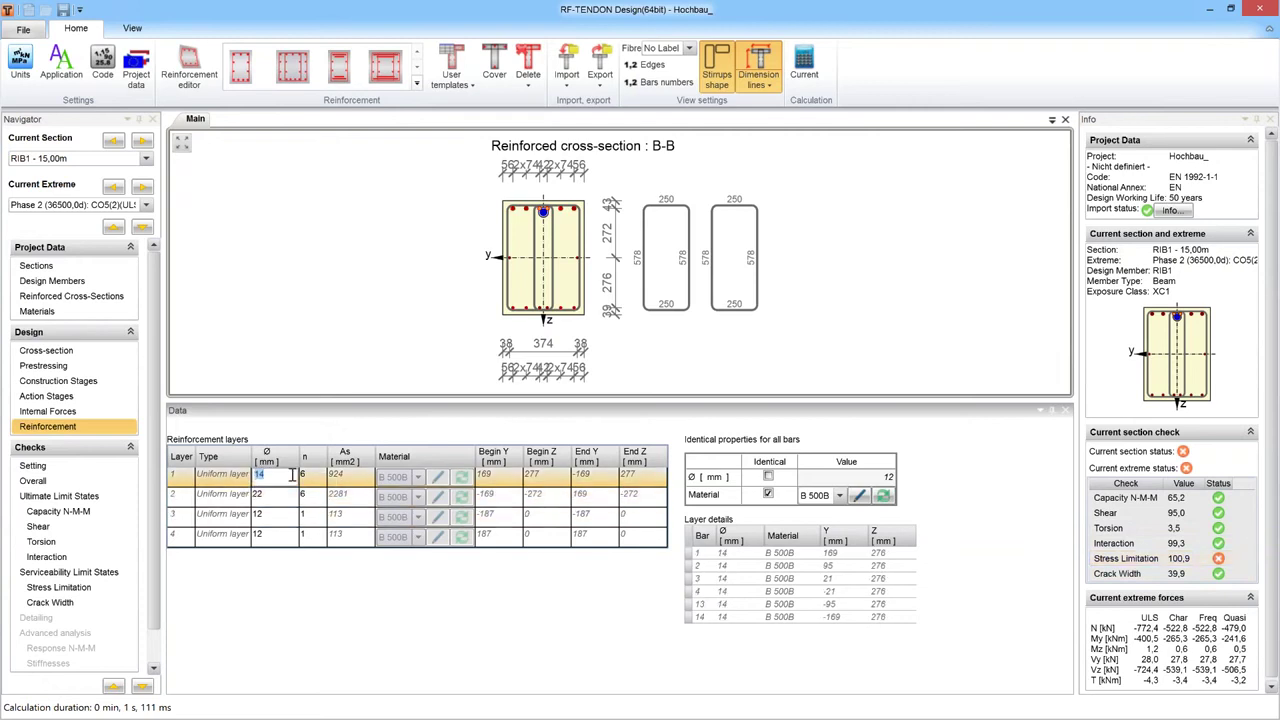
text(1)
key(Return)
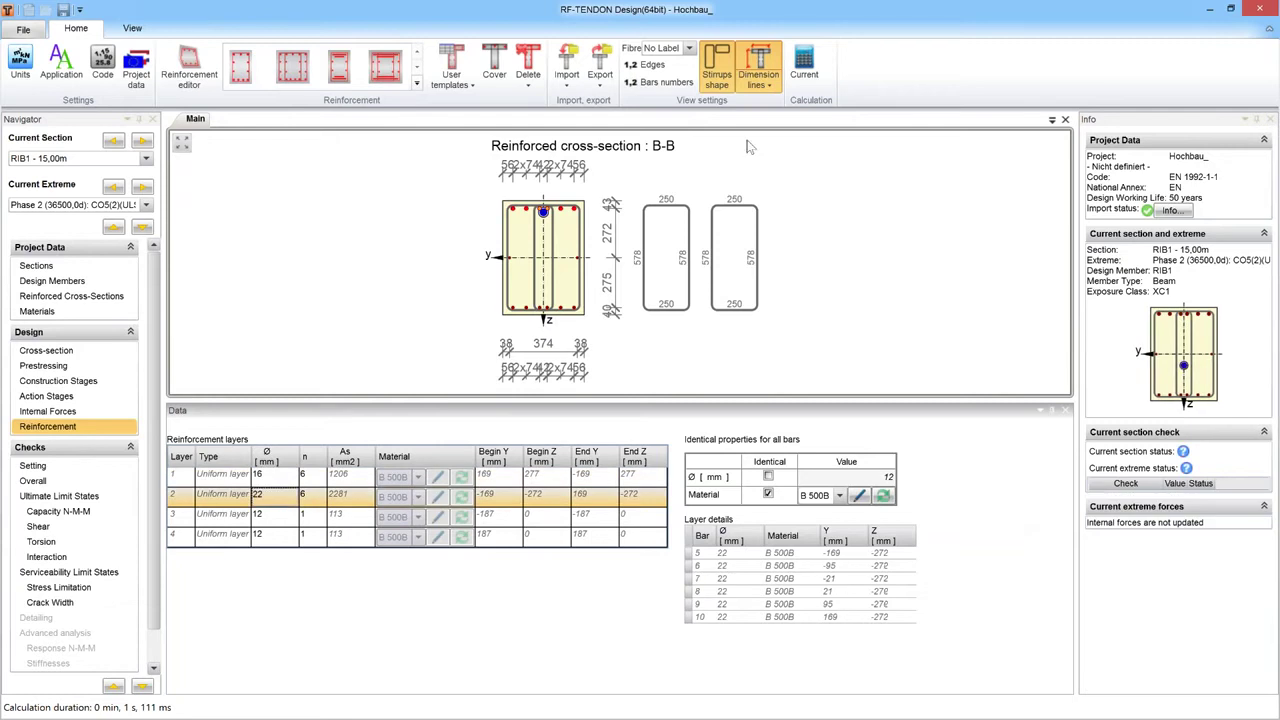
click(805, 80)
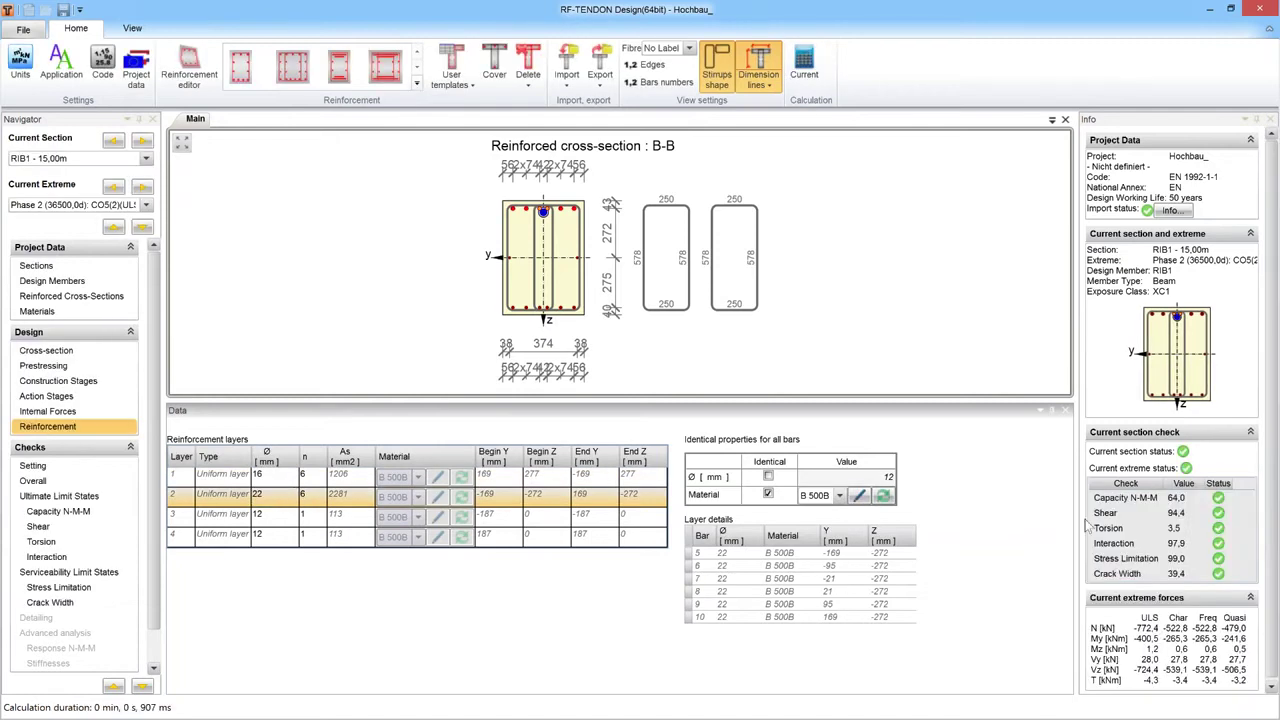
- Return to the sections overview, recalculate all RIB1 sections and enlarge the section list
click(74, 267)
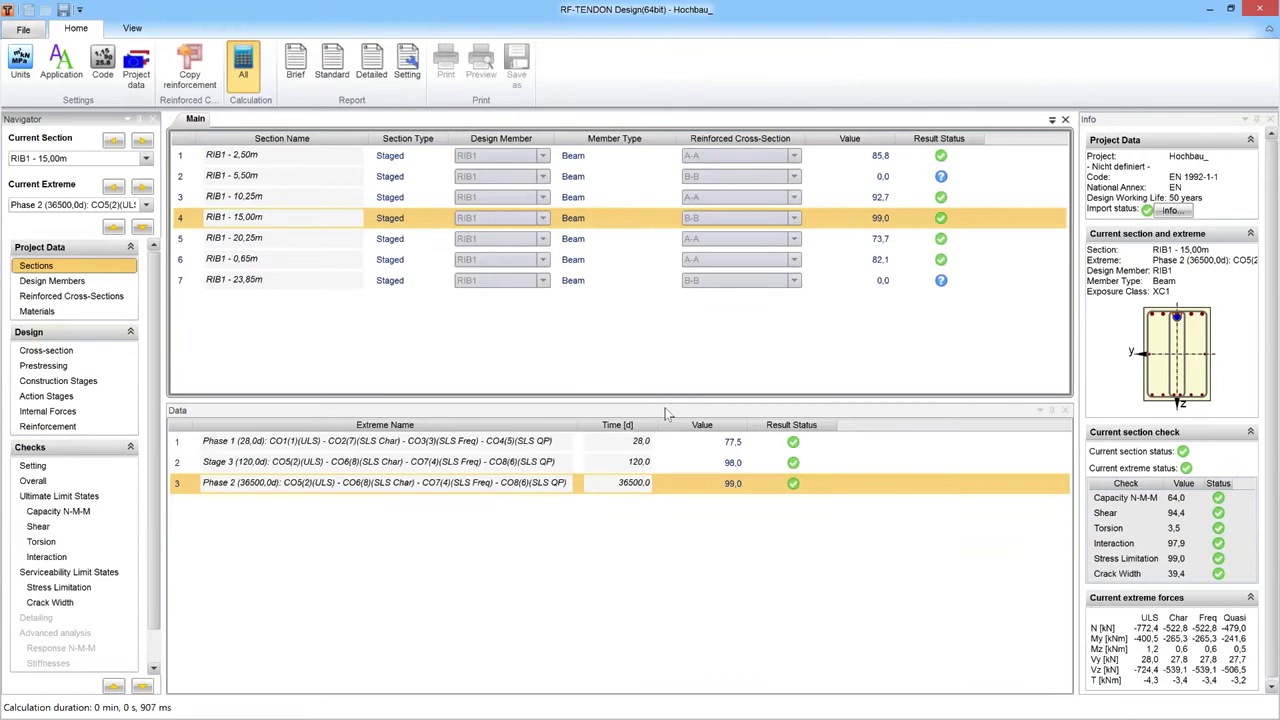
drag(656, 403, 649, 518)
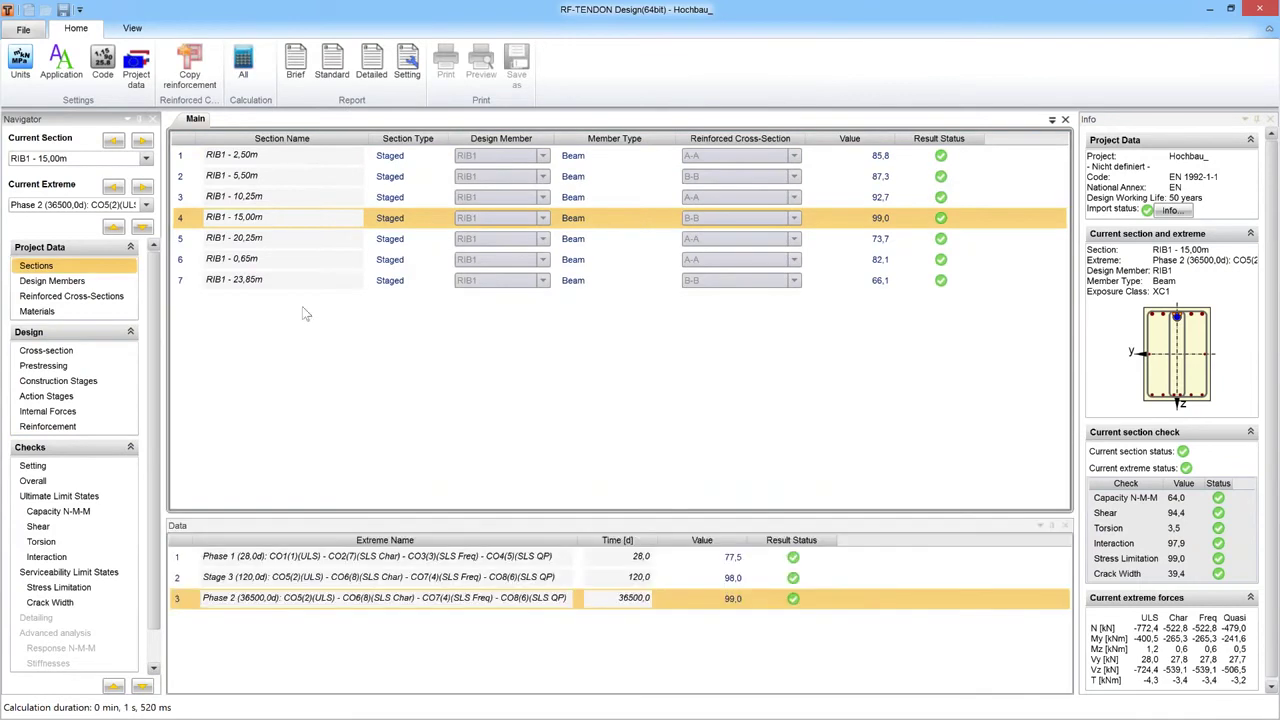
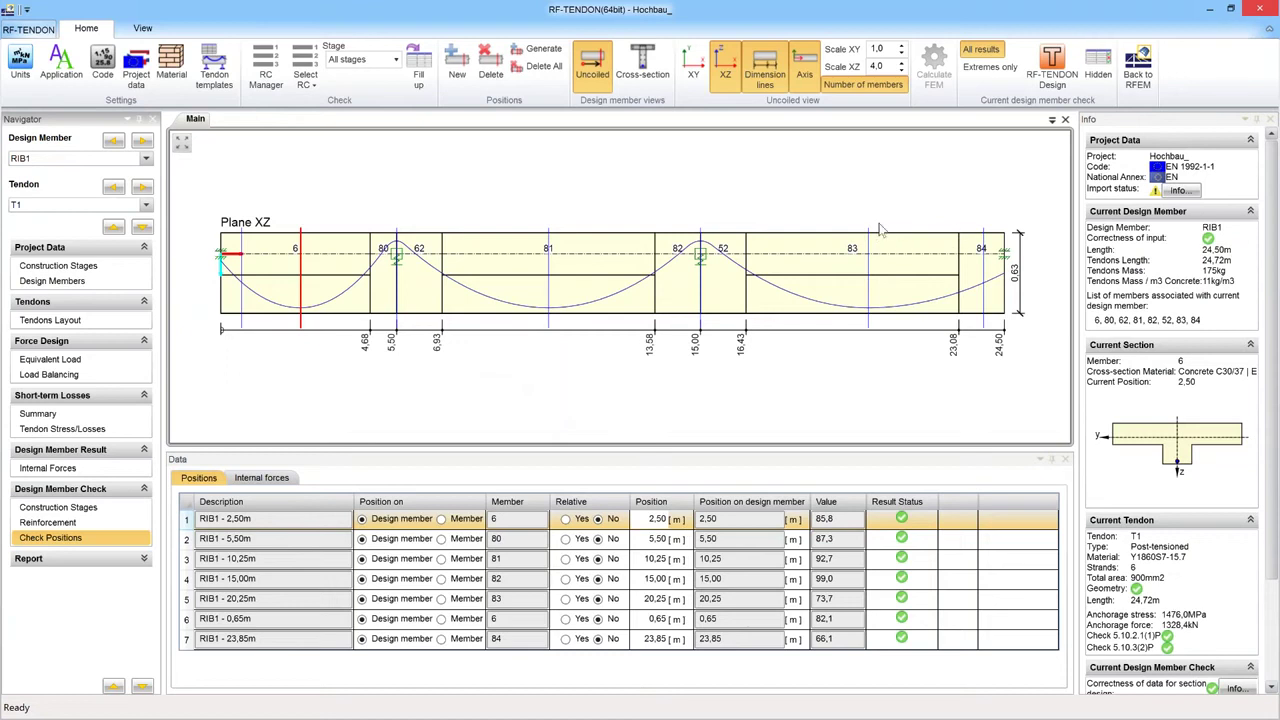
- Switch to the Webinar_Tendon_Introduction presentation in PowerPoint
key(alt+Tab)
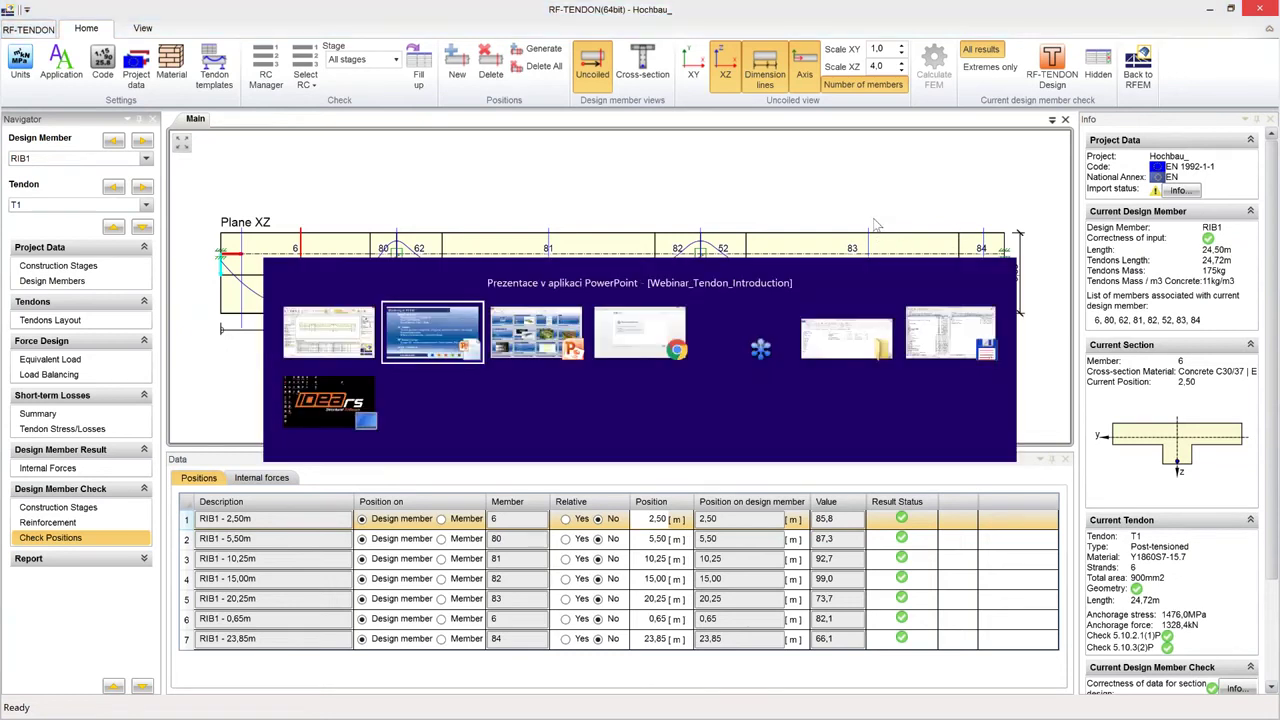